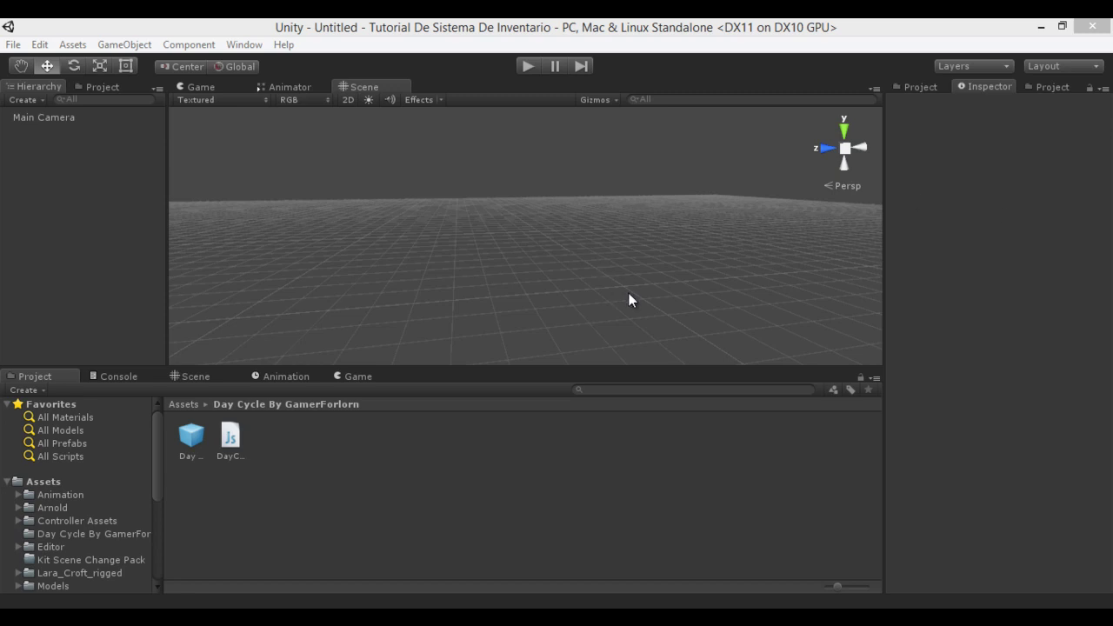
Orbit the Scene view around the empty grid to raise the horizon.
mouse_move(496, 150)
left_mouse_down("alt")
mouse_move(591, 193)
mouse_move(494, 223)
mouse_move(519, 266)
mouse_move(501, 172)
mouse_move(503, 185)
left_mouse_up("alt")
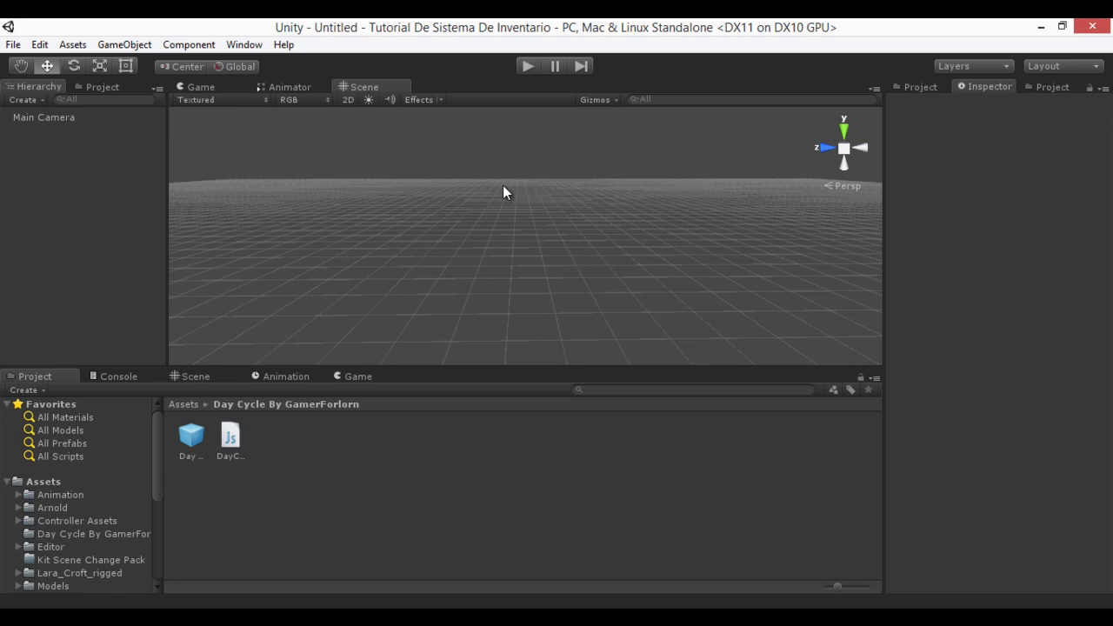
mouse_move(549, 181)
left_mouse_down("alt")
mouse_move(524, 208)
mouse_move(568, 249)
mouse_move(472, 182)
mouse_move(544, 231)
mouse_move(546, 206)
left_mouse_up("alt")
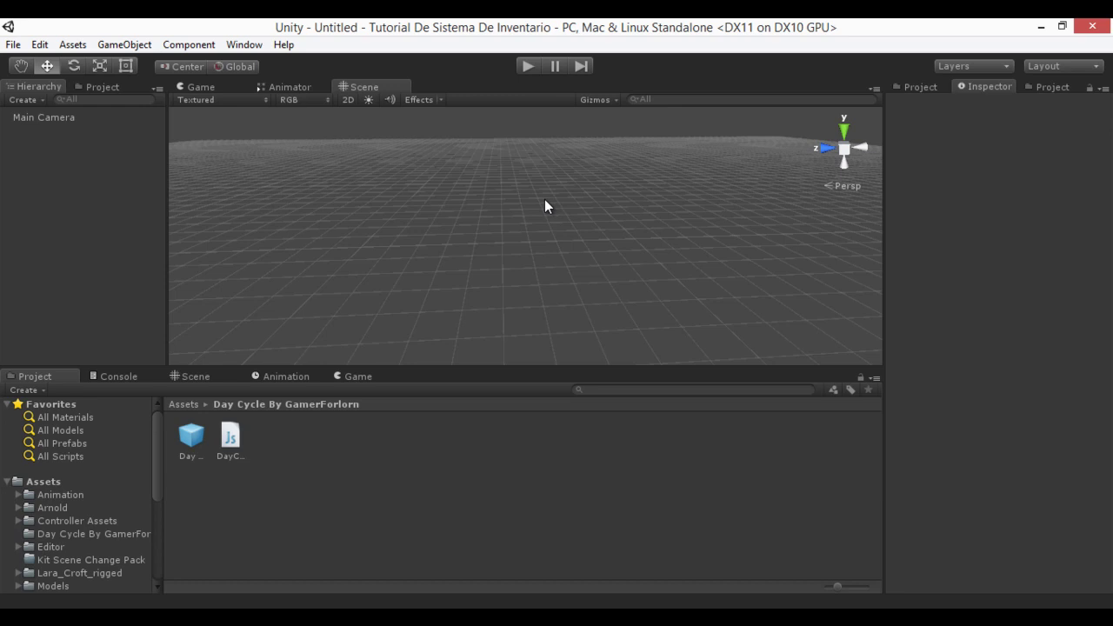
Add a Directional Light to the scene, then delete it again.
right_click(57, 159)
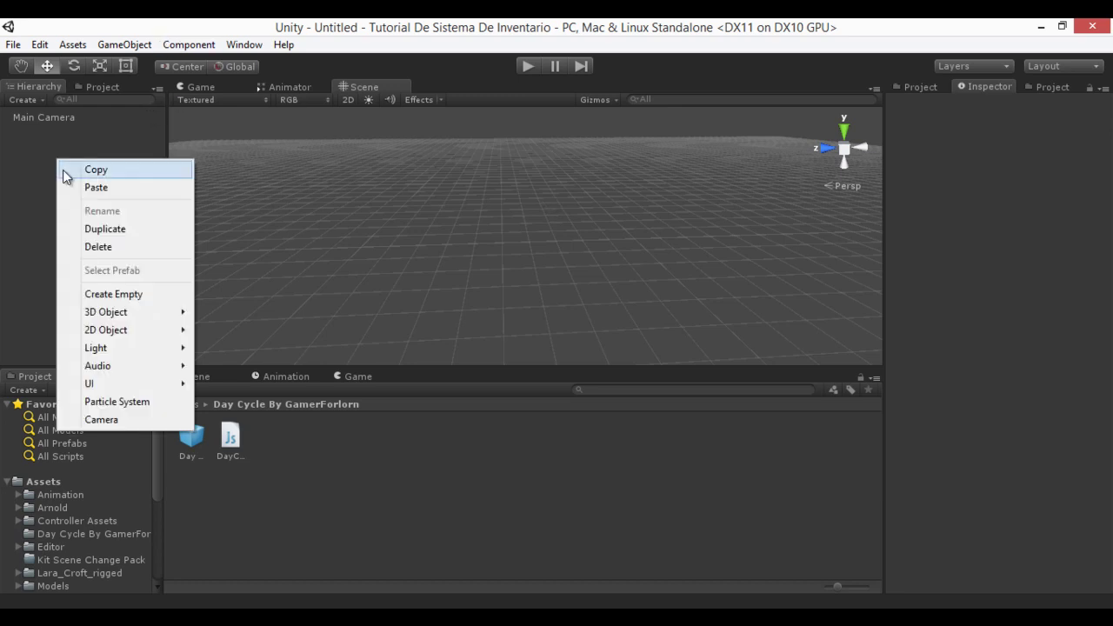
left_click(124, 44)
left_click(124, 45)
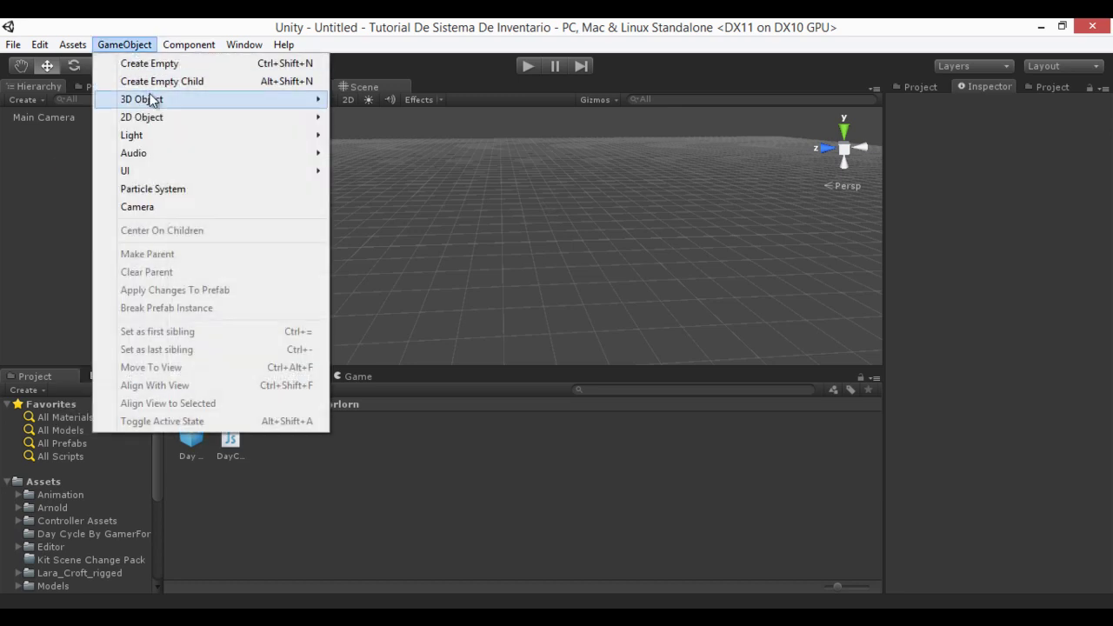
mouse_move(161, 136)
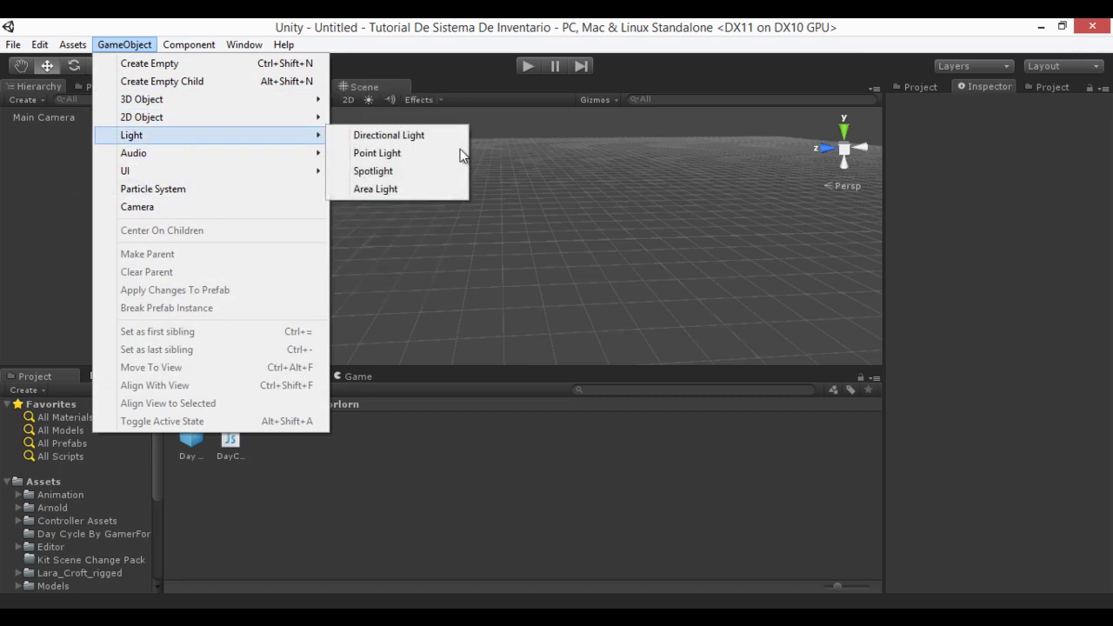
left_click(432, 134)
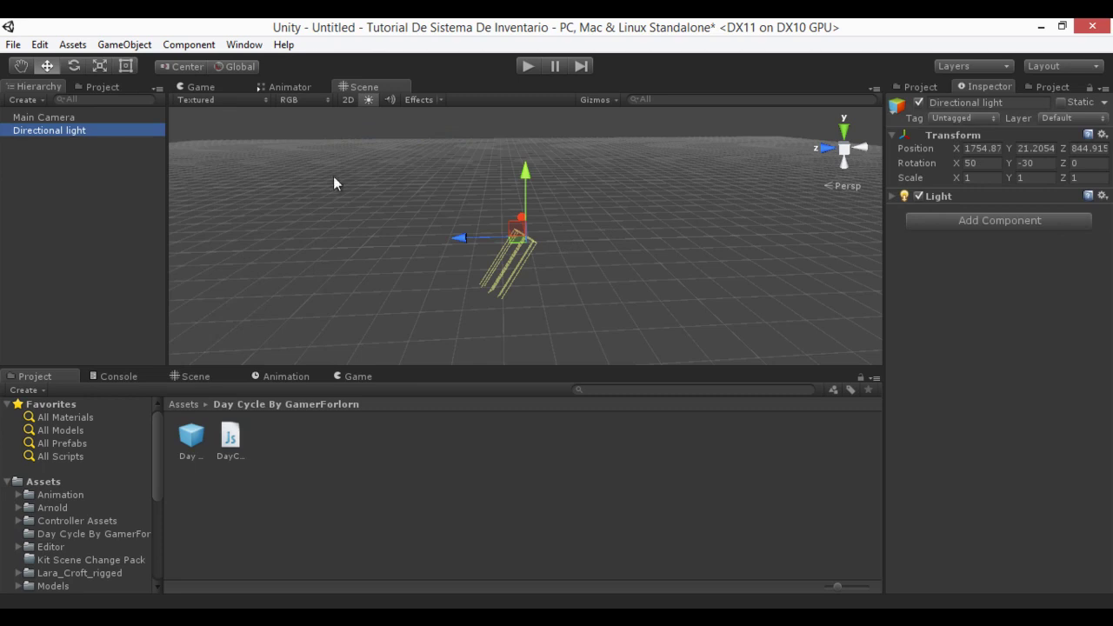
key("Delete")
Create a new Terrain from the Hierarchy's 3D Object menu.
right_click(63, 206)
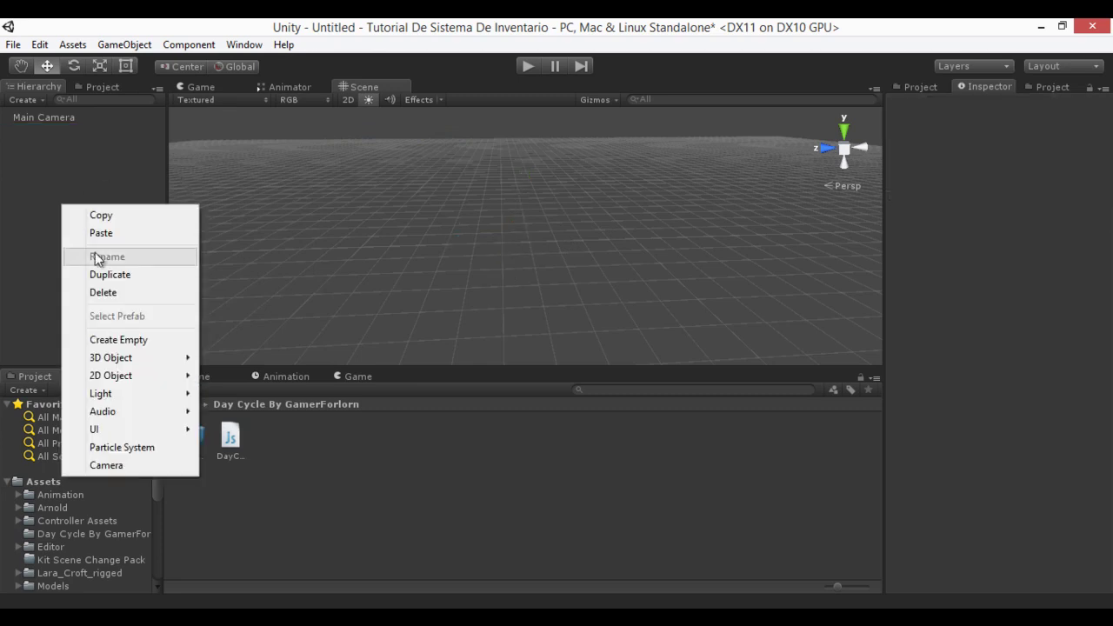
mouse_move(130, 360)
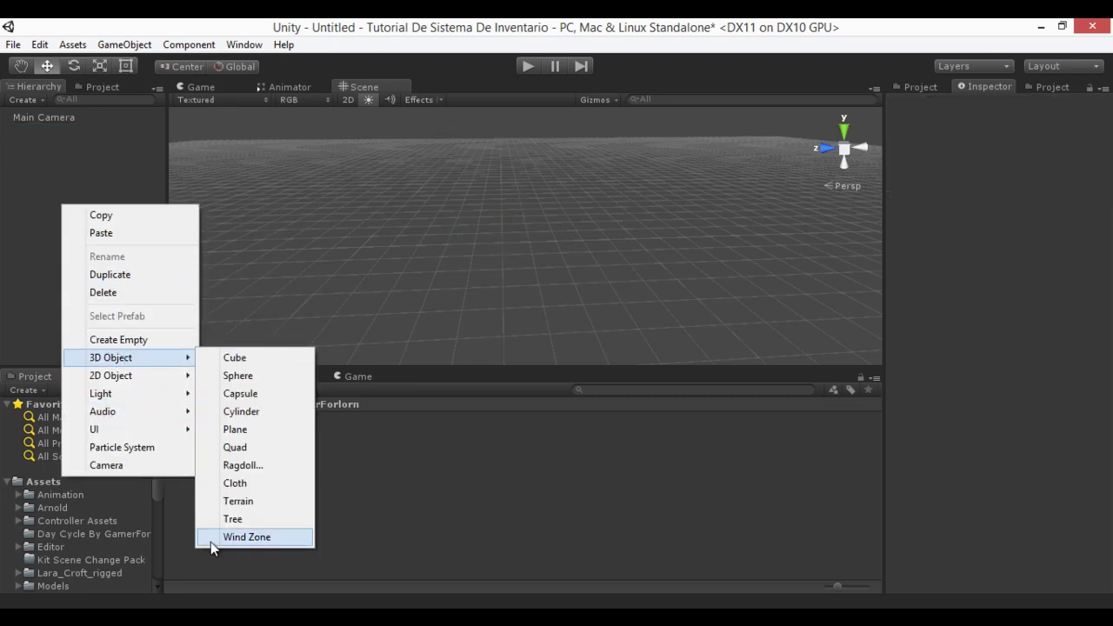
left_click(224, 504)
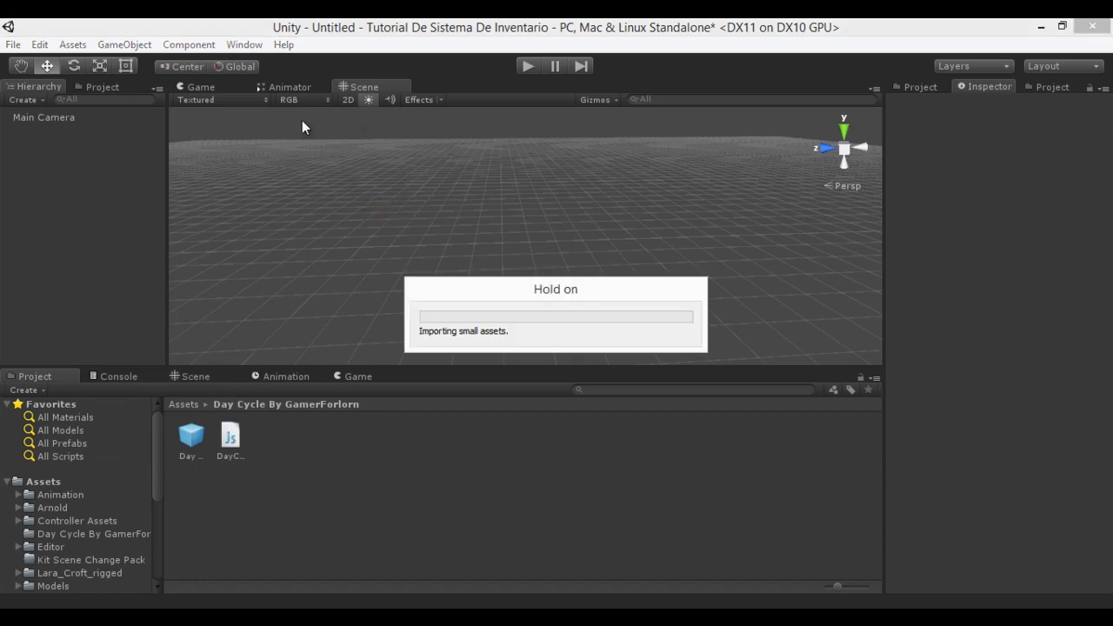
Set the terrain's width and length to 200 in Terrain Settings, replacing 2000.
left_click(256, 46)
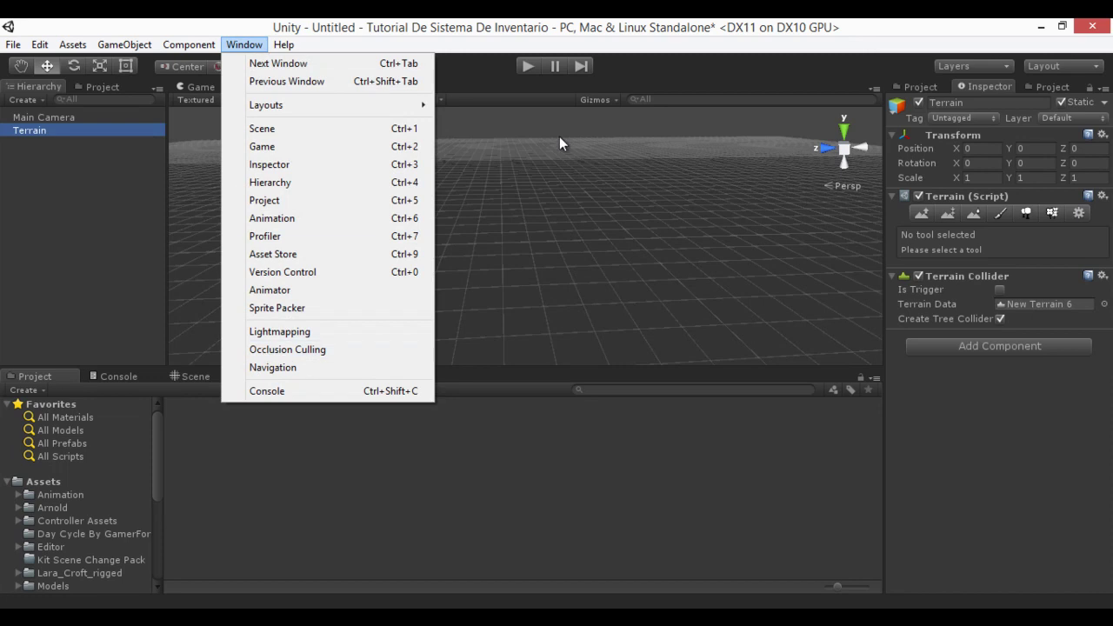
left_click(516, 46)
left_click_drag(571, 273, 593, 272, "alt")
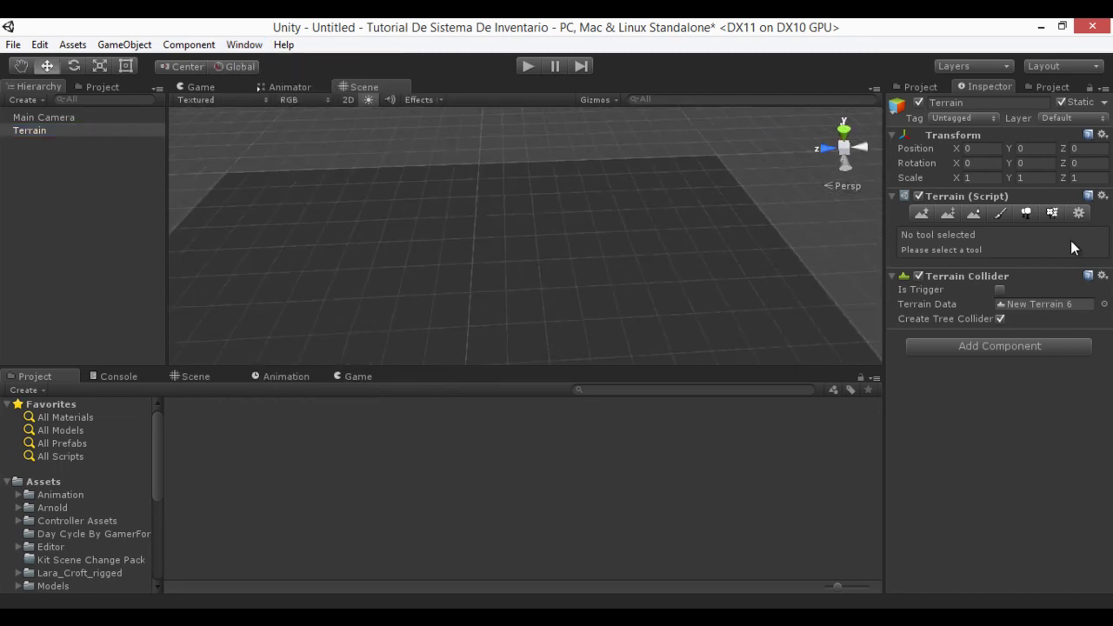
left_click(1078, 213)
scroll(974, 518, "down", 5)
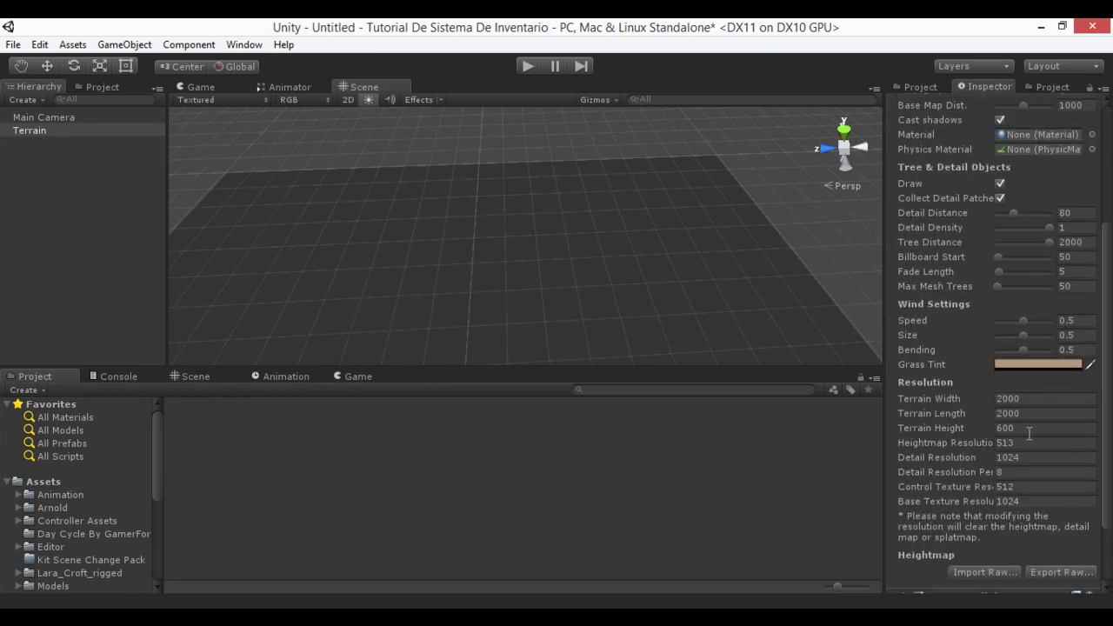
left_click(1033, 402)
key("BackSpace")
type("200")
left_click(1033, 410)
key("BackSpace")
type("200")
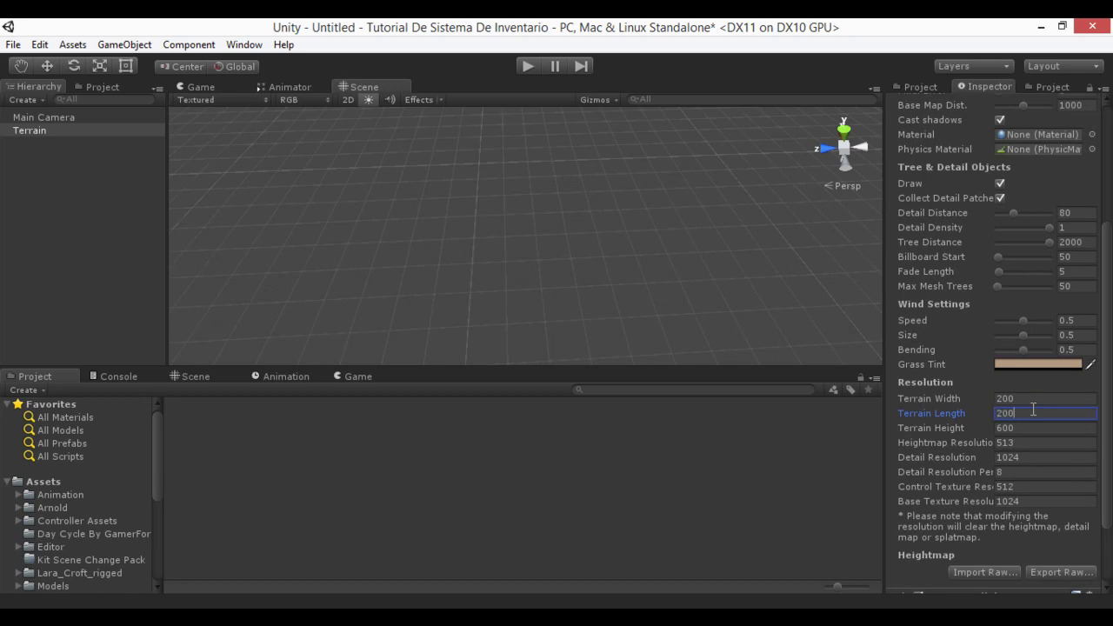
mouse_move(358, 155)
right_mouse_down()
mouse_move(597, 271)
mouse_move(529, 174)
right_mouse_up()
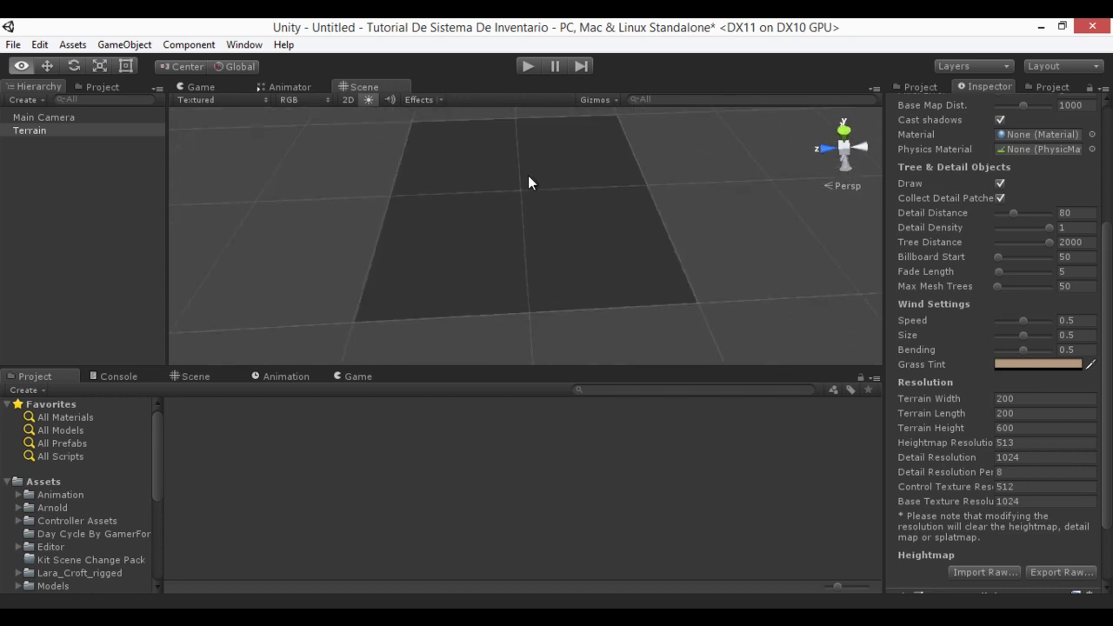
scroll(1002, 195, "up", 5)
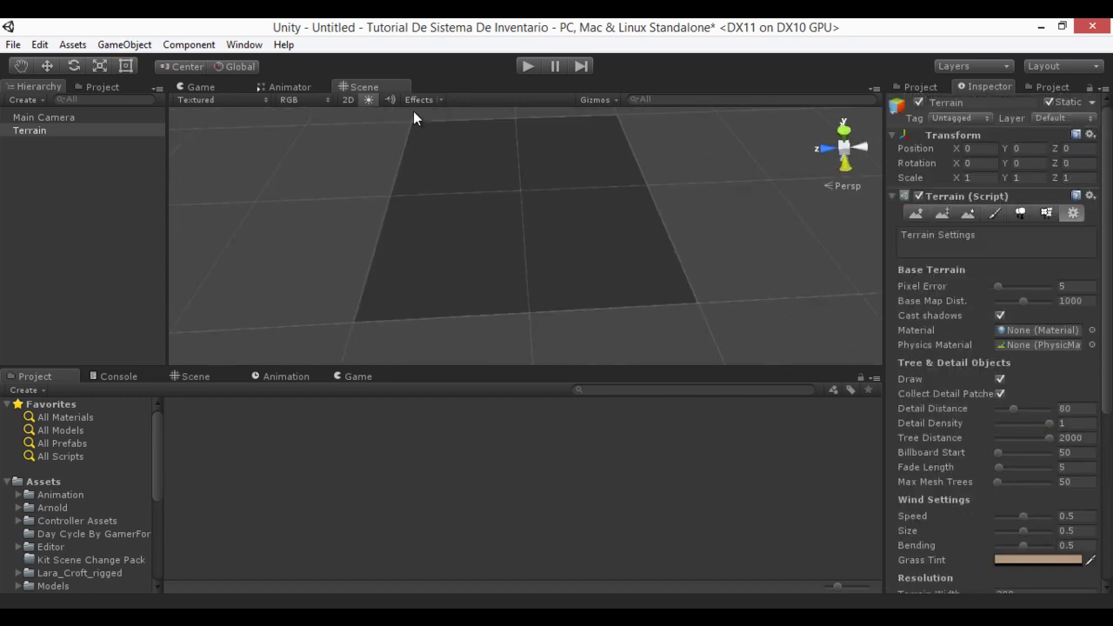
Turn on scene lighting, add the green grass texture to the terrain, and shrink the brush.
left_click(367, 102)
left_click(996, 214)
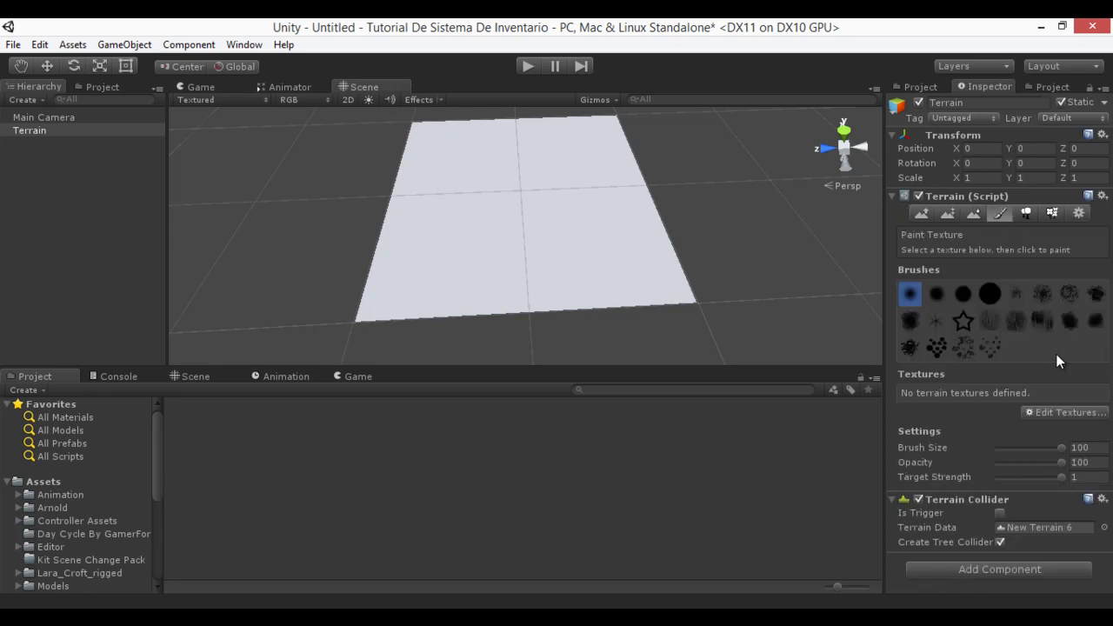
left_click(1068, 418)
left_click(1067, 423)
left_click(83, 120)
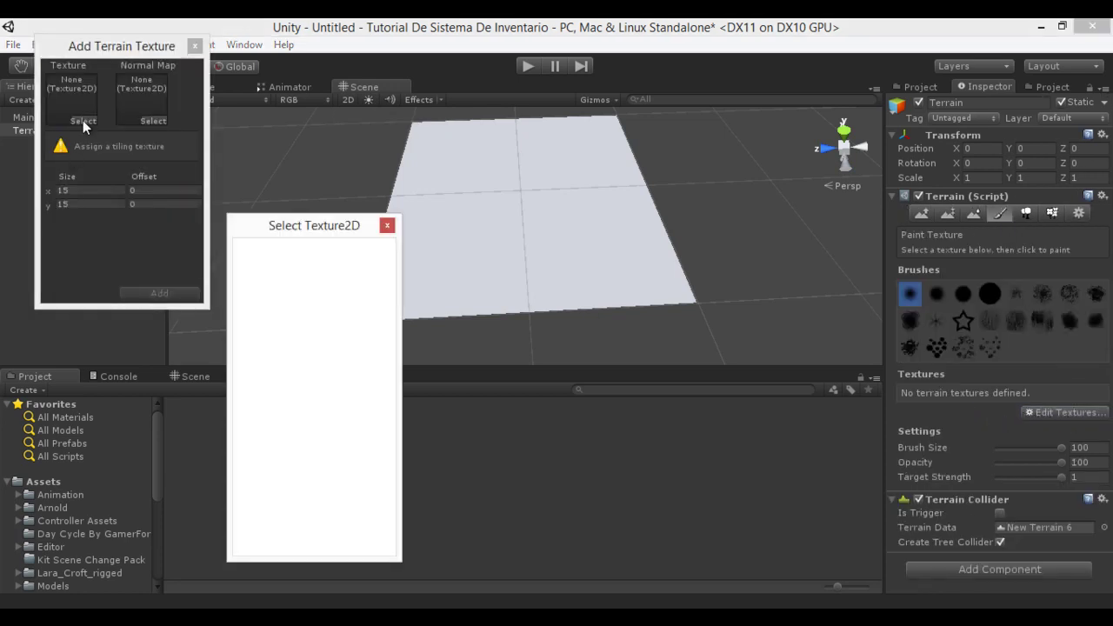
type("grass")
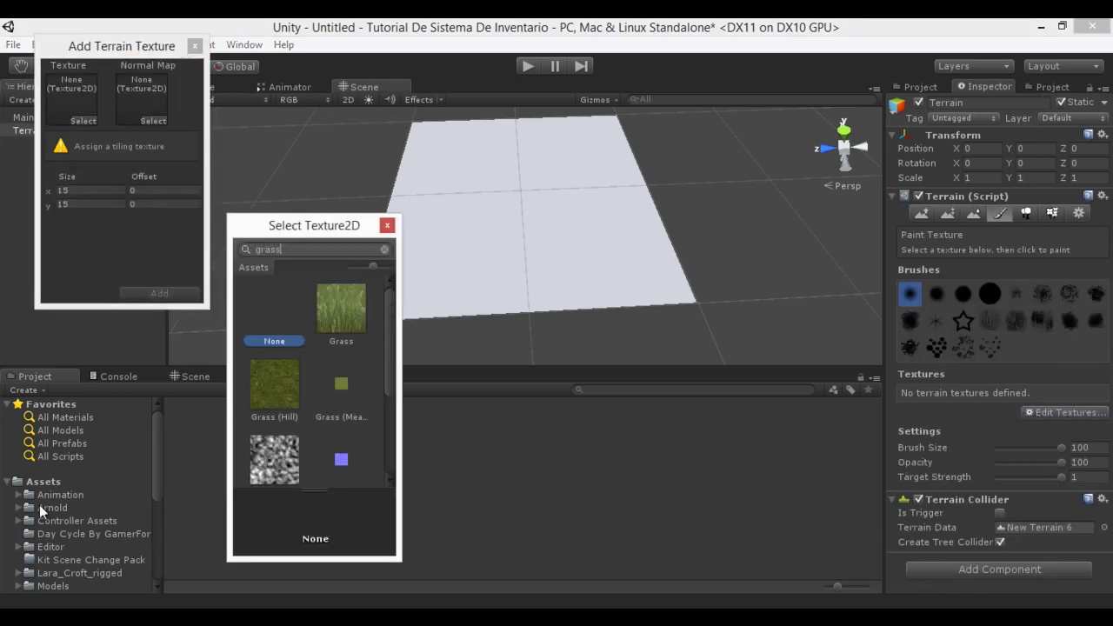
double_click(339, 380)
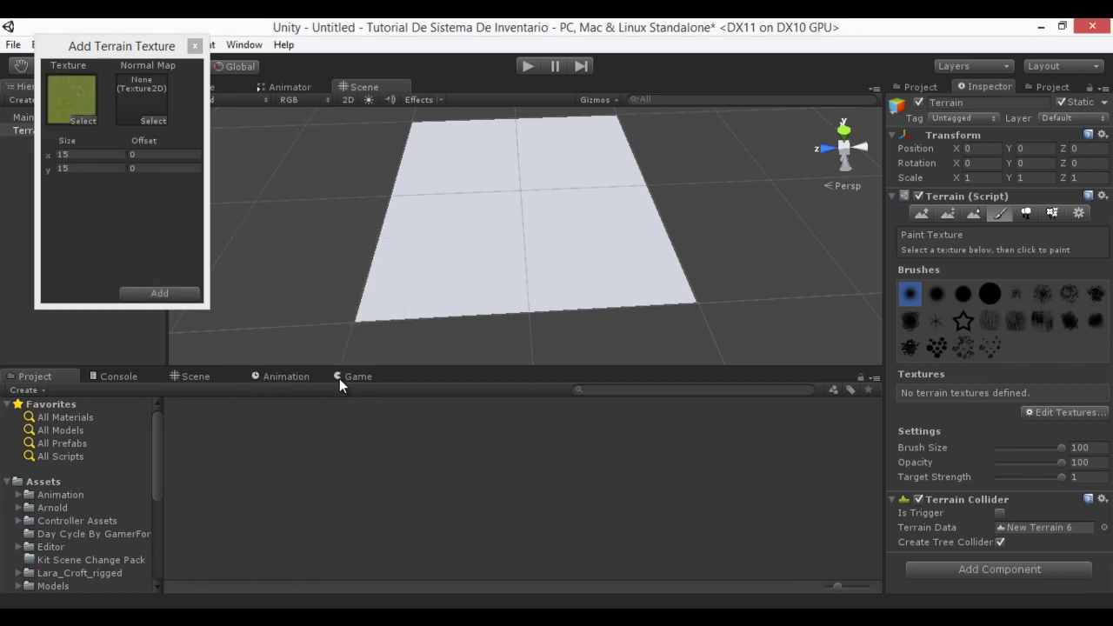
left_click(159, 293)
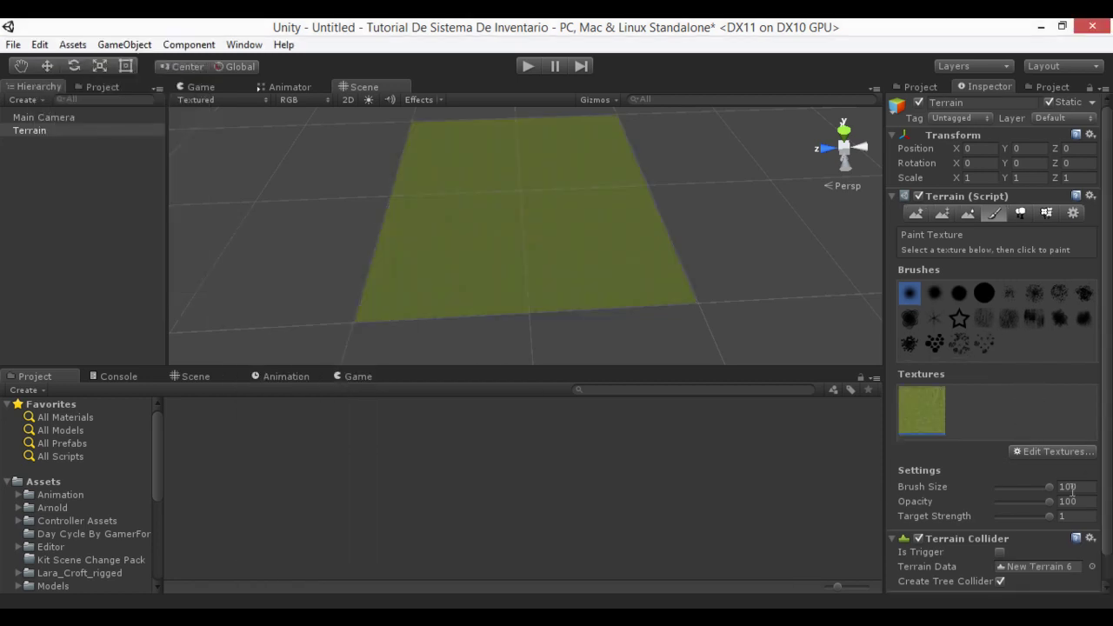
left_click(1033, 486)
left_click(949, 213)
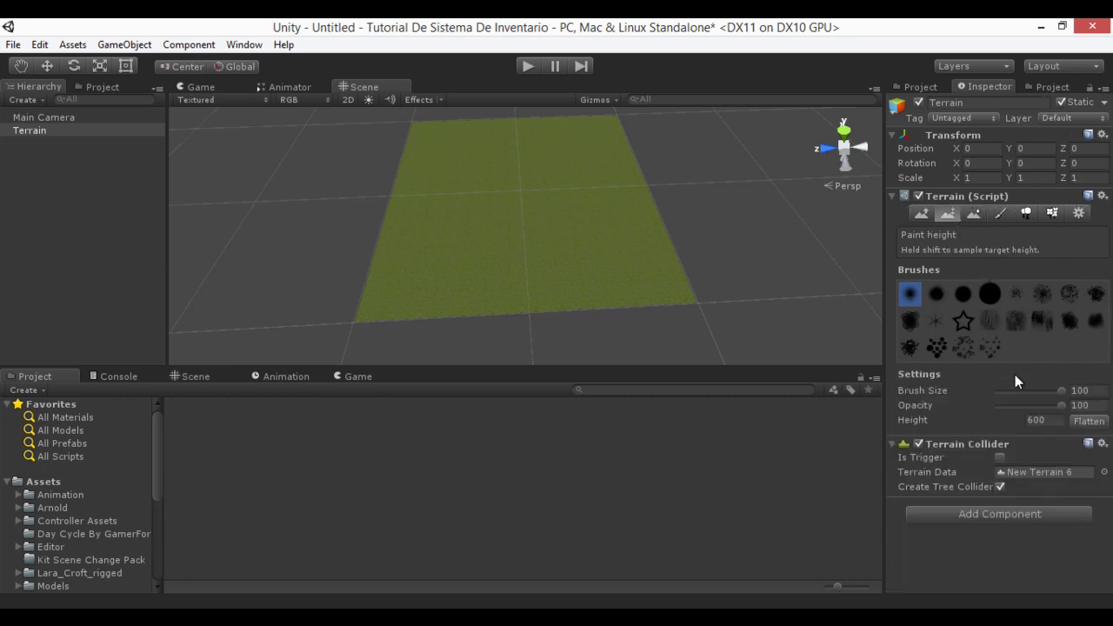
Paint bumps and a lower-edge ridge at a target height of 100.
left_click(1035, 418)
type("100")
key("Return")
left_click(610, 197)
middle_click_drag(609, 197, 604, 214)
left_click(629, 246)
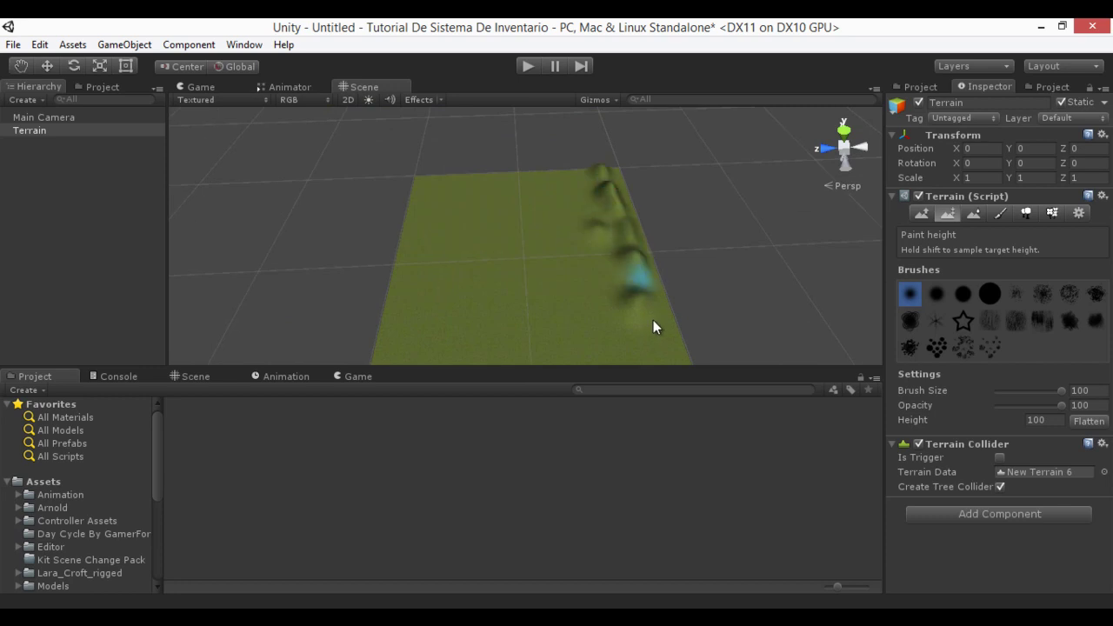
middle_click_drag(640, 293, 622, 266)
mouse_move(623, 273)
left_mouse_down()
mouse_move(403, 279)
mouse_move(382, 212)
mouse_move(388, 187)
mouse_move(382, 216)
mouse_move(412, 311)
mouse_move(434, 154)
mouse_move(566, 149)
mouse_move(422, 149)
left_mouse_up()
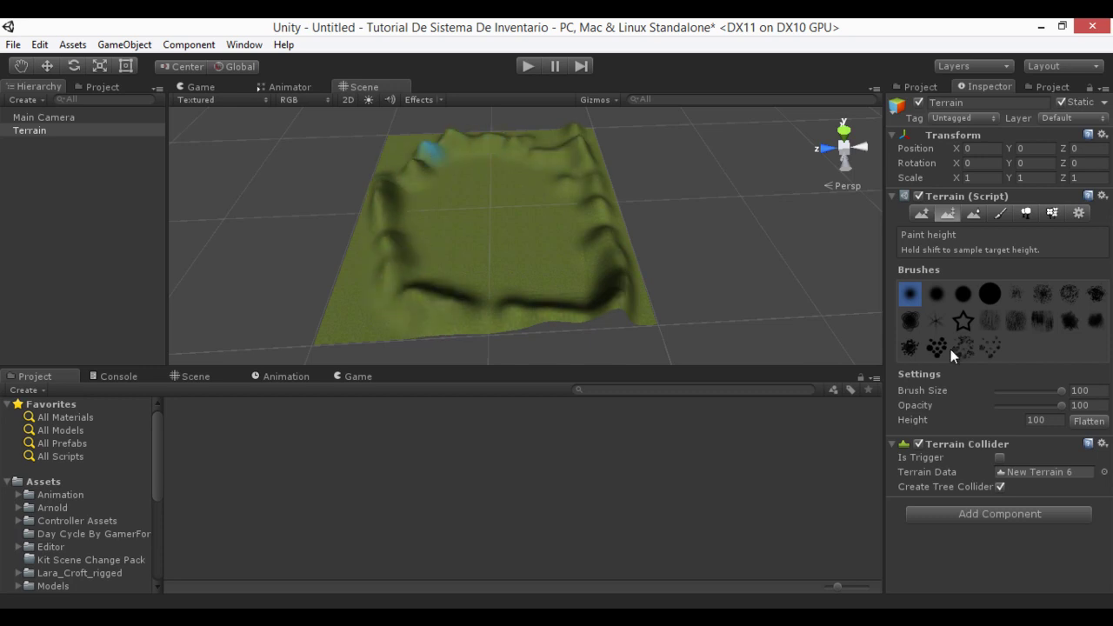
Raise tall ridges along the left and back edges at height 300 with the large round brush.
left_click(1040, 416)
key("BackSpace")
key("BackSpace")
key("BackSpace")
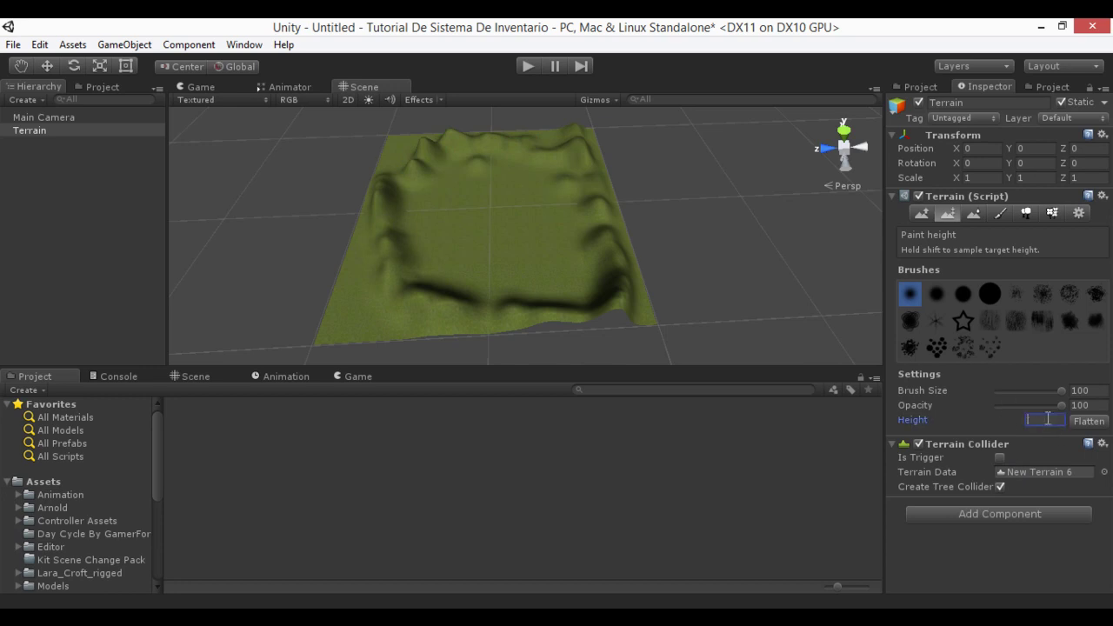
type("300")
left_click(988, 294)
left_click_drag(375, 189, 400, 300)
left_click_drag(451, 135, 562, 127)
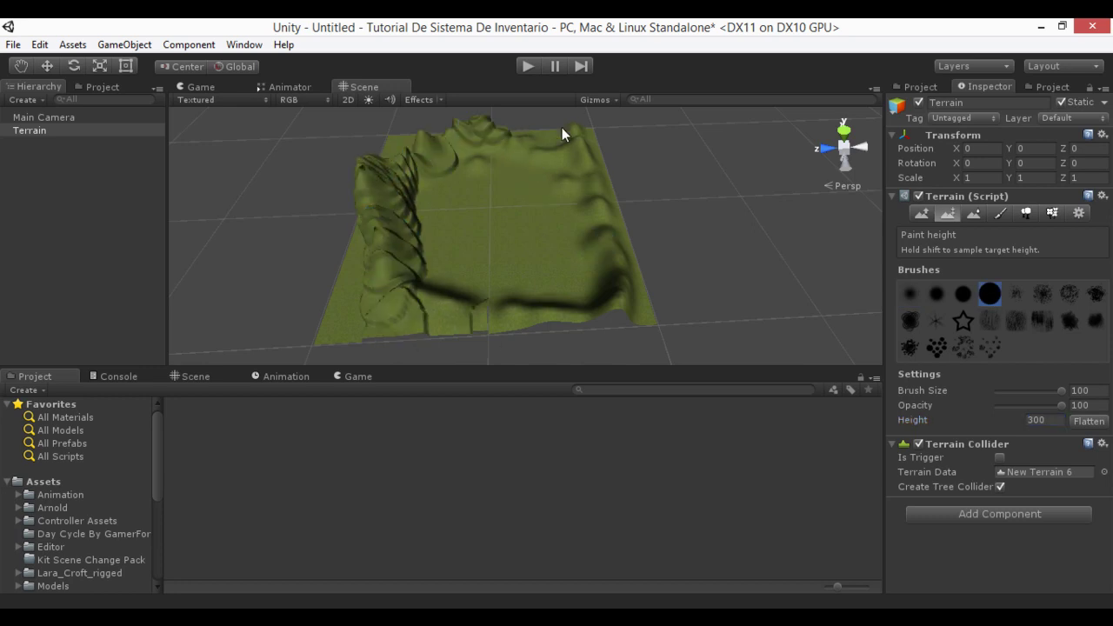
left_click(548, 231)
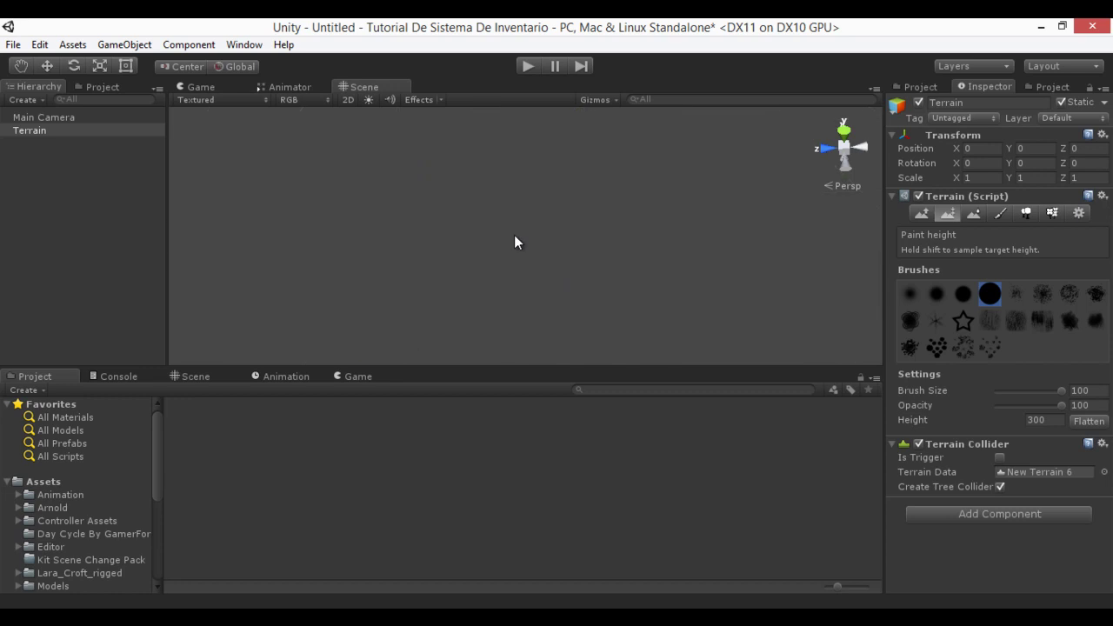
scroll(514, 235, "down", 5)
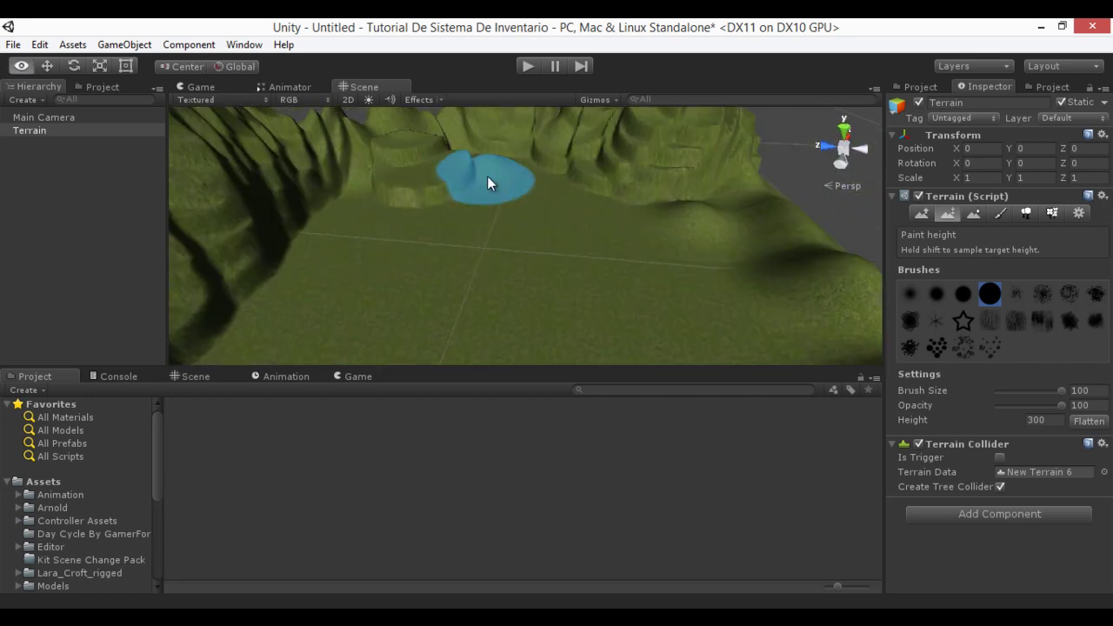
Add BigTree as the terrain's tree type with a brush size of 1.
left_click(1025, 212)
left_click(1033, 317)
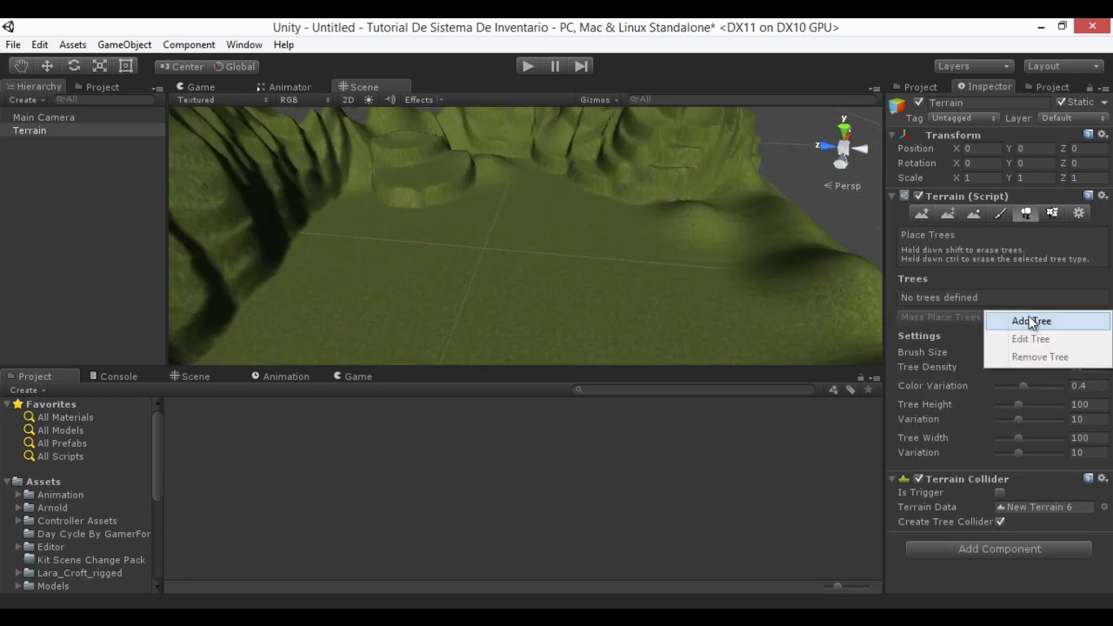
left_click(1030, 321)
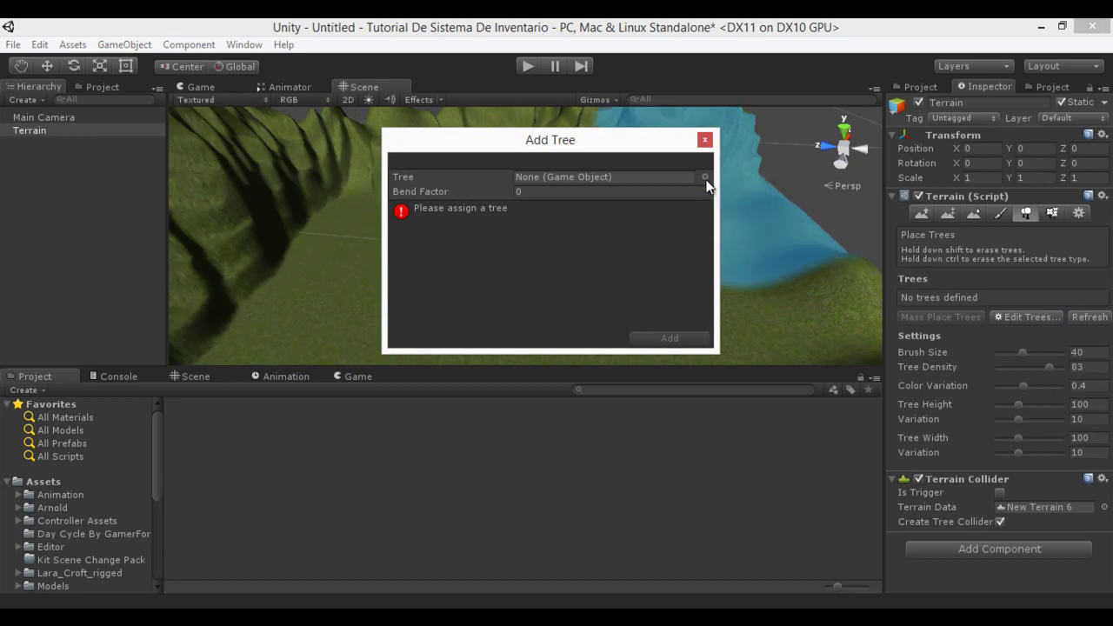
left_click(705, 177)
type("tree")
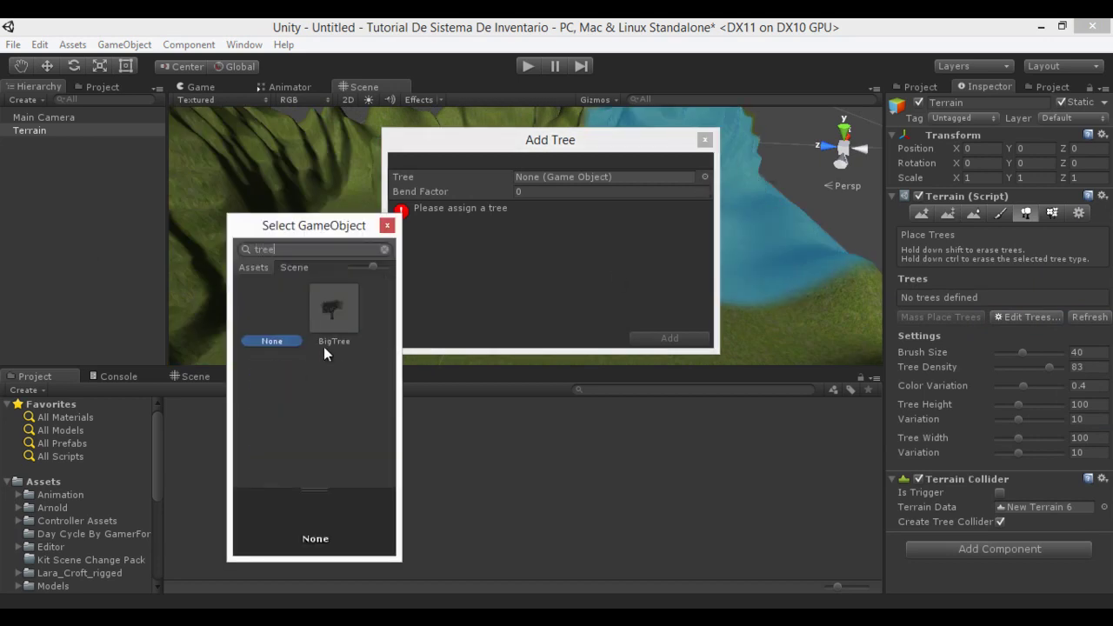
double_click(331, 300)
left_click(669, 337)
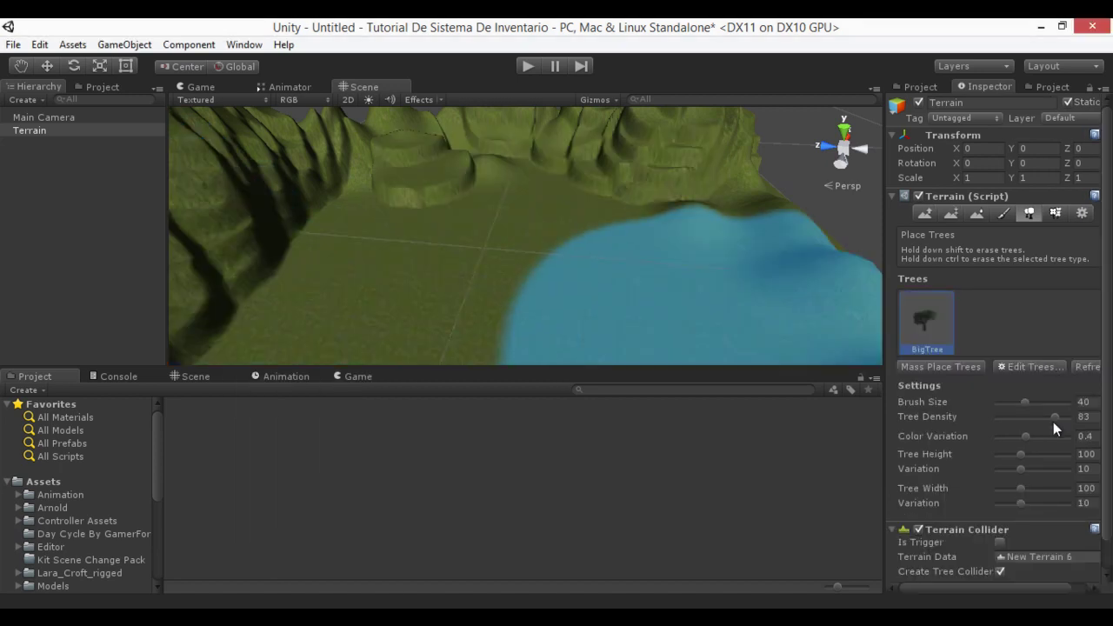
left_click_drag(1008, 408, 991, 405)
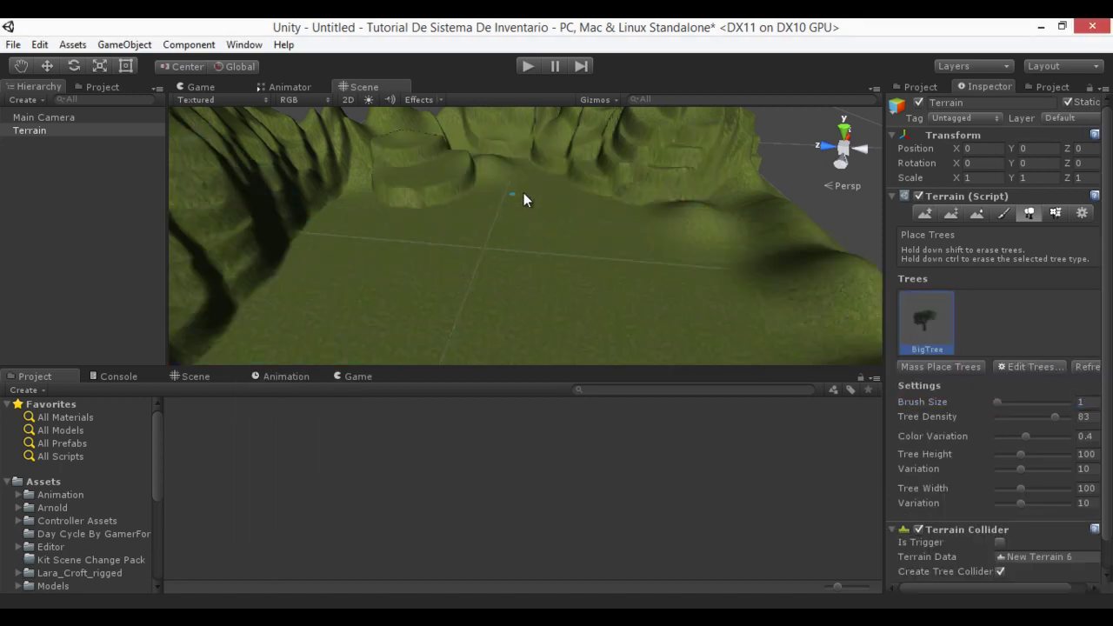
Place BigTree trees in a ring around the flat central clearing.
right_click_drag(389, 252, 555, 181)
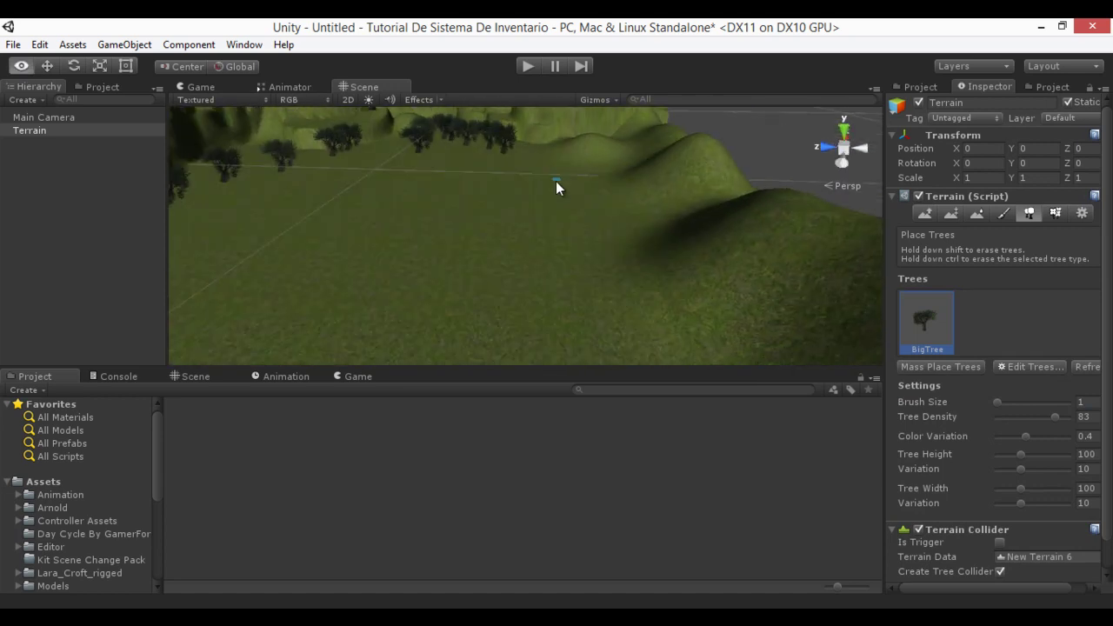
key("f")
left_click_drag(522, 276, 439, 276)
left_click(363, 251)
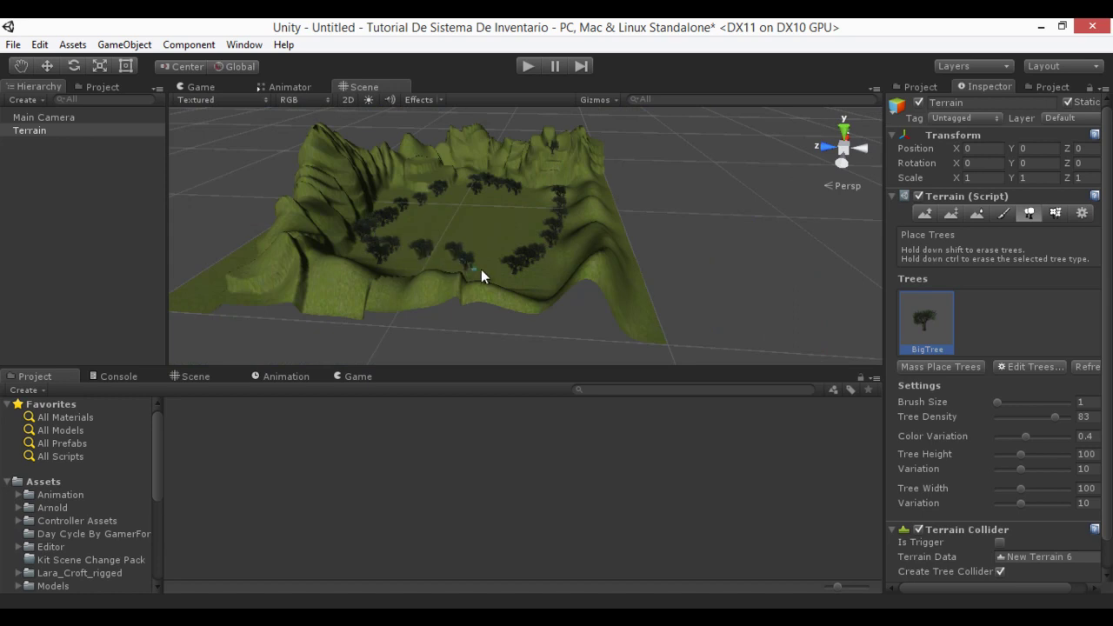
mouse_move(396, 261)
right_mouse_down()
mouse_move(507, 276)
mouse_move(652, 244)
right_mouse_up()
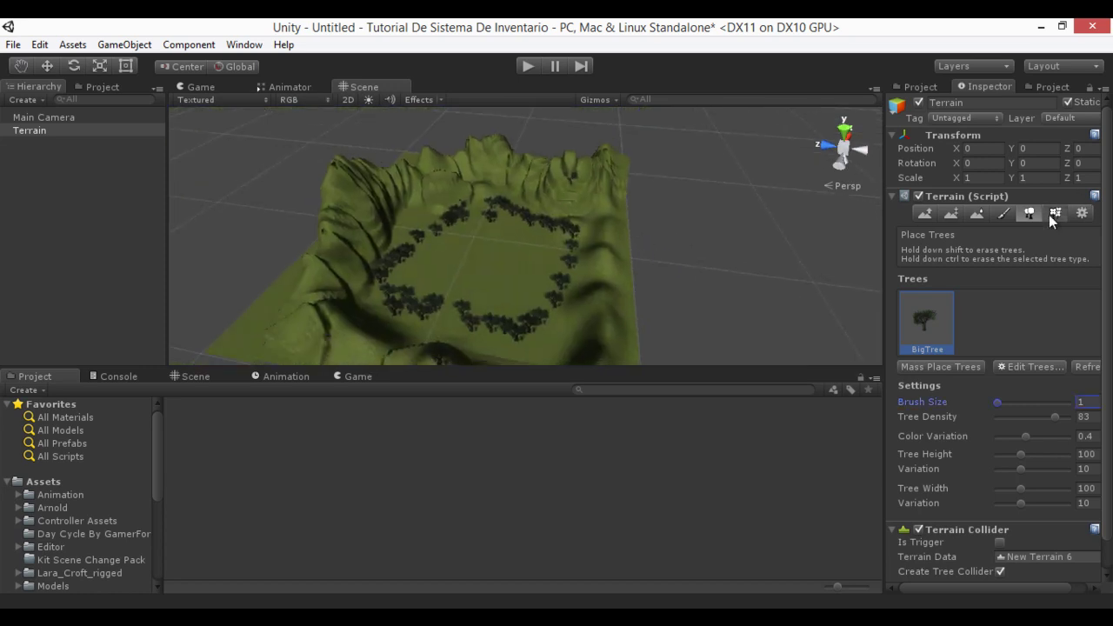
Add the Grass texture as a grass detail in Paint Details, keeping default colours.
left_click(1050, 214)
left_click(1024, 422)
left_click(1026, 436)
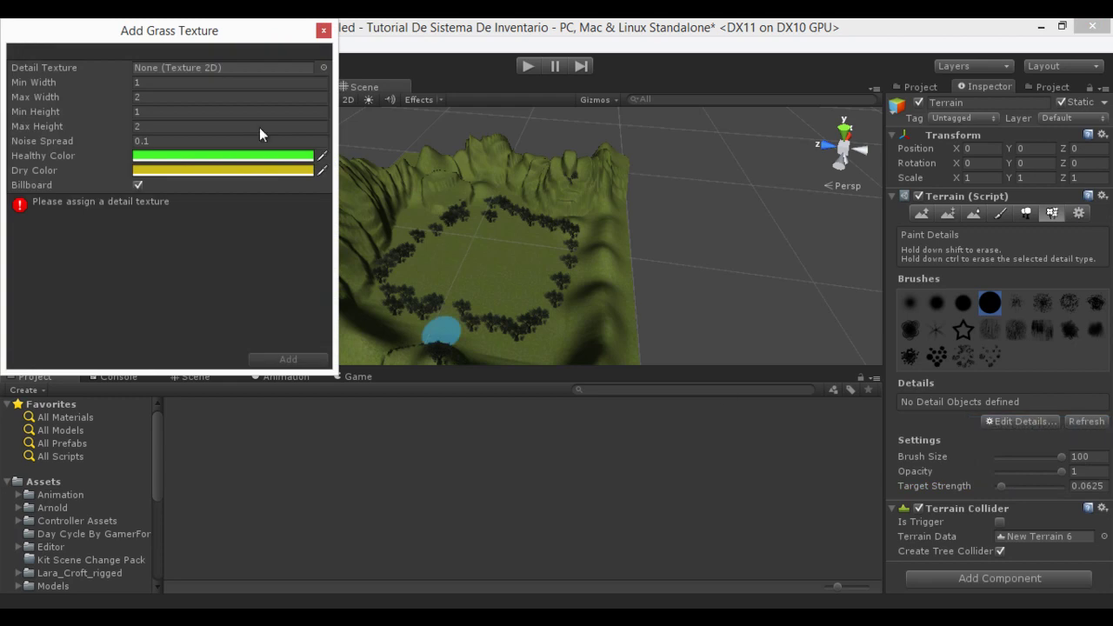
left_click(321, 67)
type("gras")
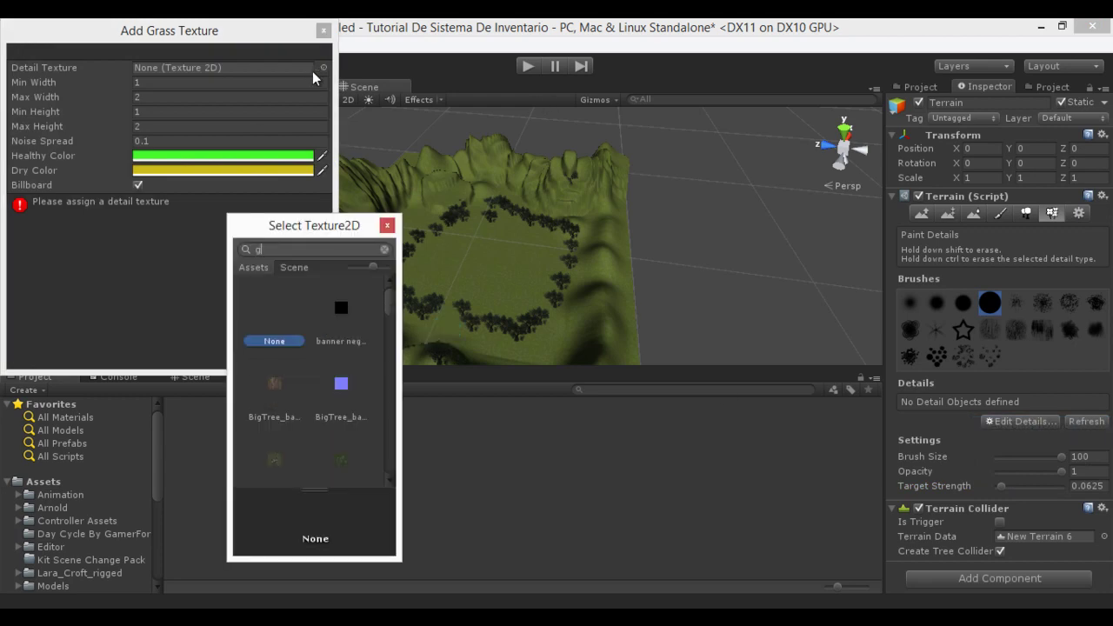
double_click(328, 310)
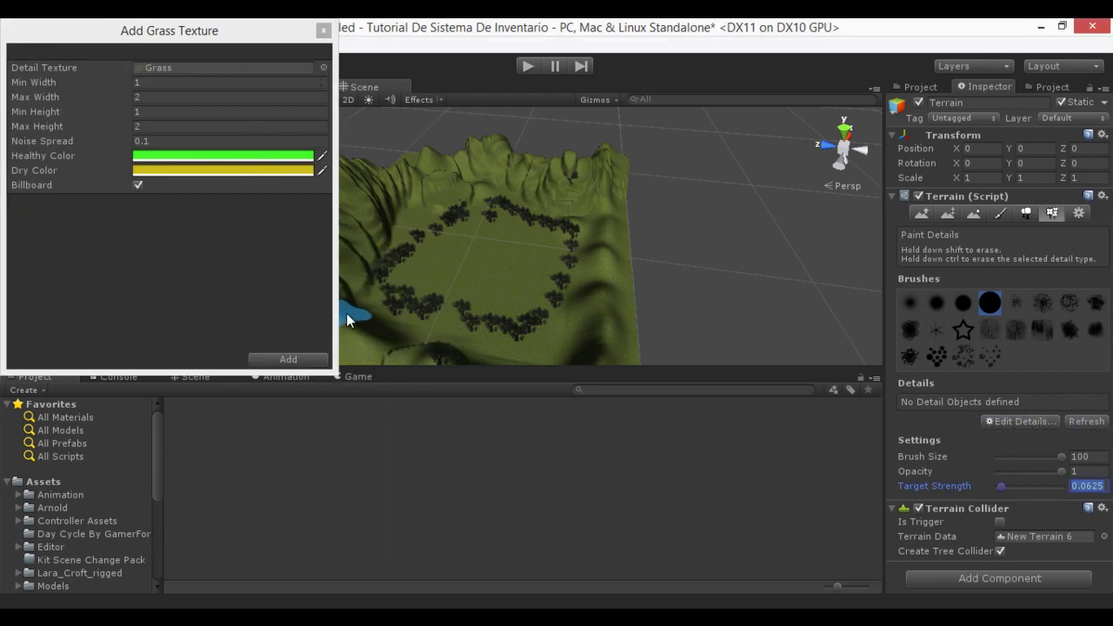
left_click(291, 360)
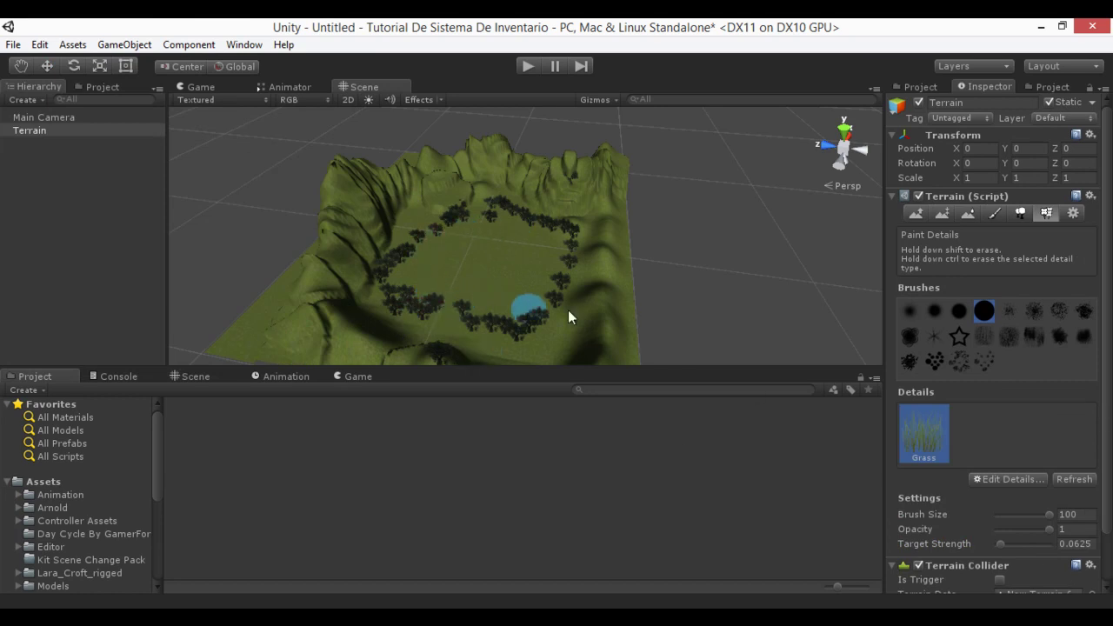
mouse_move(609, 278)
left_mouse_down("alt")
mouse_move(570, 205)
mouse_move(528, 246)
mouse_move(489, 183)
left_mouse_up("alt")
scroll(495, 226, "up", 5)
scroll(514, 209, "up", 5)
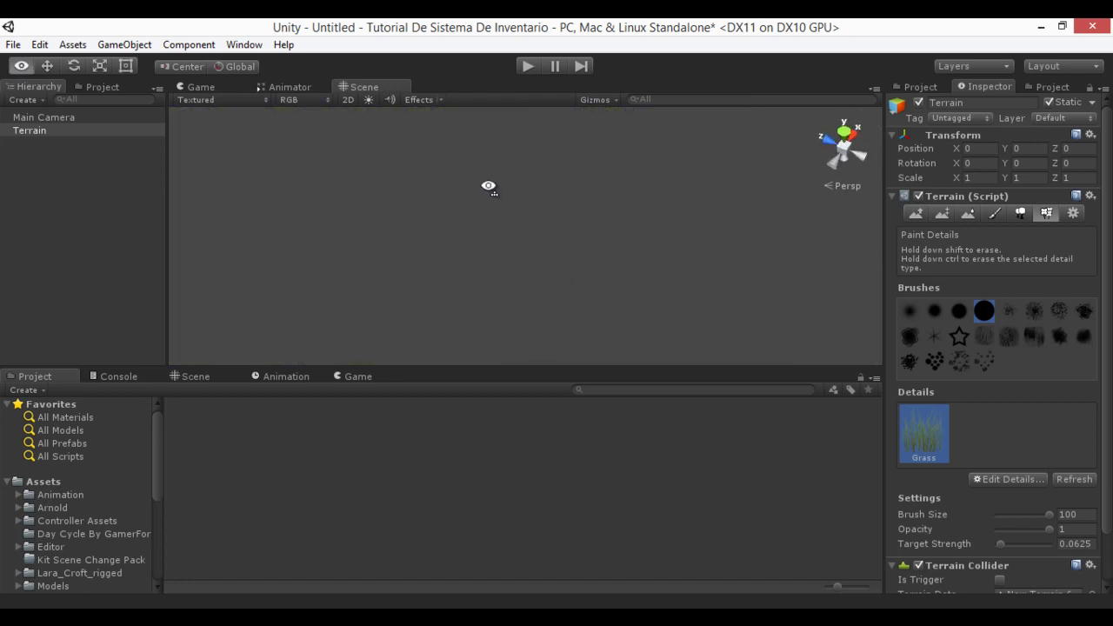
Search the project for 'first' and drop the First Person Controller into the clearing.
left_click(647, 390)
type("first")
mouse_move(567, 195)
left_mouse_down("alt")
mouse_move(616, 281)
mouse_move(519, 265)
left_mouse_up("alt")
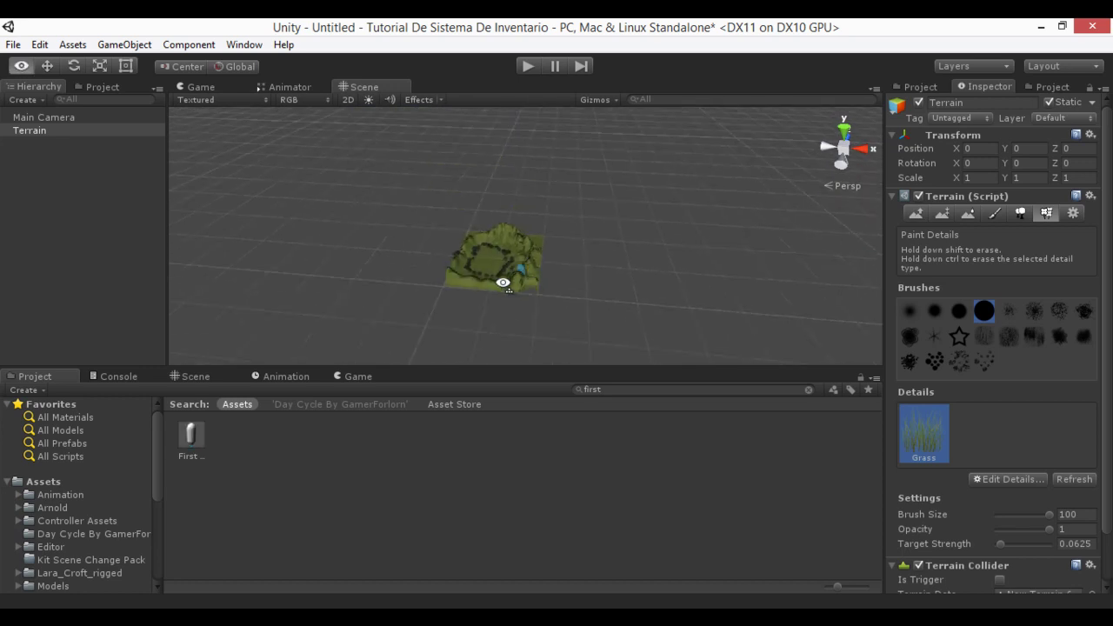
key("f")
mouse_move(192, 448)
left_mouse_down()
mouse_move(317, 458)
mouse_move(441, 274)
left_mouse_up()
scroll(441, 272, "up", 3)
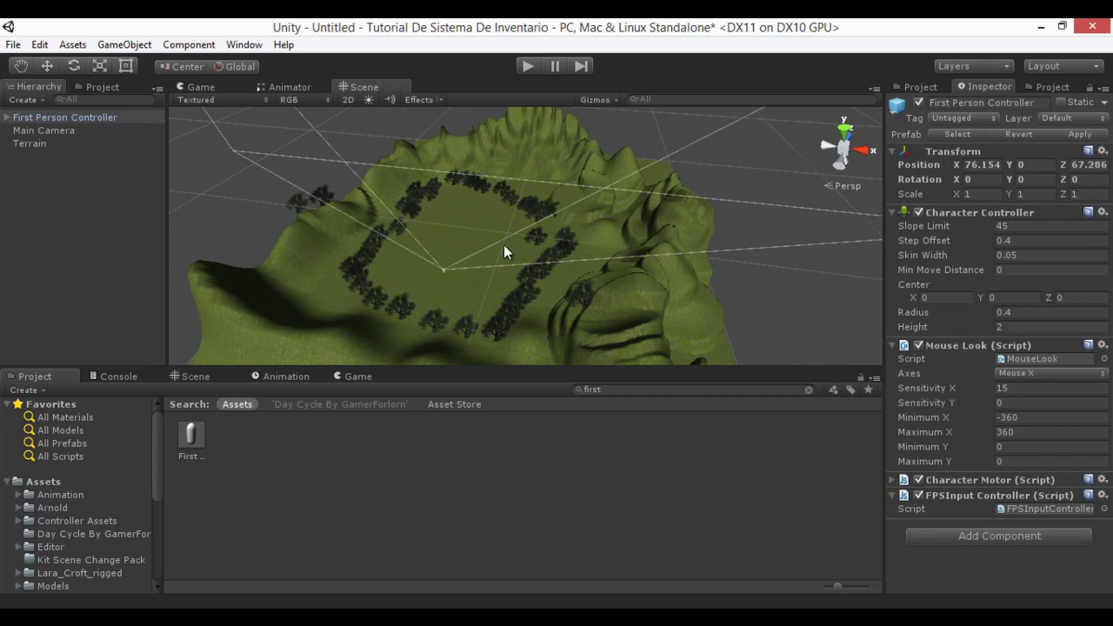
Frame the First Person Controller and zoom the Scene view in close.
key("f")
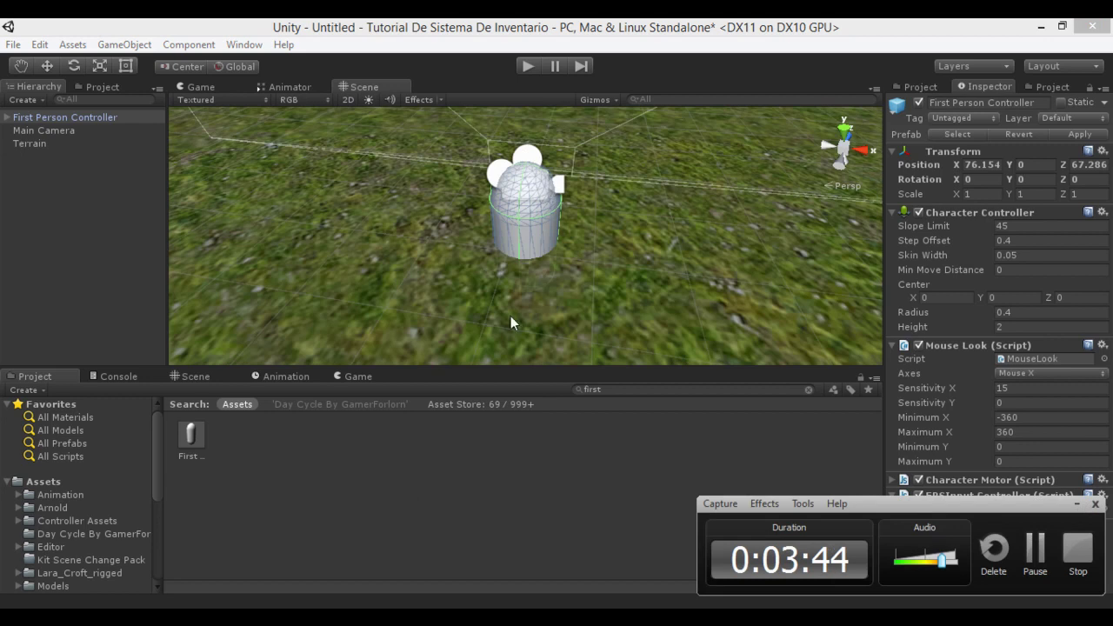
left_click(1077, 504)
left_click(1031, 549)
key("alt")
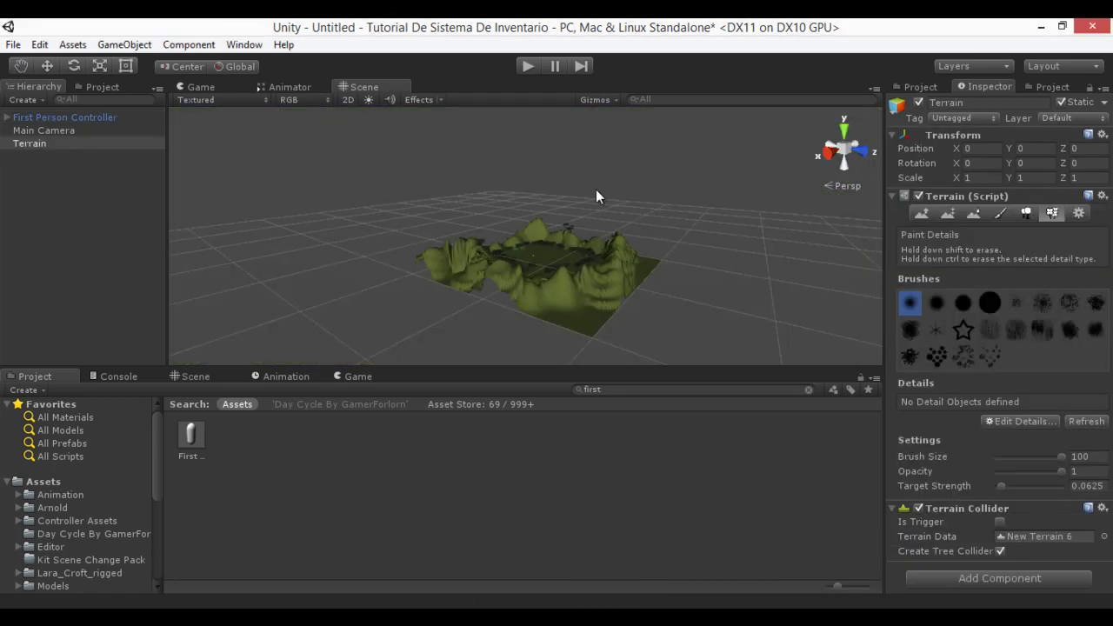
scroll(599, 209, "up", 2)
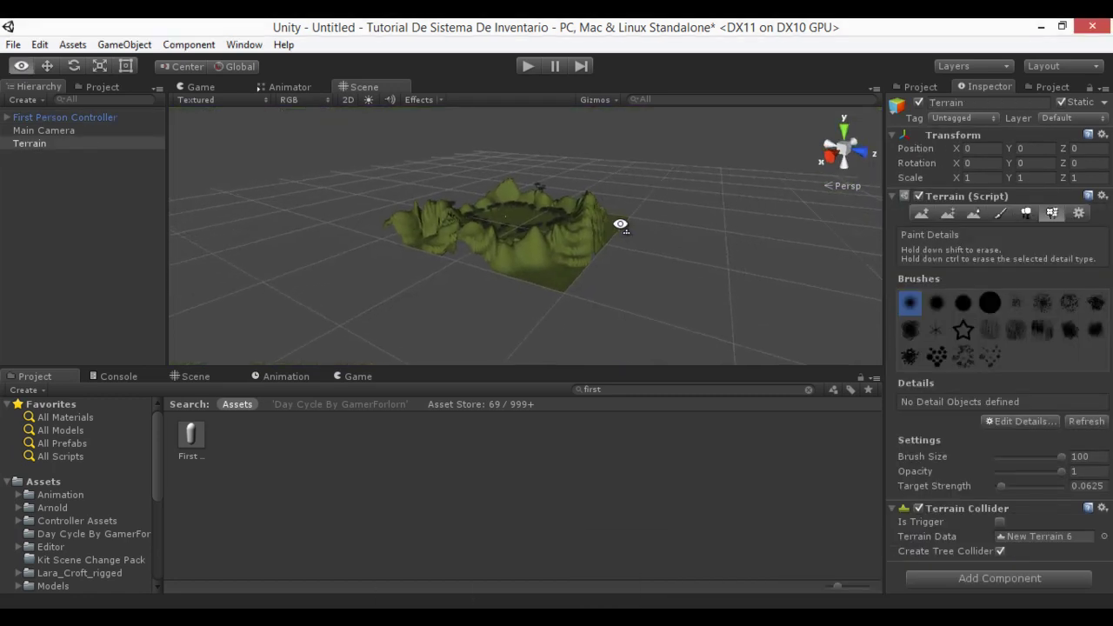
scroll(600, 208, "up", 2)
scroll(599, 208, "up", 3)
scroll(605, 227, "up", 3)
scroll(560, 235, "up", 3)
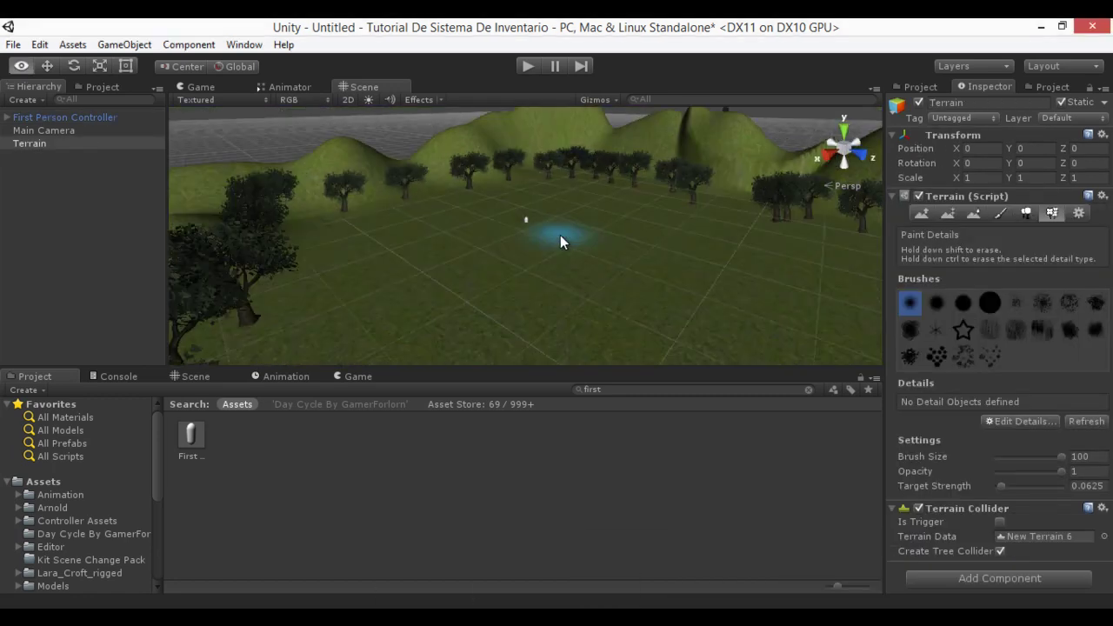
scroll(559, 234, "up", 5)
scroll(569, 240, "up", 2)
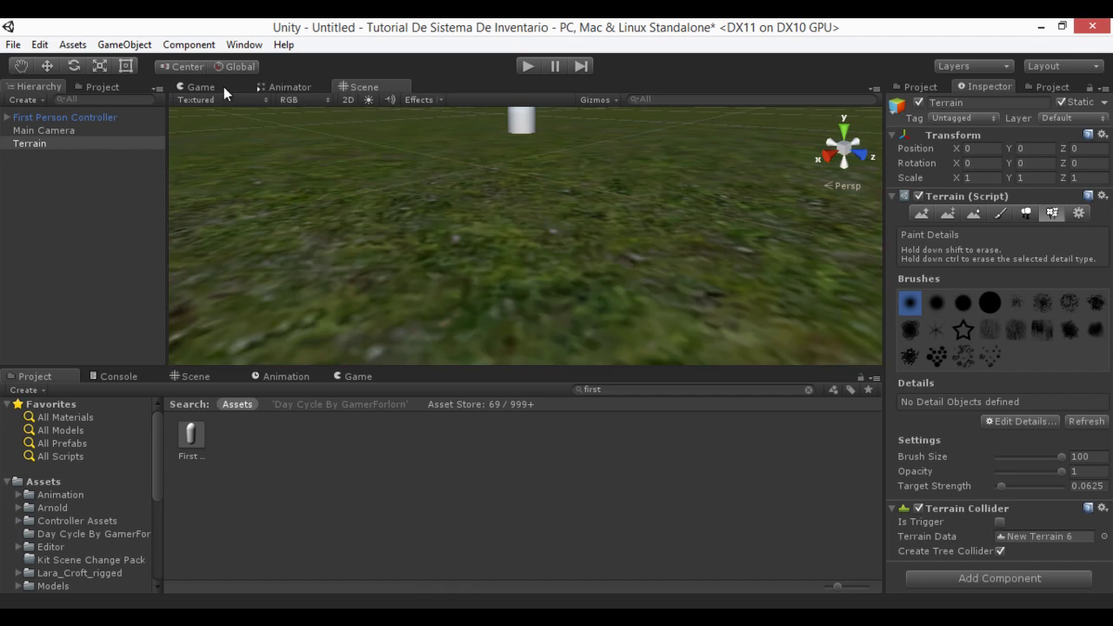
Preview the dark night scene in the Game view, then return to the Scene view.
left_click(223, 87)
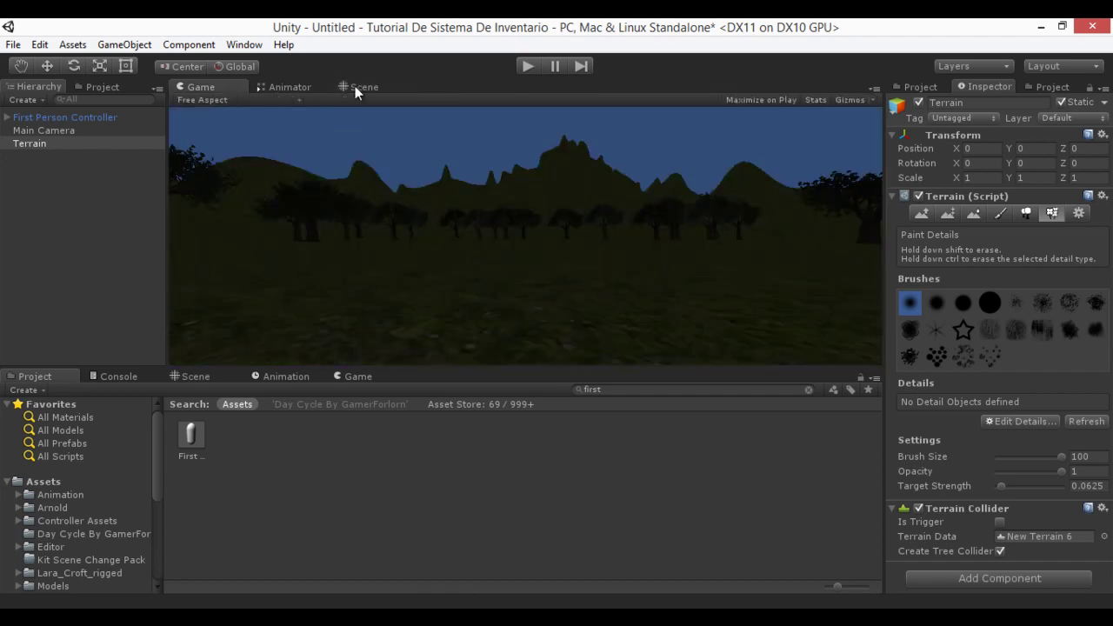
left_click(363, 87)
scroll(644, 208, "down", 3)
scroll(574, 204, "down", 2)
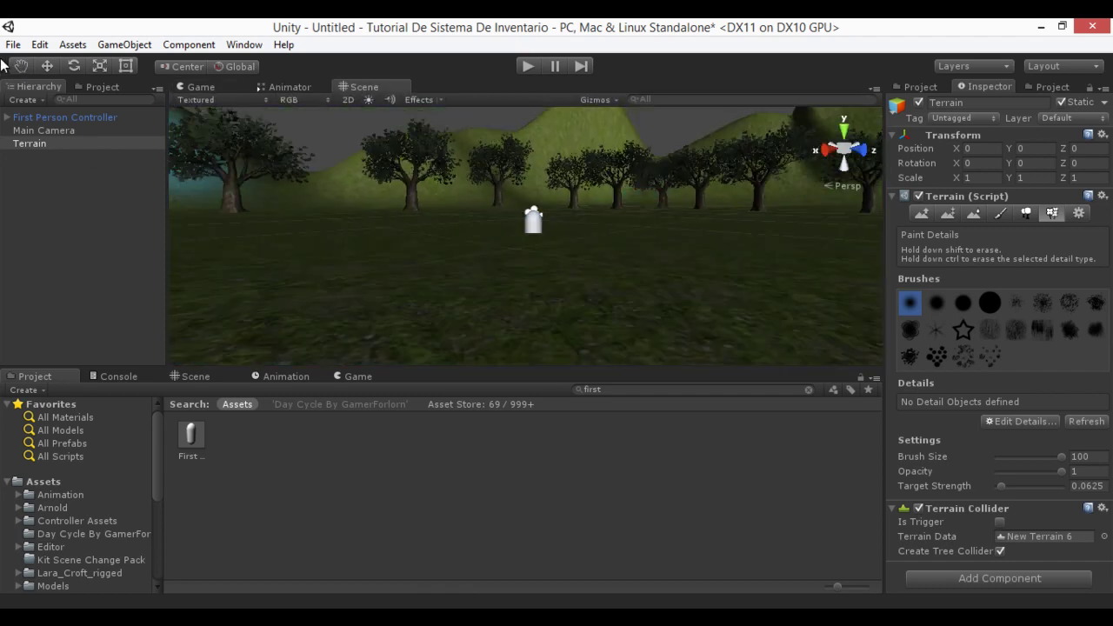
left_click(40, 45)
Set the skybox material to StarryNight Skybox and turn on fog.
left_click(124, 425)
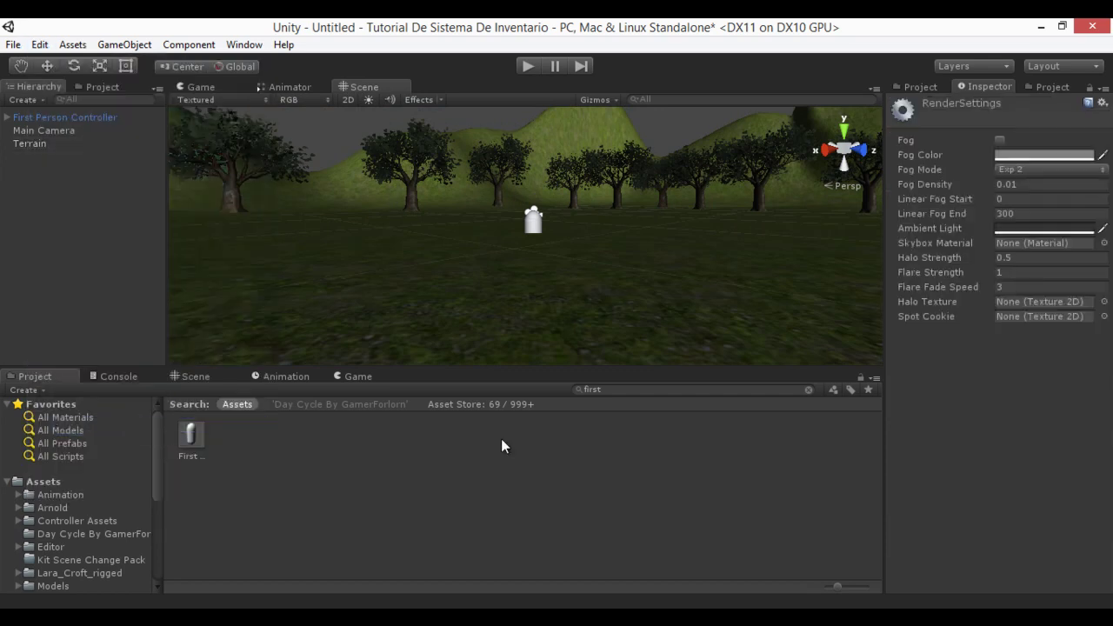
left_click(1103, 243)
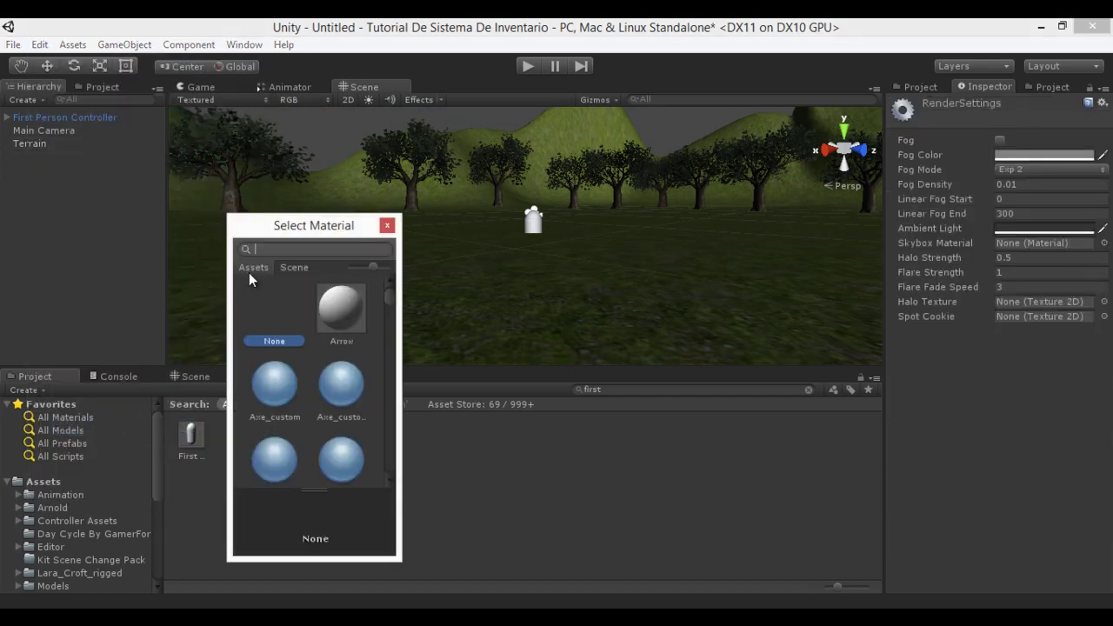
type("starry")
left_click(339, 313)
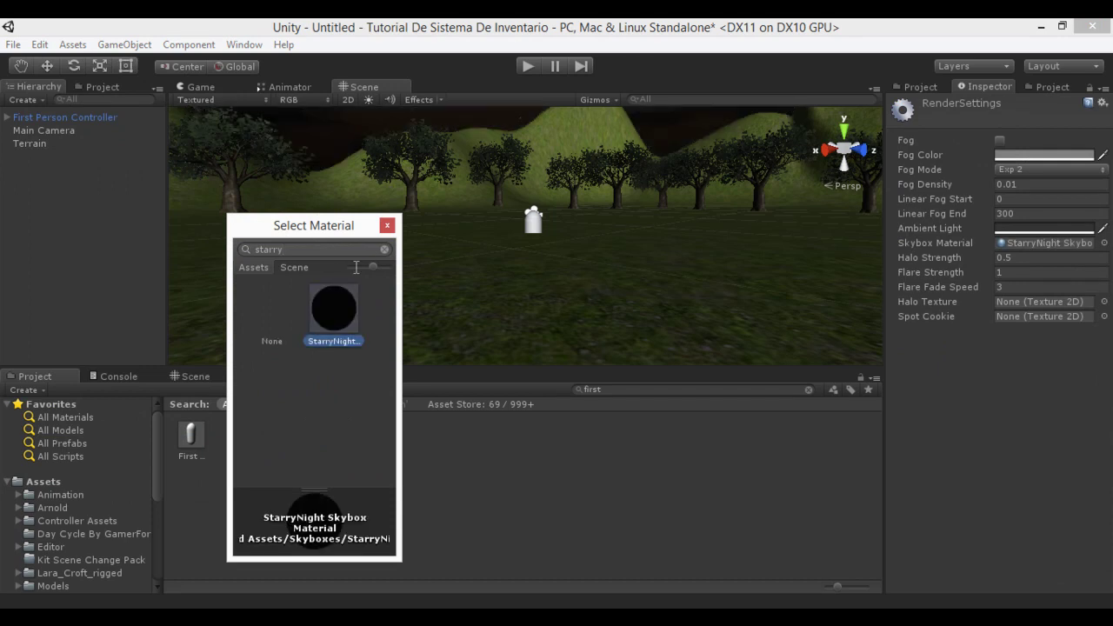
left_click(386, 225)
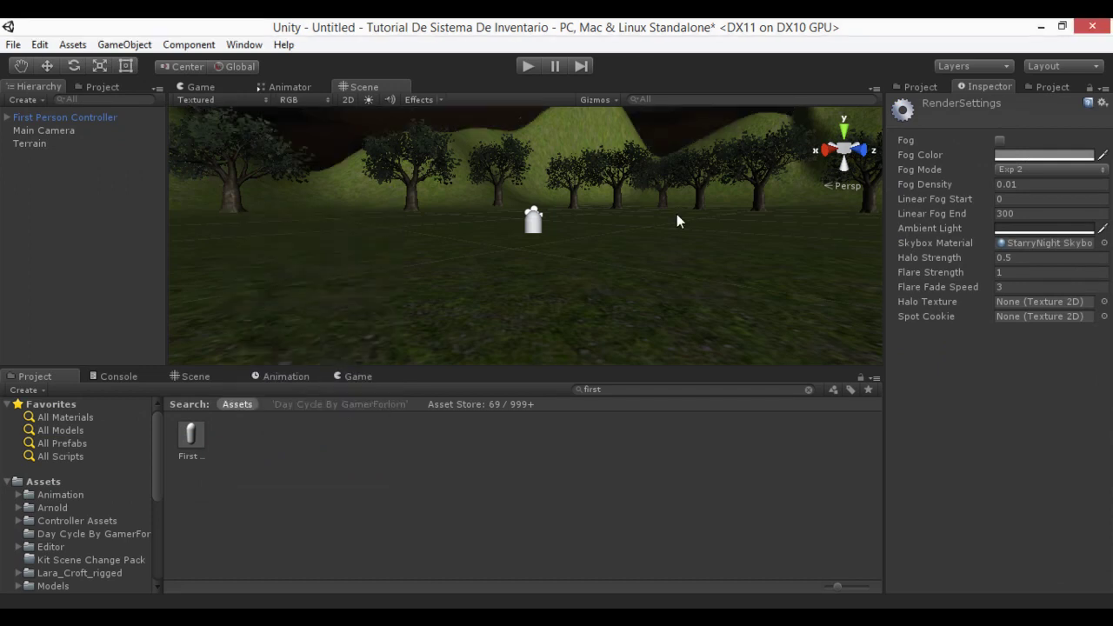
left_click(1000, 140)
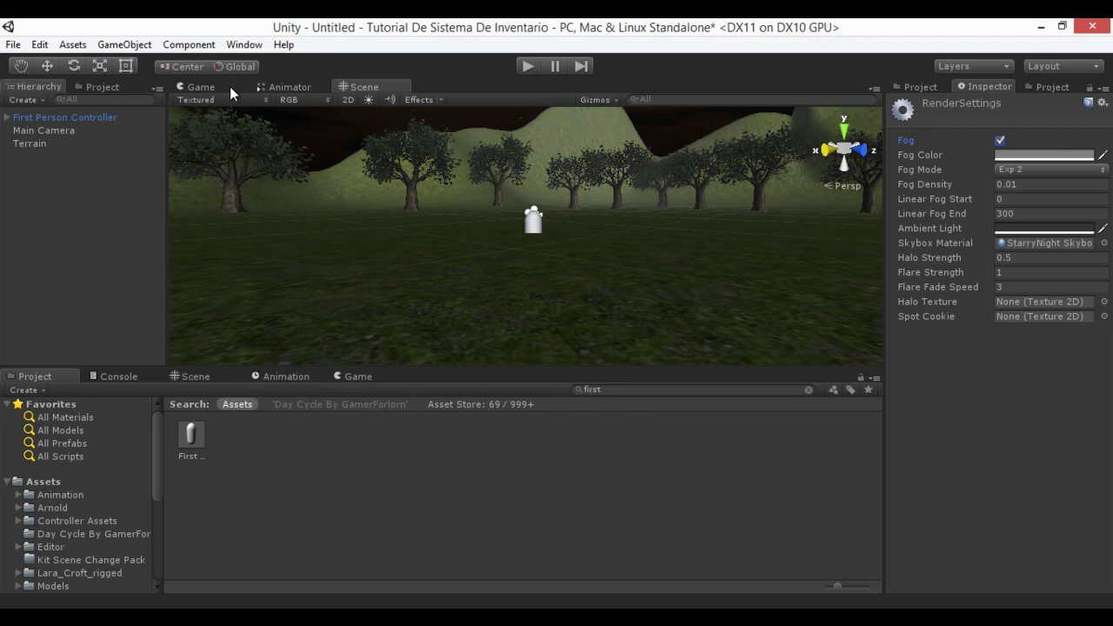
left_click(229, 87)
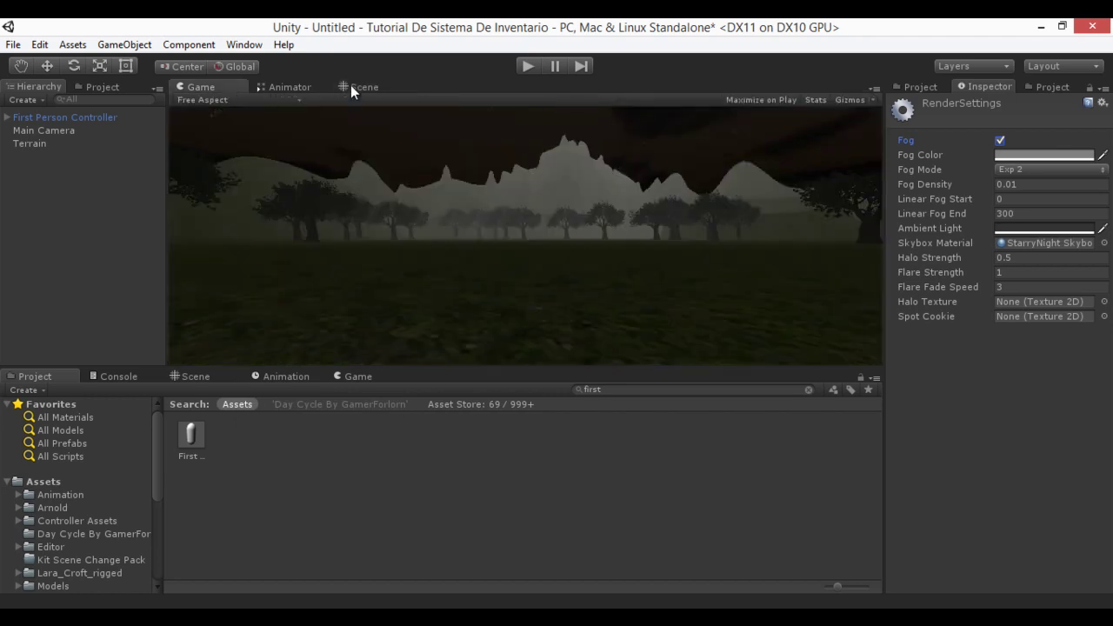
Make the fog colour black and the ambient light a dim reddish grey (81,71,71).
left_click(1005, 157)
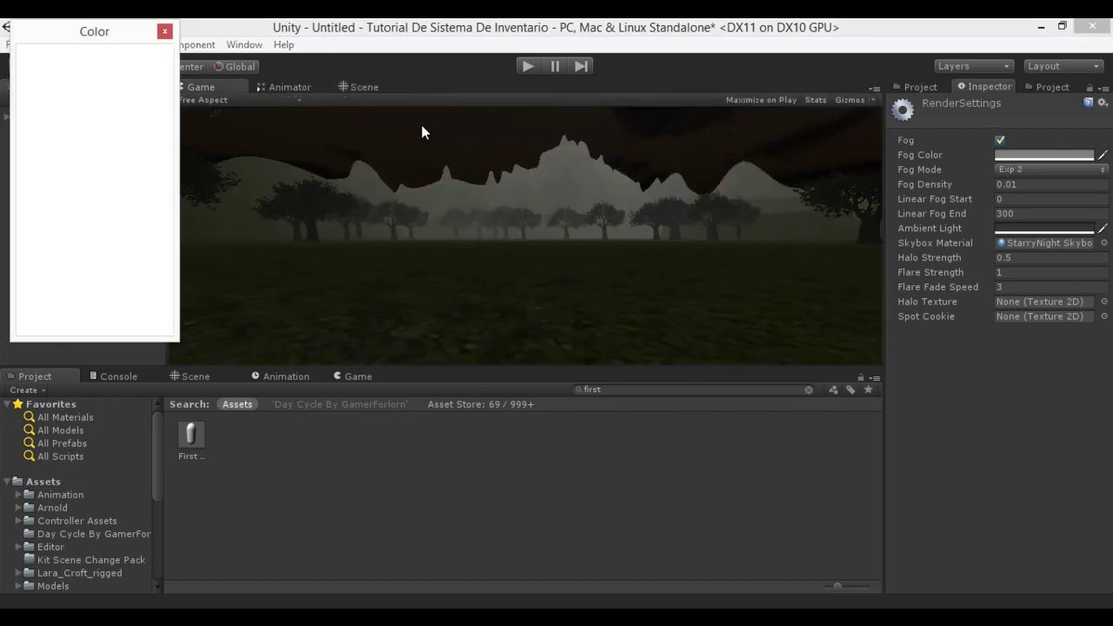
left_click_drag(89, 137, 208, 311)
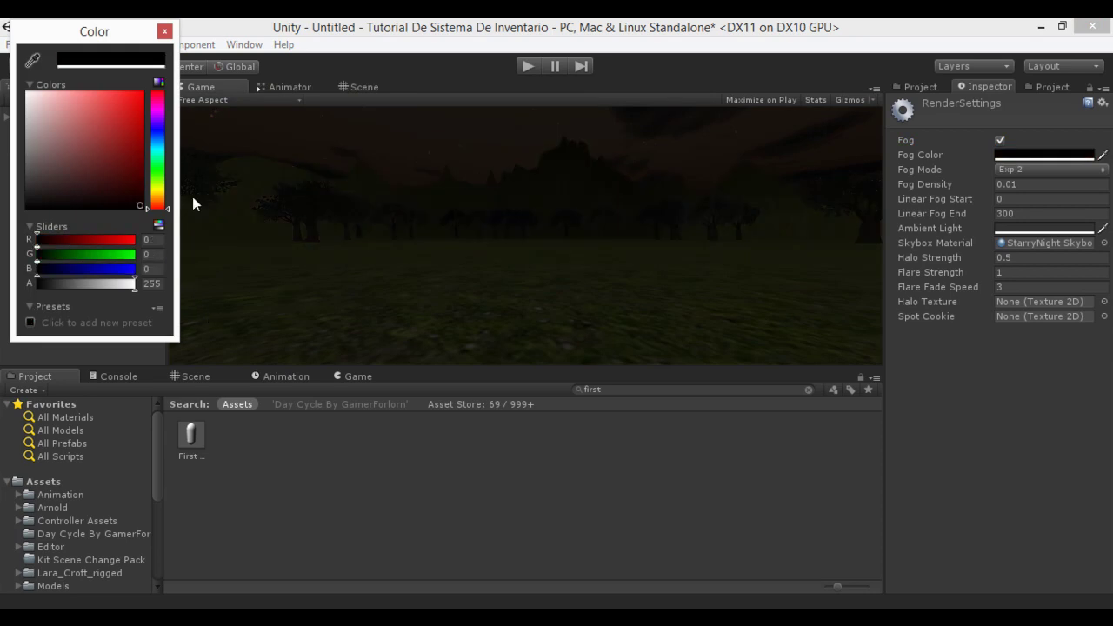
left_click(164, 32)
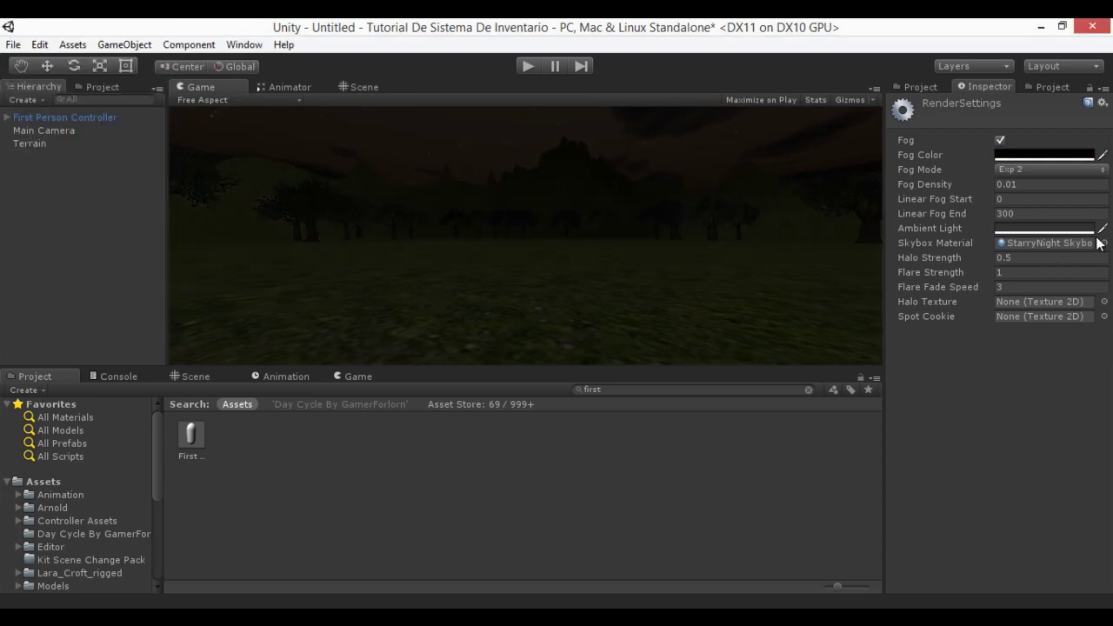
left_click(1056, 228)
left_click_drag(96, 130, 134, 241)
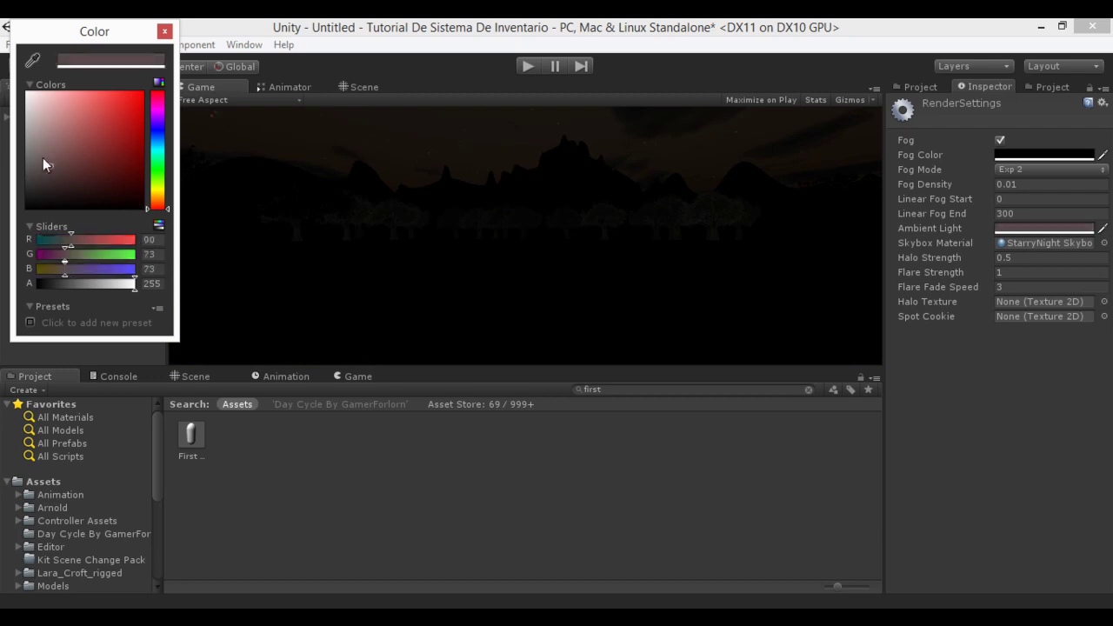
left_click_drag(51, 167, 43, 171)
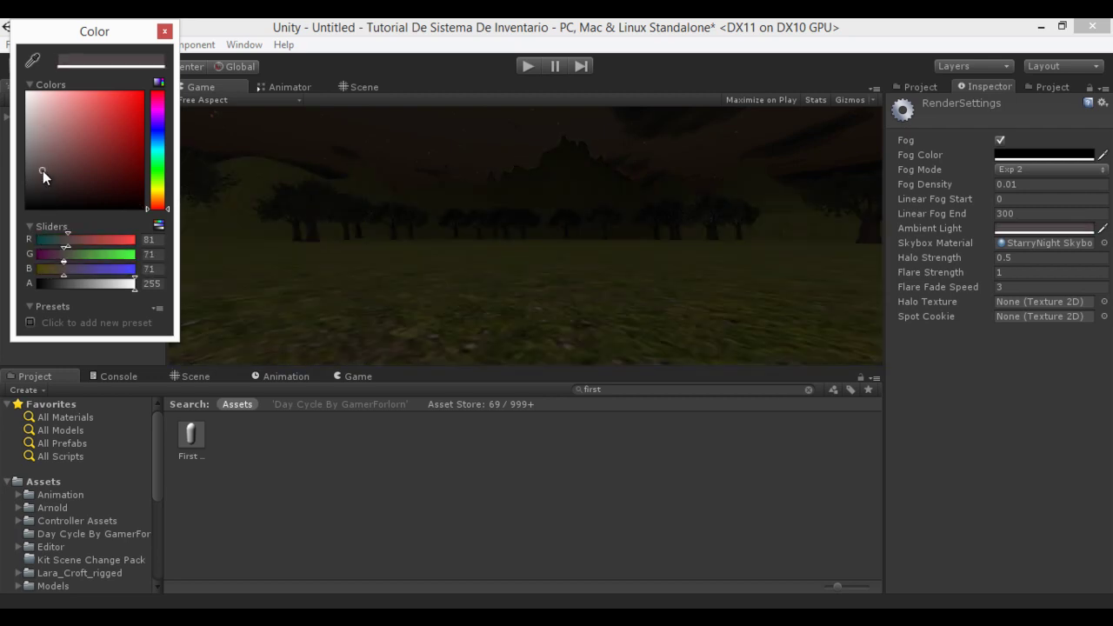
left_click(165, 31)
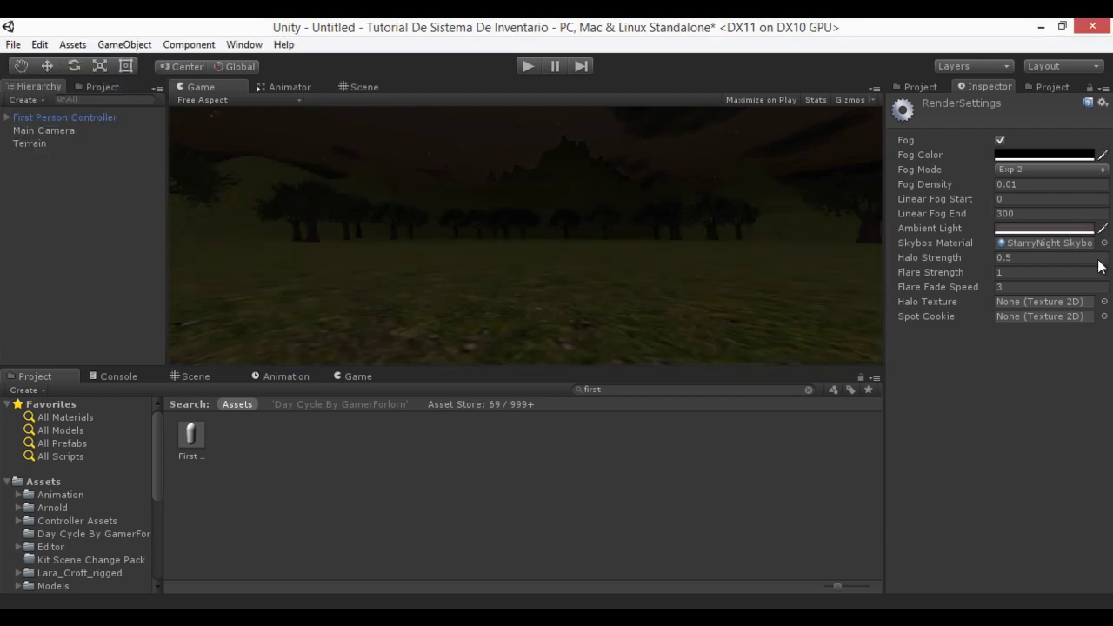
left_click(358, 87)
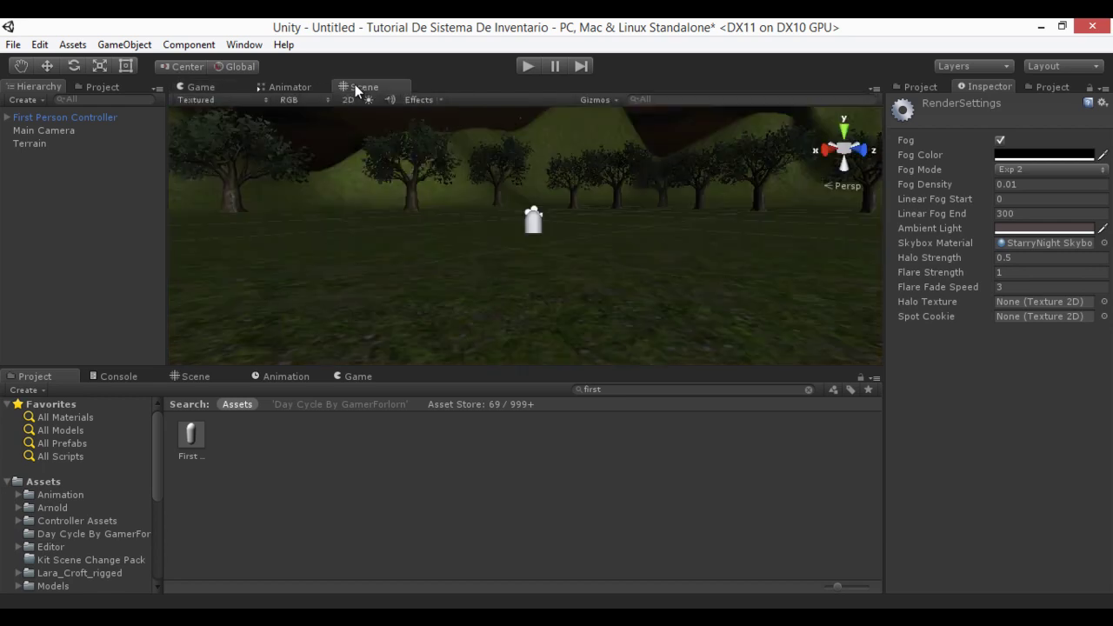
Select and frame the First Person Controller, raising its capsule slightly above the ground.
left_click(99, 117)
right_click_drag(721, 273, 748, 298)
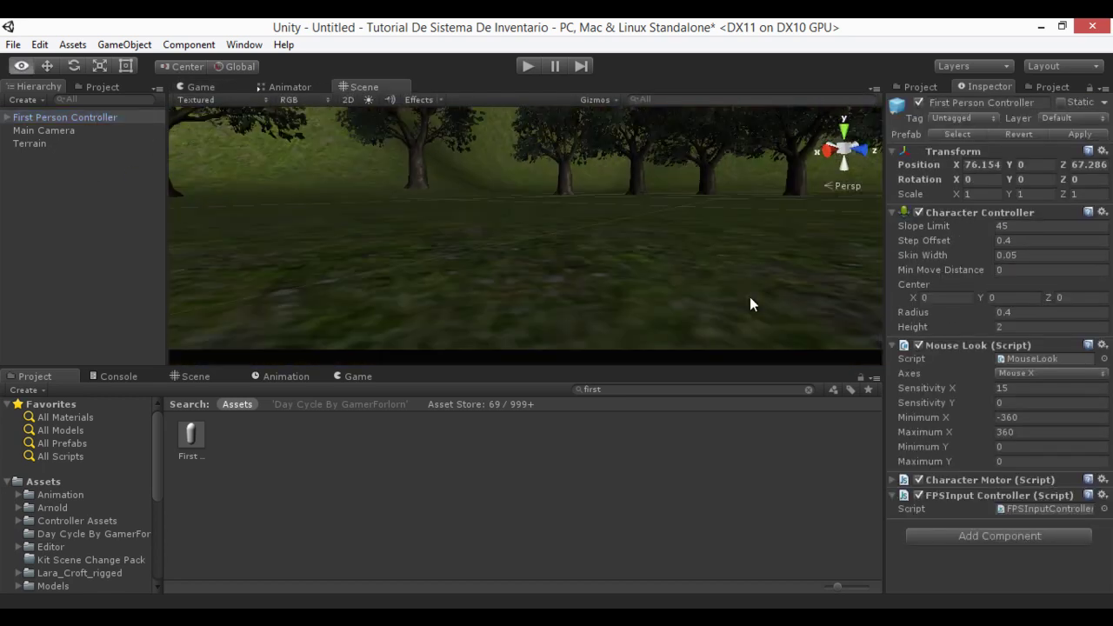
key("f")
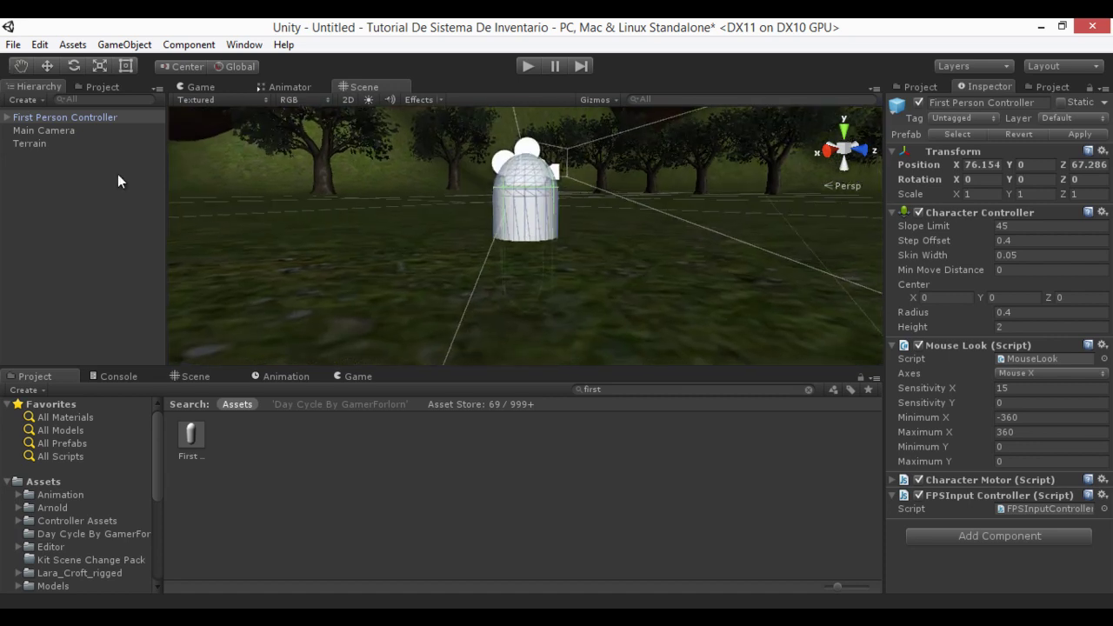
left_click(45, 67)
left_click_drag(529, 174, 542, 84)
key("f")
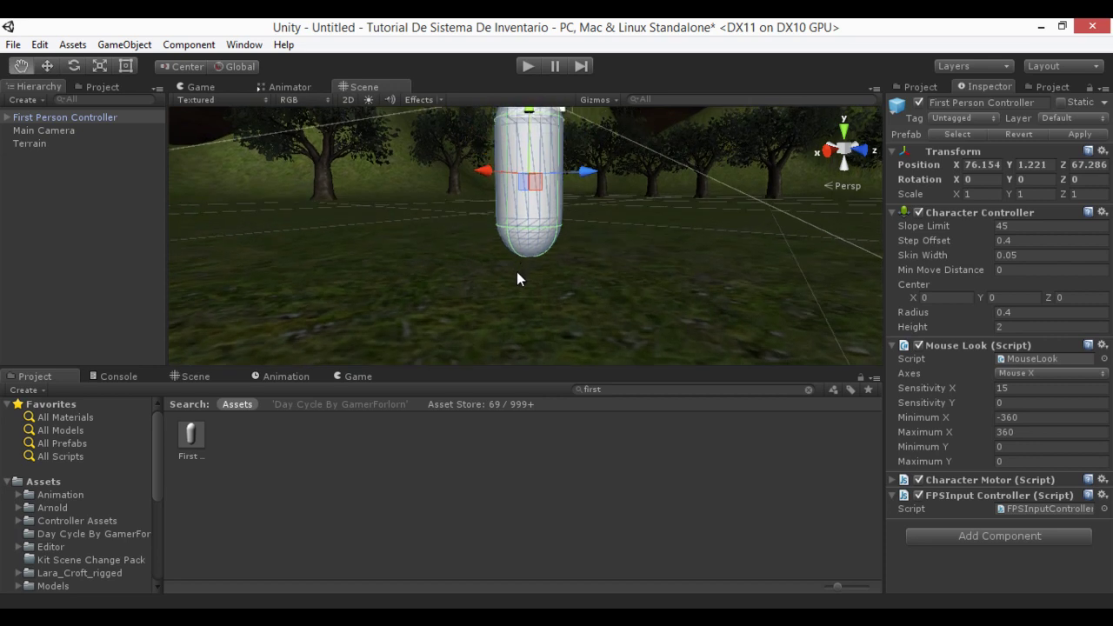
Play-test the night terrain in the Game view, walking and turning with W and S, then stop.
left_click(214, 85)
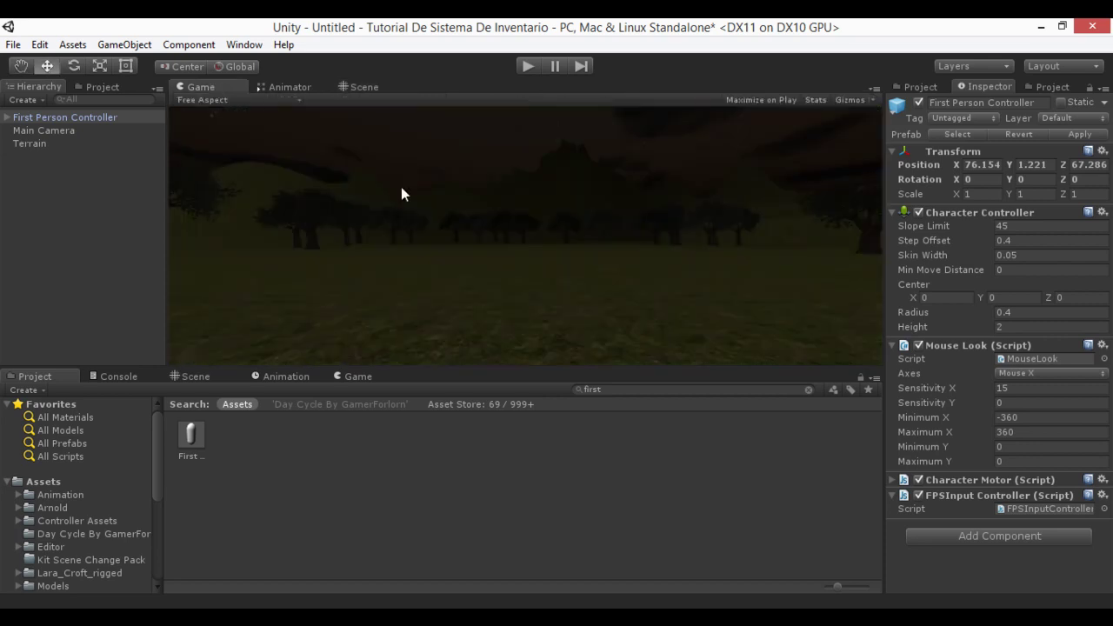
left_click(526, 67)
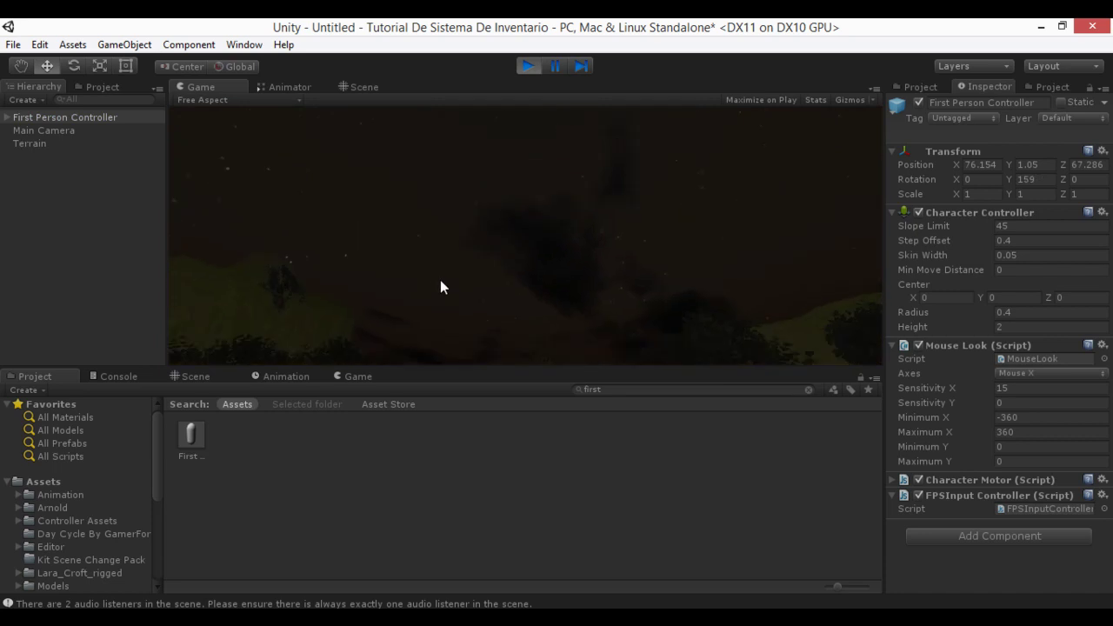
key("w")
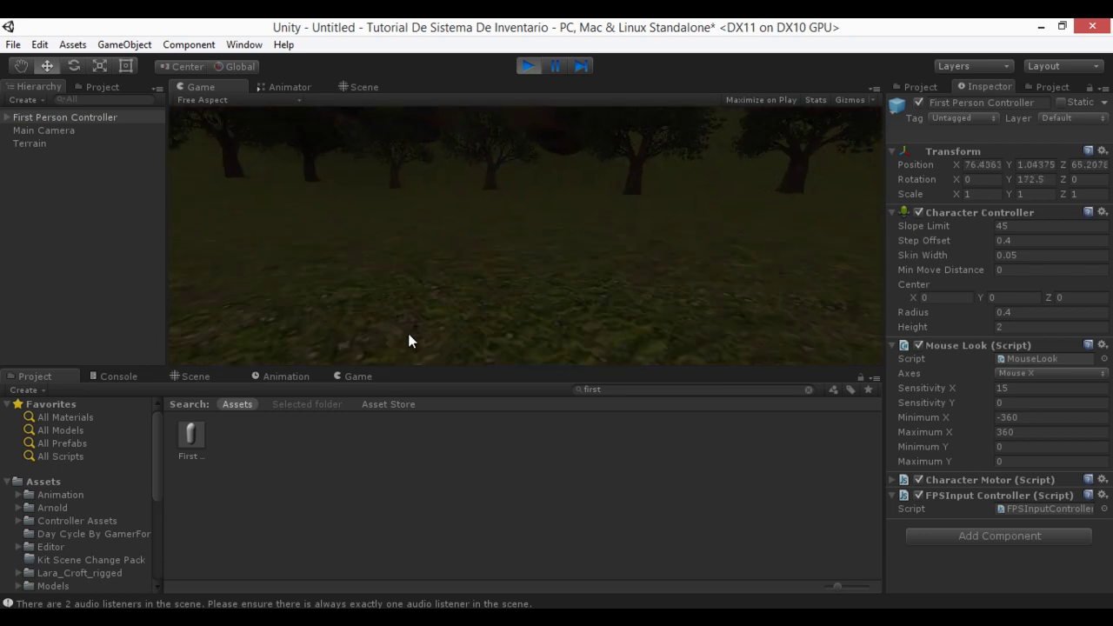
key("s")
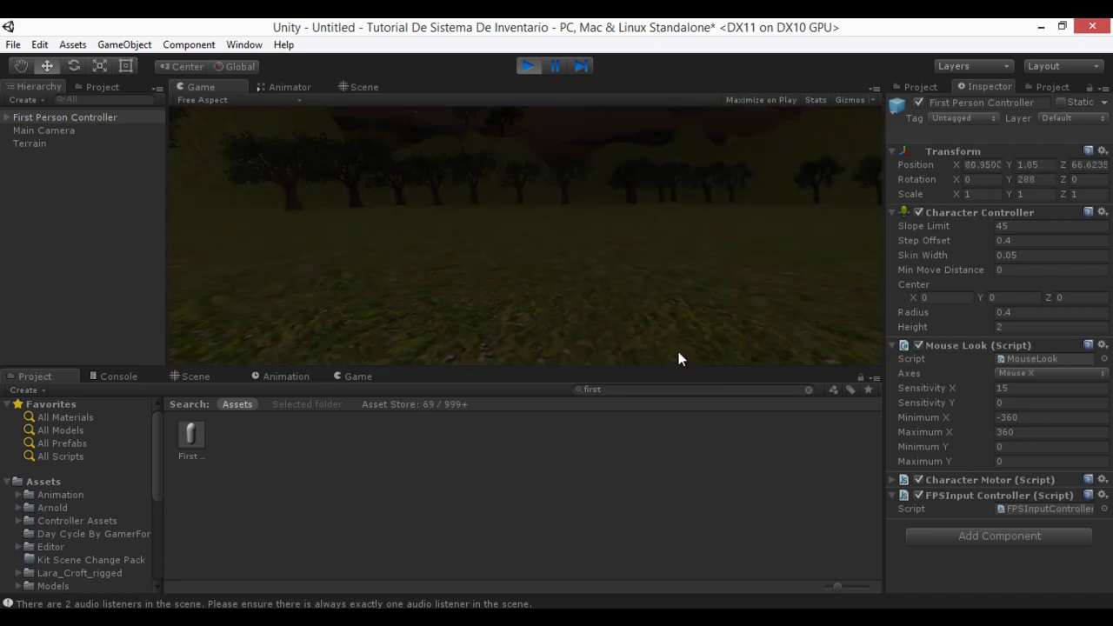
key("w")
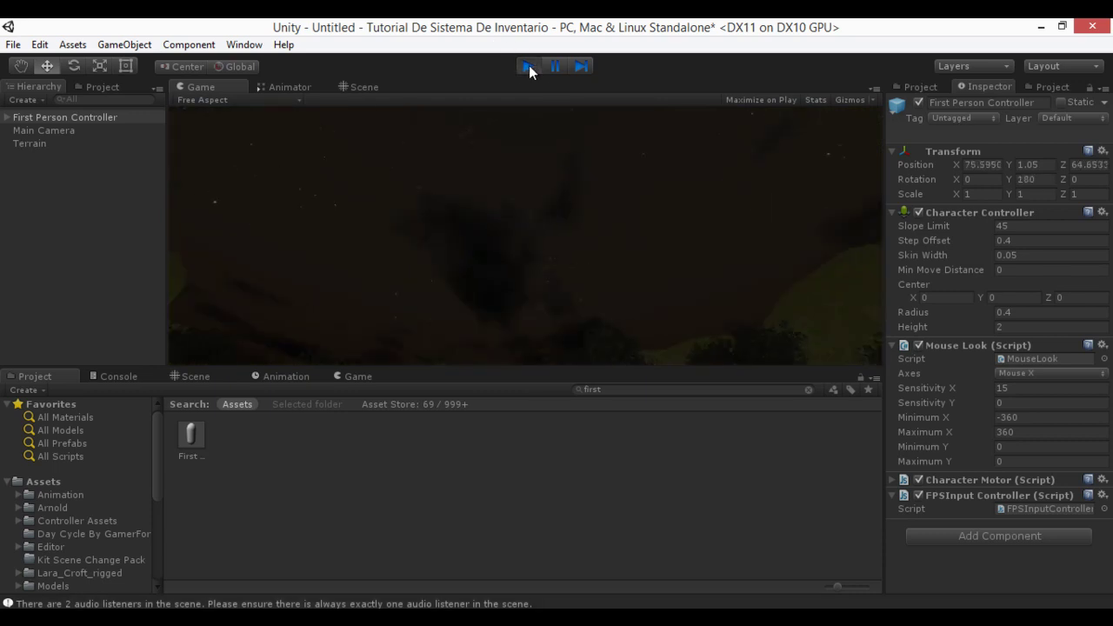
left_click(528, 65)
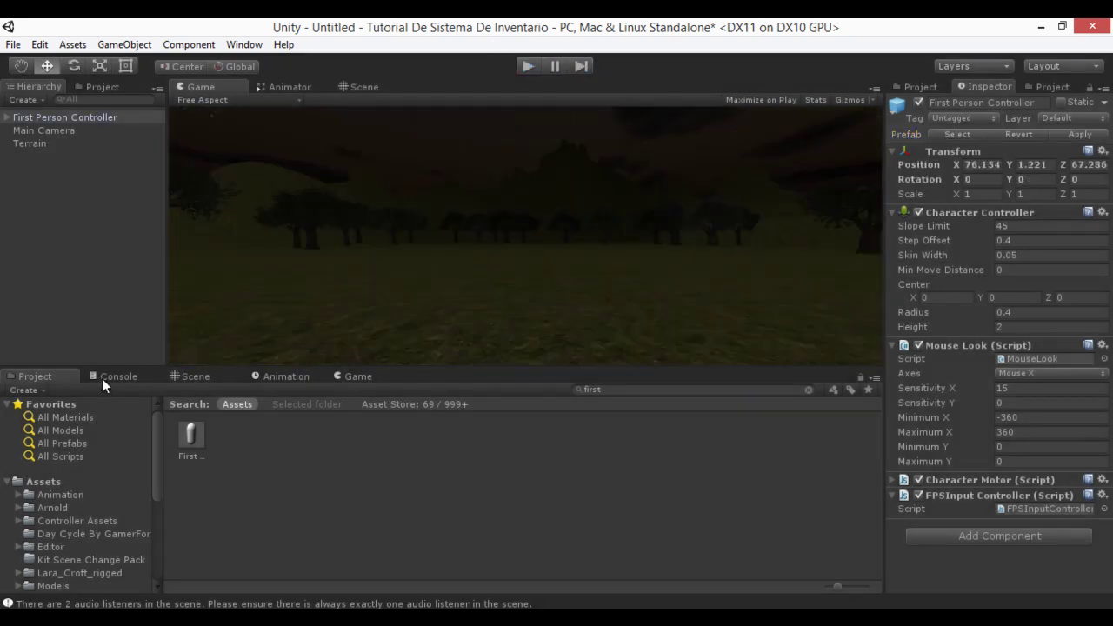
Clear the console warnings and delete the Main Camera.
left_click(104, 377)
left_click(25, 387)
left_click(27, 381)
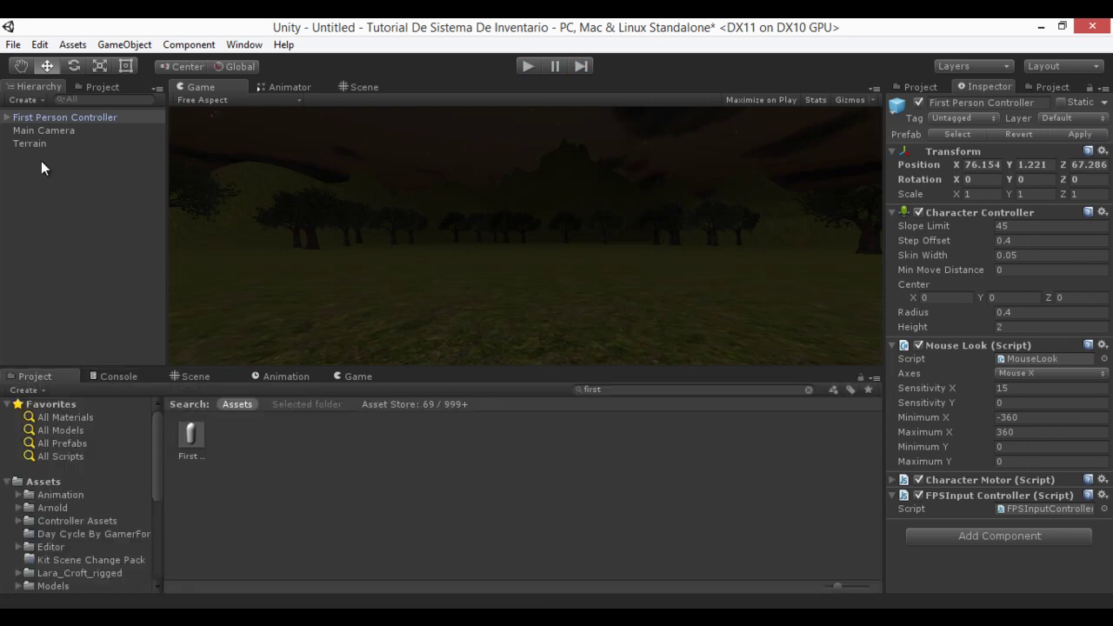
left_click(52, 129)
key("Delete")
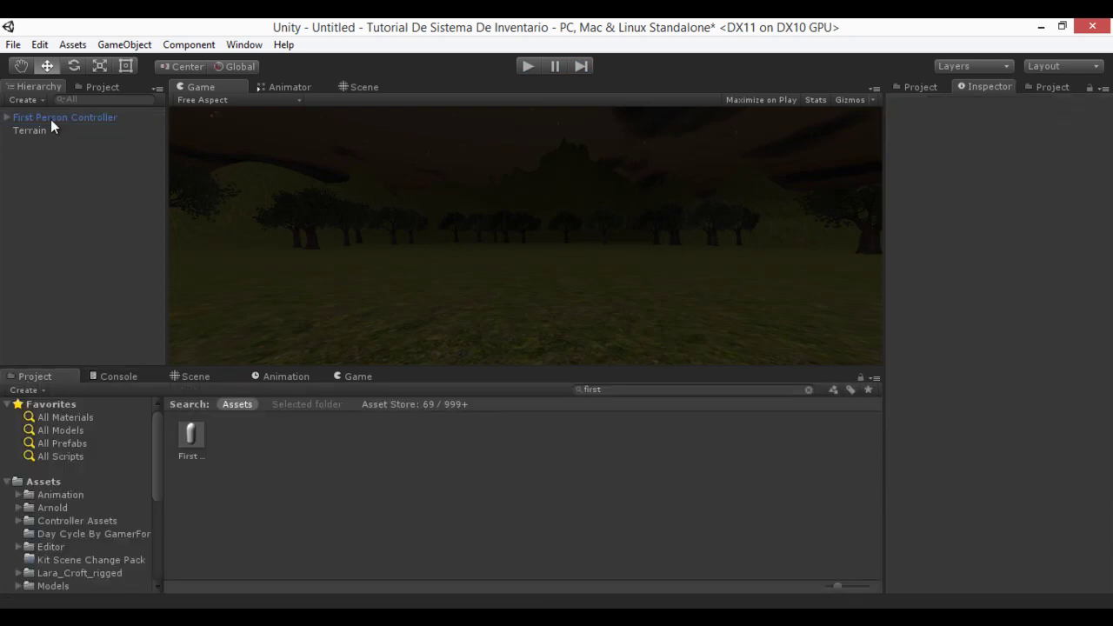
Rename the First Person Controller to Player and give it the Player tag.
left_click(59, 122)
left_click(1036, 103)
key("BackSpace")
type("Player")
key("Return")
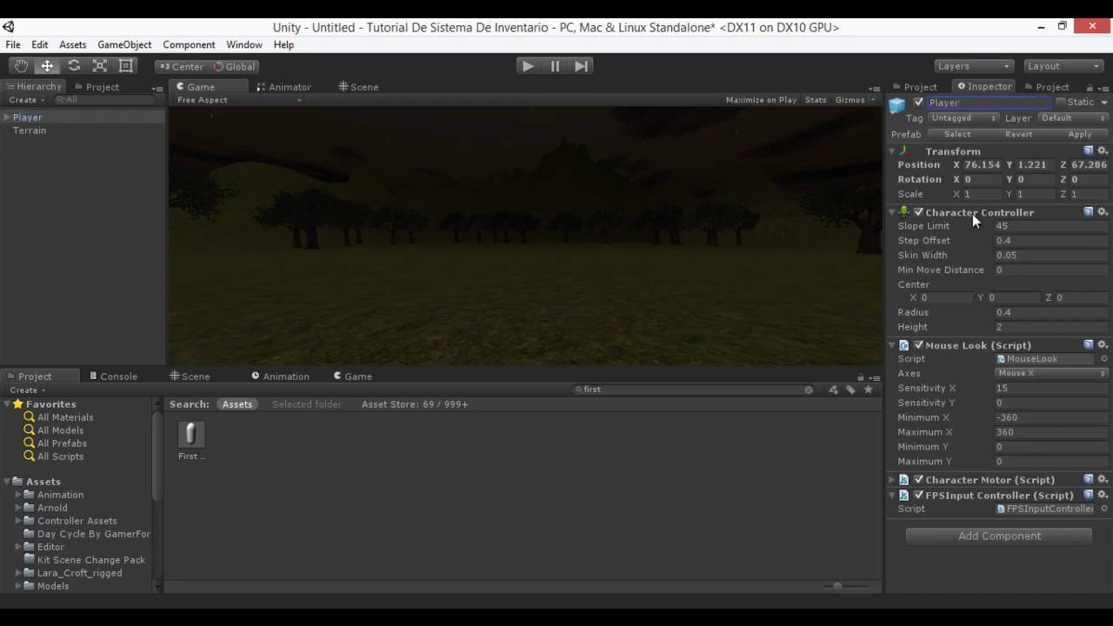
left_click(960, 118)
left_click(969, 225)
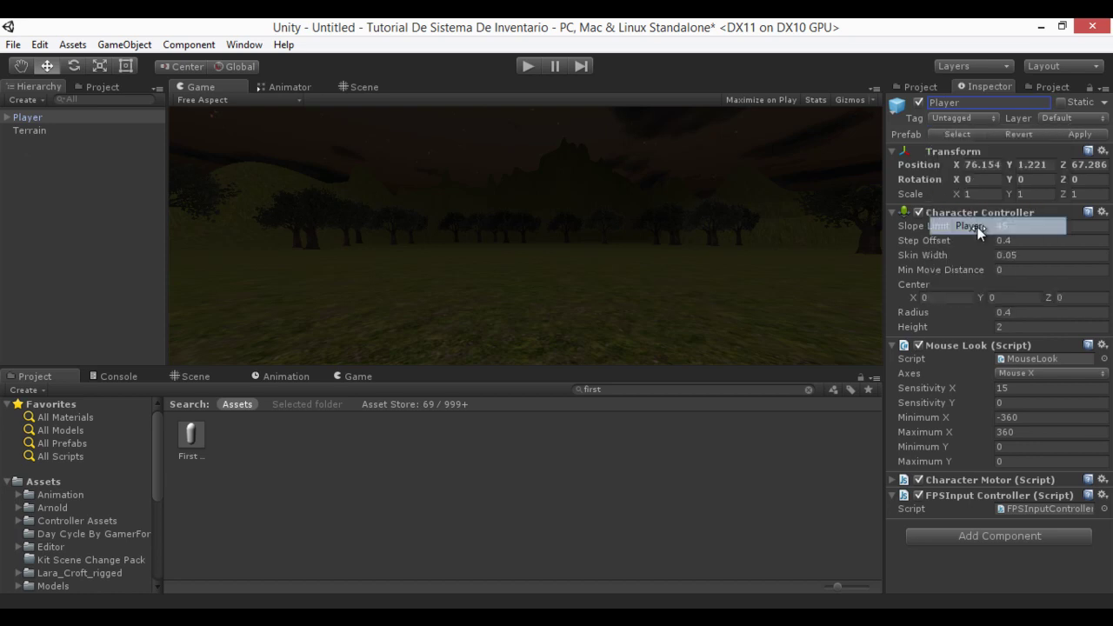
left_click(122, 219)
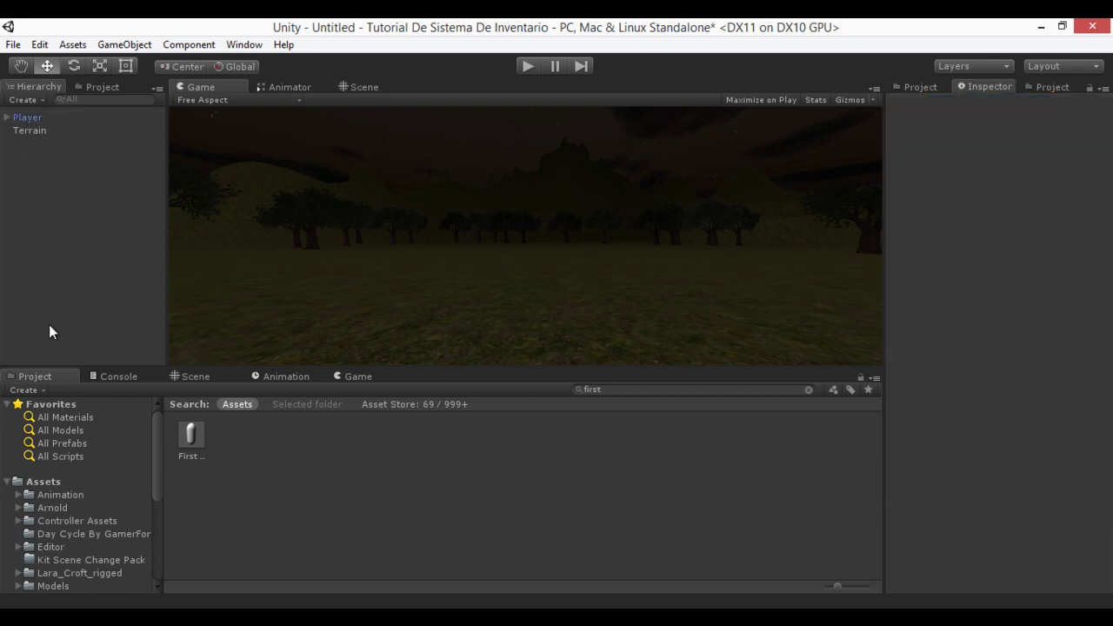
Open the Day Cycle By GamerForlorn folder in Assets and select the DayCycle script.
left_click(48, 483)
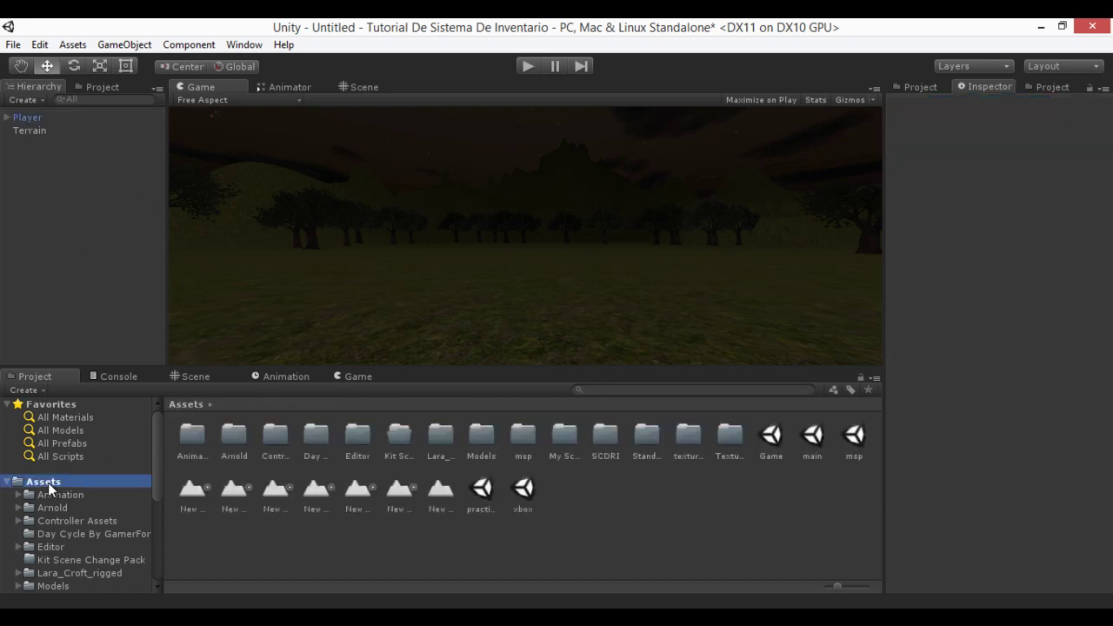
left_click(367, 590)
left_click(68, 534)
left_click(217, 446)
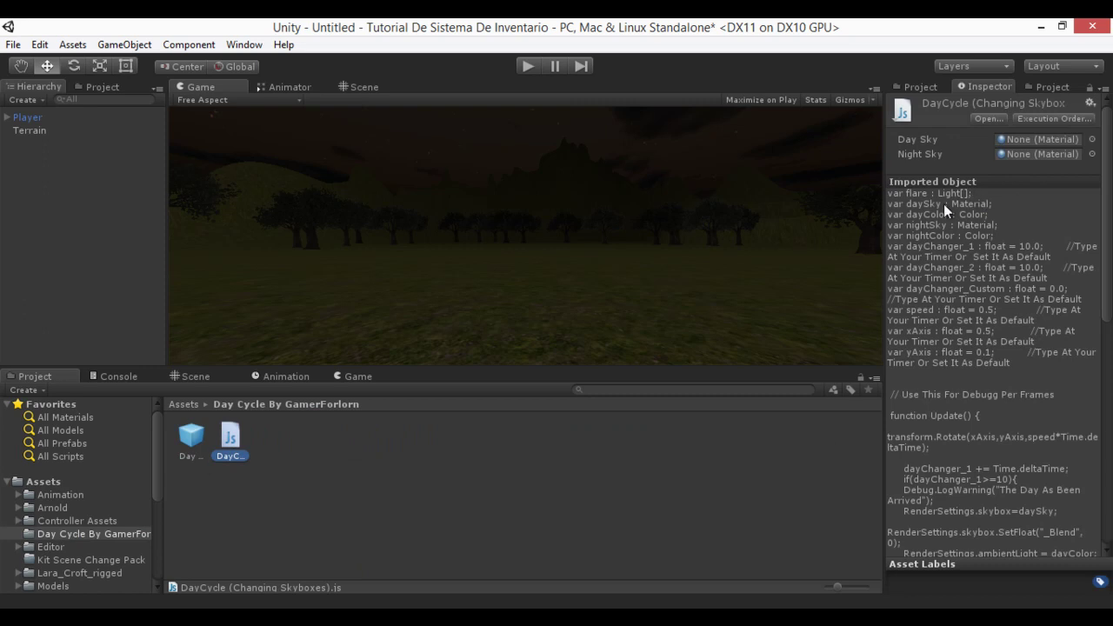
Scroll up and down through the DayCycle script's source in the Inspector.
scroll(999, 304, "down", 5)
scroll(1033, 348, "down", 5)
scroll(1028, 330, "down", 2)
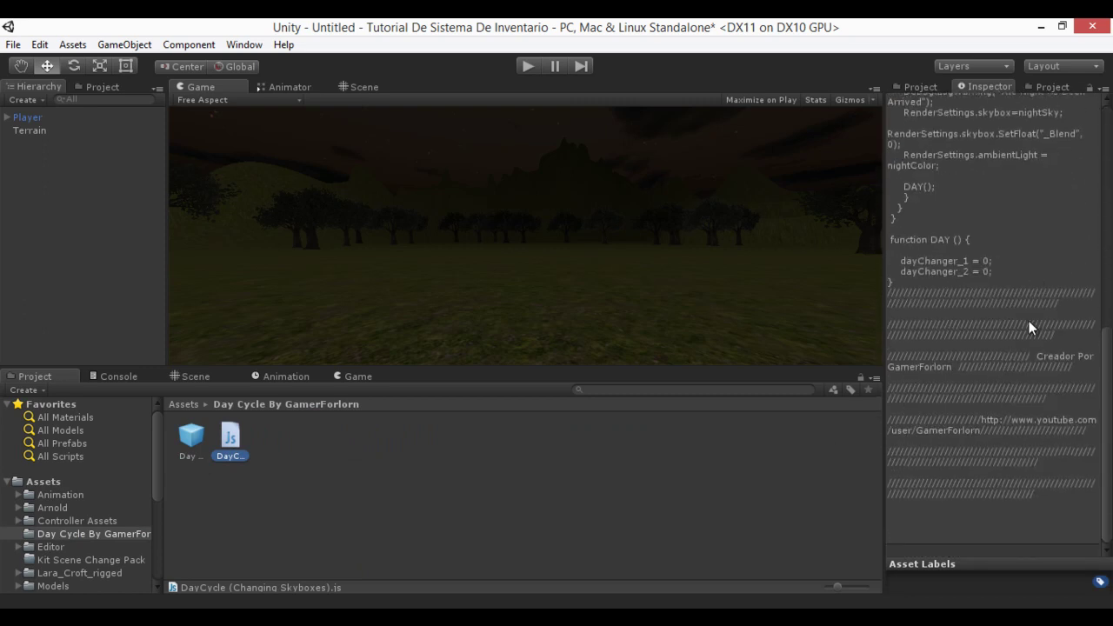
scroll(1005, 326, "up", 8)
scroll(943, 261, "up", 5)
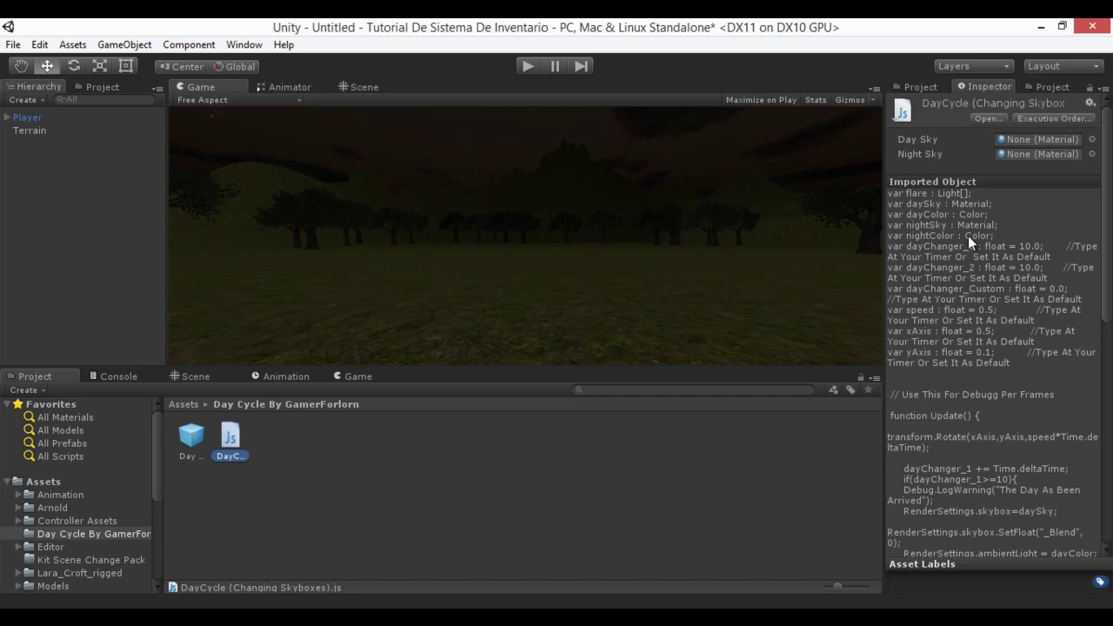
scroll(903, 208, "down", 6)
scroll(895, 391, "down", 1)
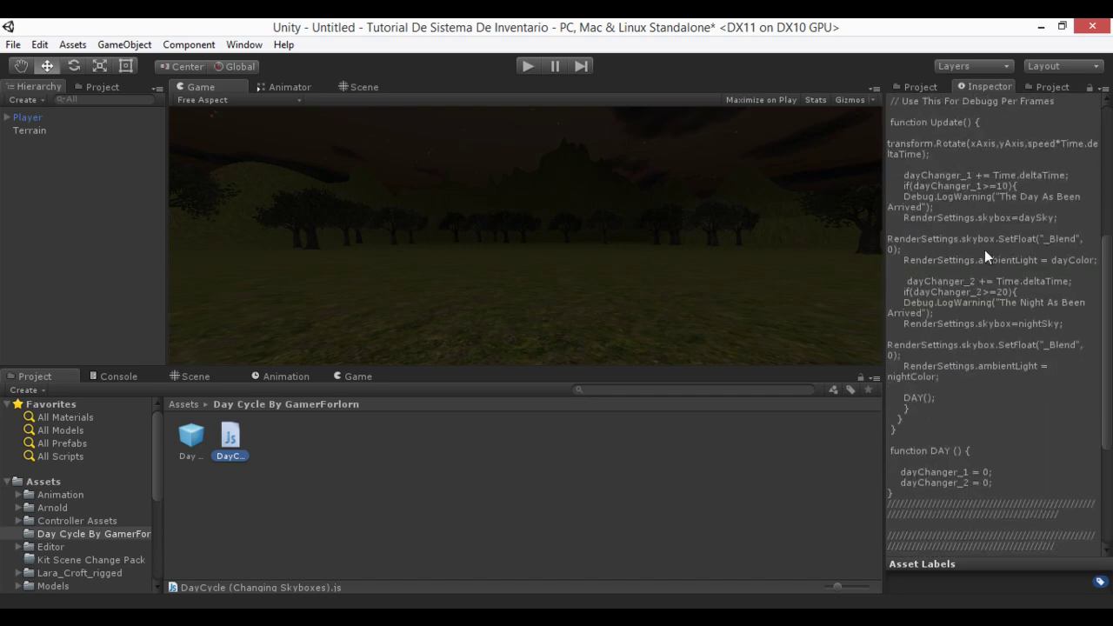
scroll(1019, 356, "up", 3)
scroll(954, 376, "up", 1)
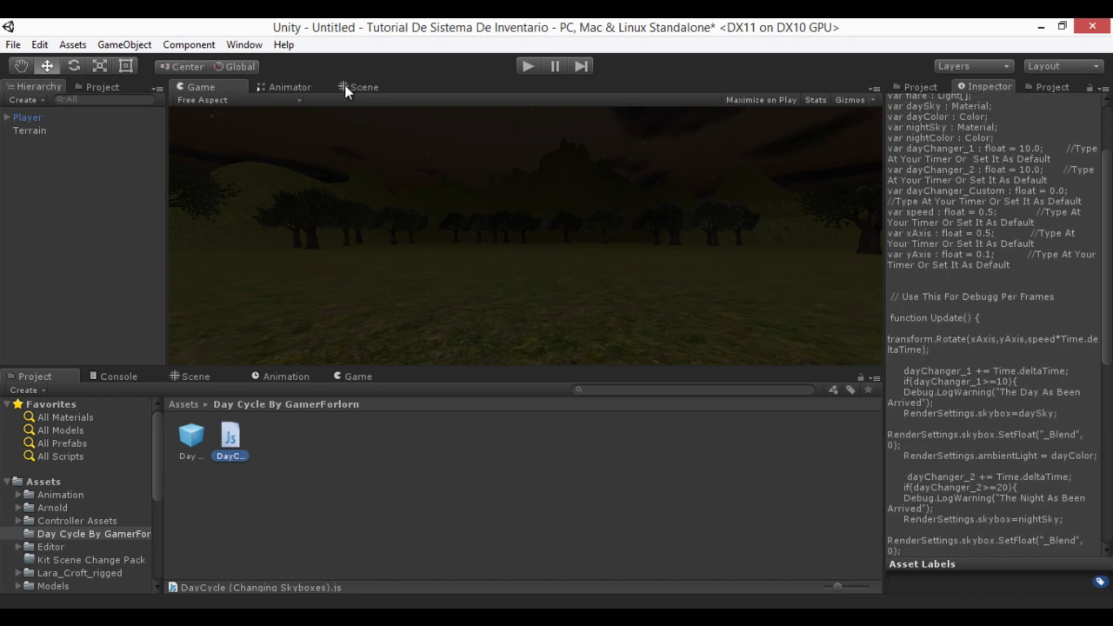
Add a Directional Light to the scene and expand its settings.
right_click(29, 205)
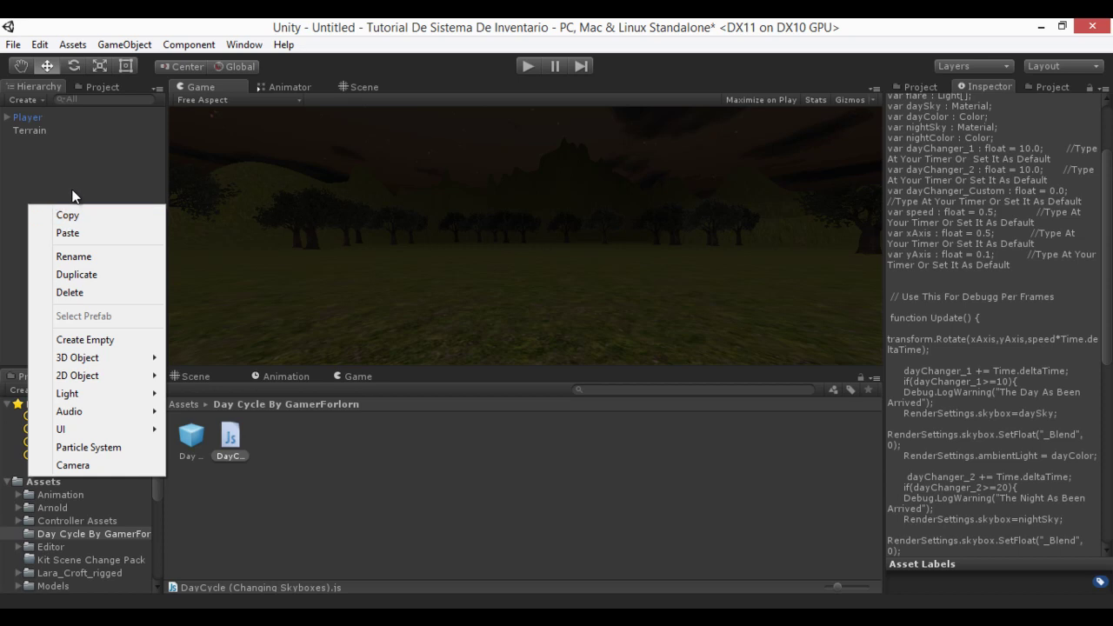
mouse_move(92, 397)
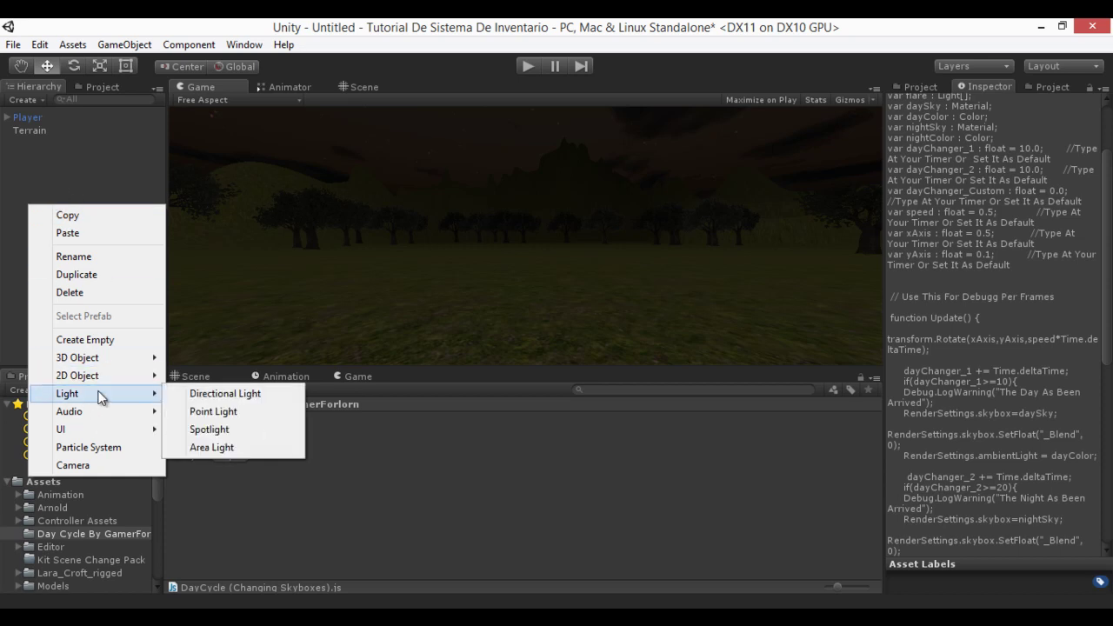
left_click(203, 394)
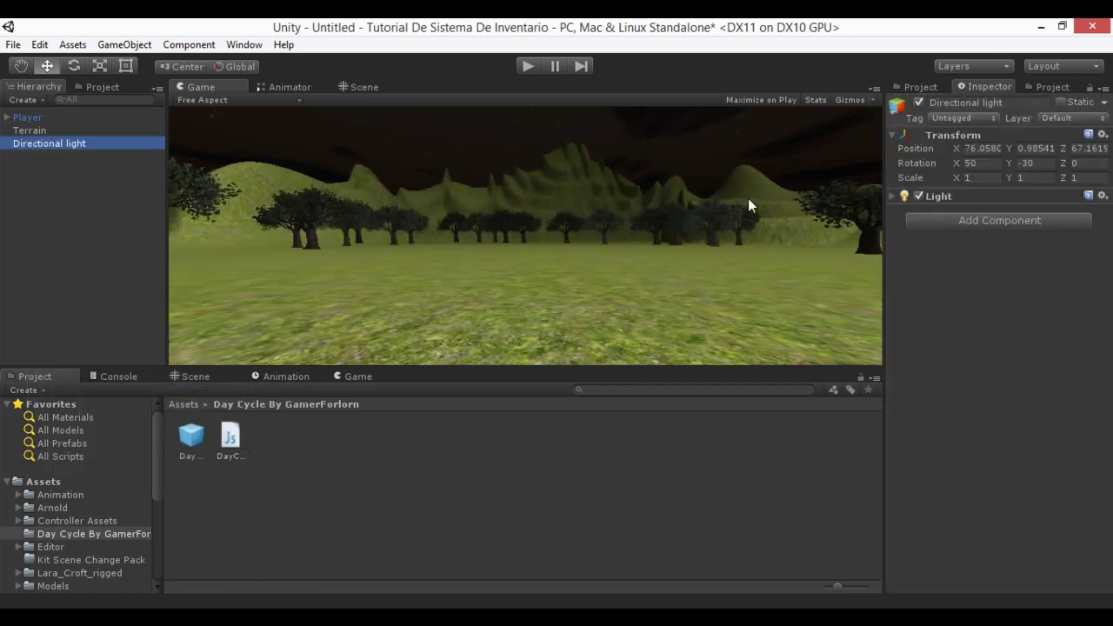
left_click(936, 194)
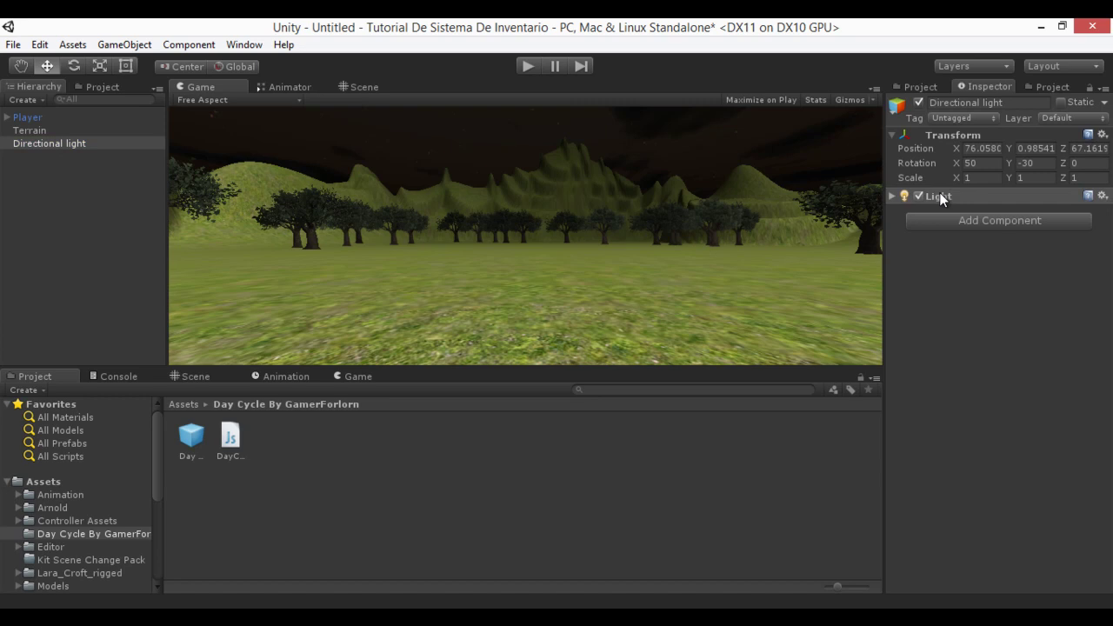
left_click(345, 87)
left_click_drag(605, 231, 606, 239, "alt")
Rotate the light so the scene darkens, previewing the result through the game camera.
key("e")
left_click_drag(520, 170, 252, 122)
left_click(199, 87)
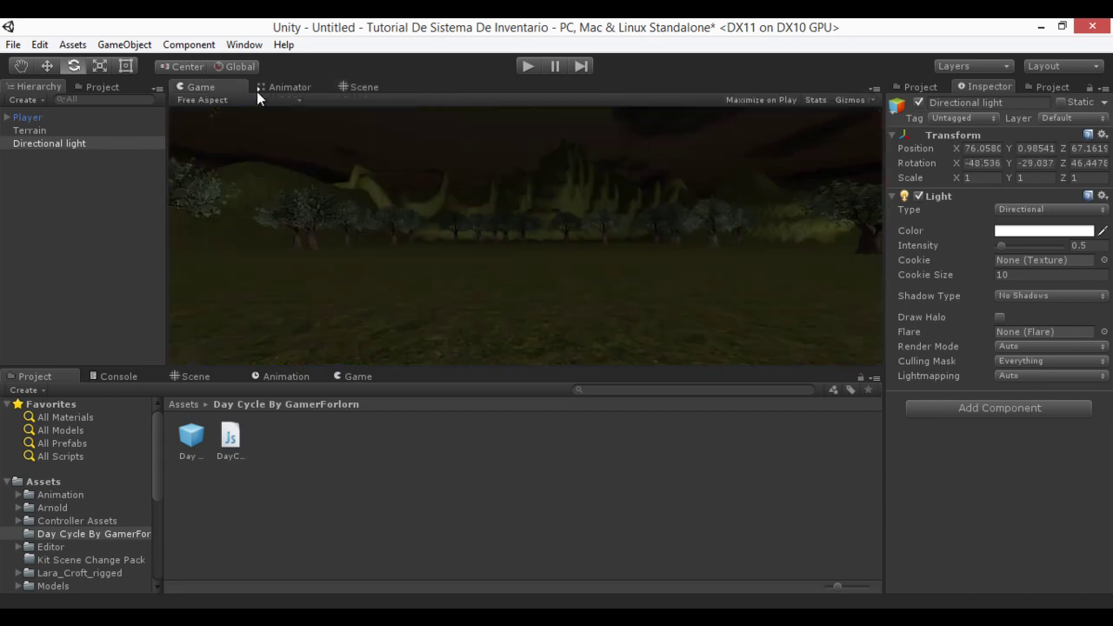
left_click(357, 87)
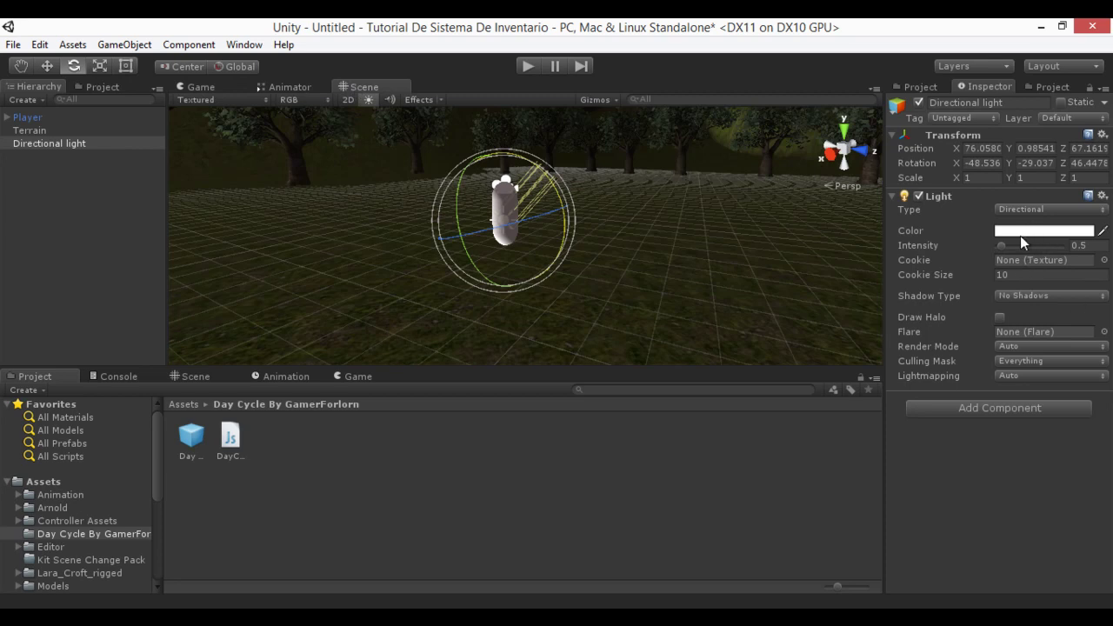
Give the directional light hard shadows and the Sun flare.
left_click(1104, 260)
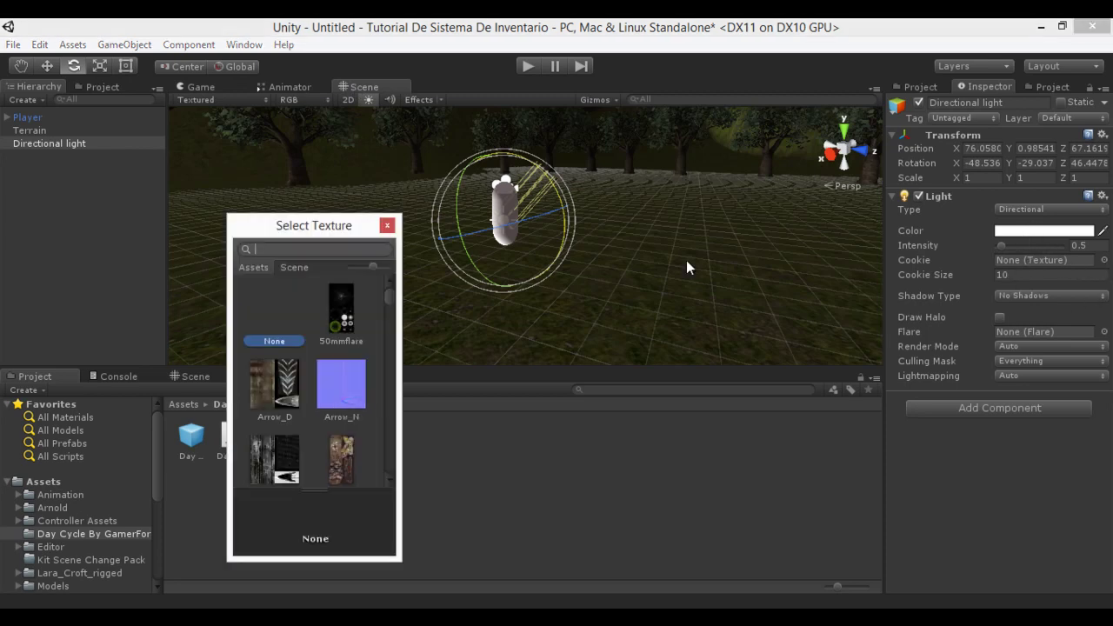
left_click(387, 225)
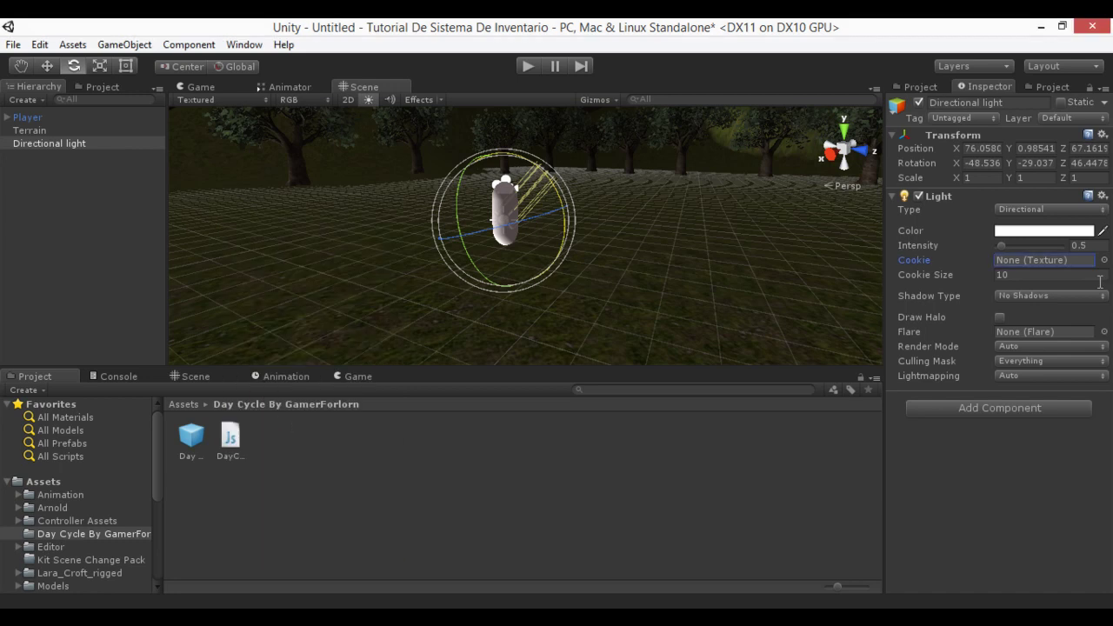
left_click(1062, 297)
left_click(1034, 331)
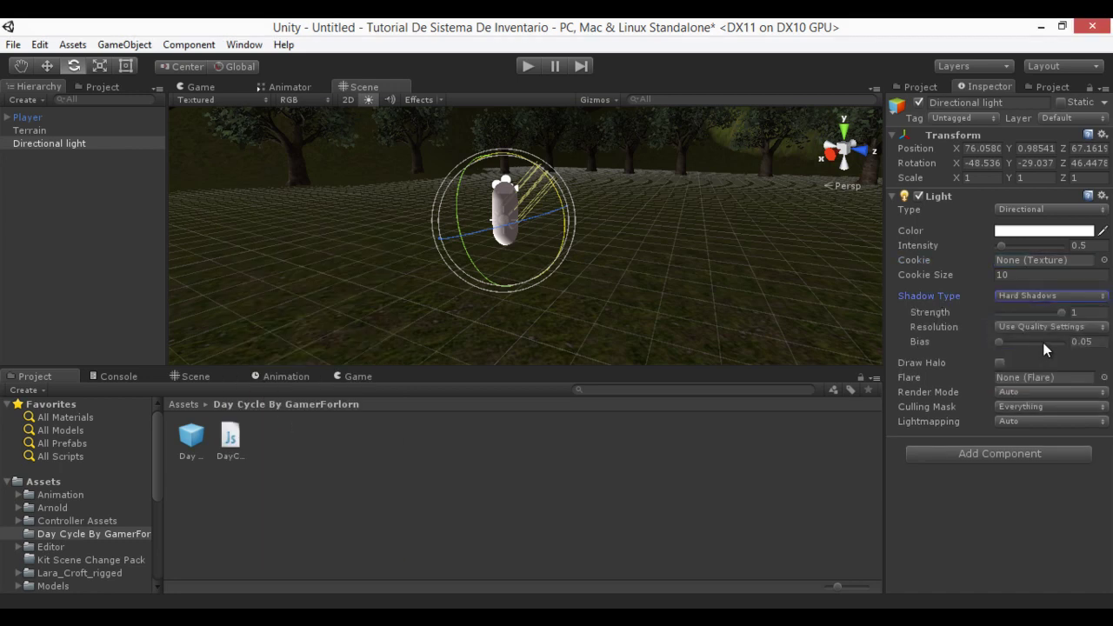
left_click(1103, 376)
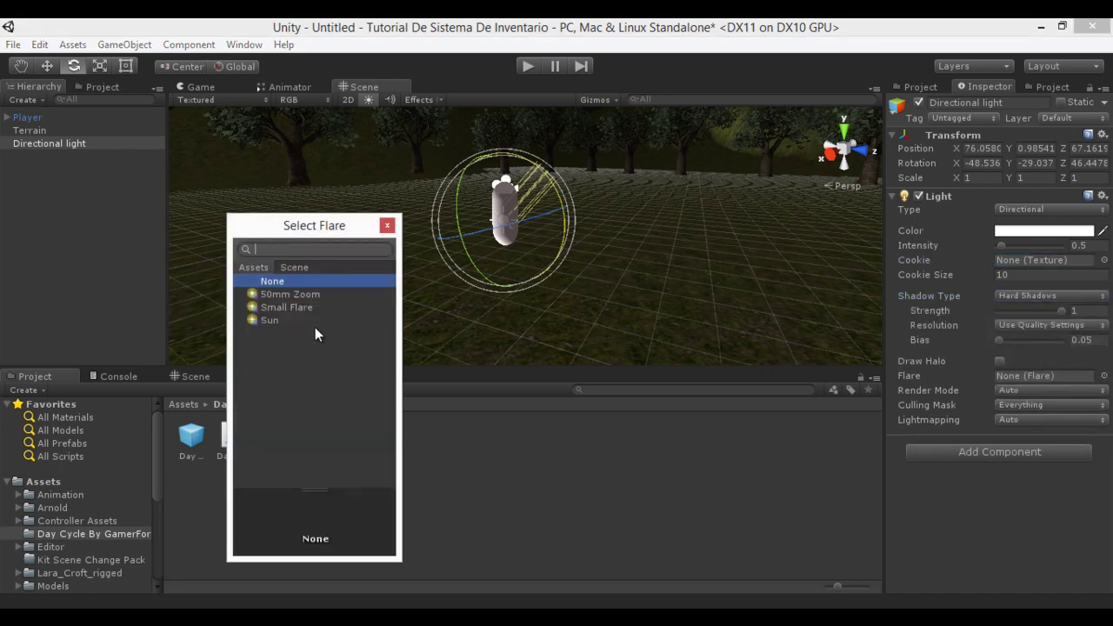
double_click(269, 320)
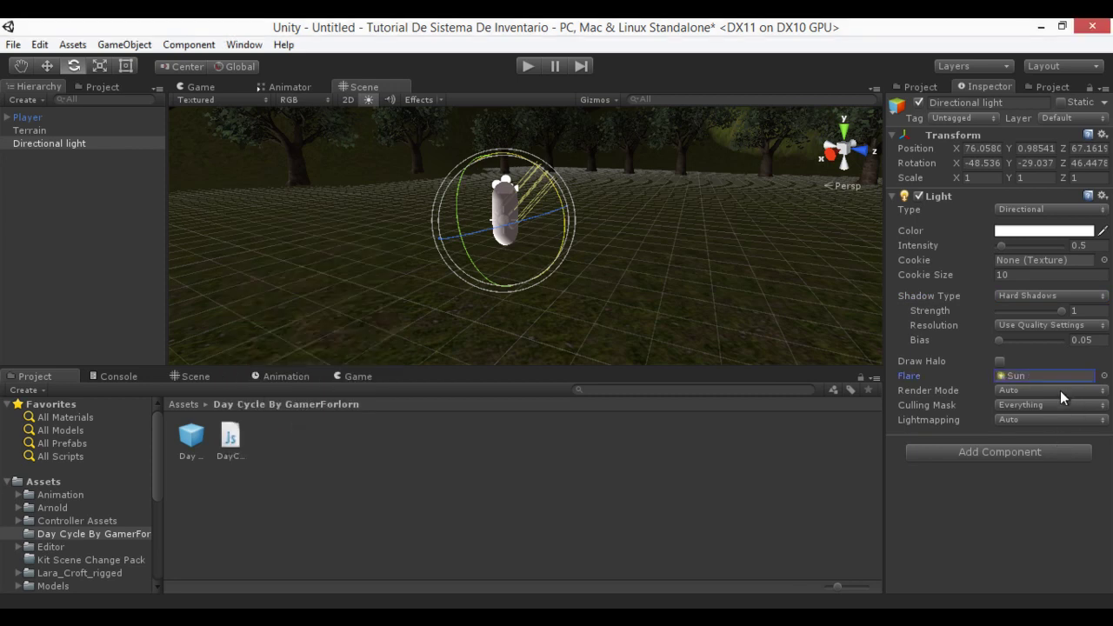
Add a Lens Flare component to the light and expand its settings.
left_click(980, 455)
key("BackSpace")
type("lens")
key("Return")
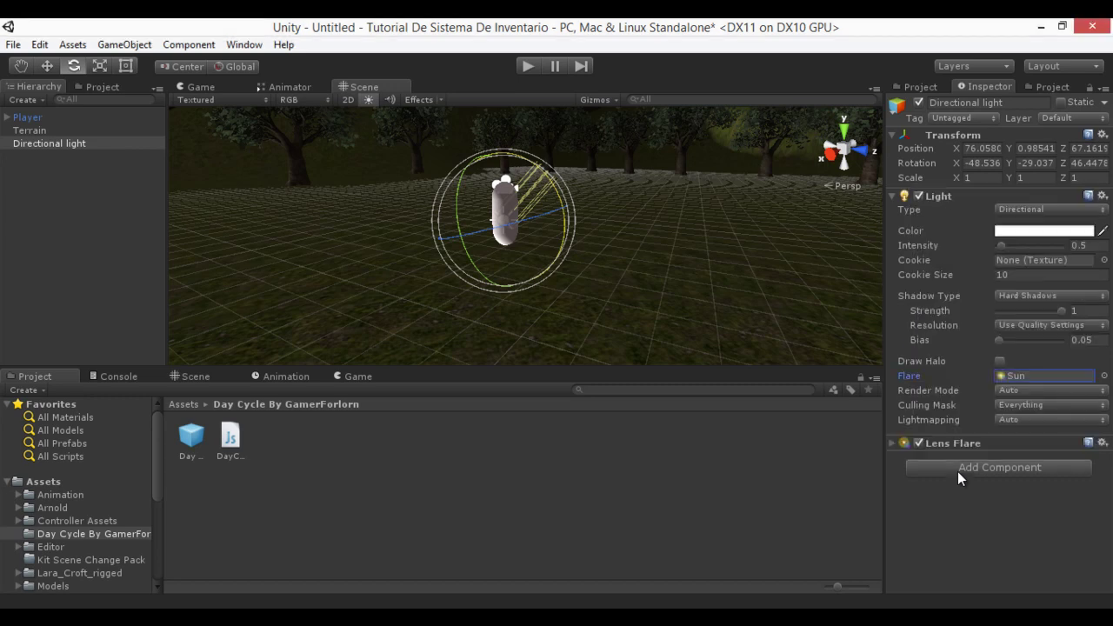
left_click(953, 446)
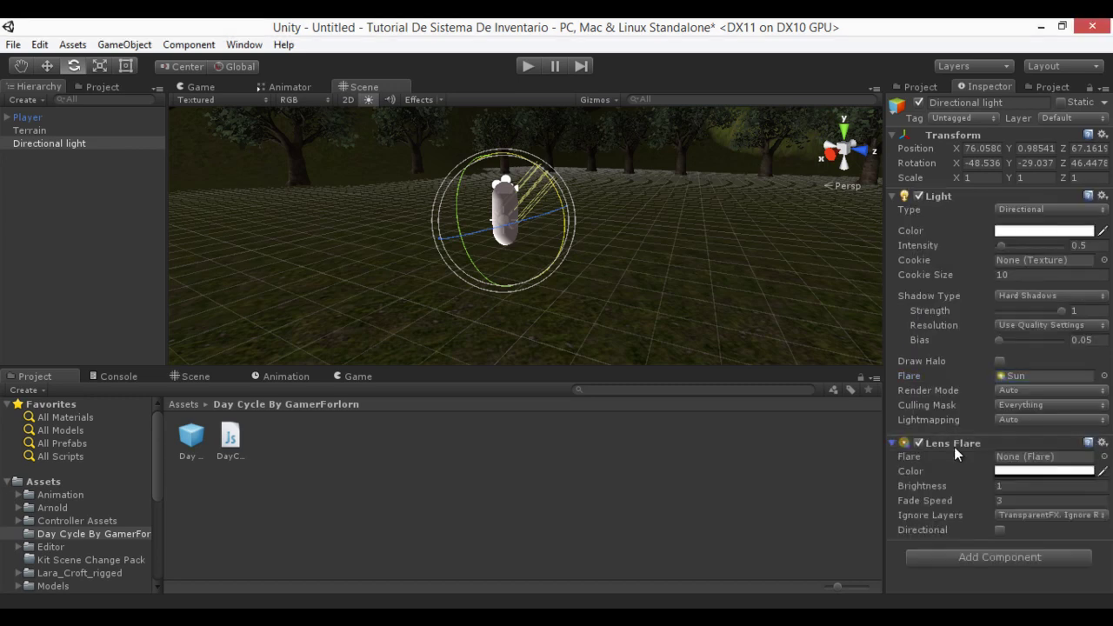
Set the Lens Flare colour to bright yellow, brightness 3.19, and flare to Sun.
left_click(1016, 475)
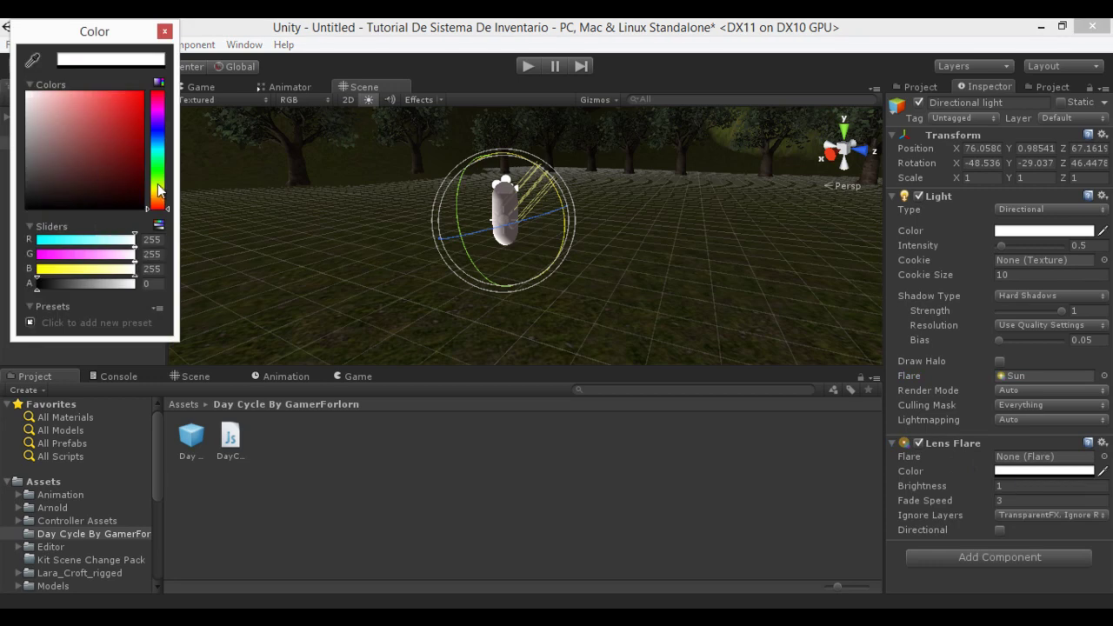
left_click(158, 188)
left_click_drag(129, 180, 132, 104)
left_click(164, 32)
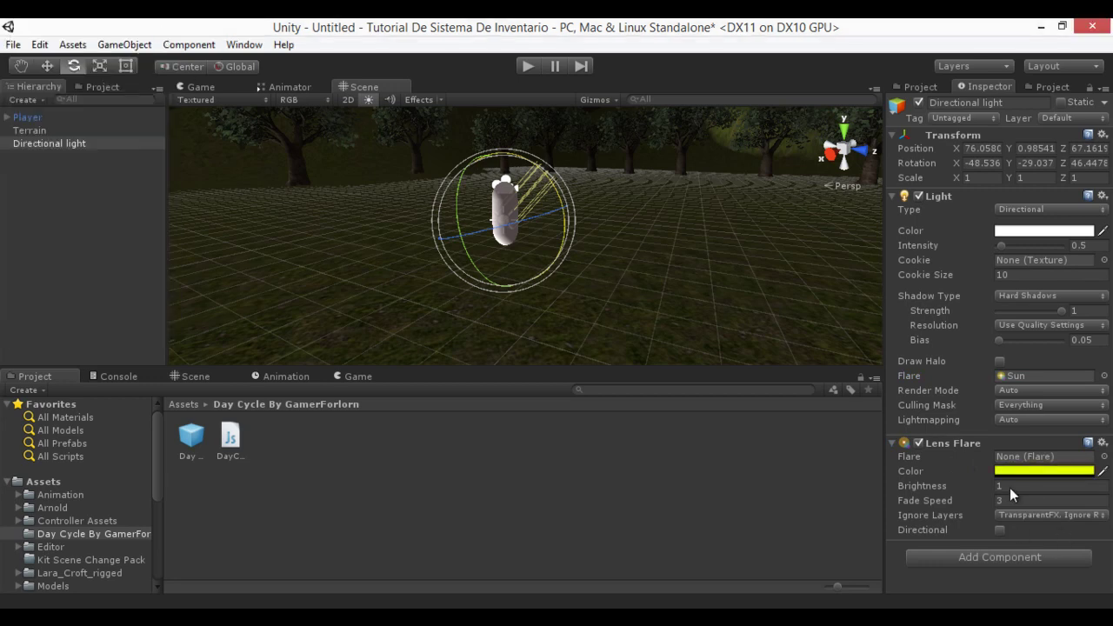
left_click_drag(995, 485, 1054, 485)
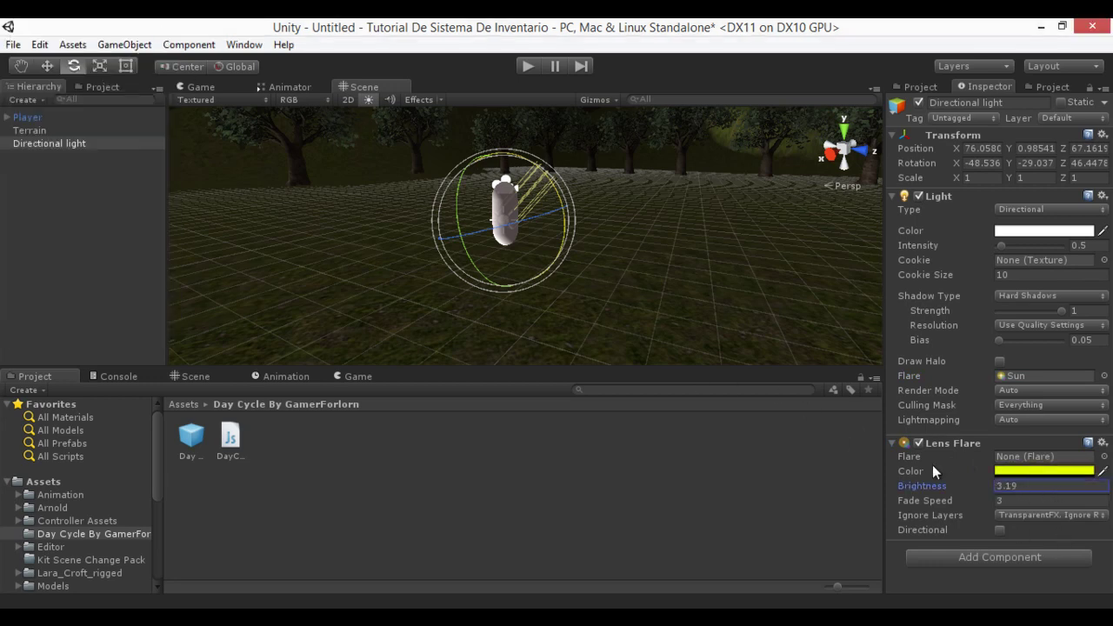
left_click(1103, 457)
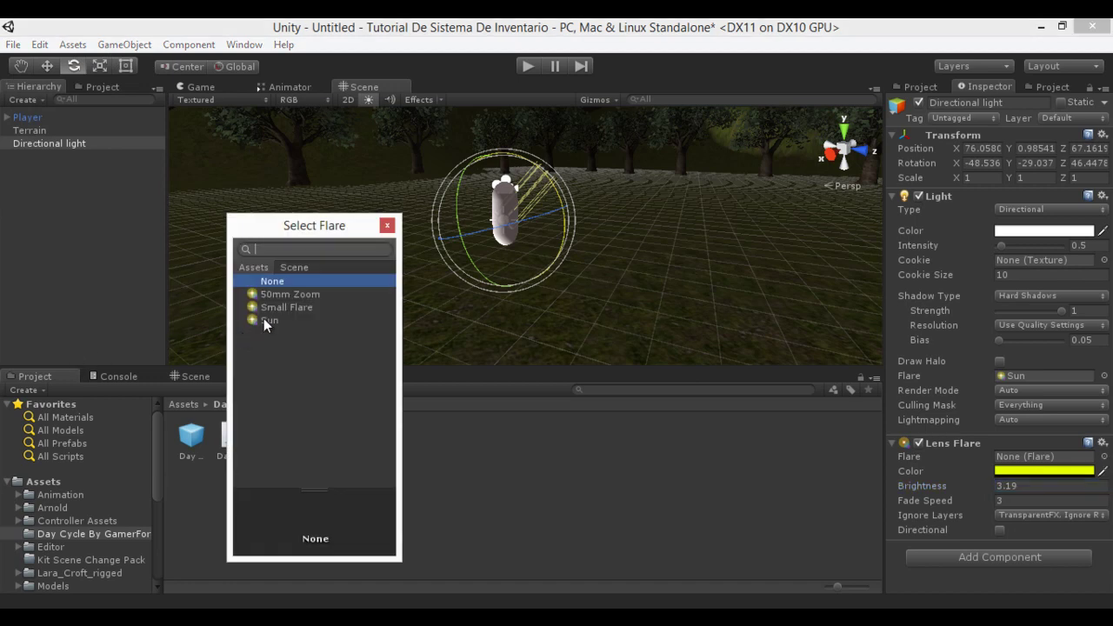
double_click(265, 320)
left_click(248, 142)
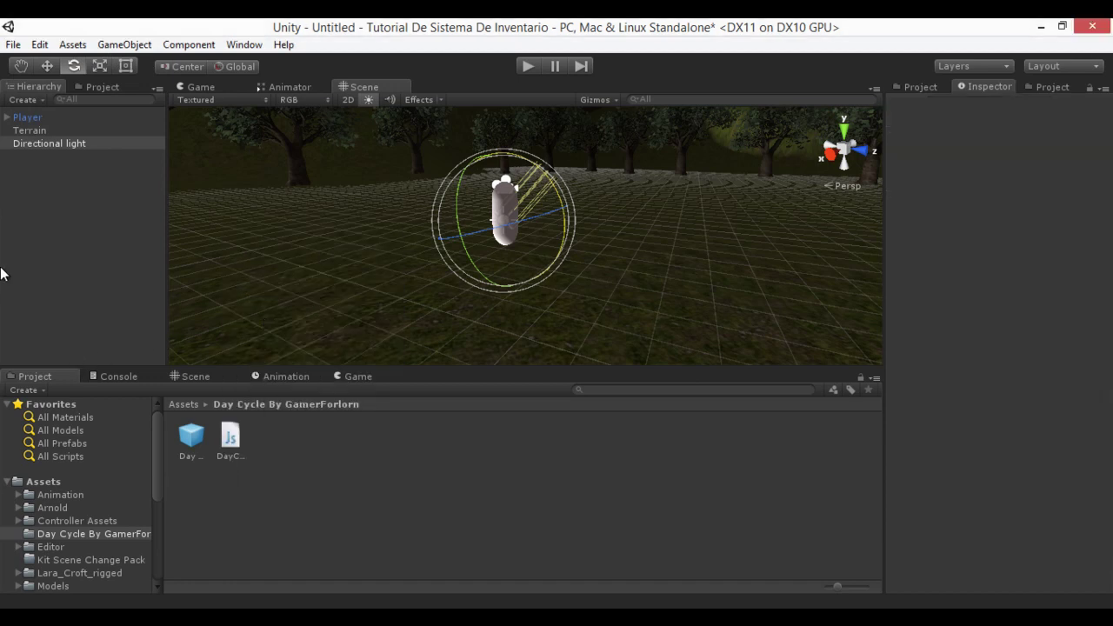
Create a new JavaScript asset in the Assets folder named Clock Time.
left_click(208, 85)
left_click(348, 86)
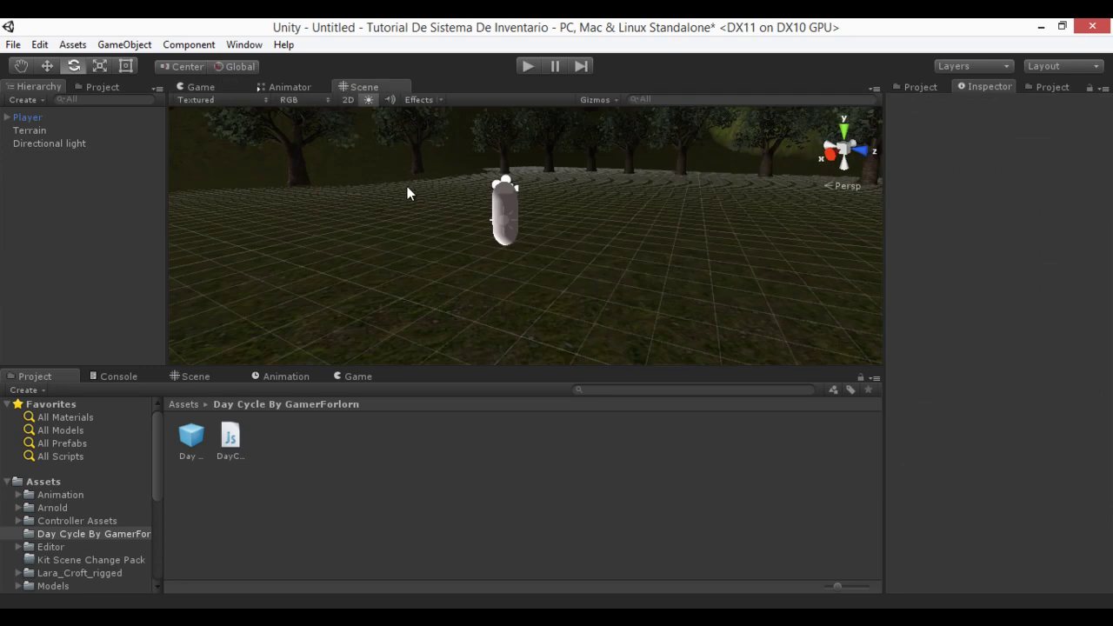
left_click_drag(410, 182, 390, 206, "alt")
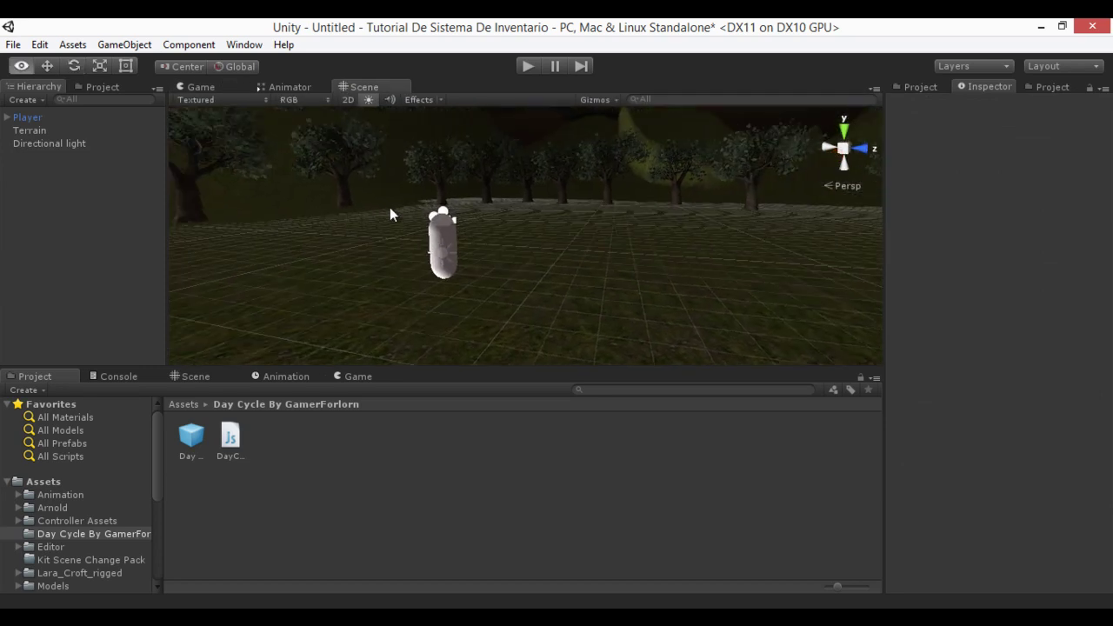
left_click(69, 478)
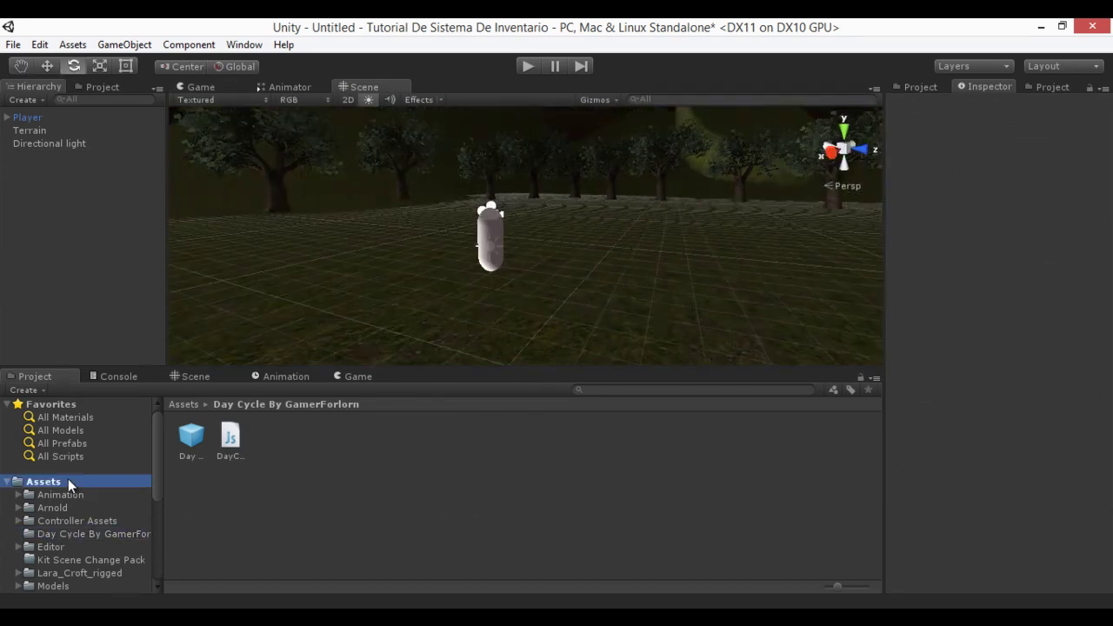
right_click(713, 514)
mouse_move(774, 268)
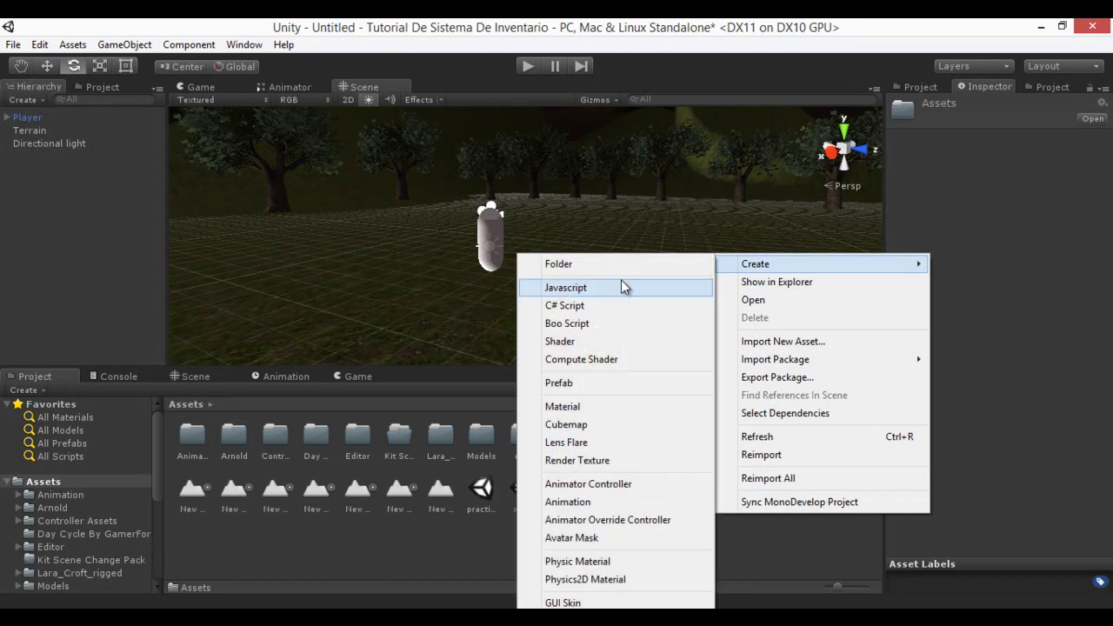
left_click(621, 285)
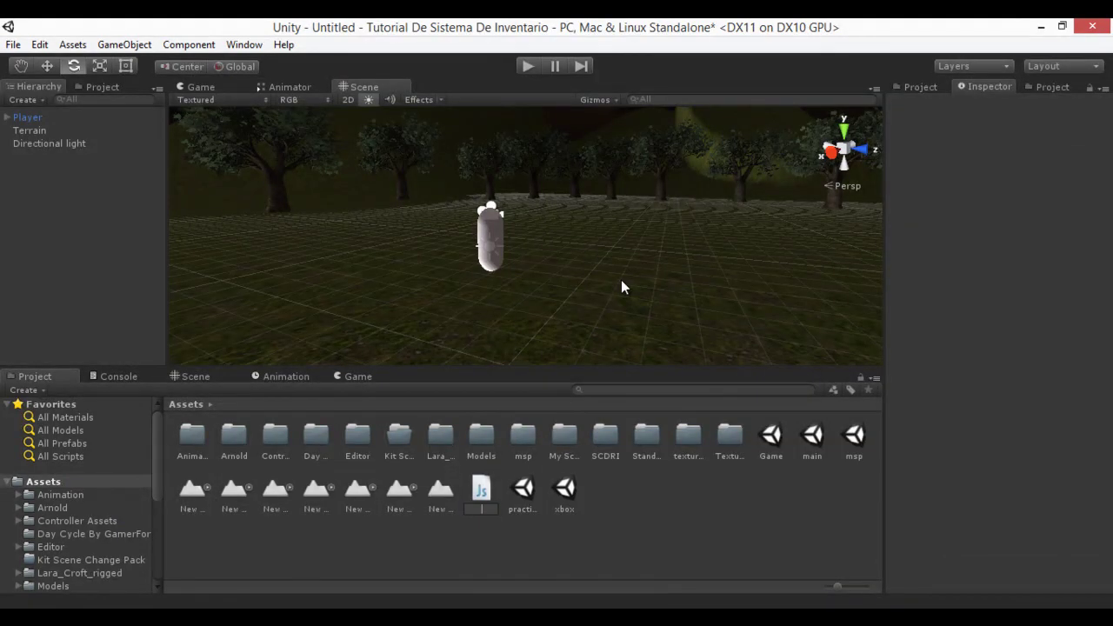
type("Coc")
key("BackSpace")
key("BackSpace")
type("lock Time")
key("Return")
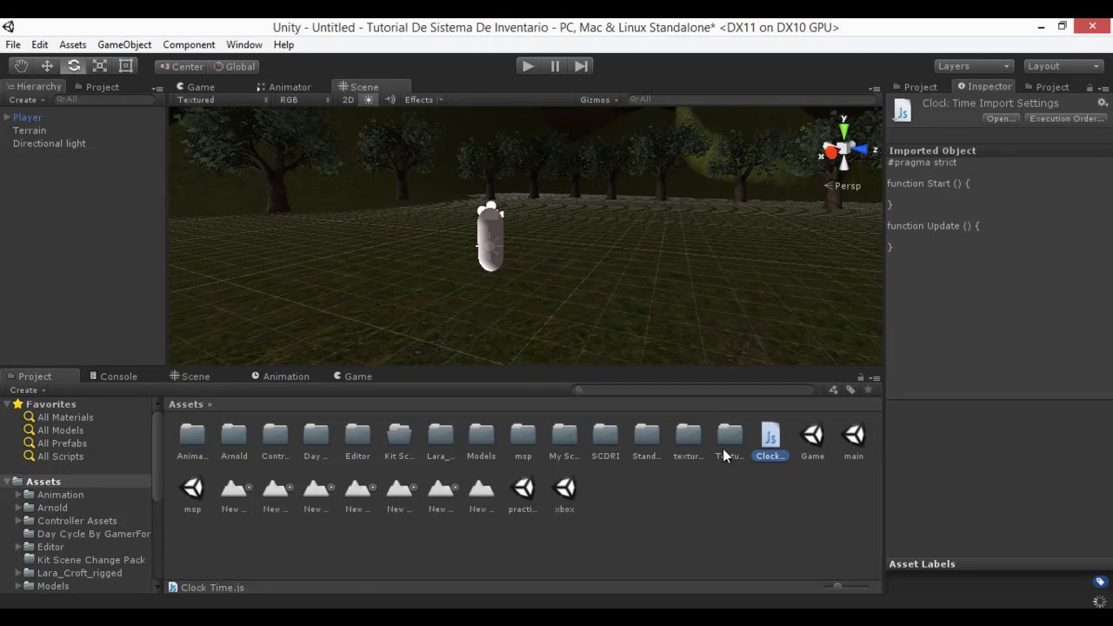
Open the Clock Time script for editing from its context menu.
right_click(754, 452)
left_click(743, 481)
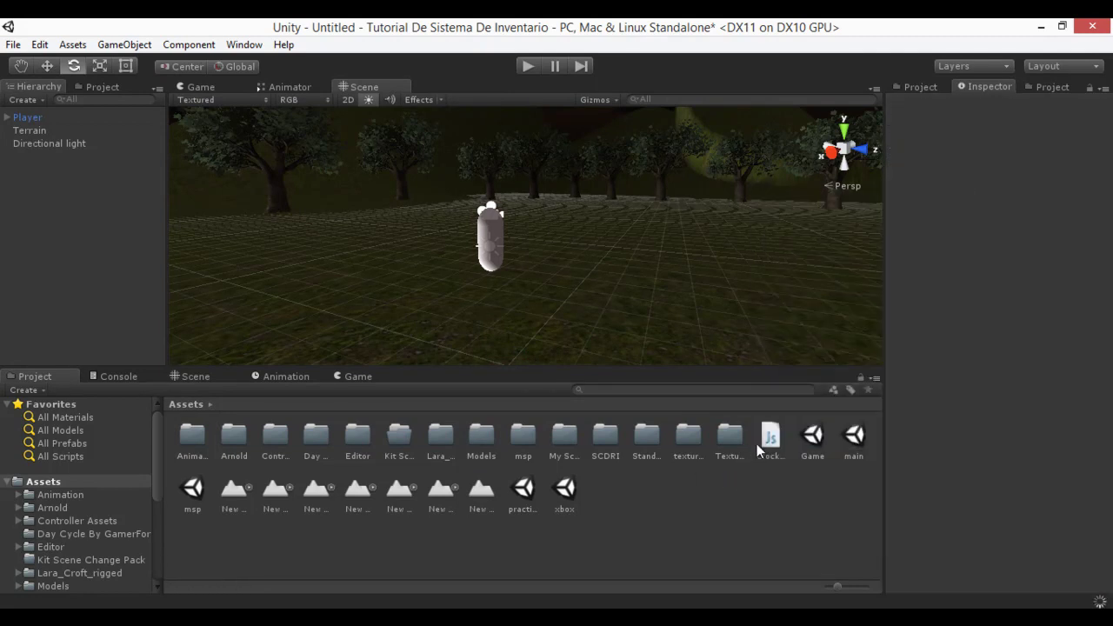
left_click(765, 441)
right_click(766, 439)
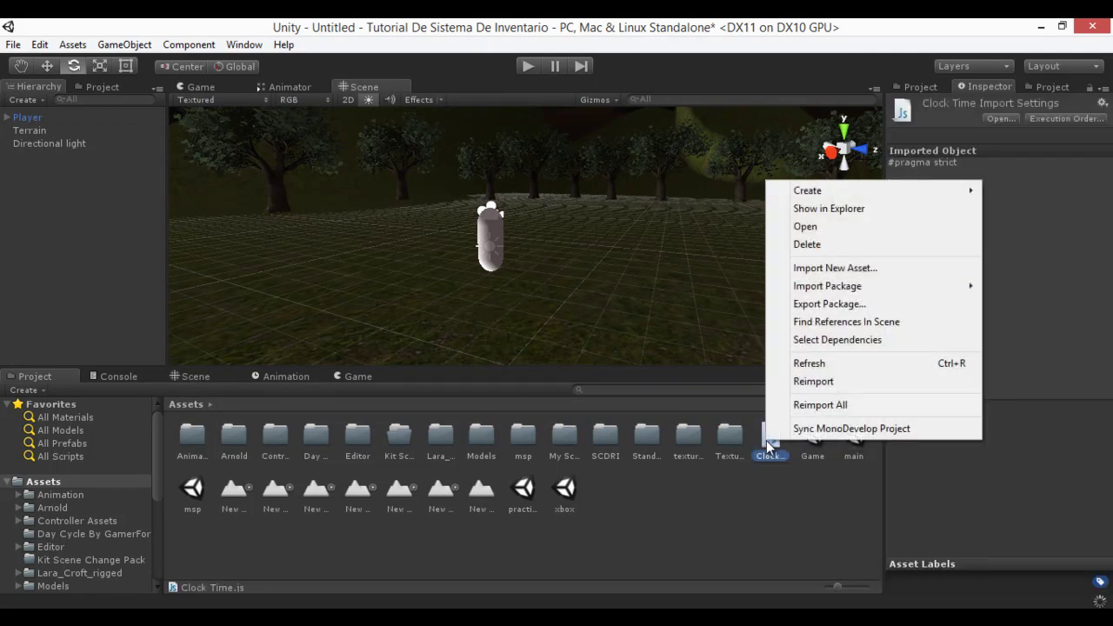
left_click(824, 226)
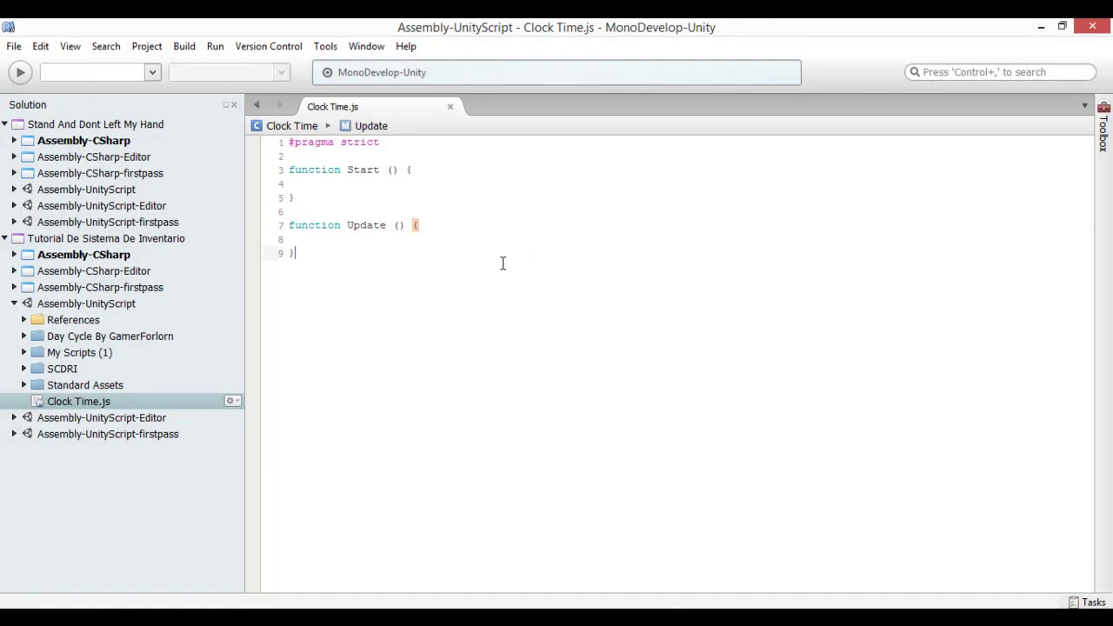
Replace the template code with a first line declaring var day_changer1.
left_click_drag(315, 248, 290, 141)
key("Delete")
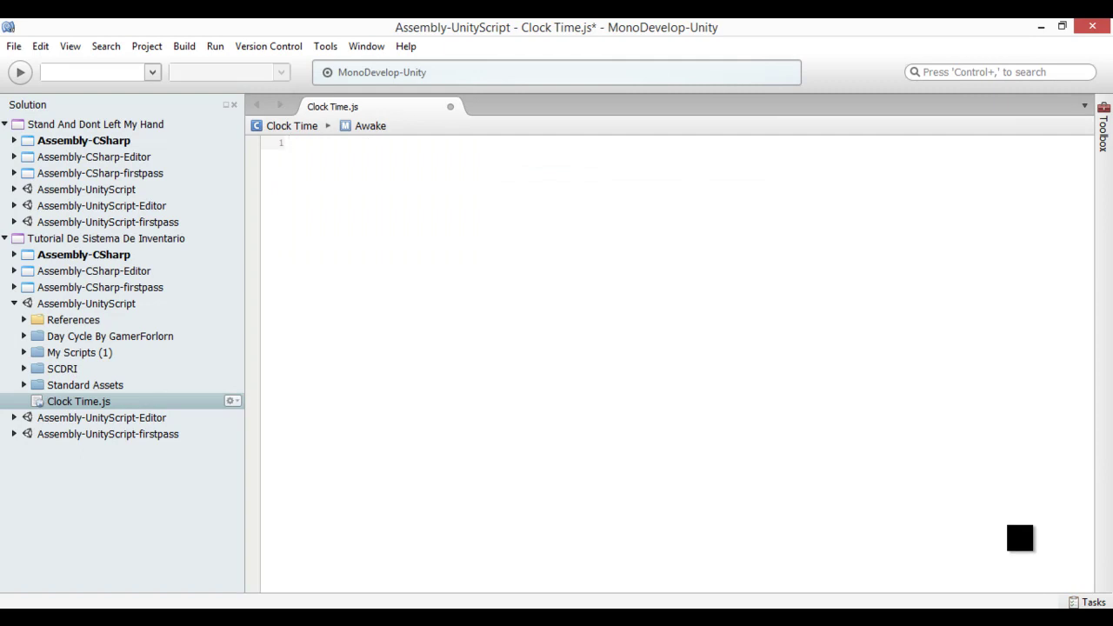
type("var ")
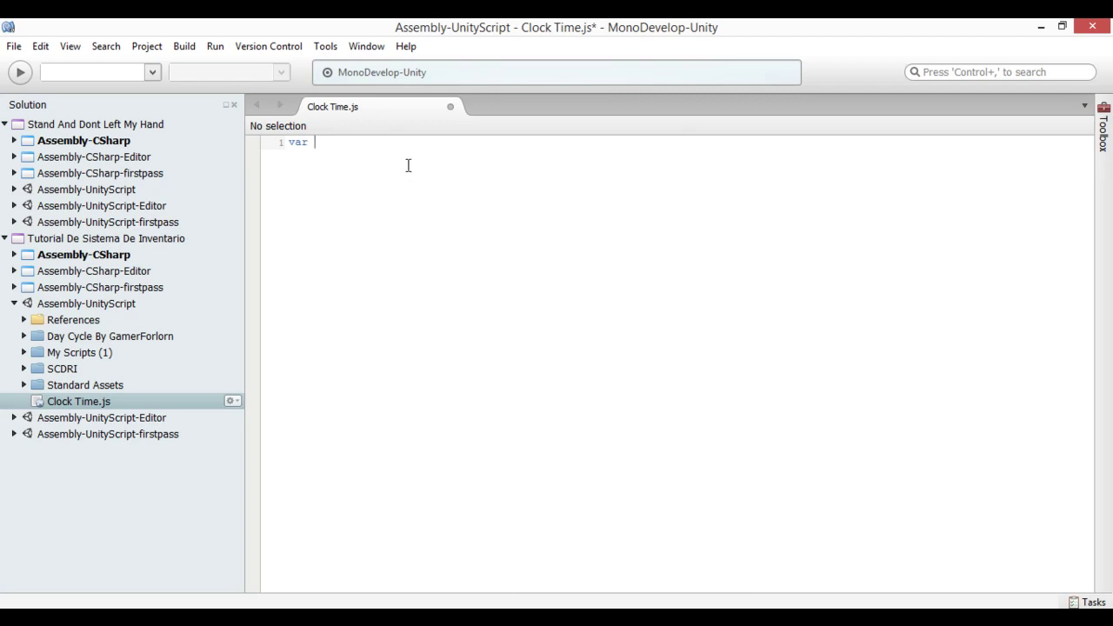
type("day ")
type("_")
type("cahnger")
key("BackSpace")
key("BackSpace")
key("BackSpace")
key("BackSpace")
key("BackSpace")
key("BackSpace")
key("BackSpace")
type("hanger")
key("BackSpace")
type("1")
key("Return")
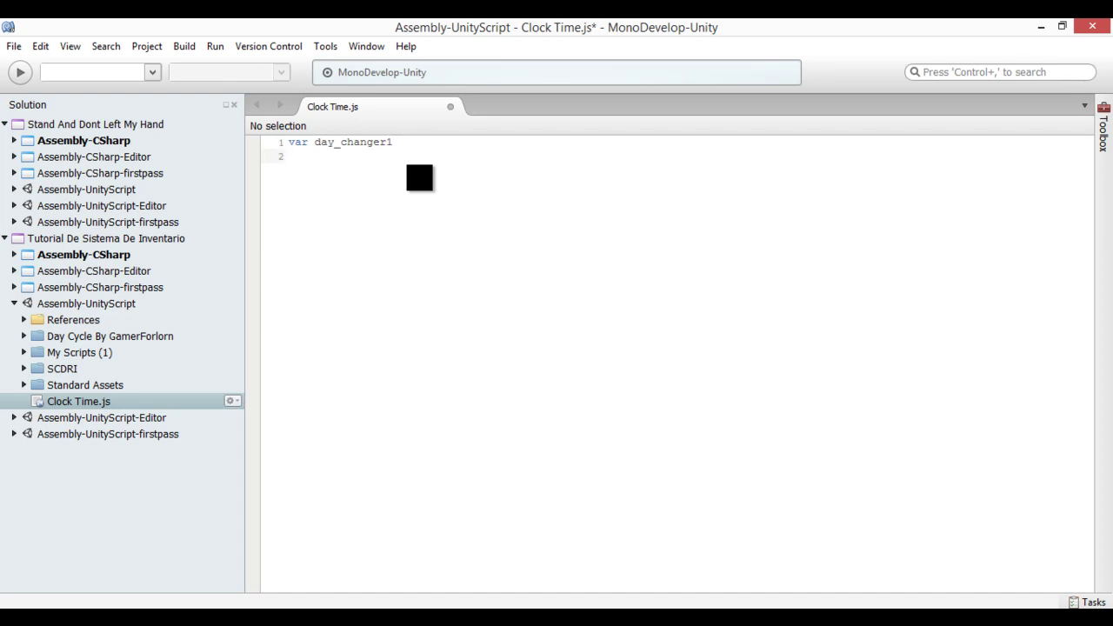
Add a var day_changer2 line and complete day_changer1 as ': float = 0;'.
type("var ")
type("day ")
type("_changer2")
left_click(439, 145)
type(";")
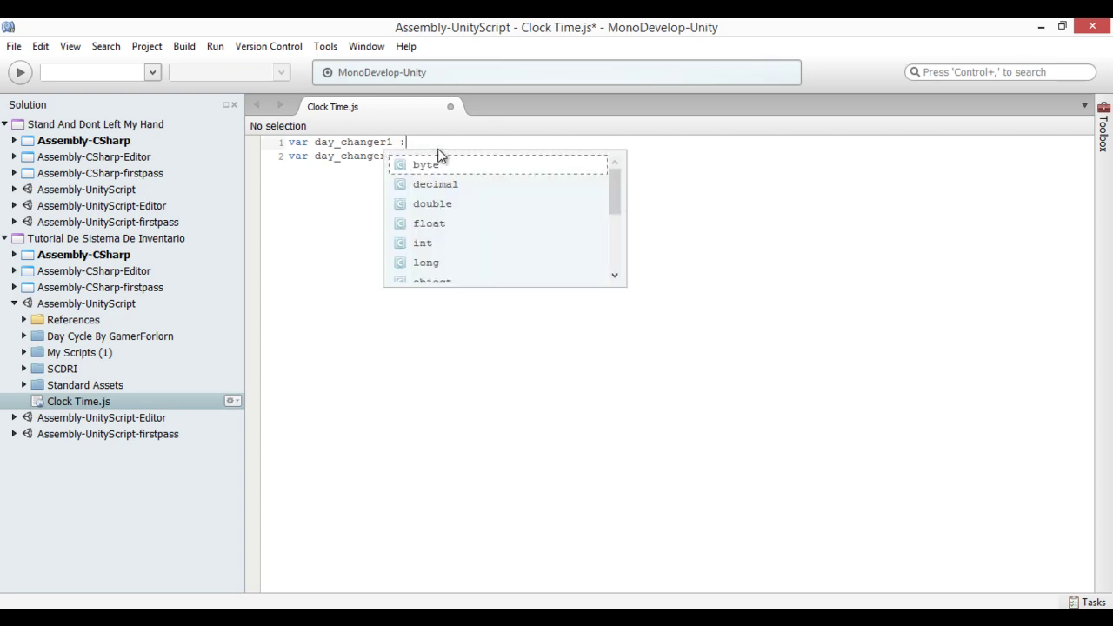
type(" flo")
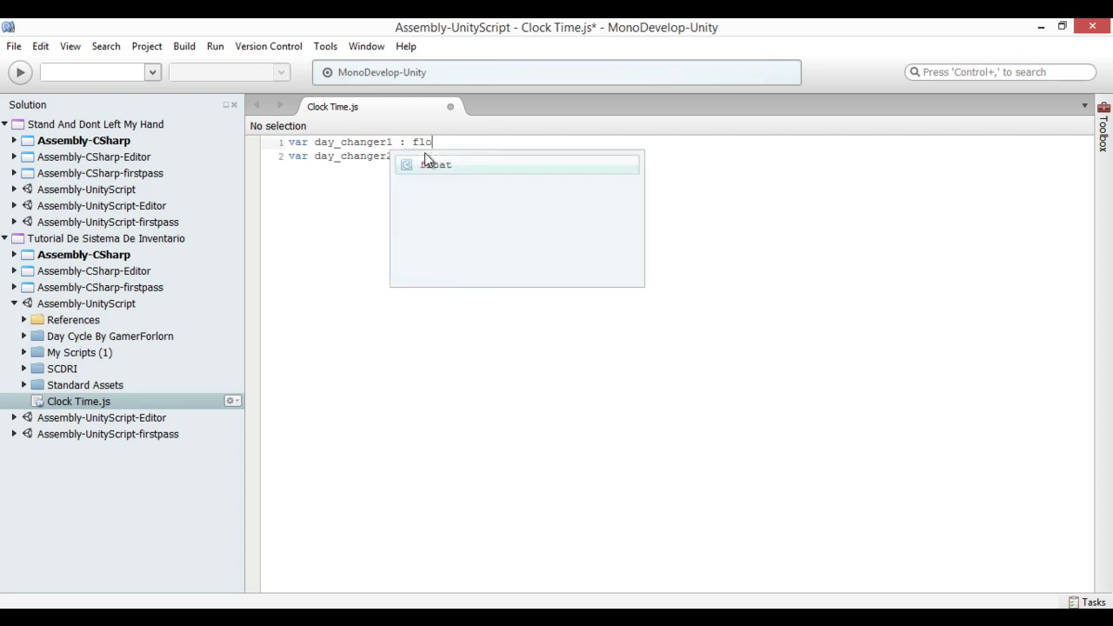
type("at = ")
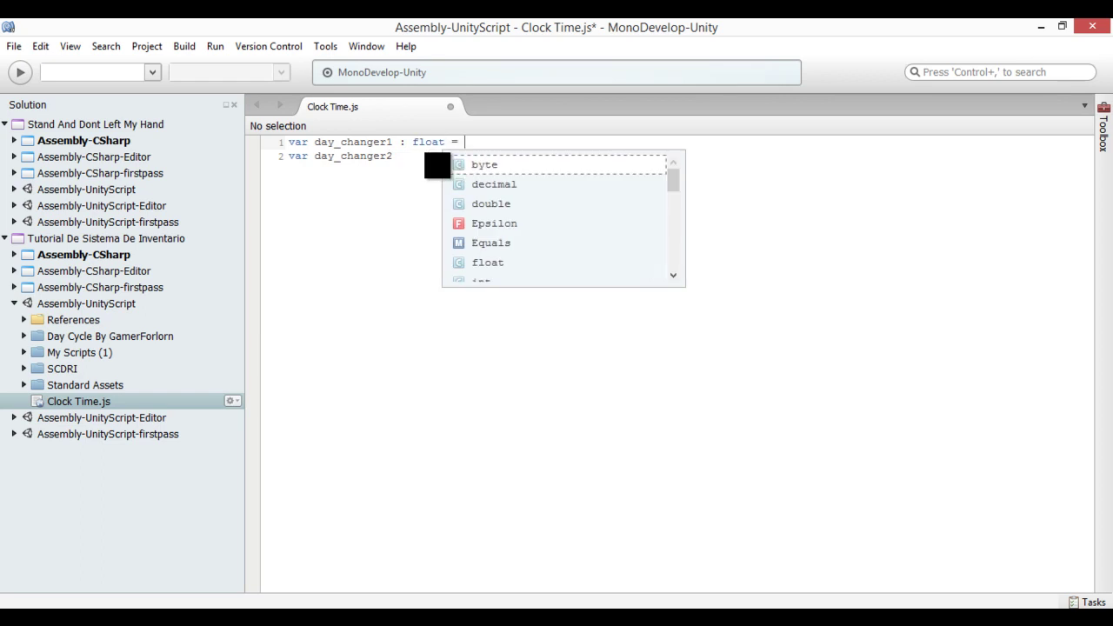
type("0.")
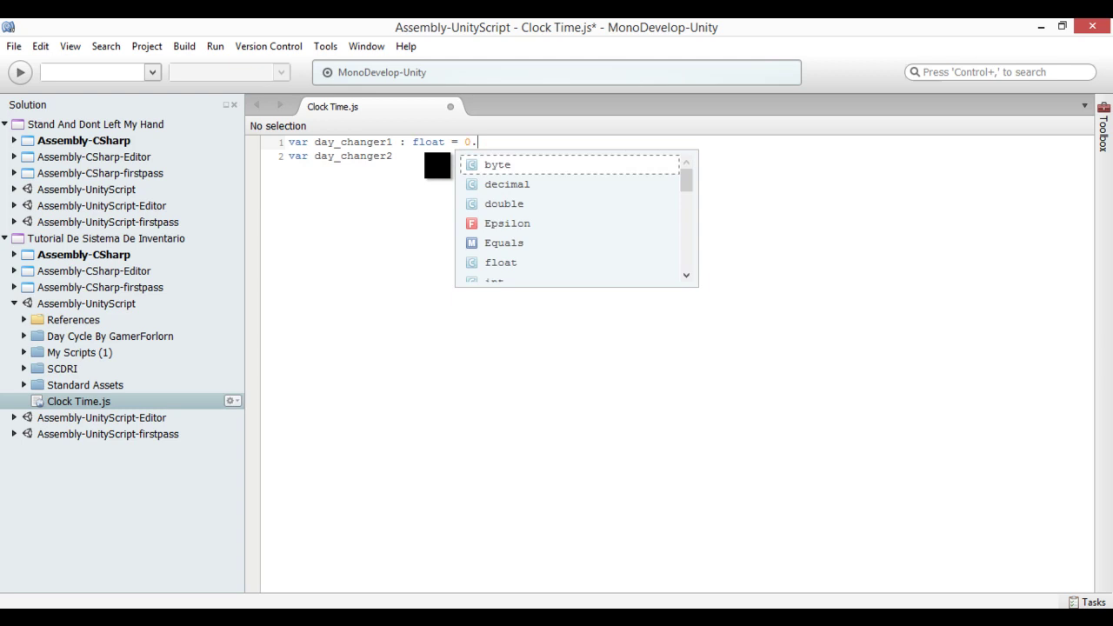
key("Escape")
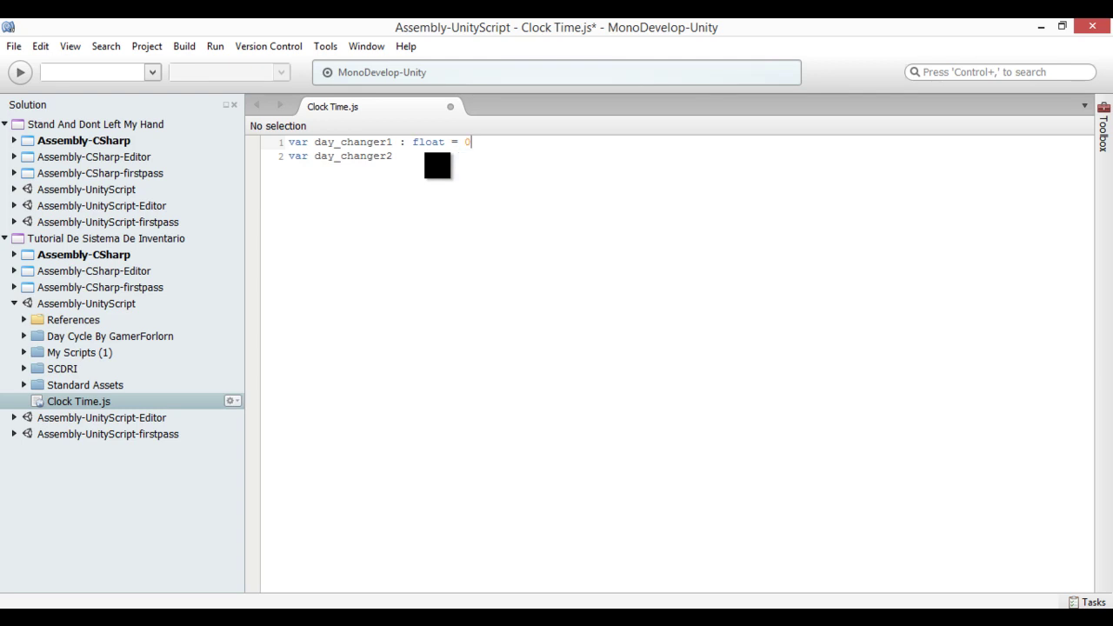
type(";")
Copy ': float = 0;' onto the day_changer2 declaration and tidy the following lines.
left_click_drag(487, 145, 399, 145)
key("ctrl+c")
left_click(411, 163)
key("ctrl+v")
key("Return")
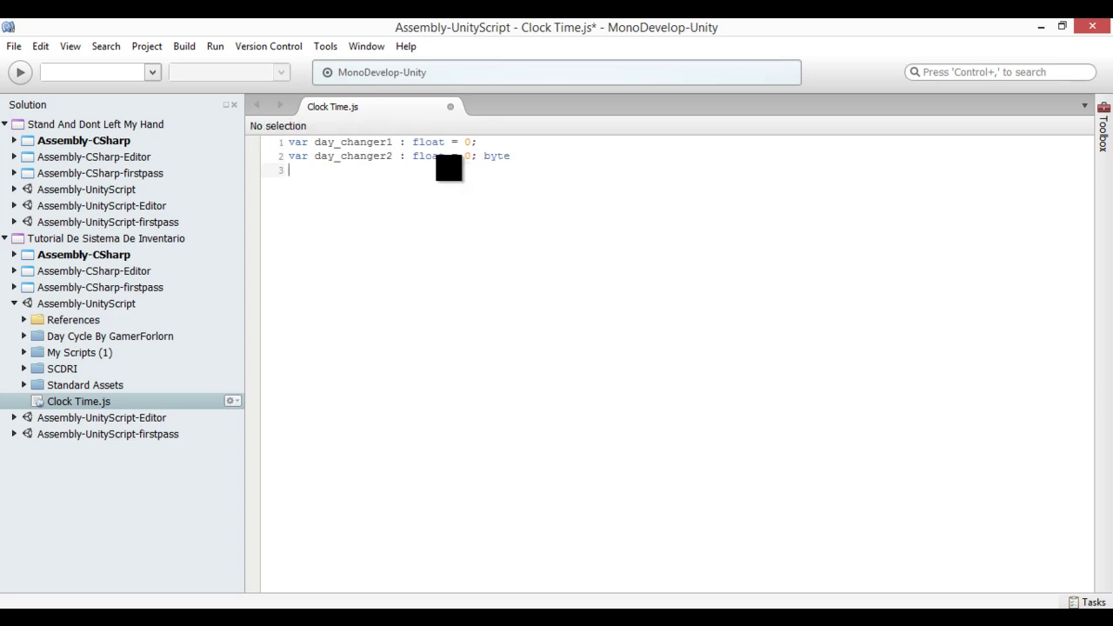
key("BackSpace")
key("BackSpace")
key("BackSpace")
key("BackSpace")
key("Return")
left_click_drag(475, 156, 298, 141)
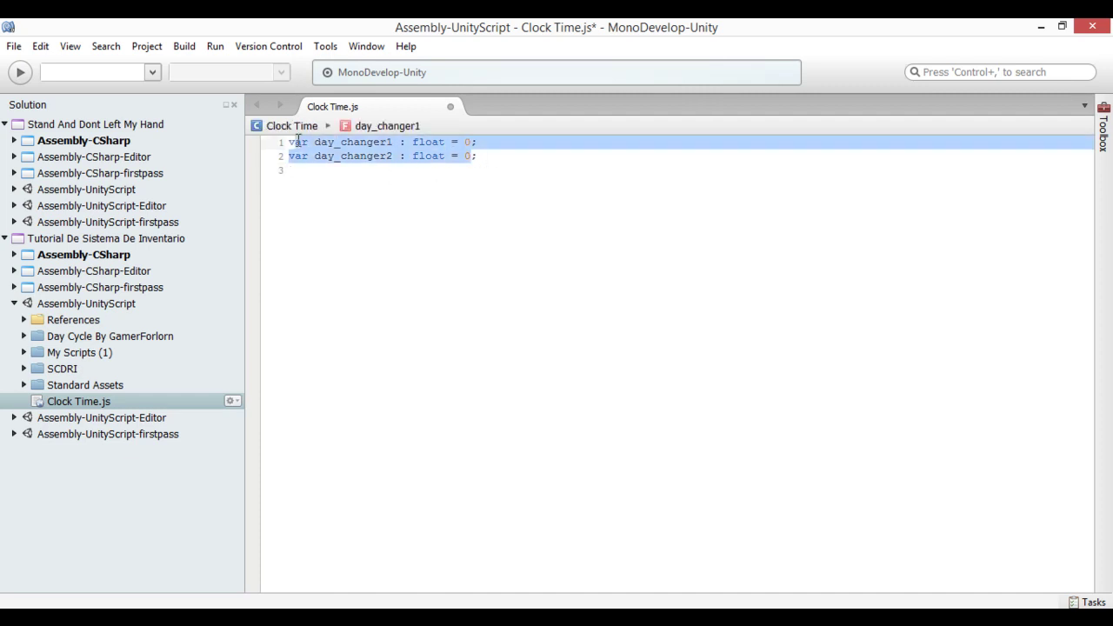
left_click(387, 186)
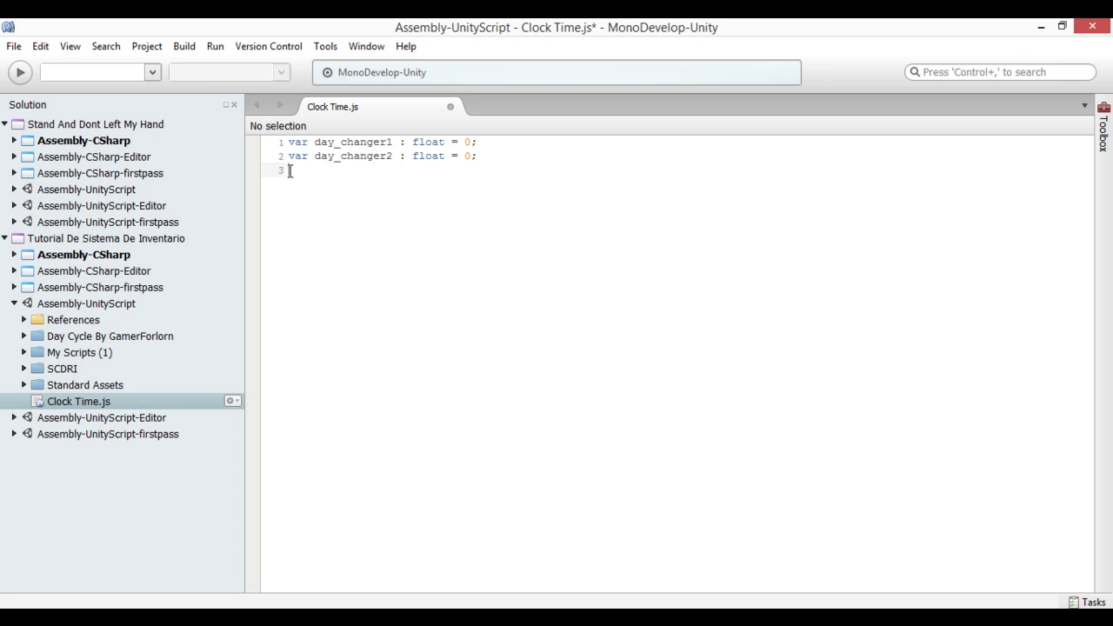
Declare var sky1 : Material; and var sky2 : Material; below the day changers, then add blank lines.
key("Return")
type("sky1 : ")
type("Material;")
key("Return")
type("var ")
type("sky2 : ")
type("Material")
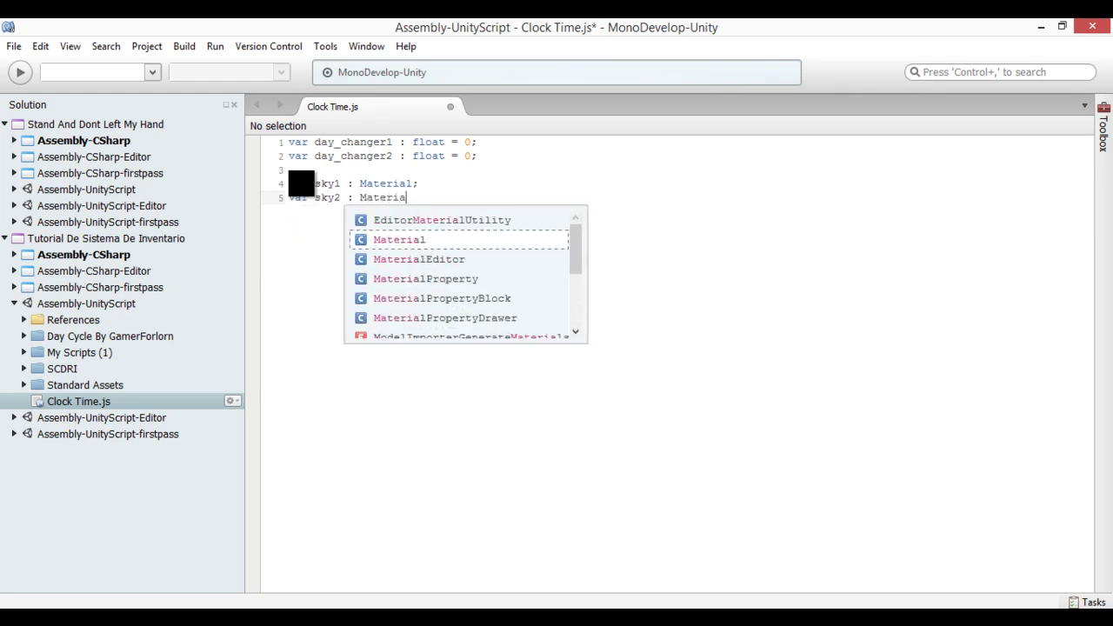
key("BackSpace")
type(";")
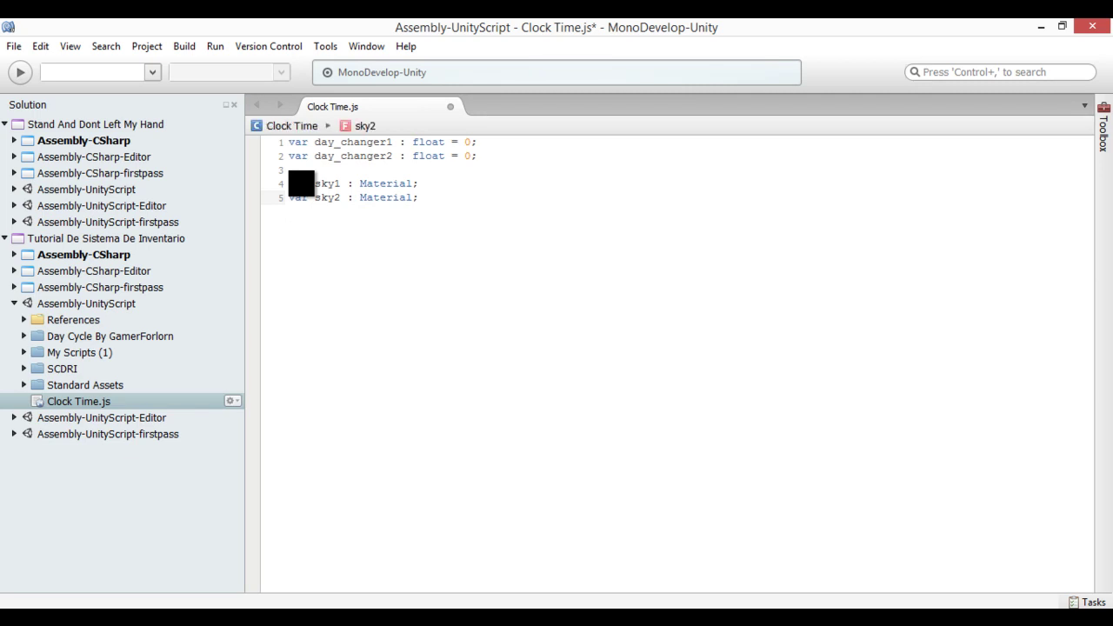
key("Return")
key("Return")
type("var")
key("BackSpace")
key("BackSpace")
key("BackSpace")
key("BackSpace")
key("BackSpace")
key("Return")
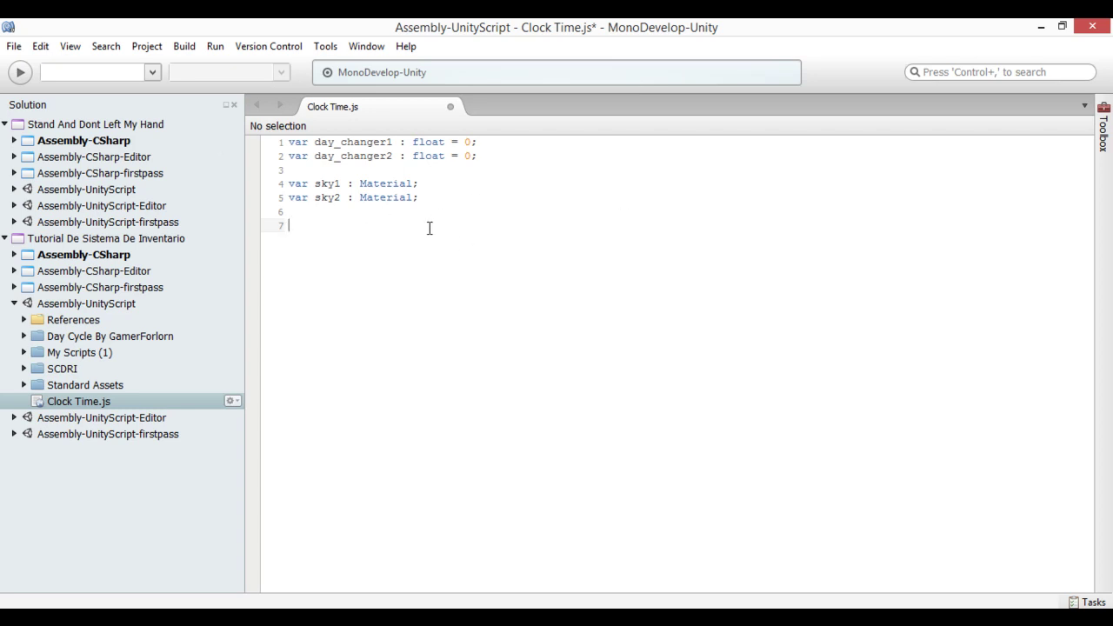
Declare var dayTime1 : boolean = false; and paste a copy on the next line.
type("var ")
type("day")
type("Time")
type("1")
type(" : ")
type("boolea")
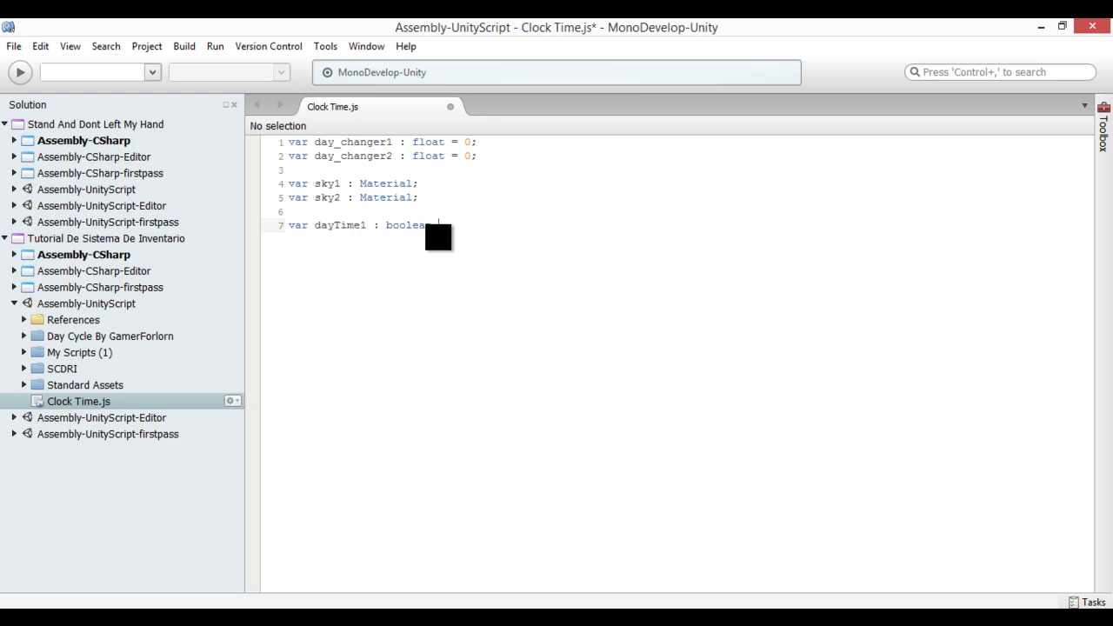
type("n = false;")
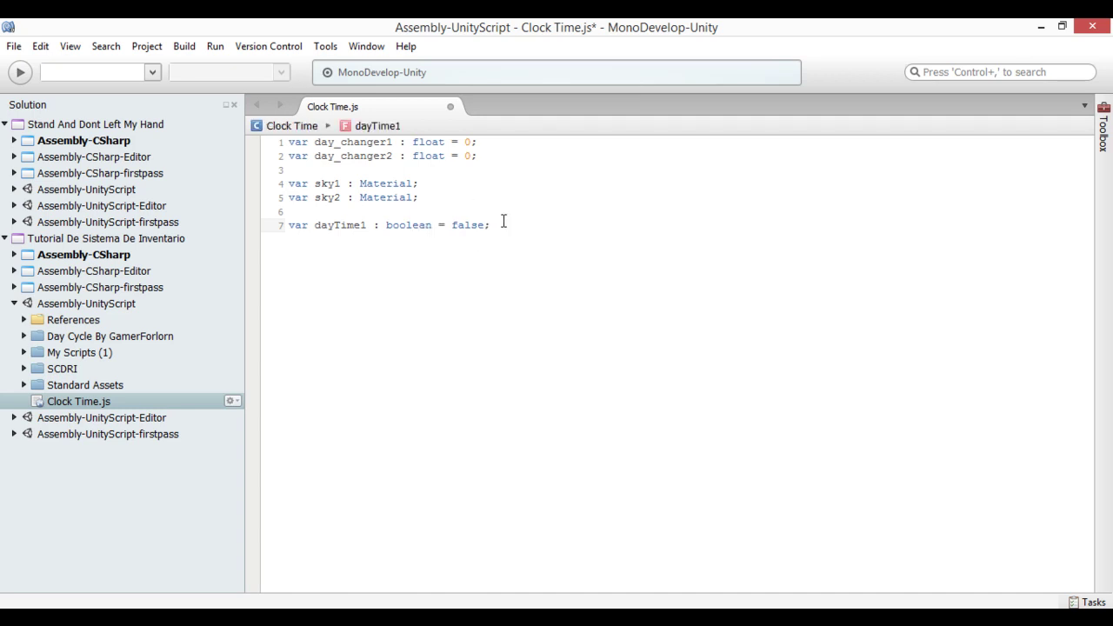
left_click_drag(489, 224, 287, 226)
key("ctrl+c")
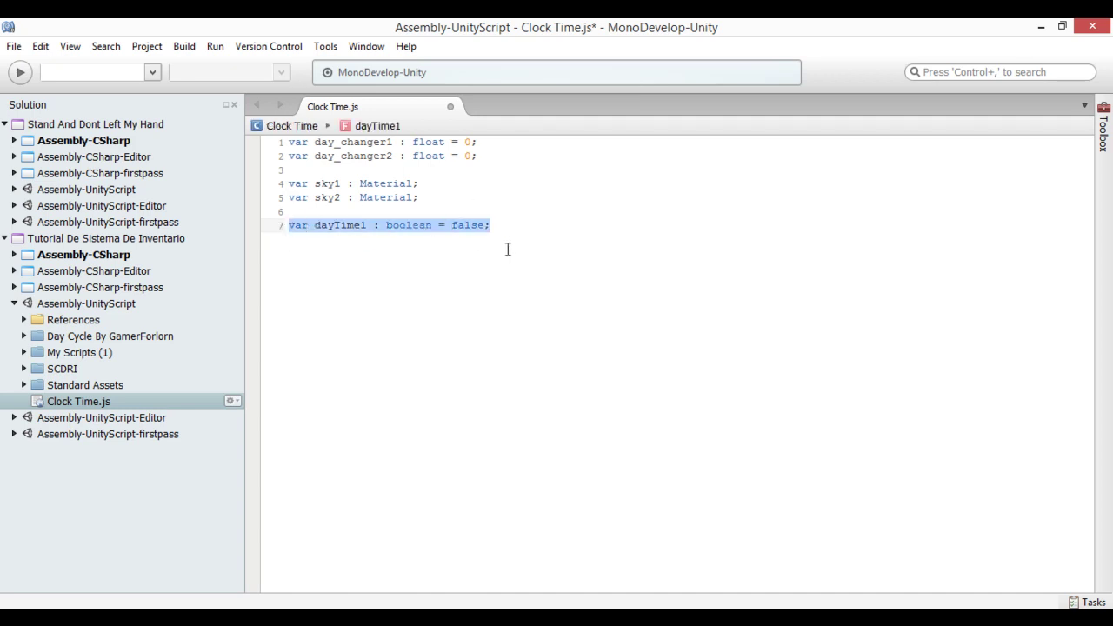
left_click(510, 235)
key("Return")
key("ctrl+v")
Change the copied dayTime1 declaration's value from false to true.
left_click(487, 240)
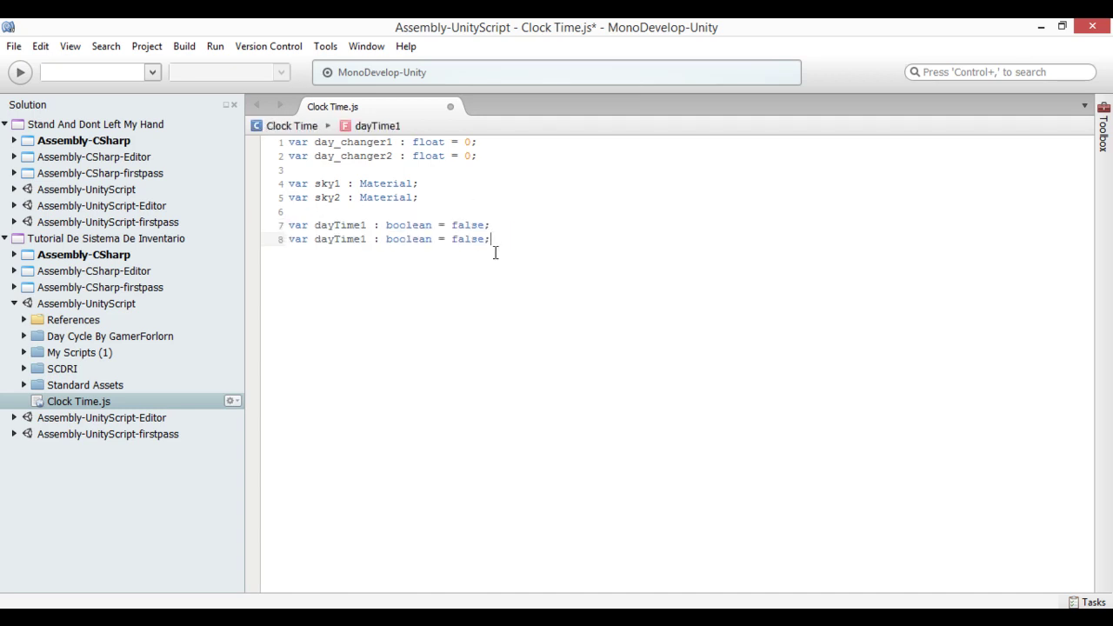
key("BackSpace")
key("BackSpace")
key("BackSpace")
key("BackSpace")
key("BackSpace")
type("true")
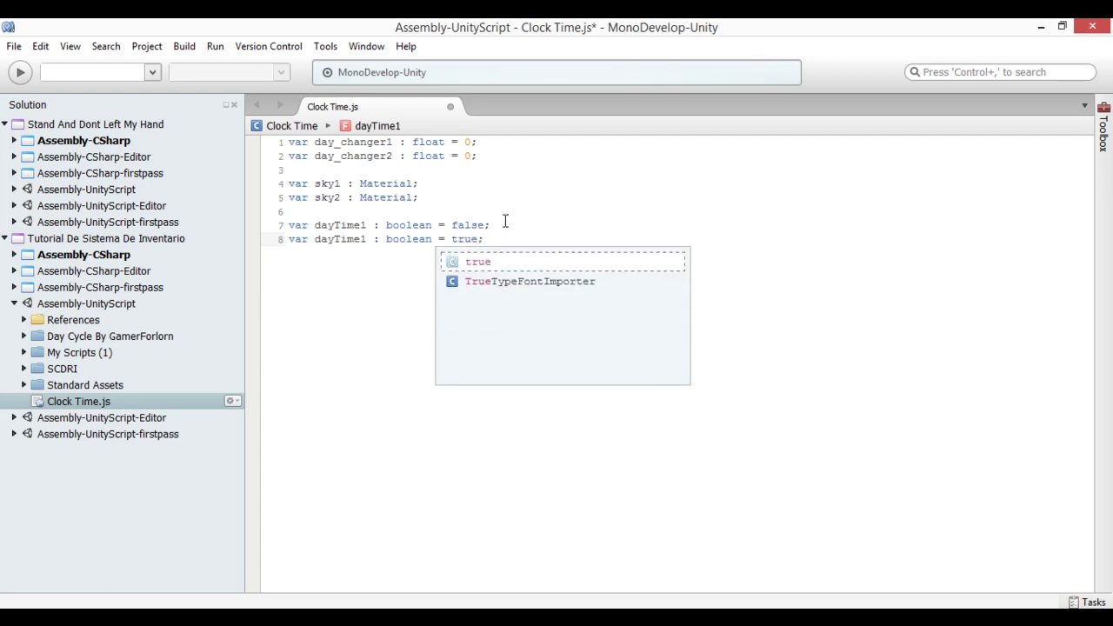
key("Delete")
key("Return")
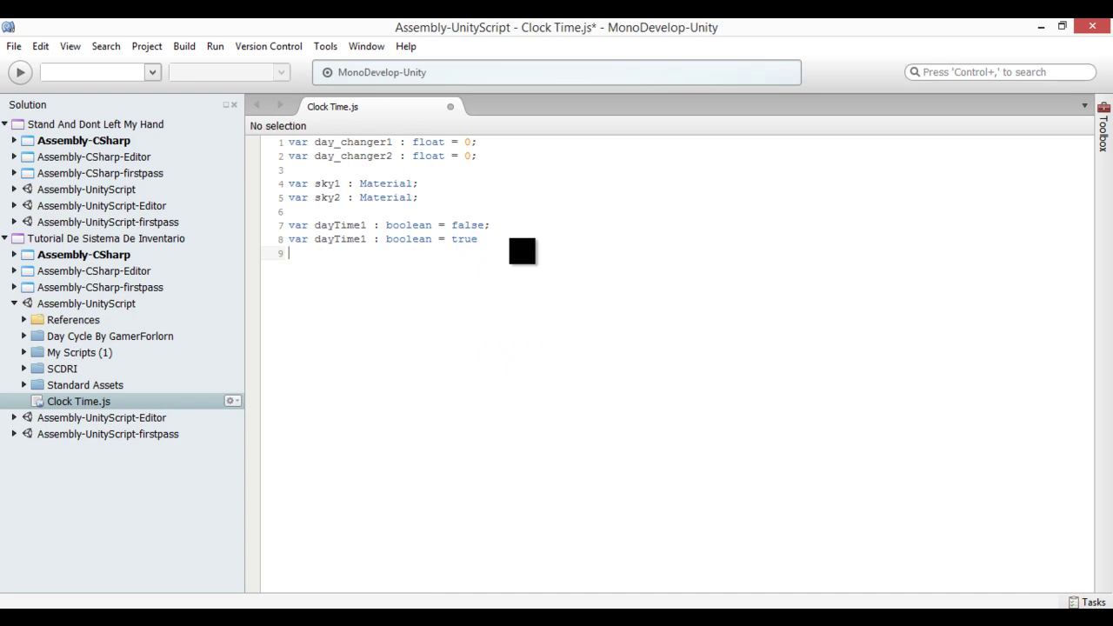
key("BackSpace")
type(";")
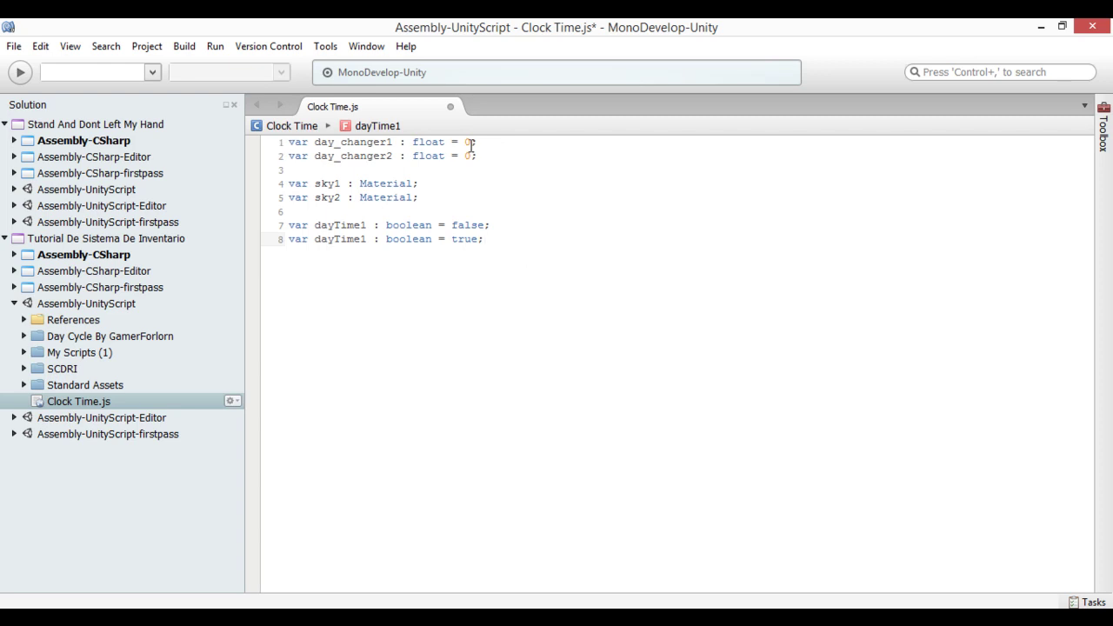
left_click(484, 154)
Declare var day_speed : float = 0; below day_changer2, then a var xAxis : float = 0; line.
key("Return")
type("var day")
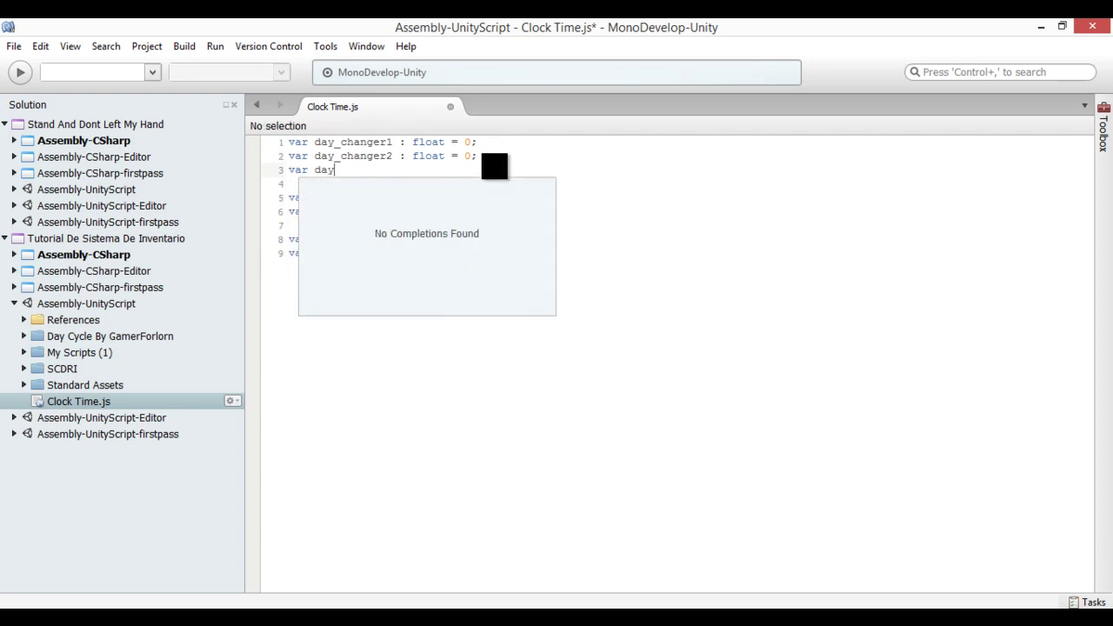
type("_")
type("spped")
key("BackSpace")
key("BackSpace")
key("BackSpace")
type("eed")
type(" :")
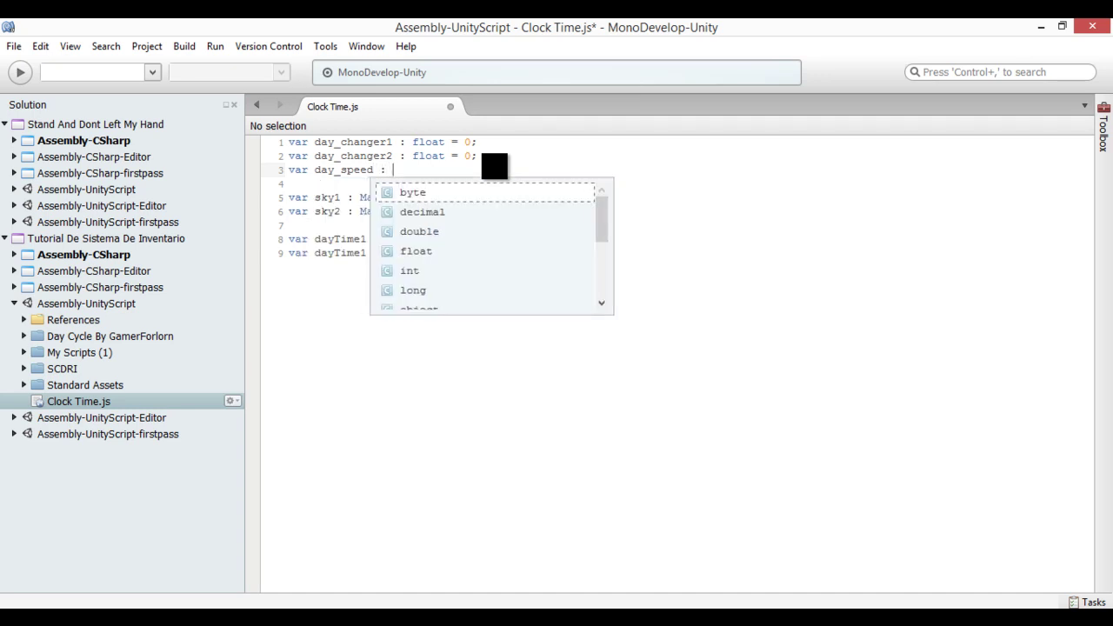
type(" float ")
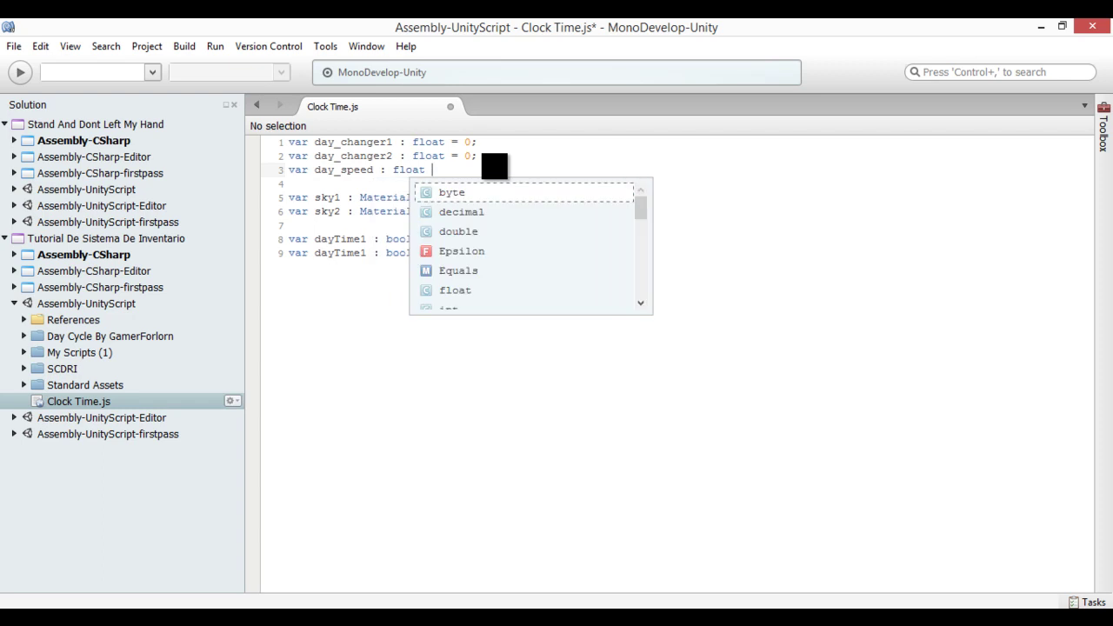
type(";")
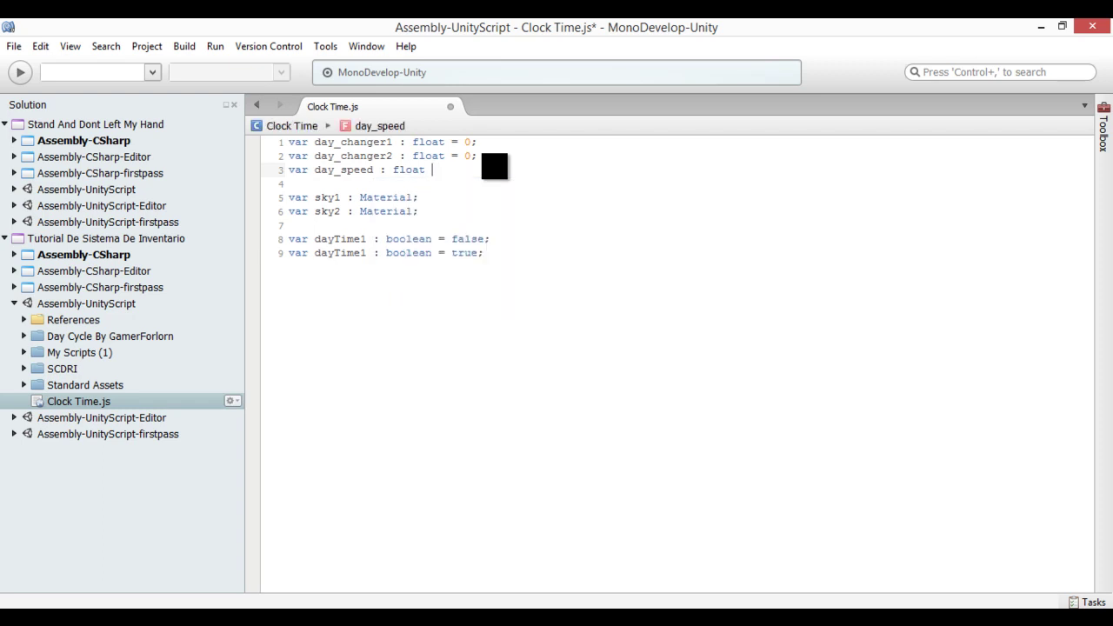
type("= ")
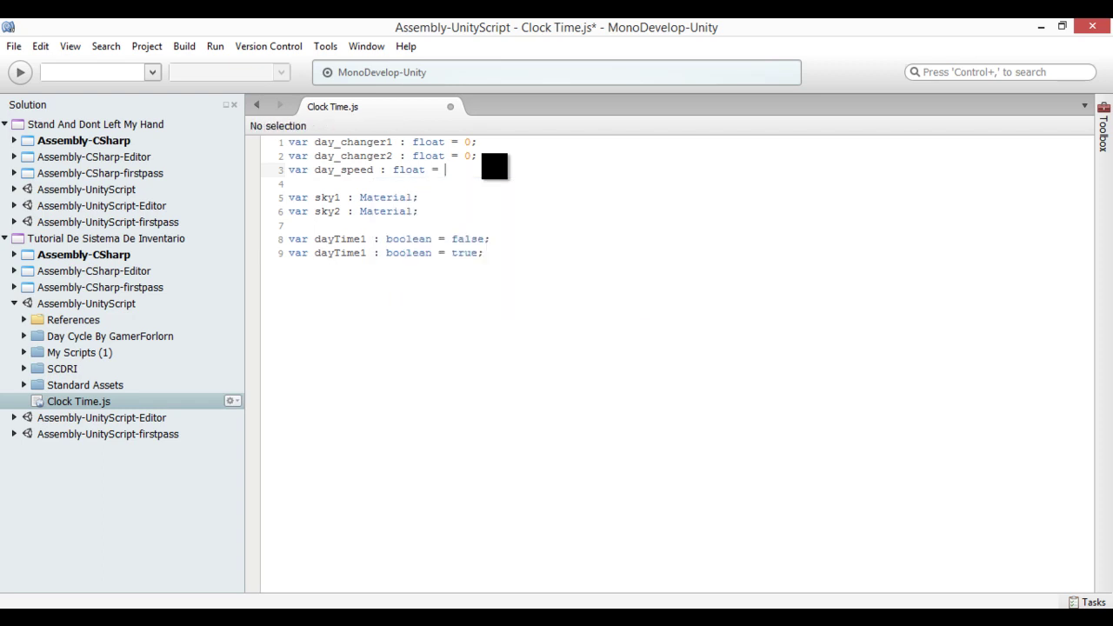
type("0;")
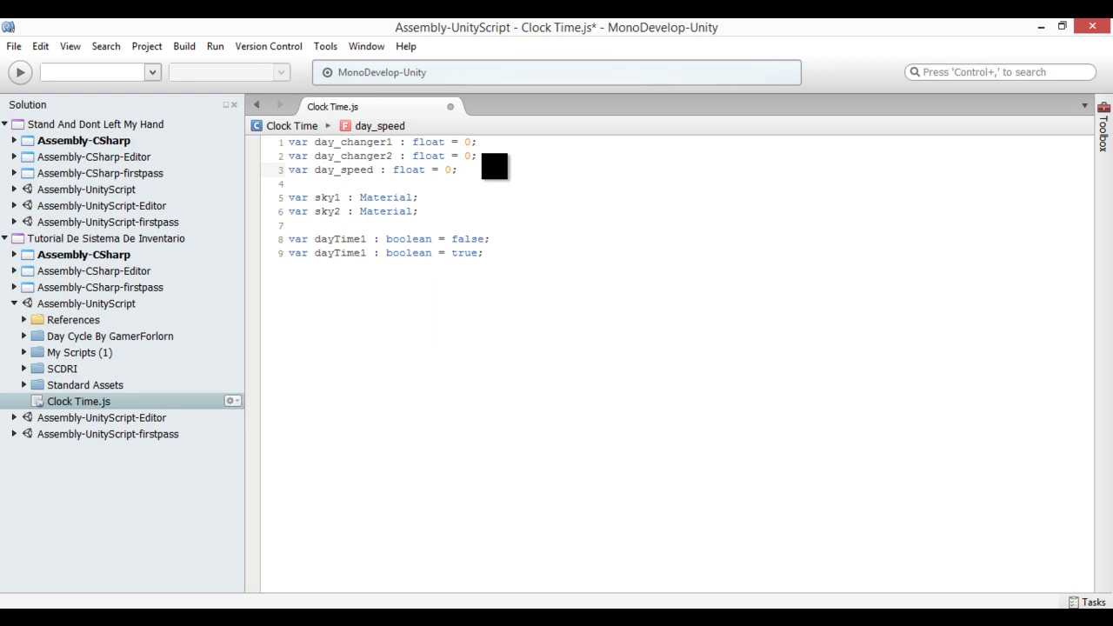
key("Return")
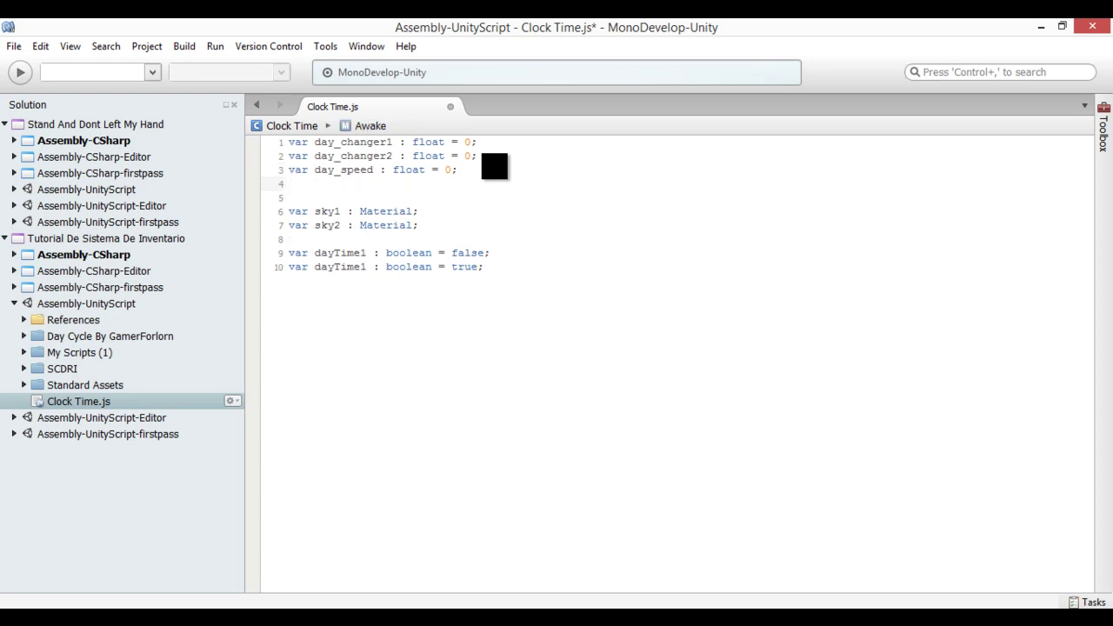
type("var x")
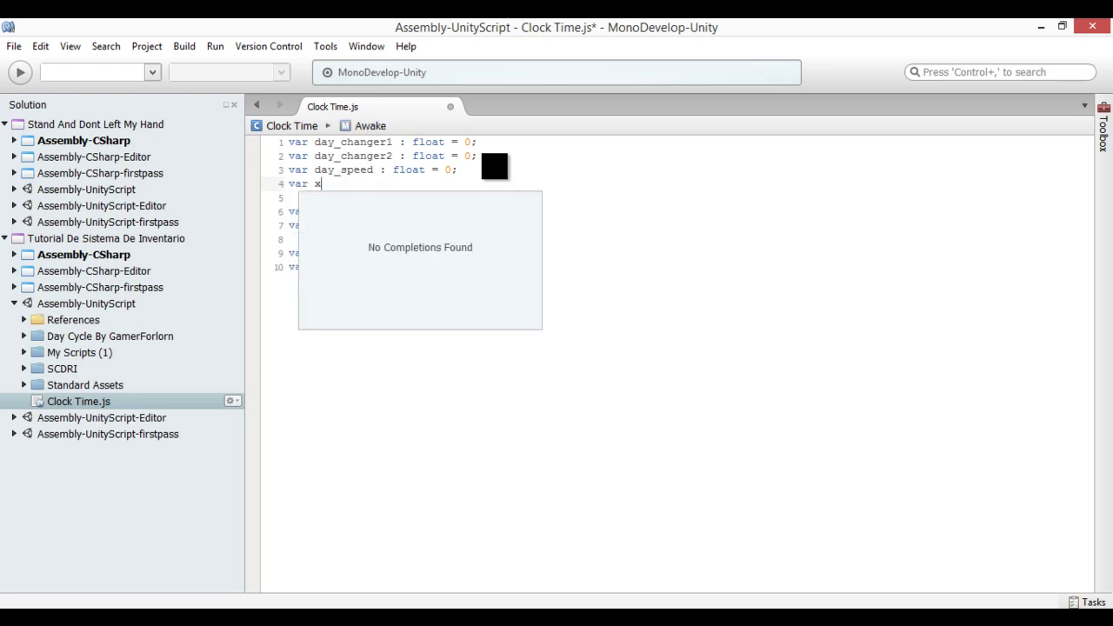
type("Axis ")
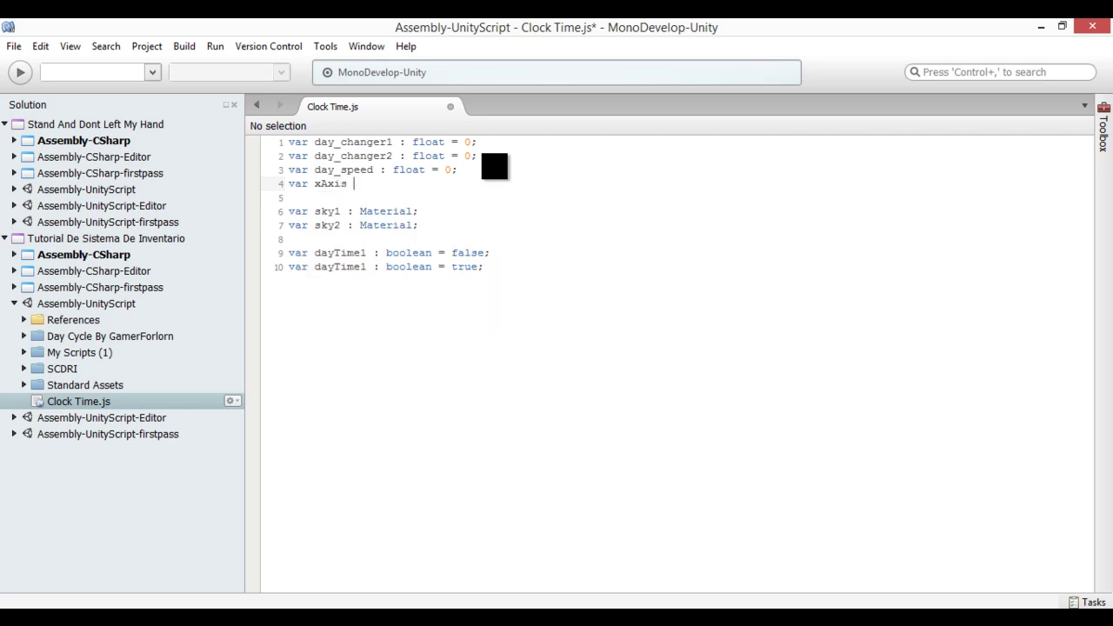
type(":")
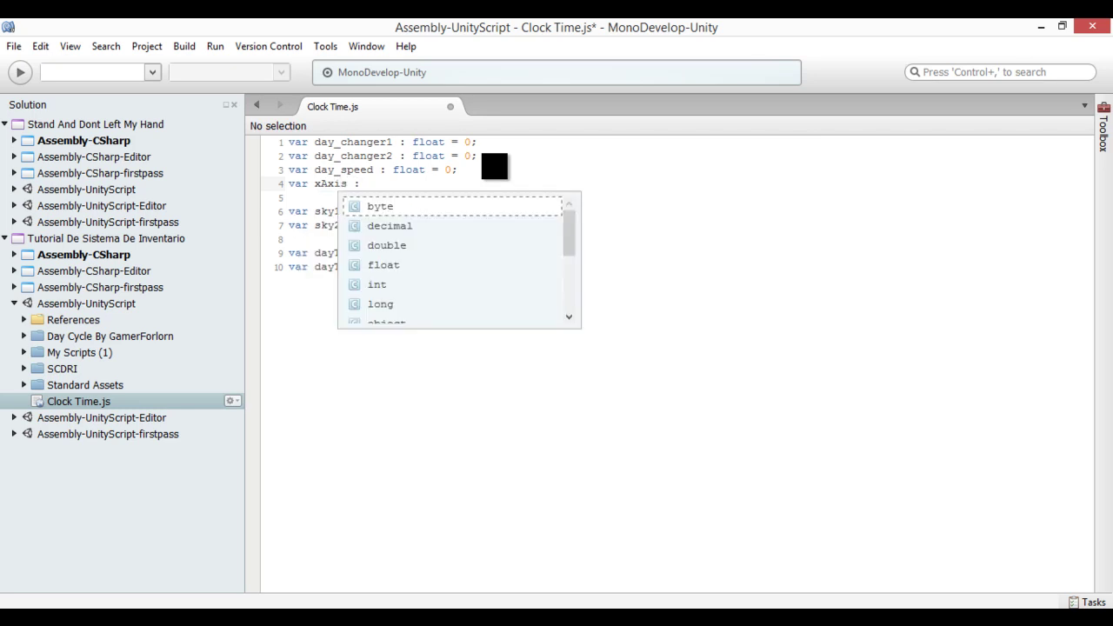
type(" flo")
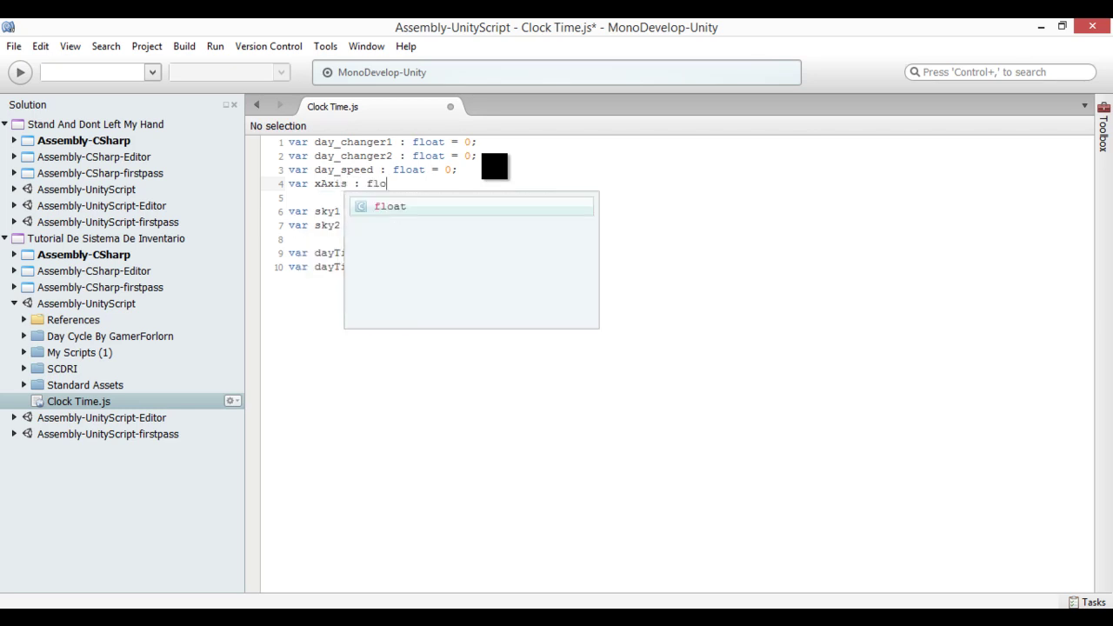
type("at")
key("BackSpace")
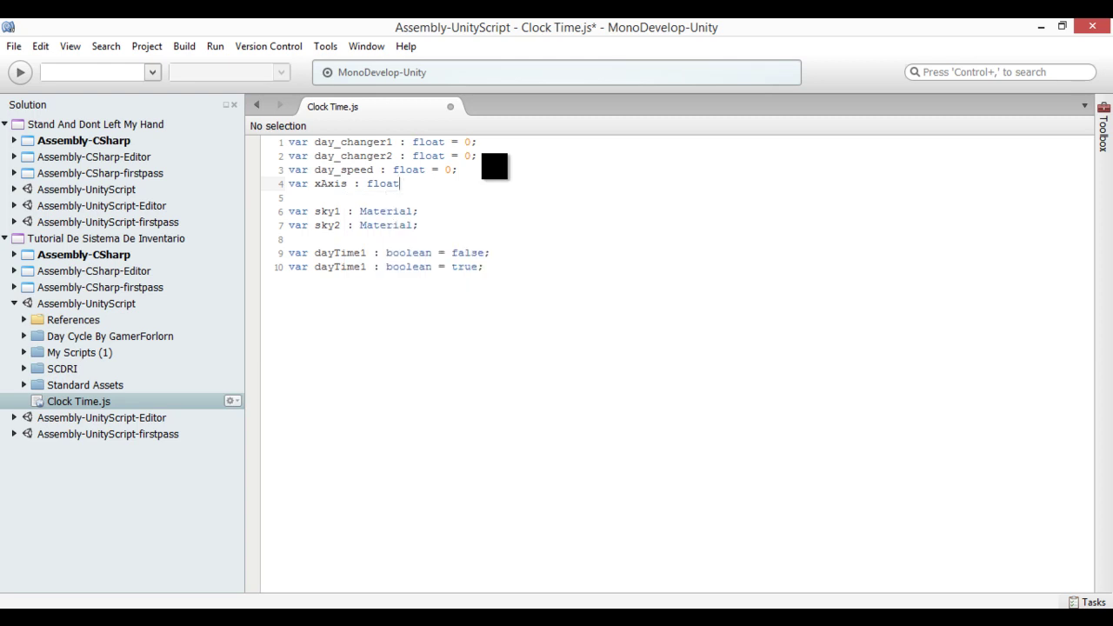
type("=")
type(" 0;")
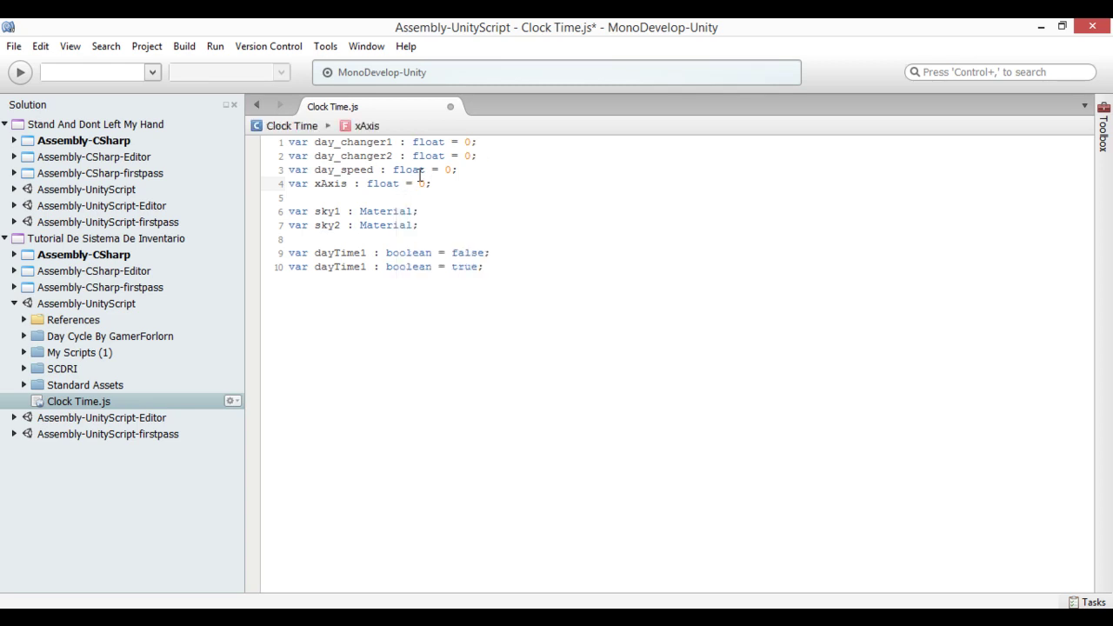
Duplicate the xAxis float declaration as a yAxis float set to 0.
left_click_drag(444, 182, 248, 183)
key("ctrl+c")
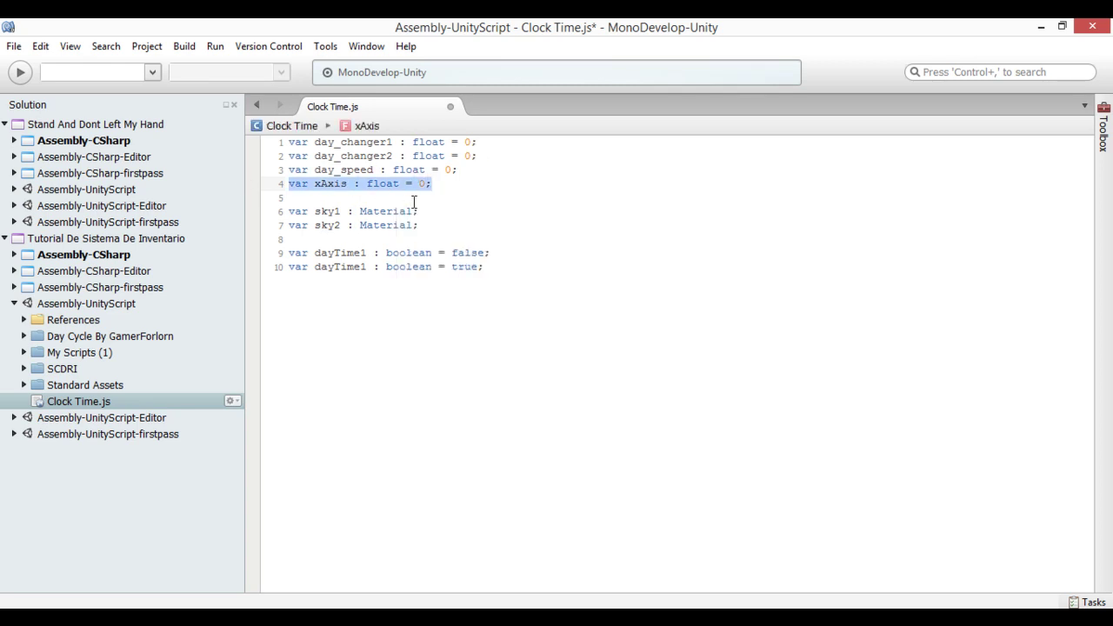
left_click(445, 183)
key("Return")
key("ctrl+v")
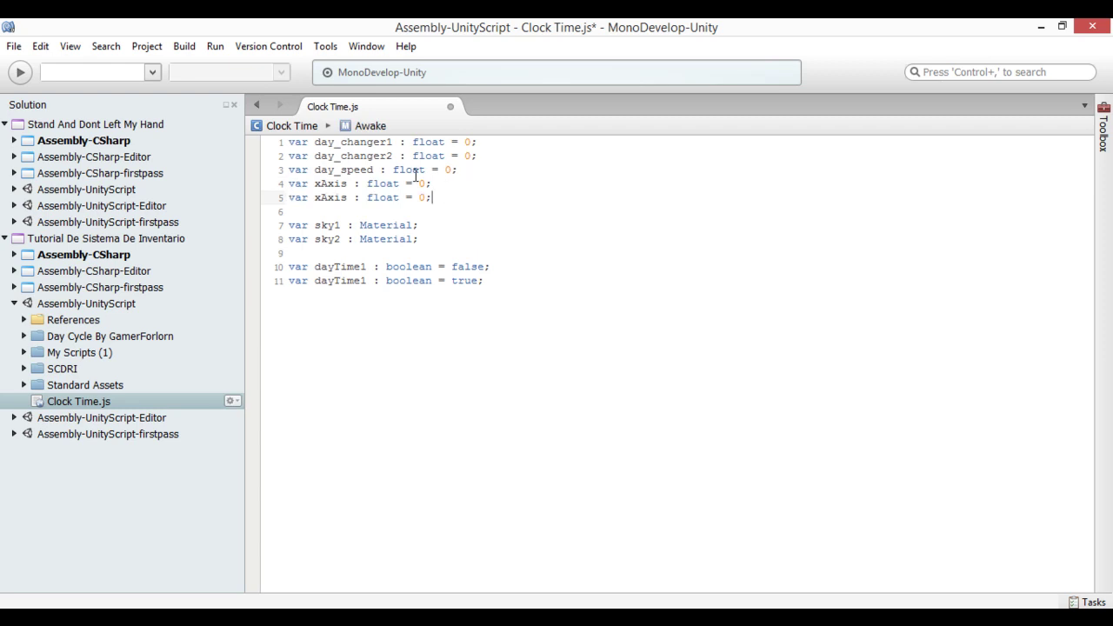
left_click(321, 198)
key("BackSpace")
type("y")
left_click(448, 198)
Add an empty 'function Update () {' block below the variable declarations.
left_click(525, 282)
key("Return")
key("Return")
type("funtion")
key("BackSpace")
key("BackSpace")
key("BackSpace")
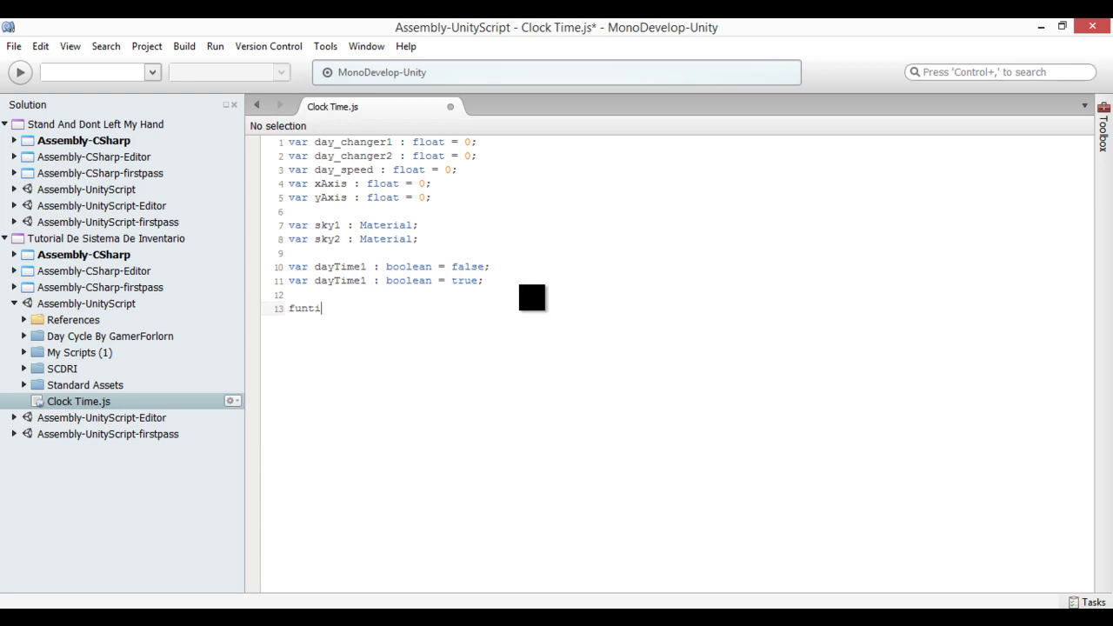
key("BackSpace")
key("BackSpace")
type("ction Update () {")
key("Return")
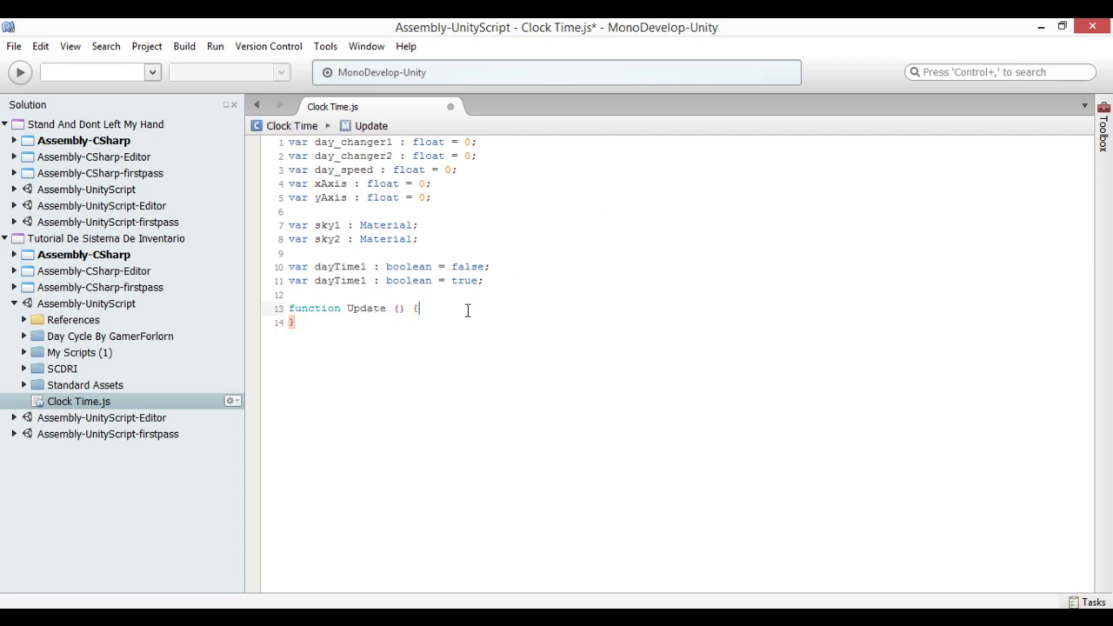
key("Return")
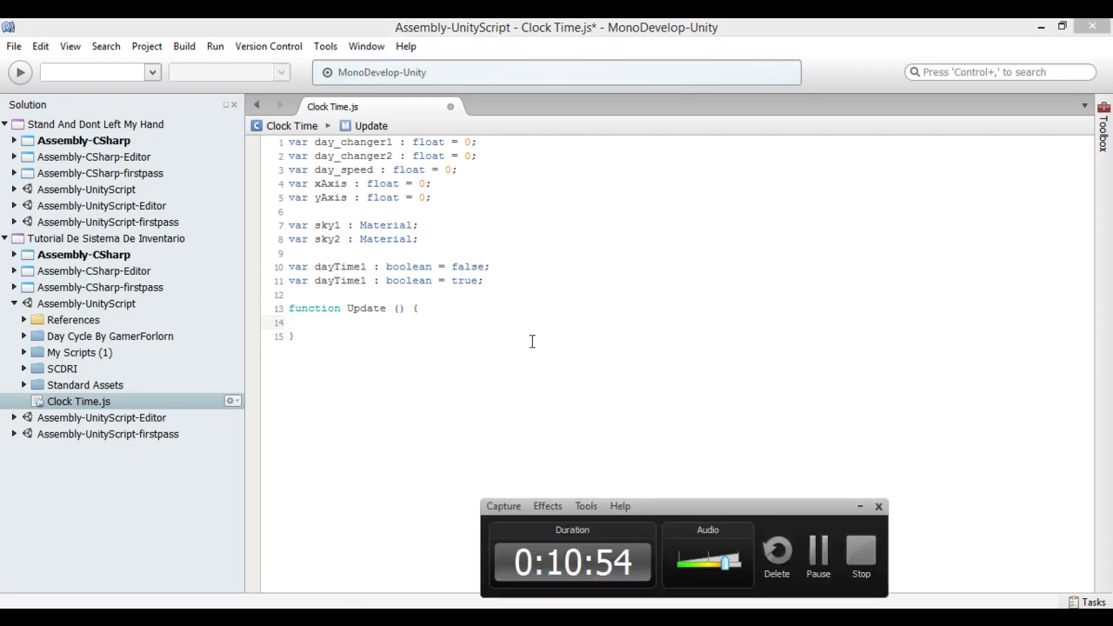
left_click_drag(766, 535, 724, 494)
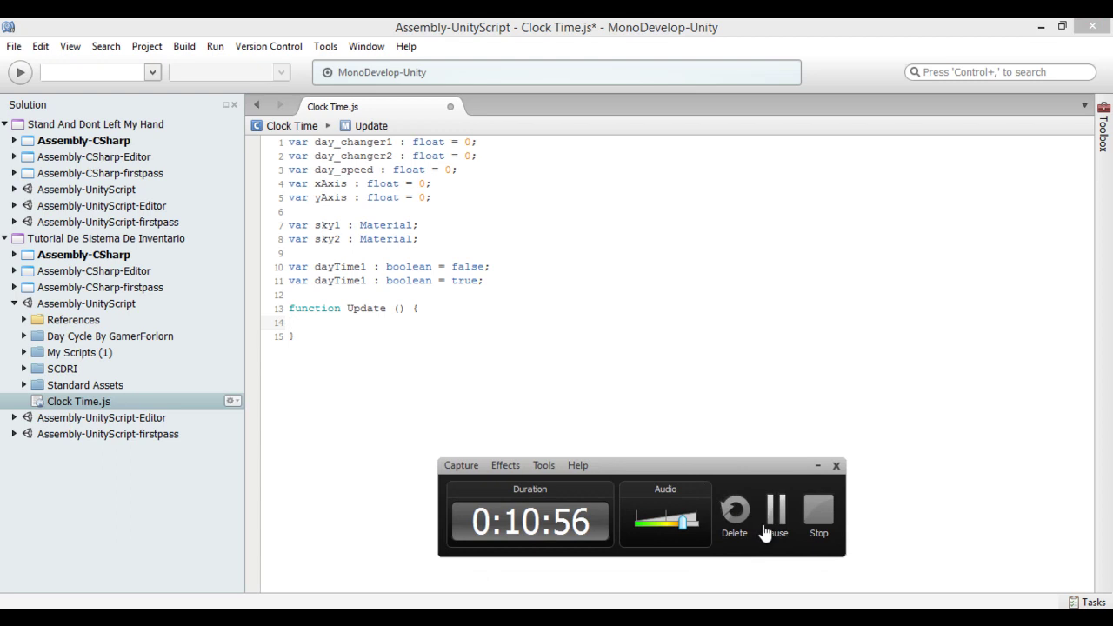
left_click(764, 532)
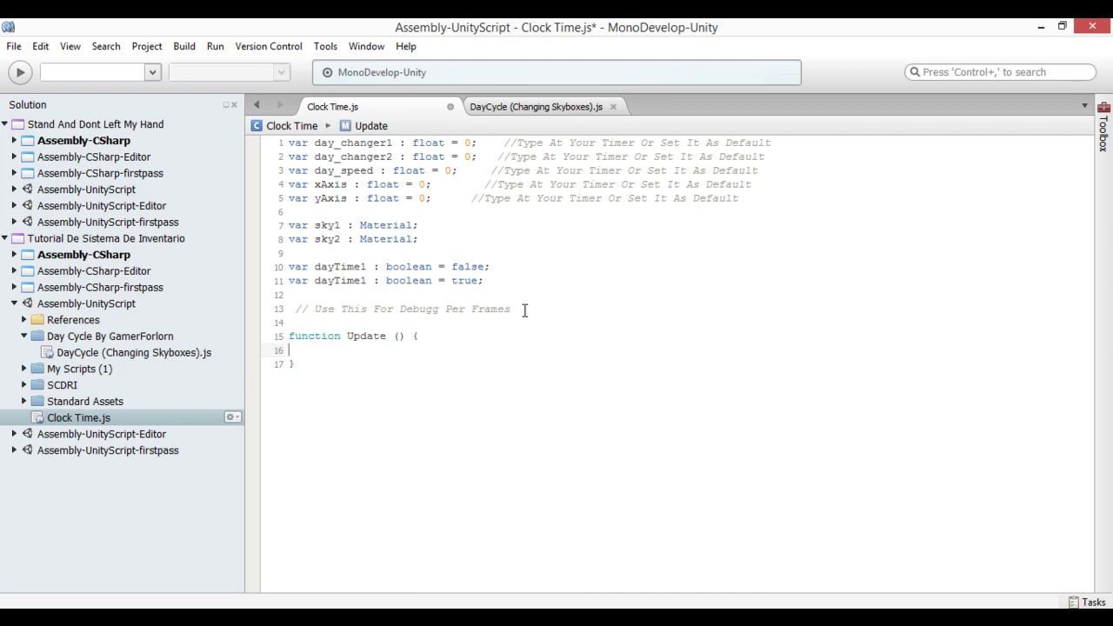
Add blank lines after the Update function and remove the stray 'ep' text.
left_click_drag(294, 364, 268, 150)
left_click(487, 405)
key("Return")
key("Return")
type("//")
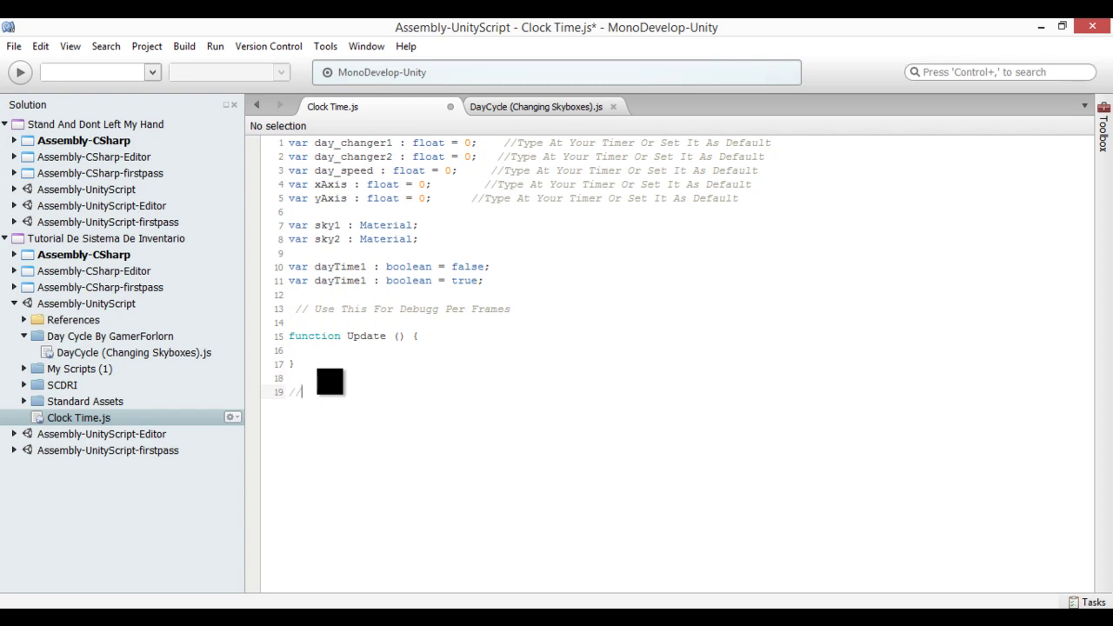
type("ep")
key("BackSpace")
key("BackSpace")
key("BackSpace")
key("BackSpace")
key("BackSpace")
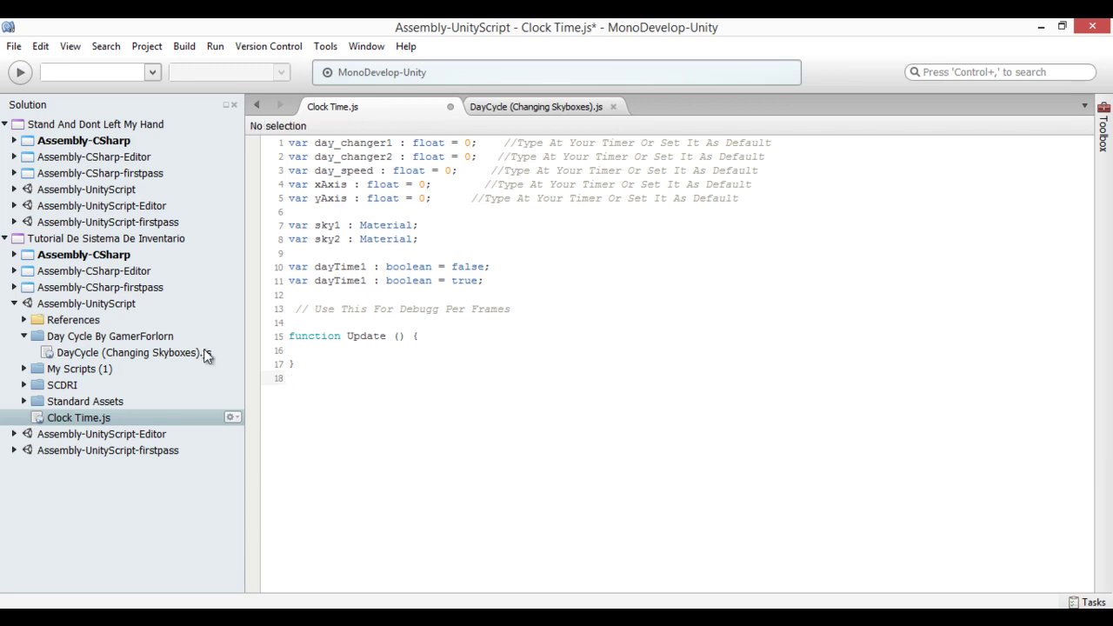
Comment out all lines, undo it, and add an empty line inside Update.
left_click_drag(299, 365, 241, 60)
right_click(342, 250)
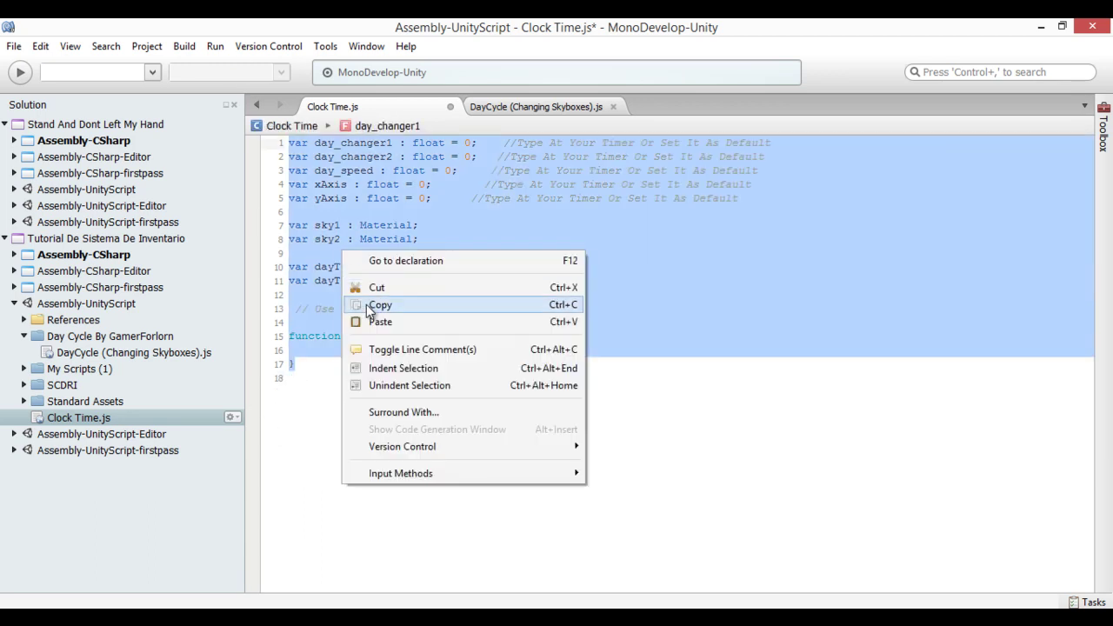
left_click(397, 349)
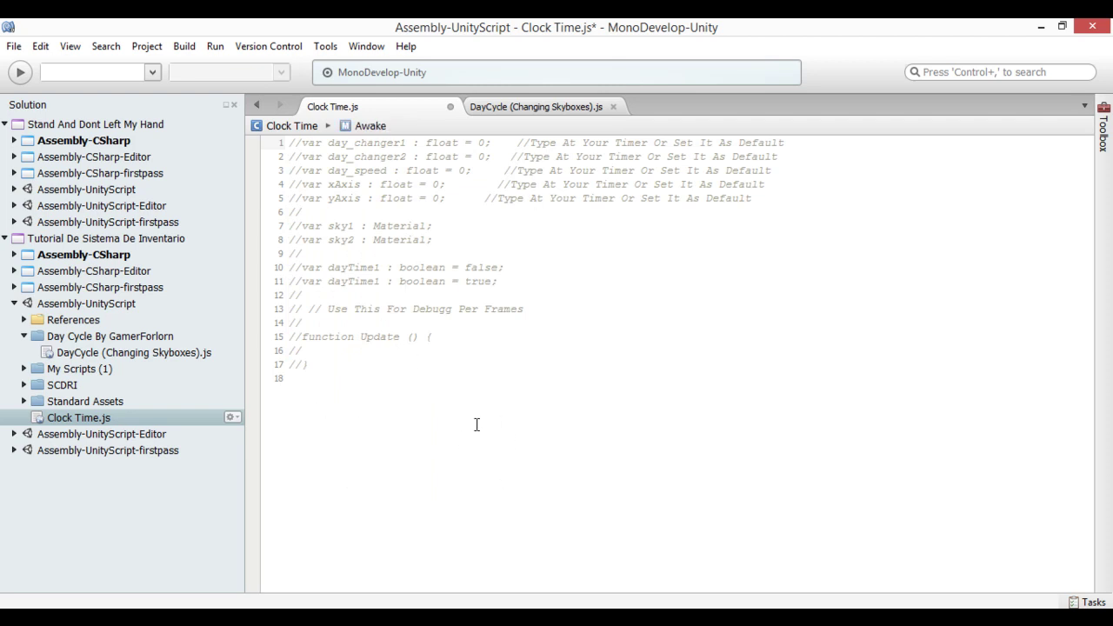
key("ctrl+z")
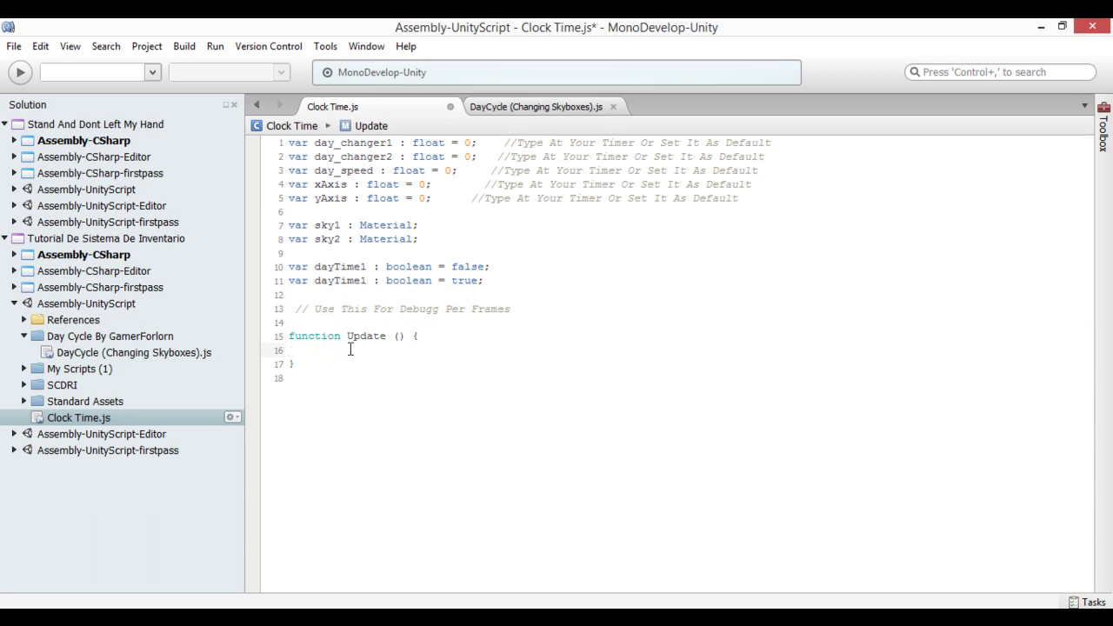
key("Return")
key("Return")
Write transform.position(xAxis, yAxis, day_speed in Update, pasting day_speed without 'var'.
type("tra")
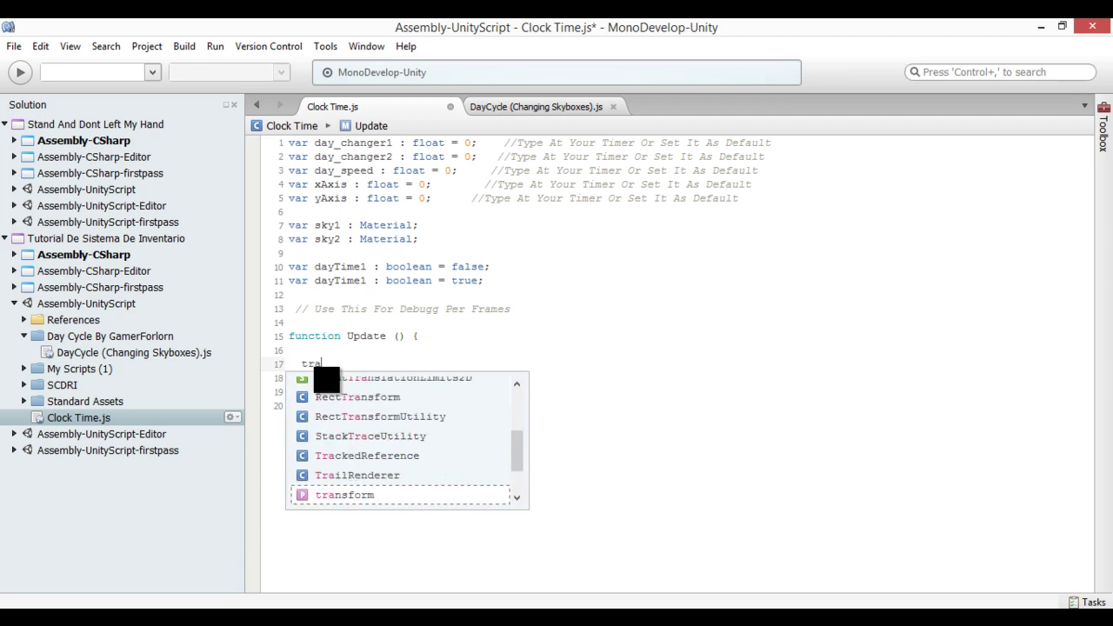
type("nsform")
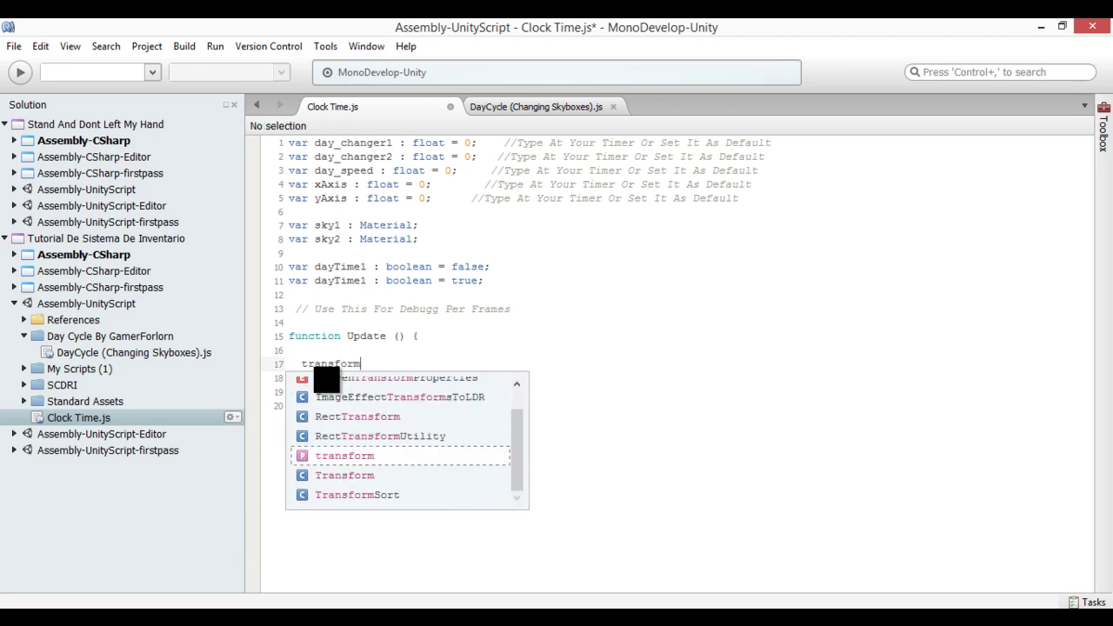
type(".positio")
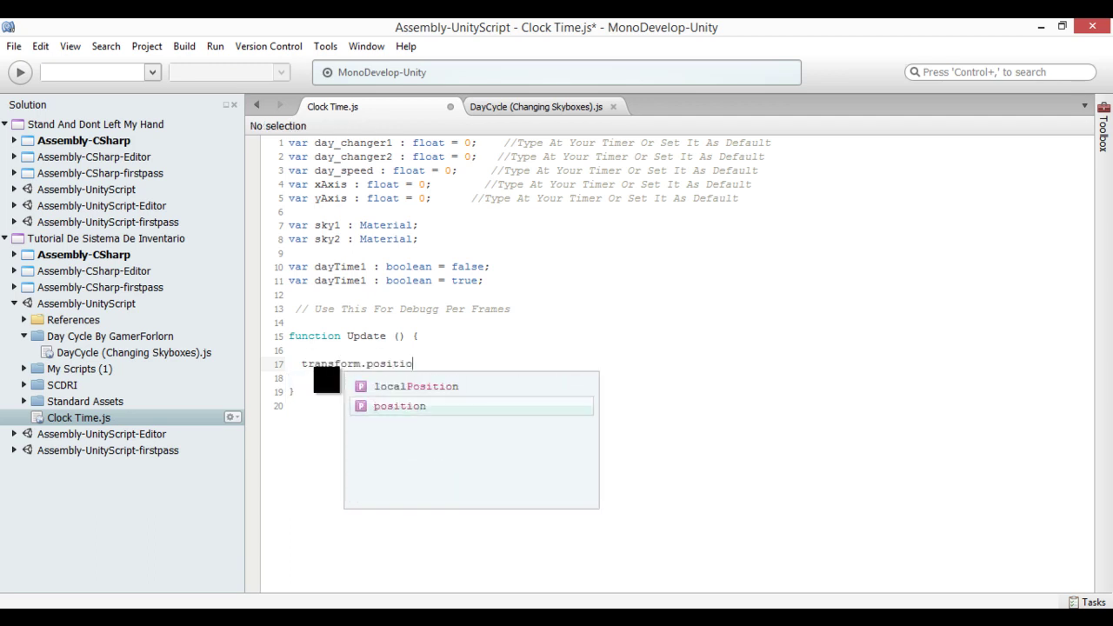
type("n(")
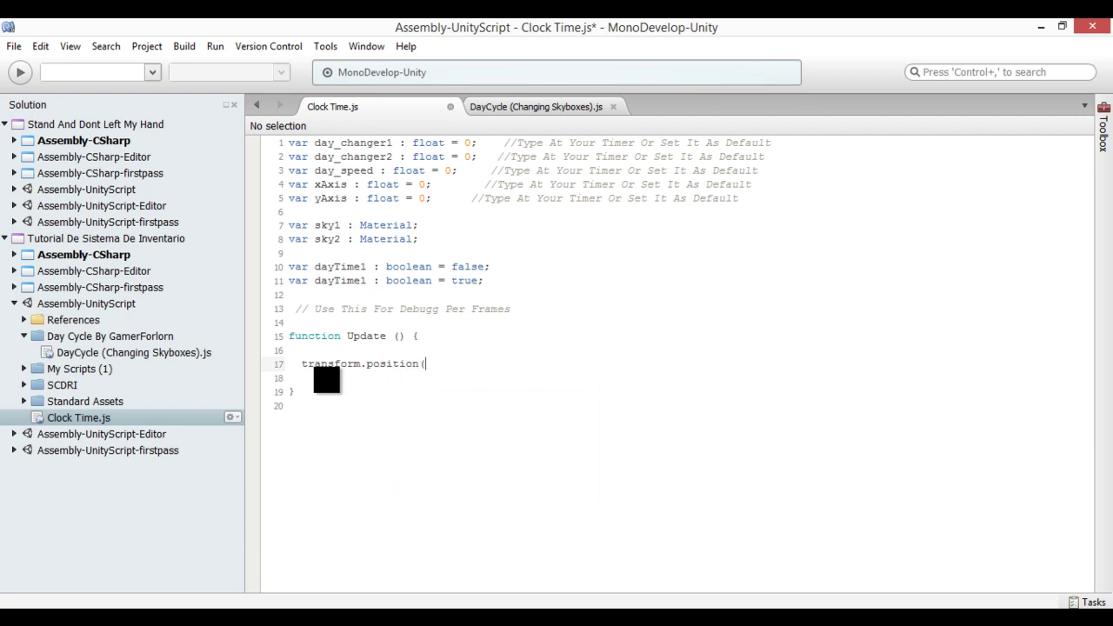
type("xAxis")
type("yAxis ")
type(",s")
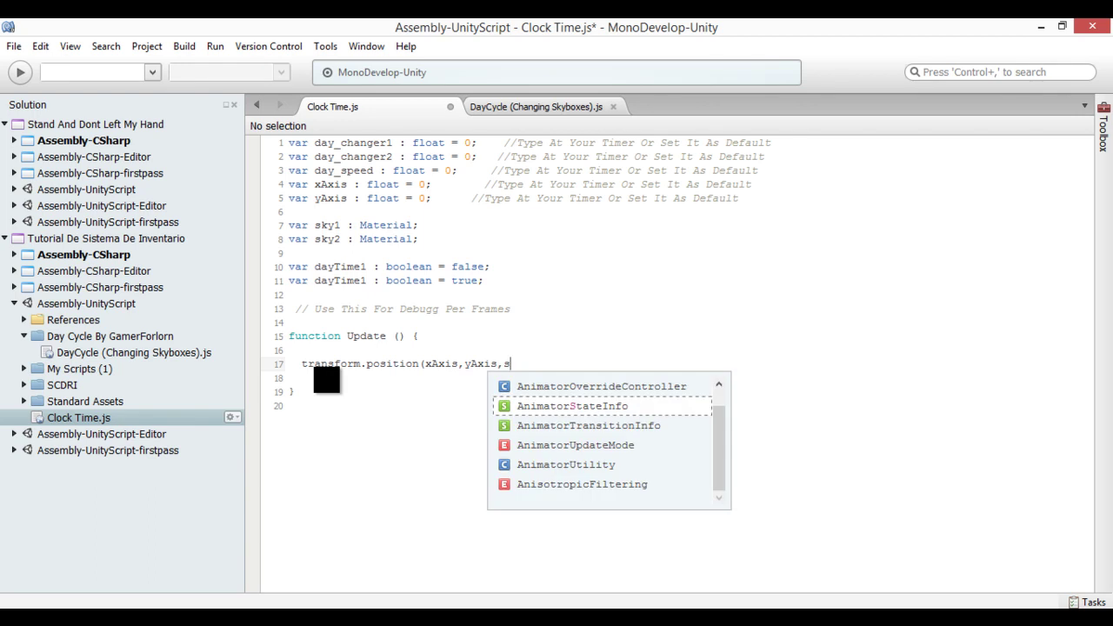
key("BackSpace")
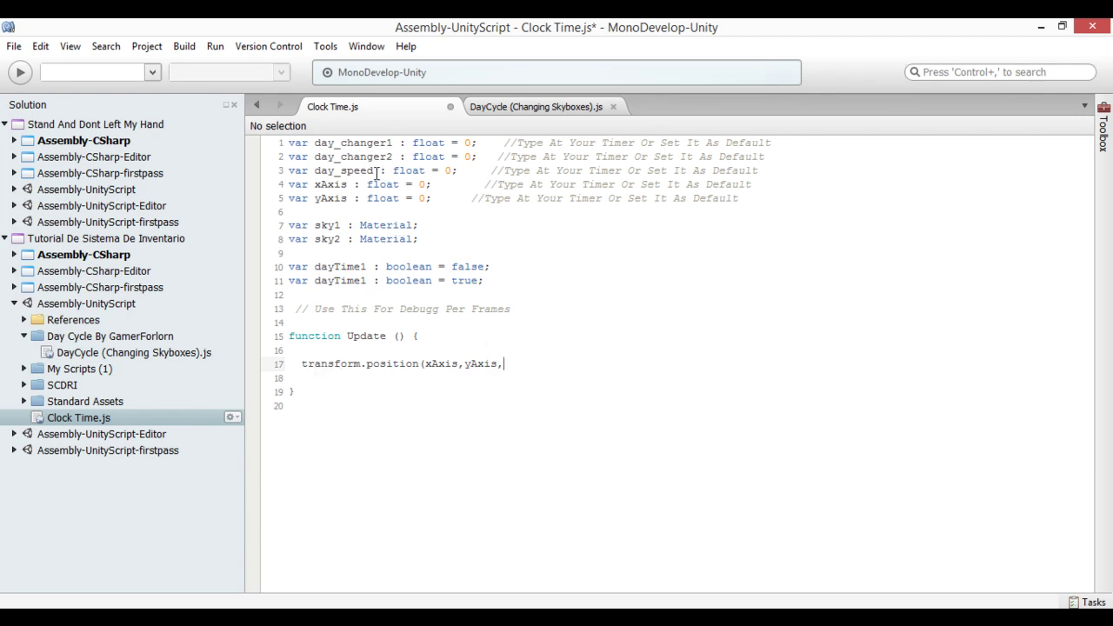
left_click_drag(376, 170, 282, 174)
key("ctrl+c")
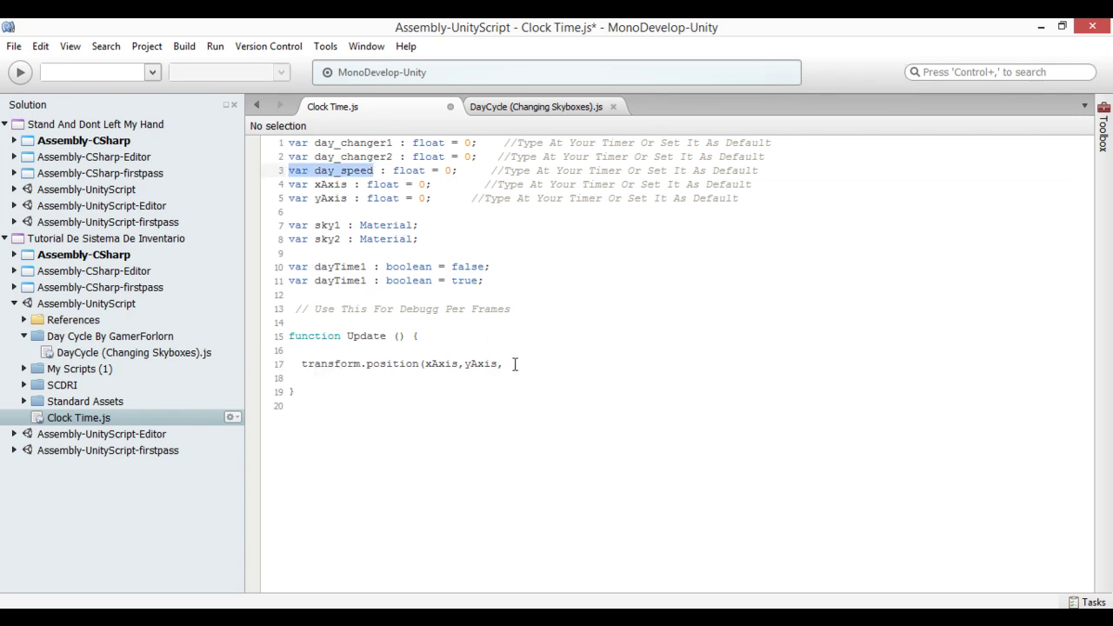
left_click(515, 364)
key("ctrl+v")
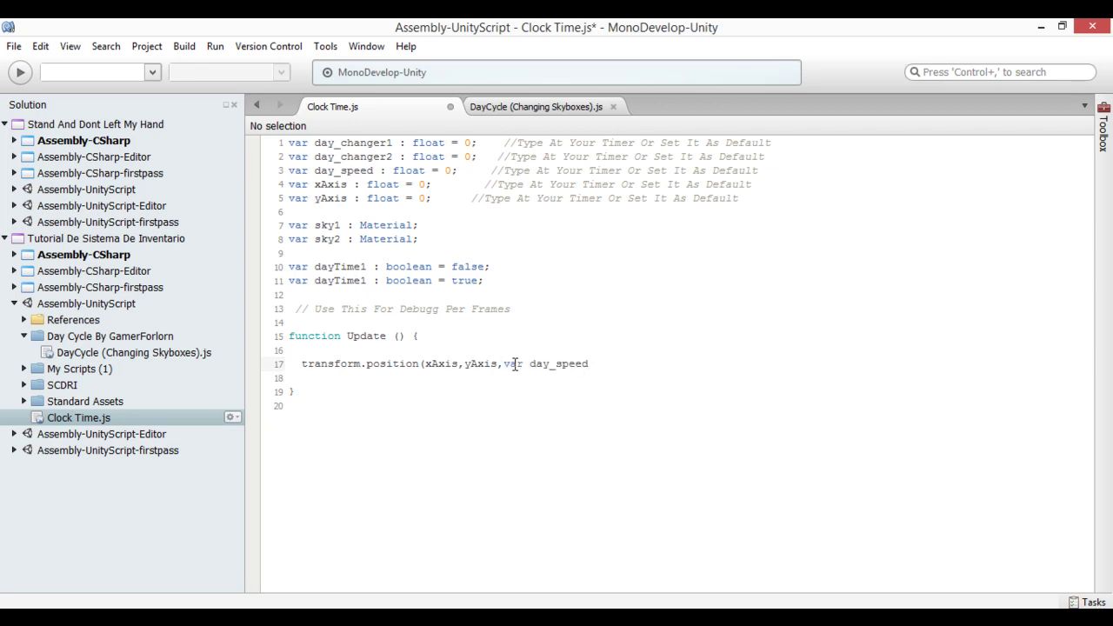
double_click(515, 363)
key("BackSpace")
key("Delete")
Append *Time.deltaTime and ');' to the call, and rename the second flag dayTime2.
type("*Time.delta")
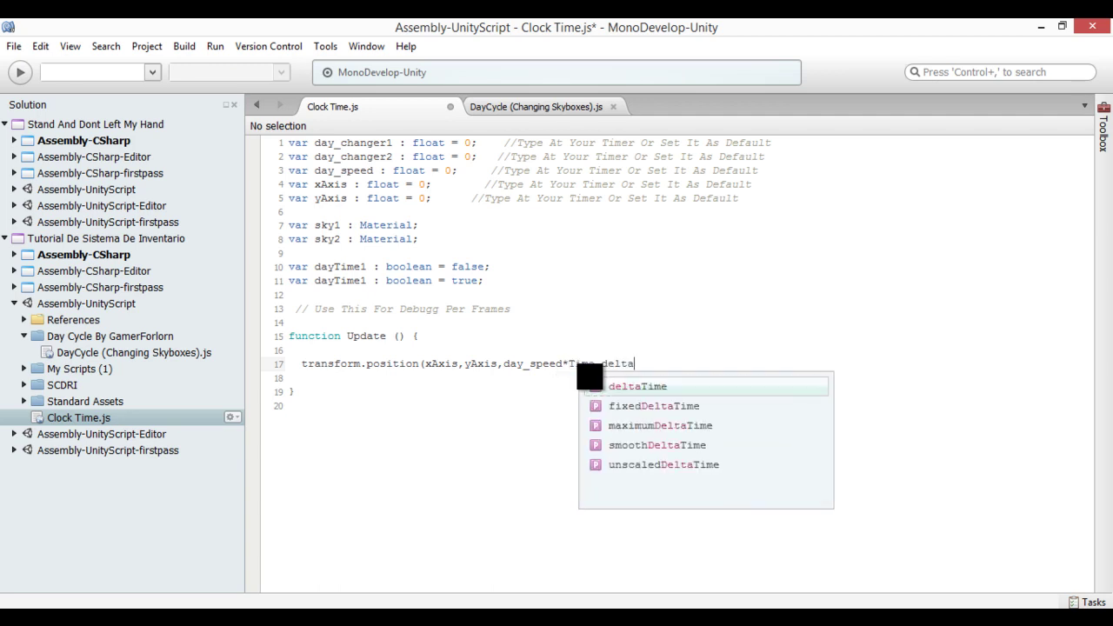
left_click(634, 387)
type(");")
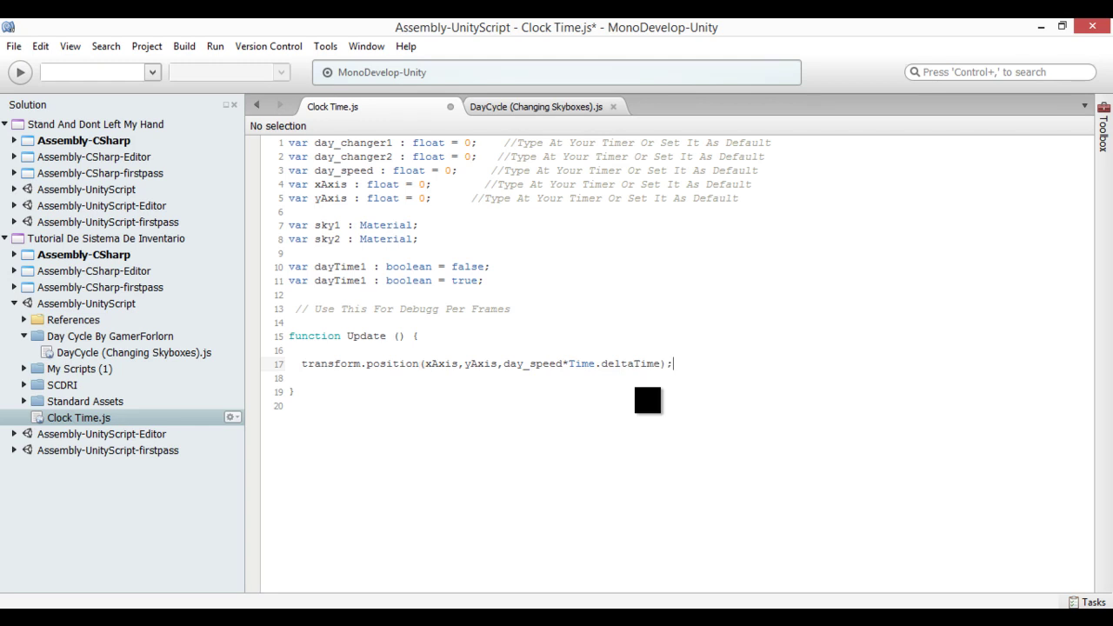
left_click(310, 605)
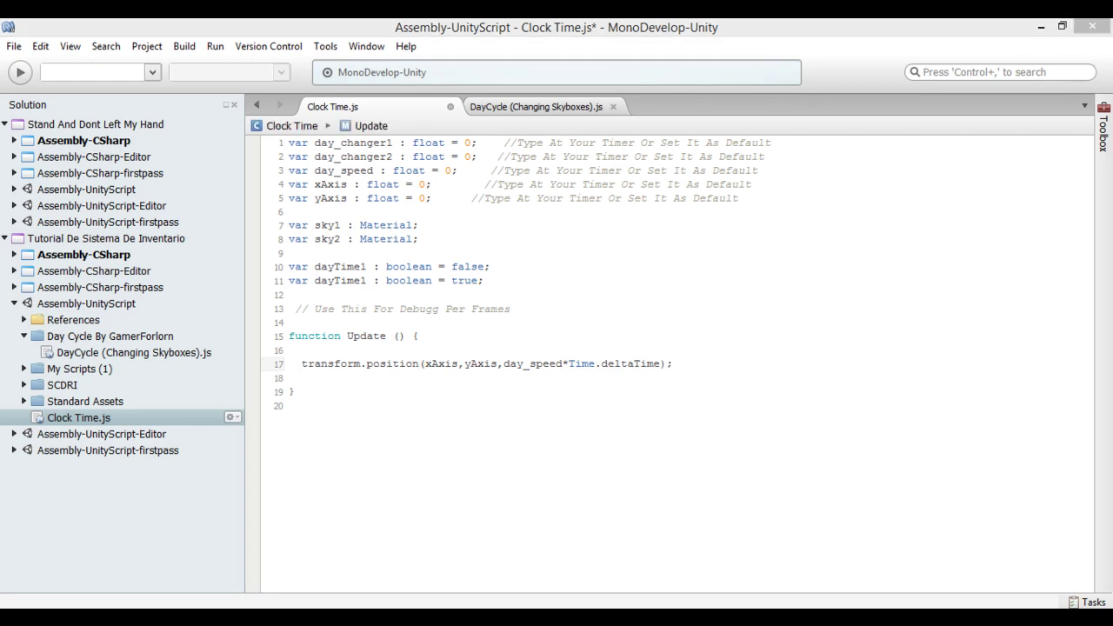
mouse_move(652, 471)
left_mouse_down()
mouse_move(626, 521)
mouse_move(648, 475)
left_mouse_up()
left_click(749, 561)
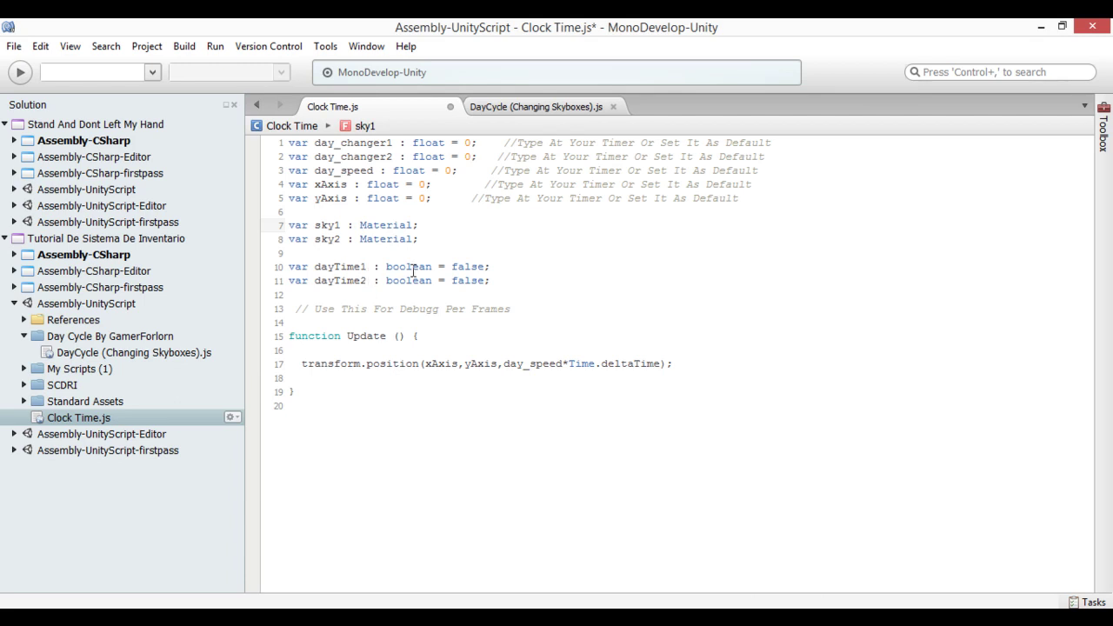
Save the Clock Time.js script.
left_click(540, 320)
key("ctrl+s")
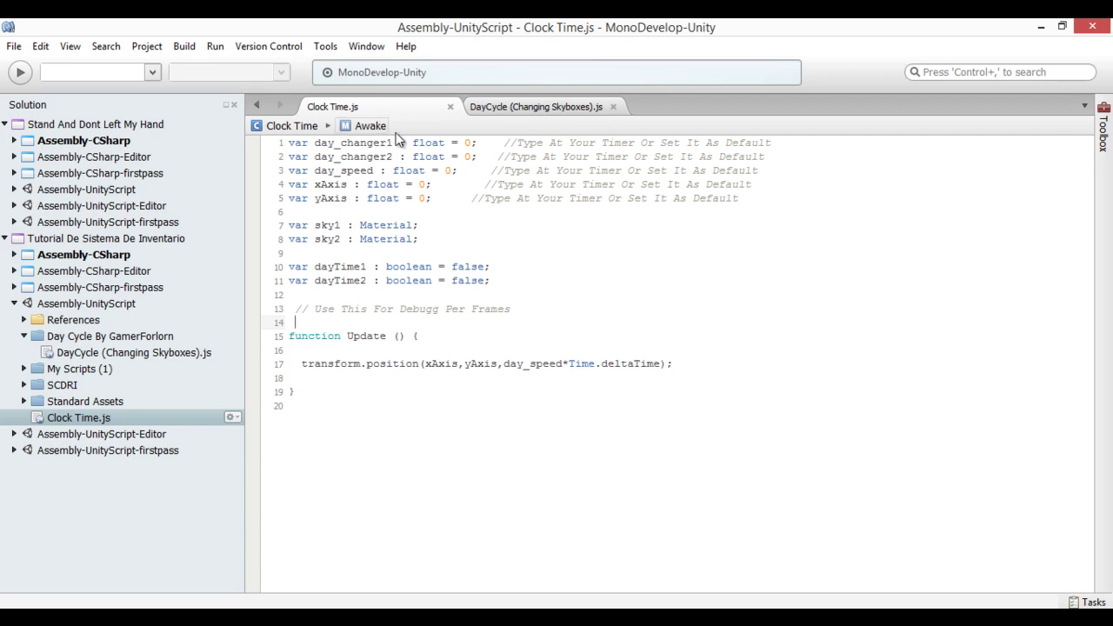
right_click(372, 113)
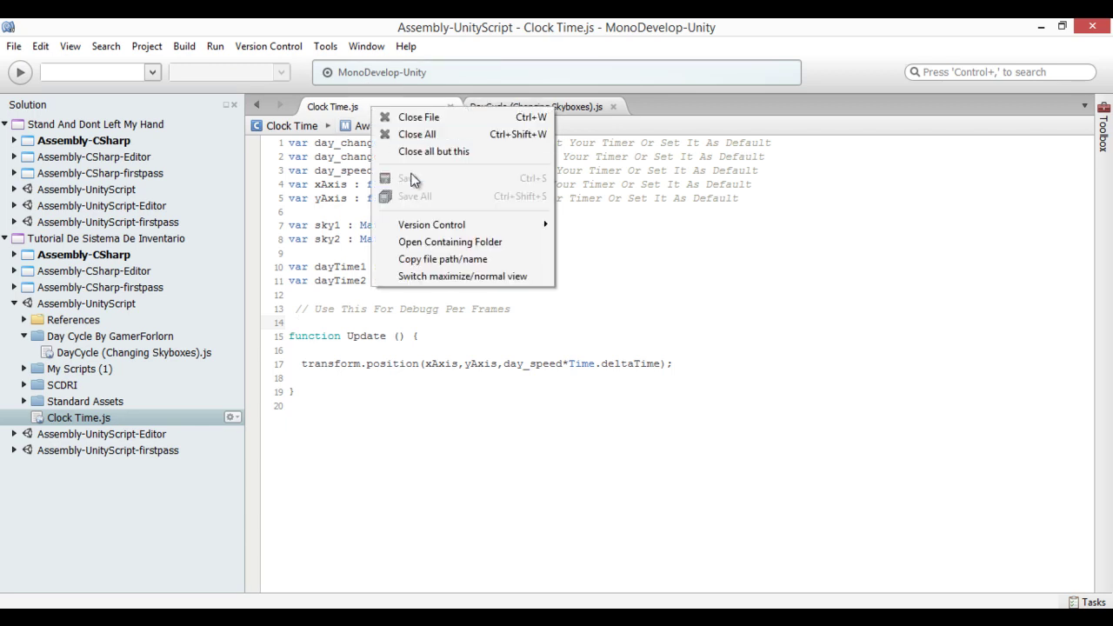
left_click(607, 576)
Let Unity import the updated script, then return to MonoDevelop.
key("alt+Tab")
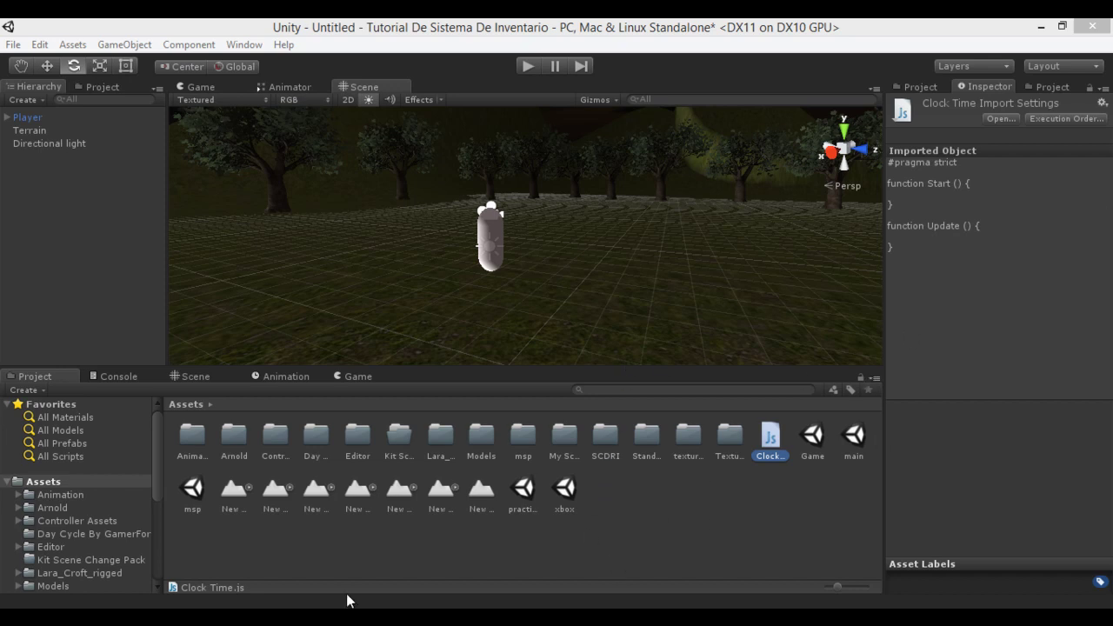
mouse_move(309, 619)
left_click(29, 116)
left_click(49, 143)
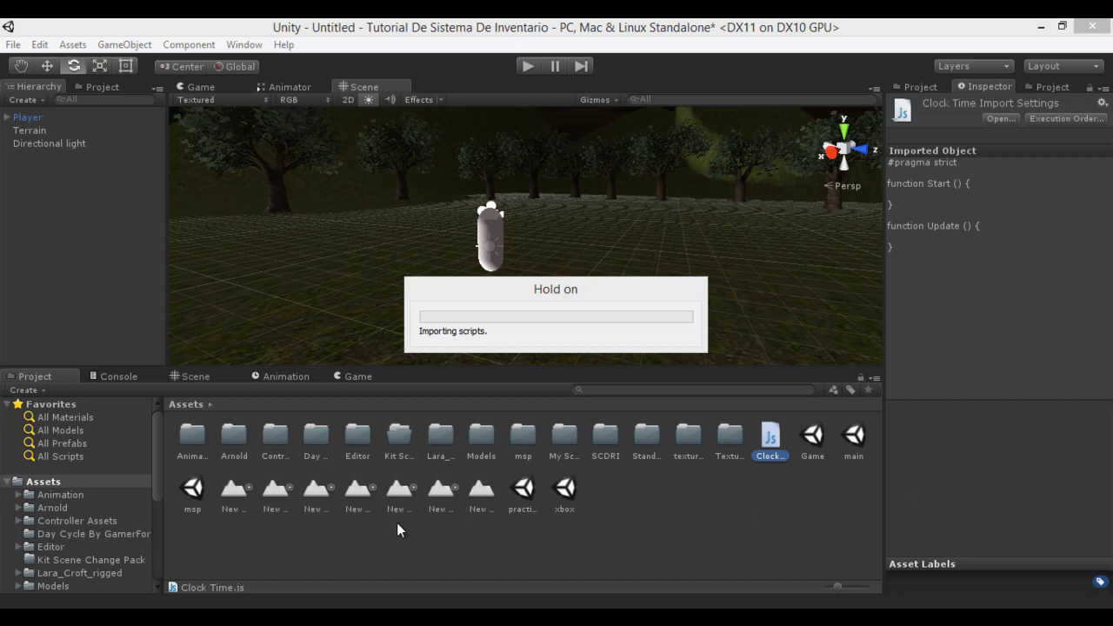
left_click(307, 602)
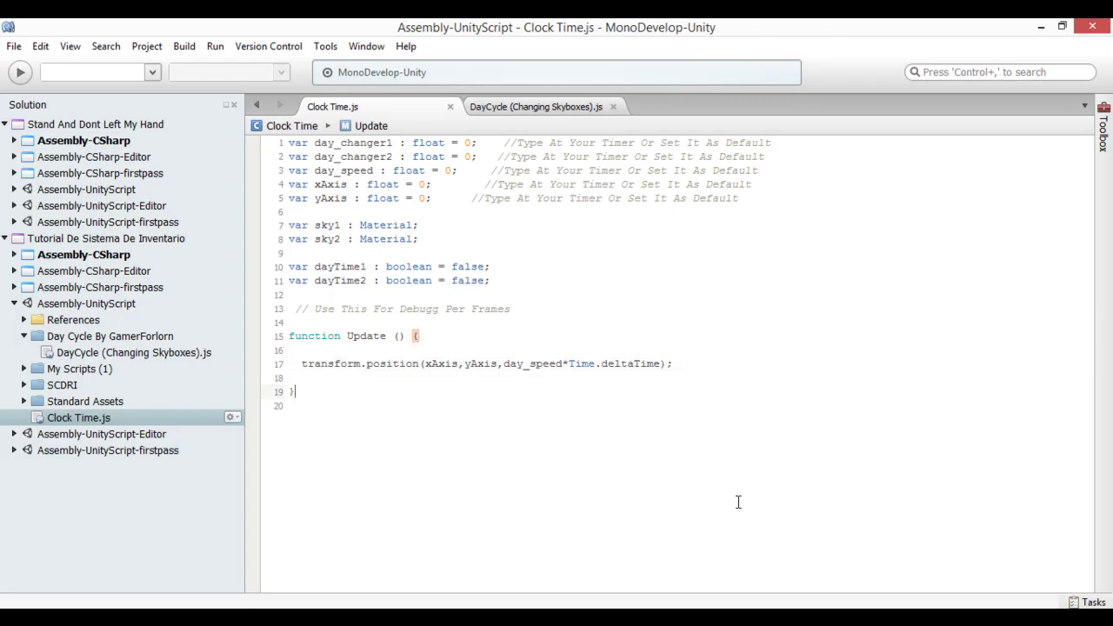
Set the xAxis default to 0.5 and the yAxis default to 0.1.
key("Down")
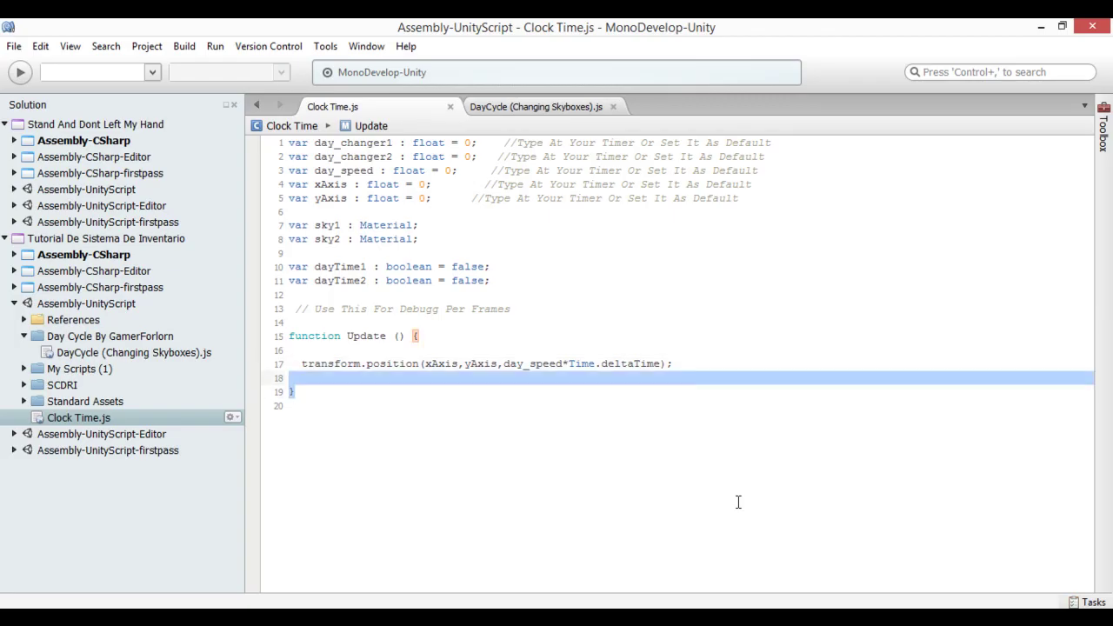
key("Up")
key("Up")
key("Up")
key("End")
key("Left")
type(".")
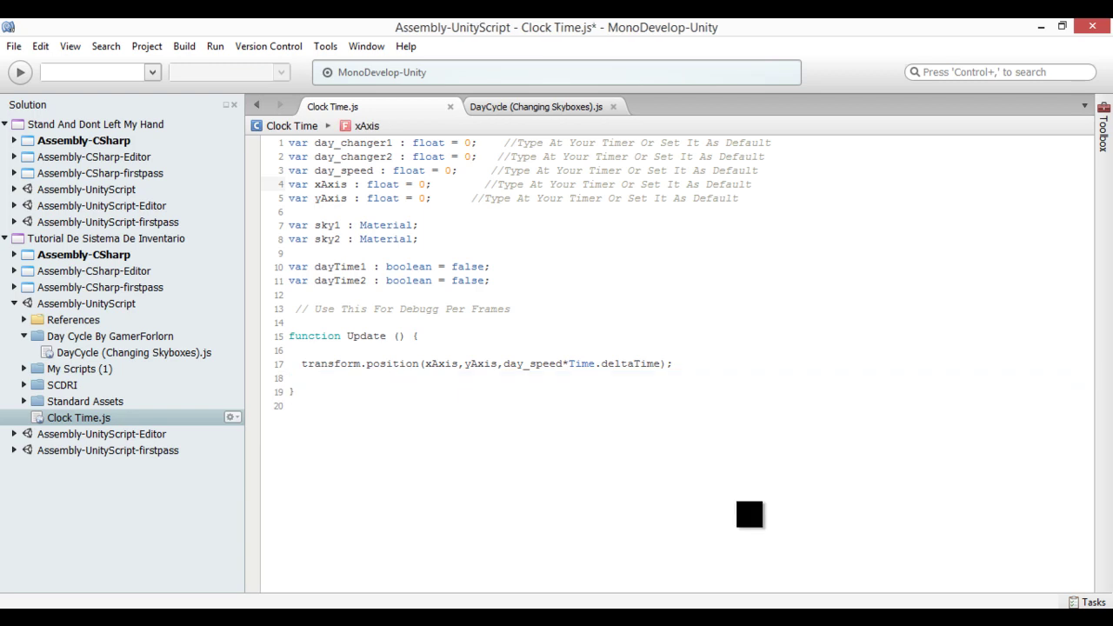
type("5")
key("Down")
key("End")
key("Left")
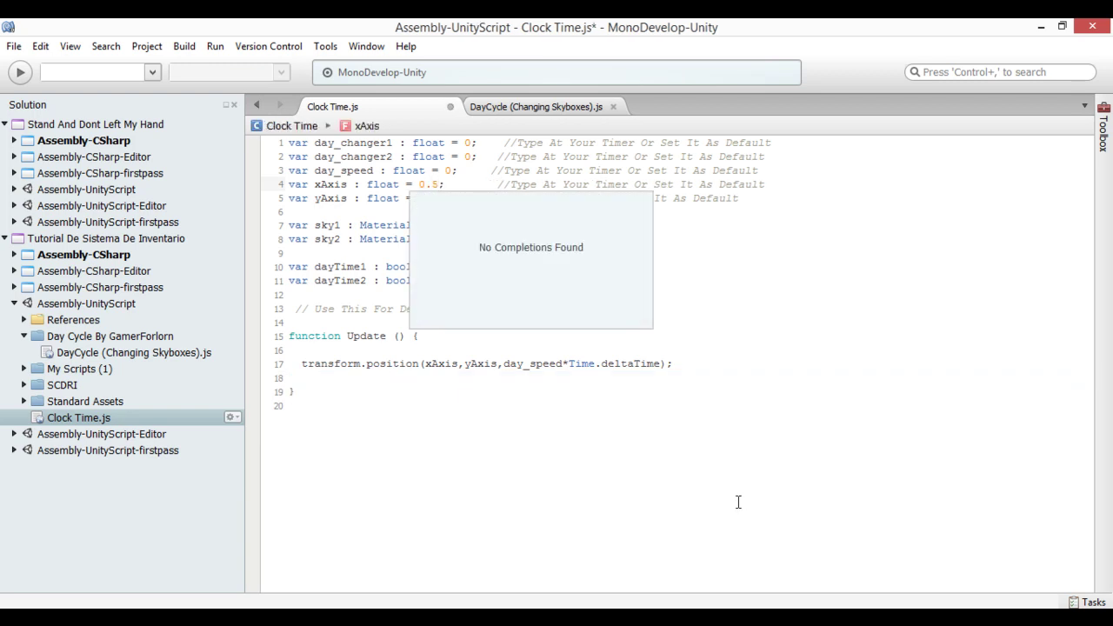
type(".")
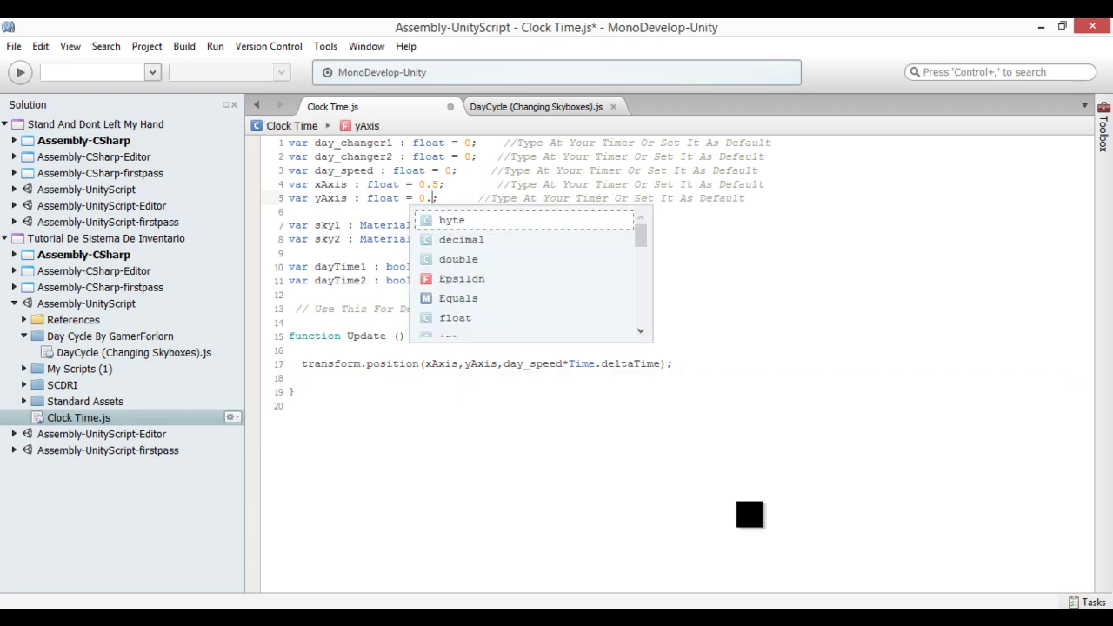
type("1")
key("Left")
key("Left")
key("Left")
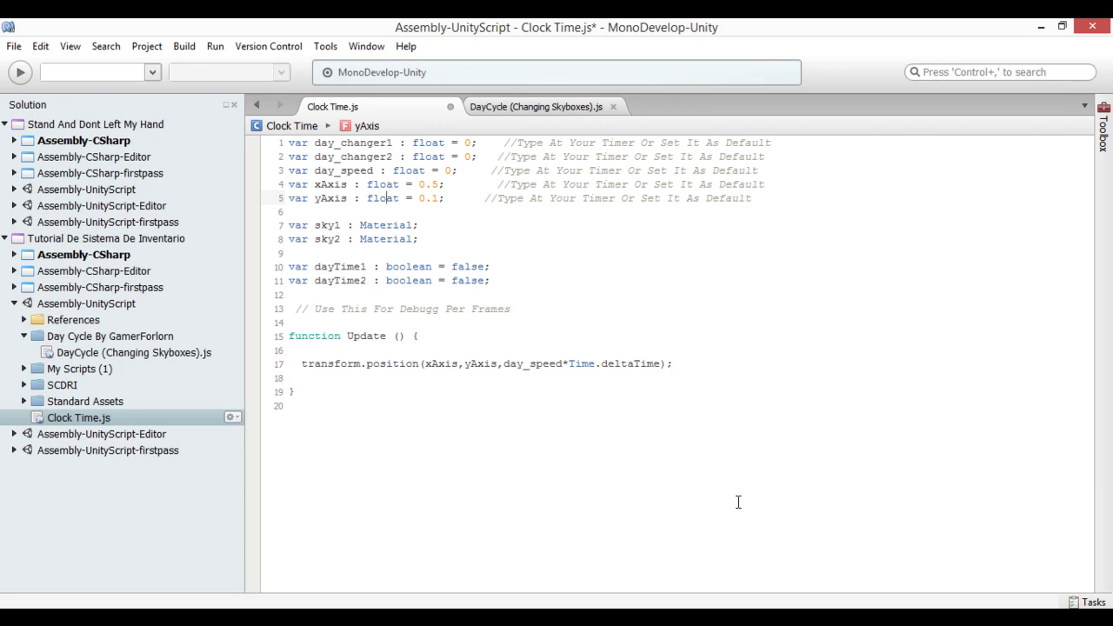
Rename day_speed to speed in the line 17 call, giving speed*Time.deltaTime.
key("Up")
key("Up")
key("ctrl+shift+Left")
key("ctrl+shift+Left")
key("Menu")
key("Down")
key("Return")
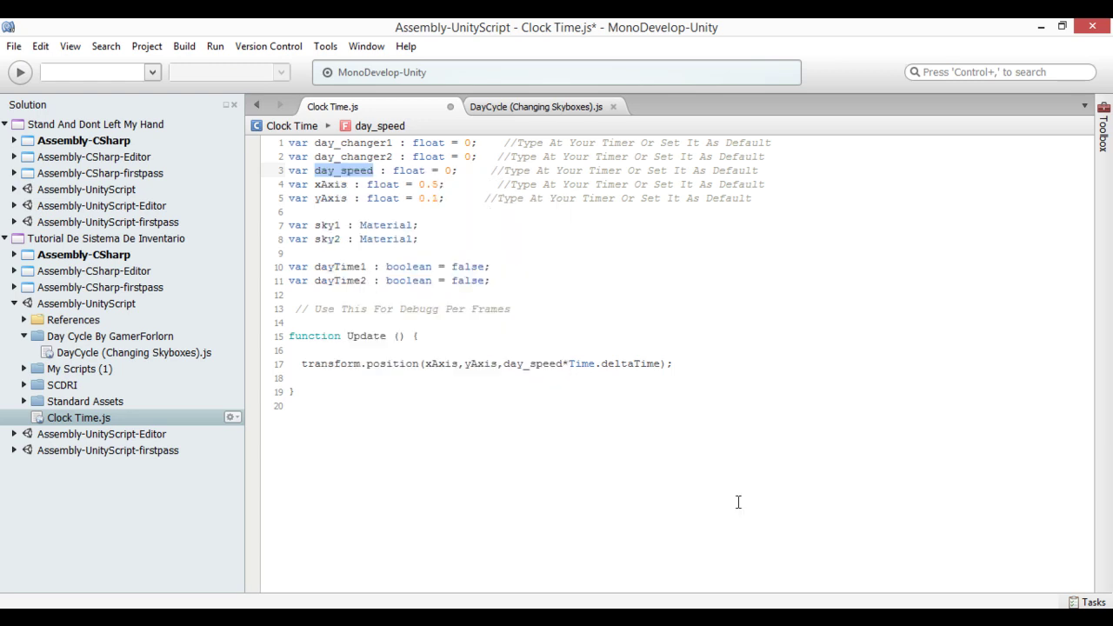
key("Down")
key("Down")
key("Down")
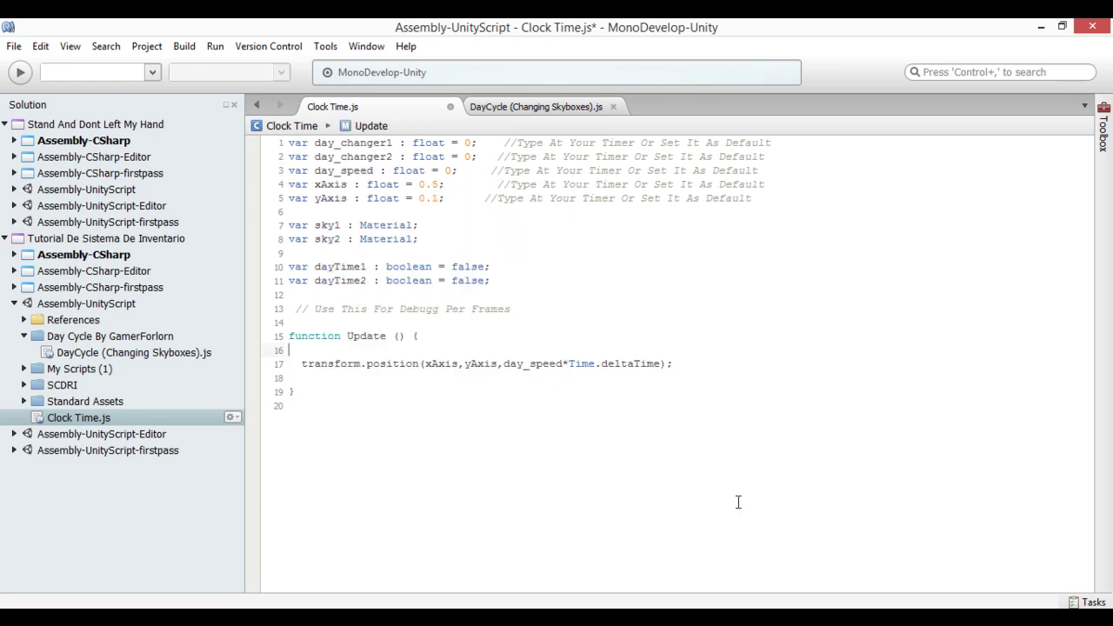
key("Down")
key("ctrl+Right")
key("ctrl+Right")
key("ctrl+Right")
key("ctrl+shift+Right")
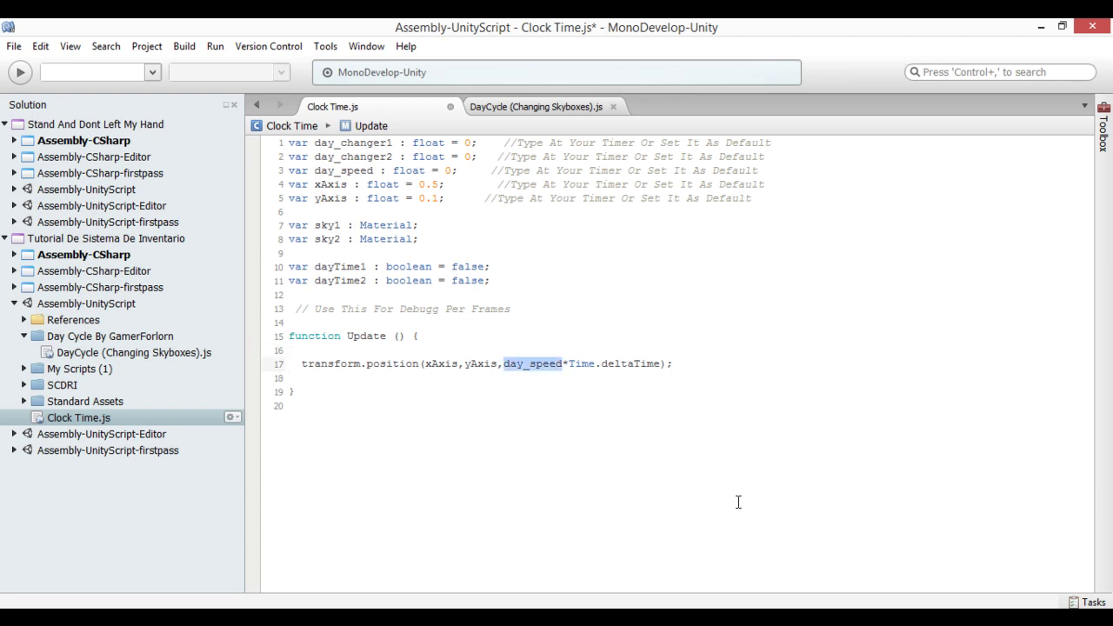
key("ctrl+Left")
key("BackSpace")
key("BackSpace")
key("BackSpace")
key("BackSpace")
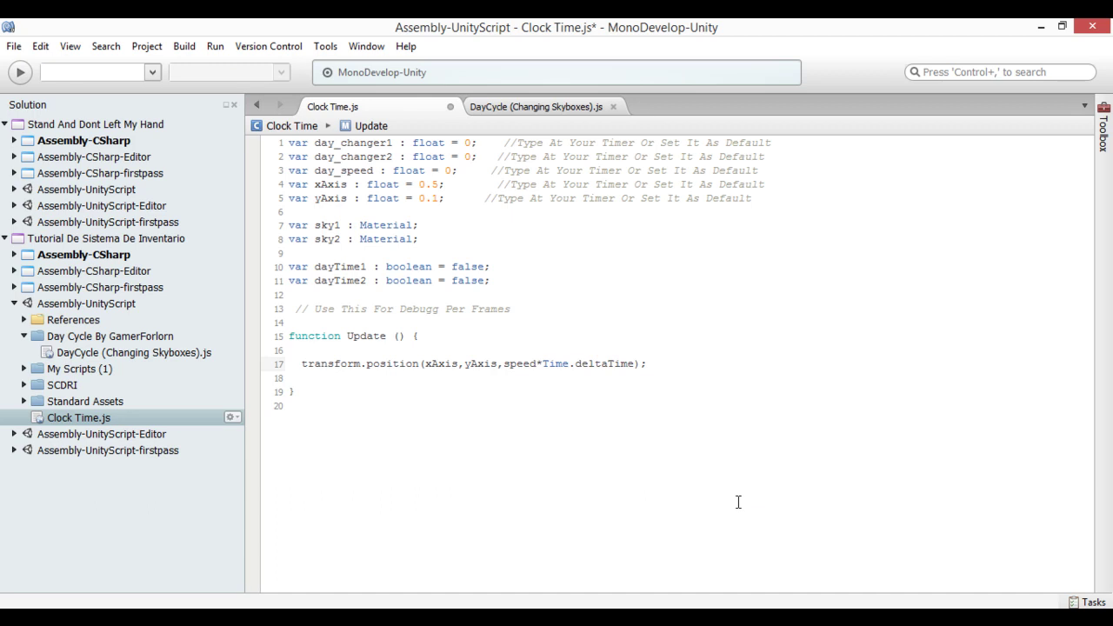
Rename the day_speed declaration to var speed and save the script.
key("ctrl+alt+Left")
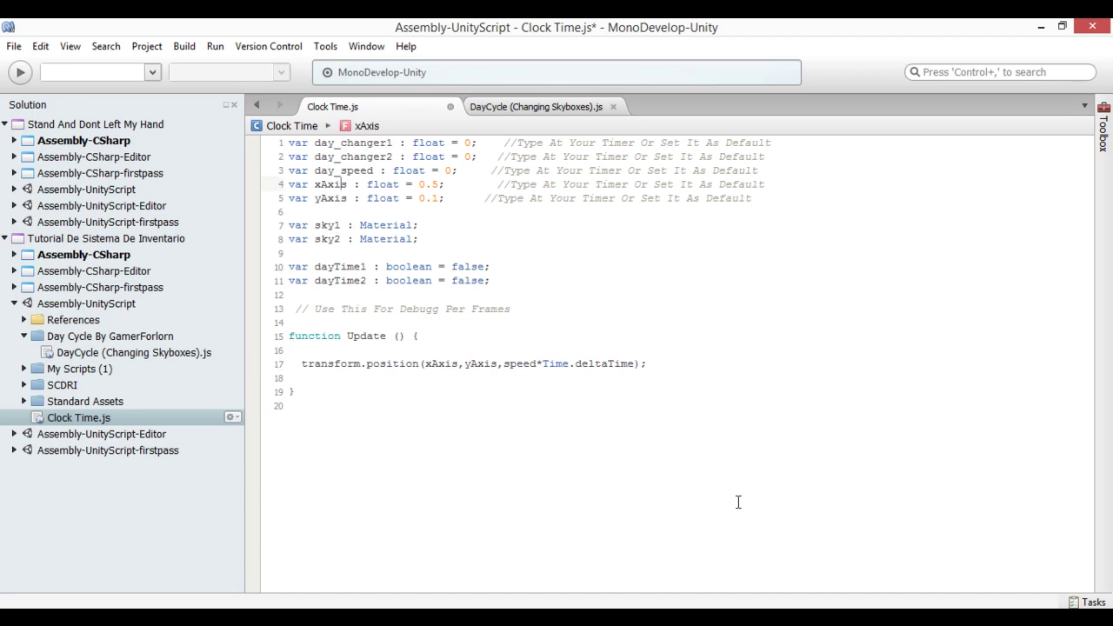
key("Up")
key("BackSpace")
key("BackSpace")
key("BackSpace")
key("BackSpace")
key("BackSpace")
key("BackSpace")
key("BackSpace")
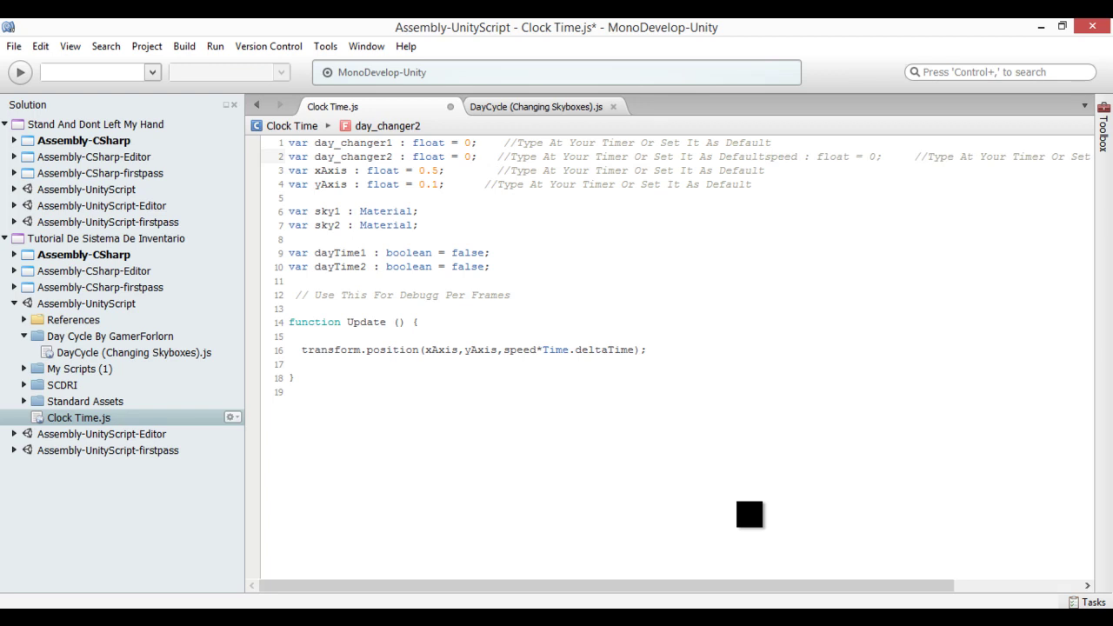
key("Return")
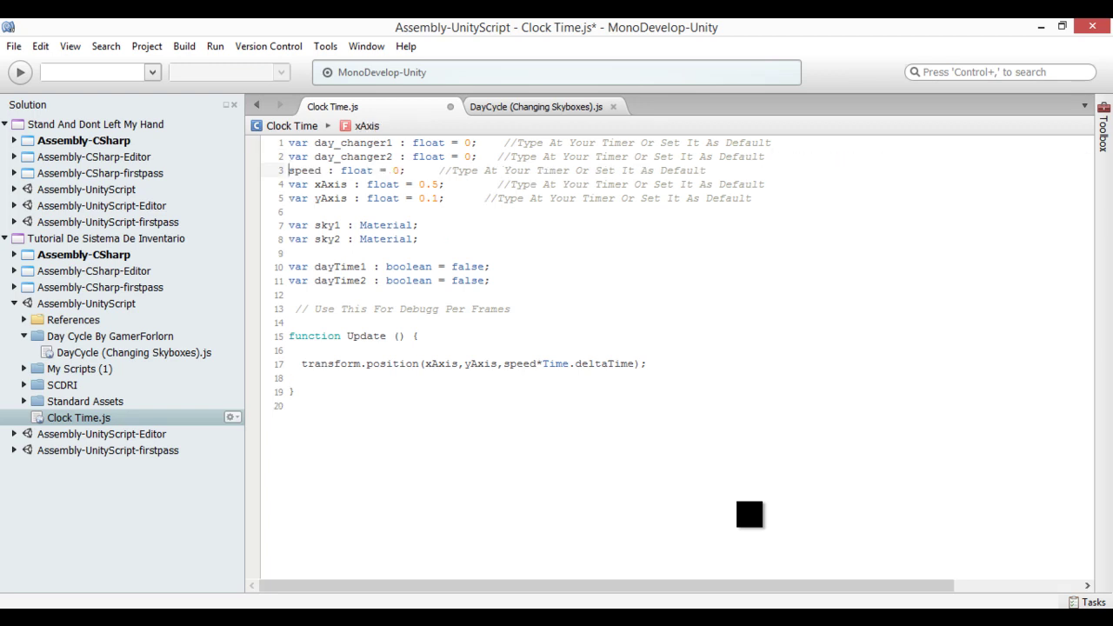
type("var")
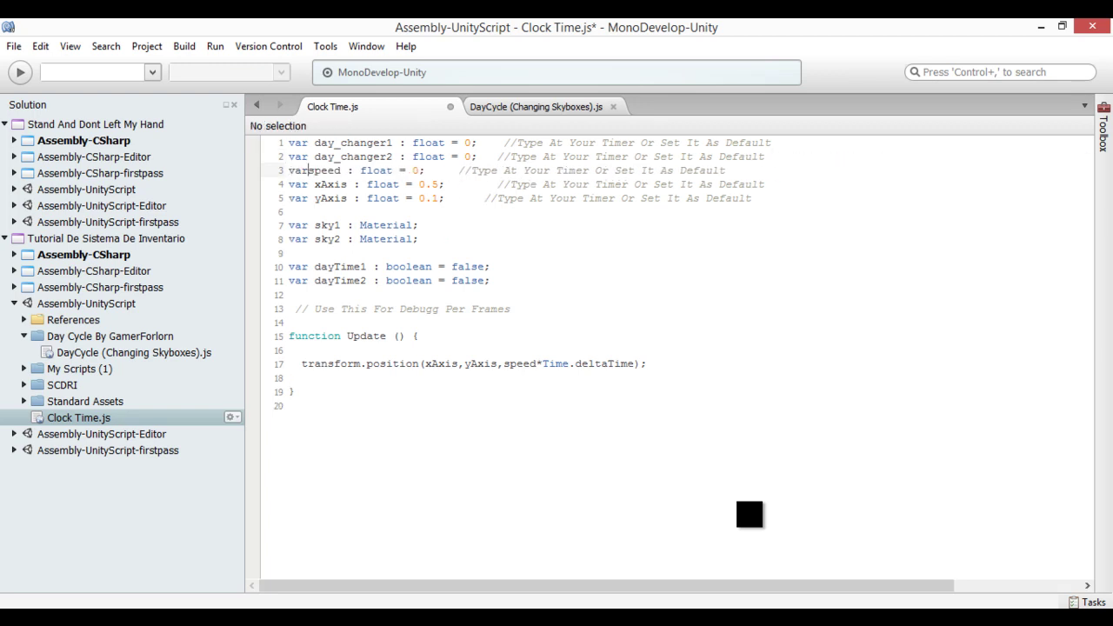
key("Down")
key("Down")
key("Down")
key("End")
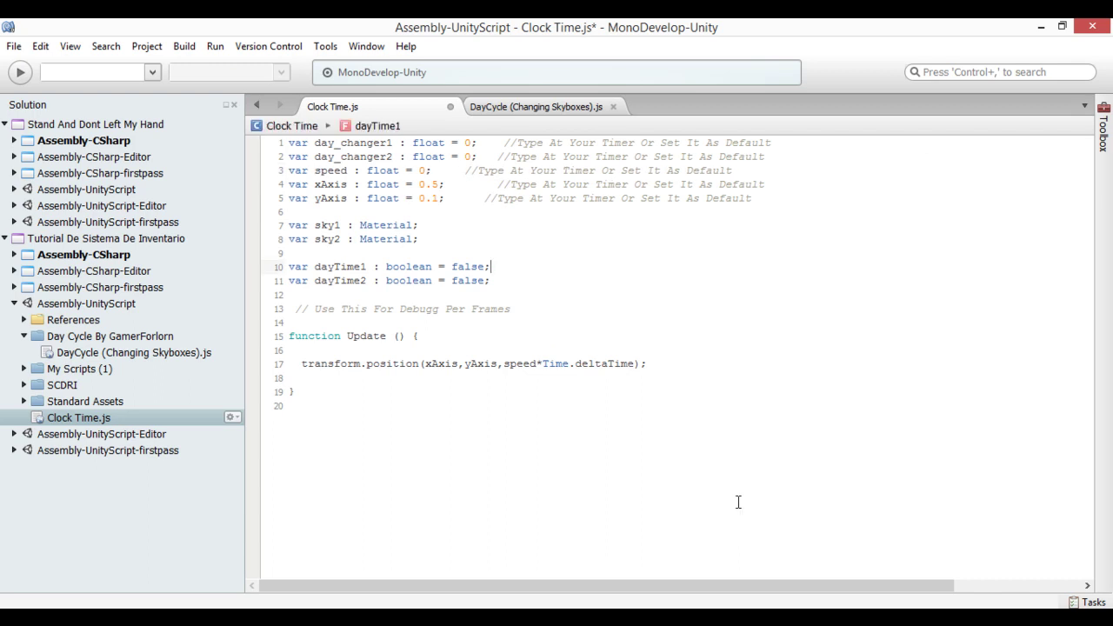
key("ctrl+s")
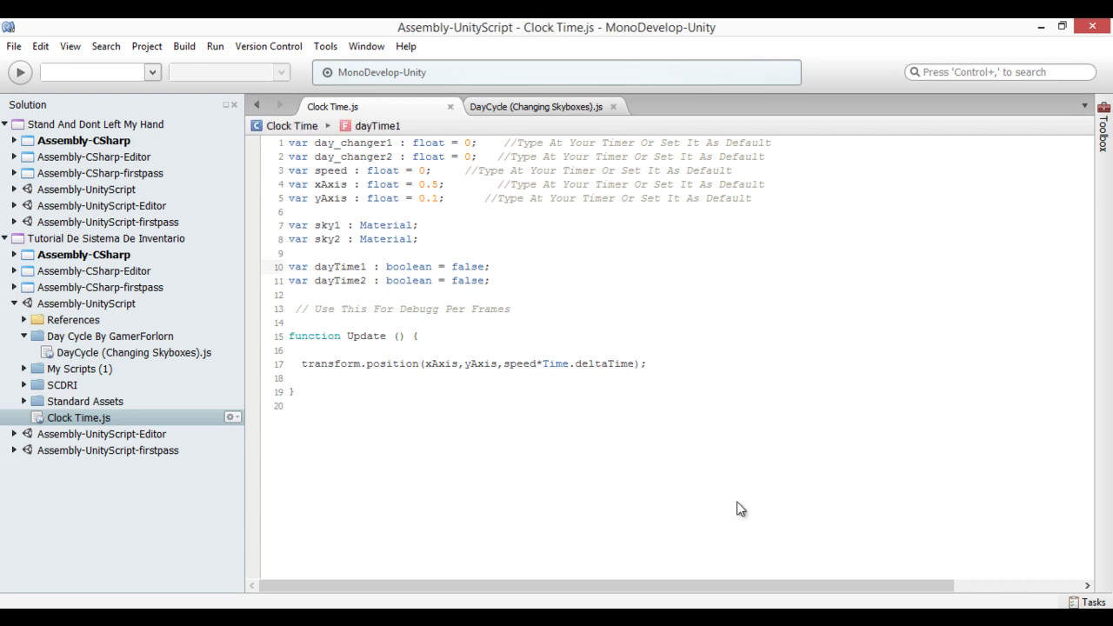
key("alt+Tab")
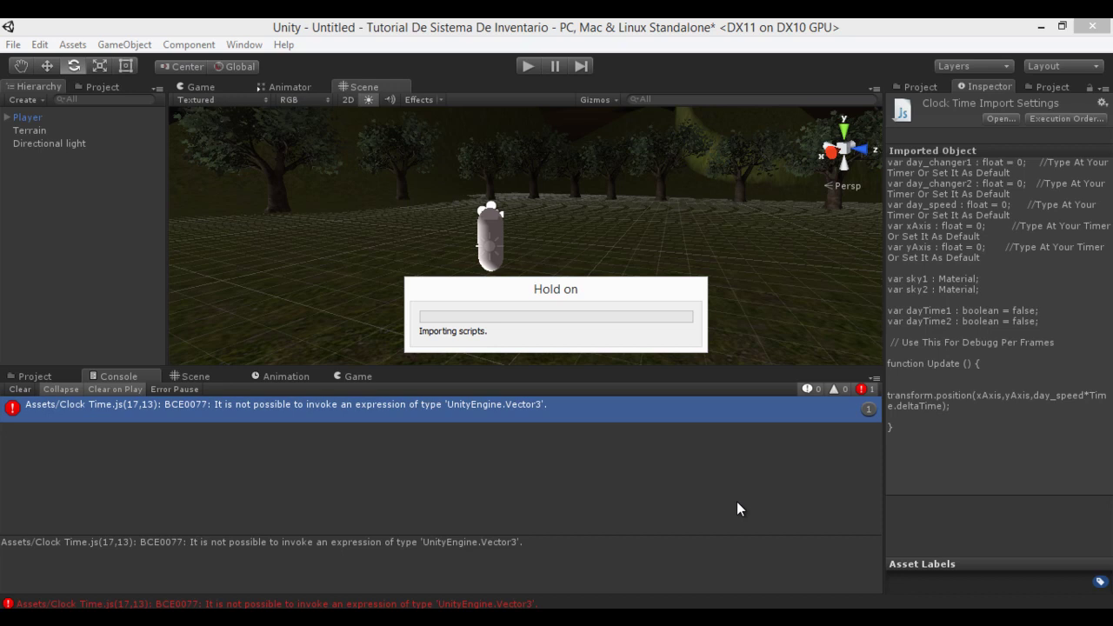
Confirm Clock Time.js reimports without errors and shows Sky 1 and Sky 2 slots.
left_click(738, 504)
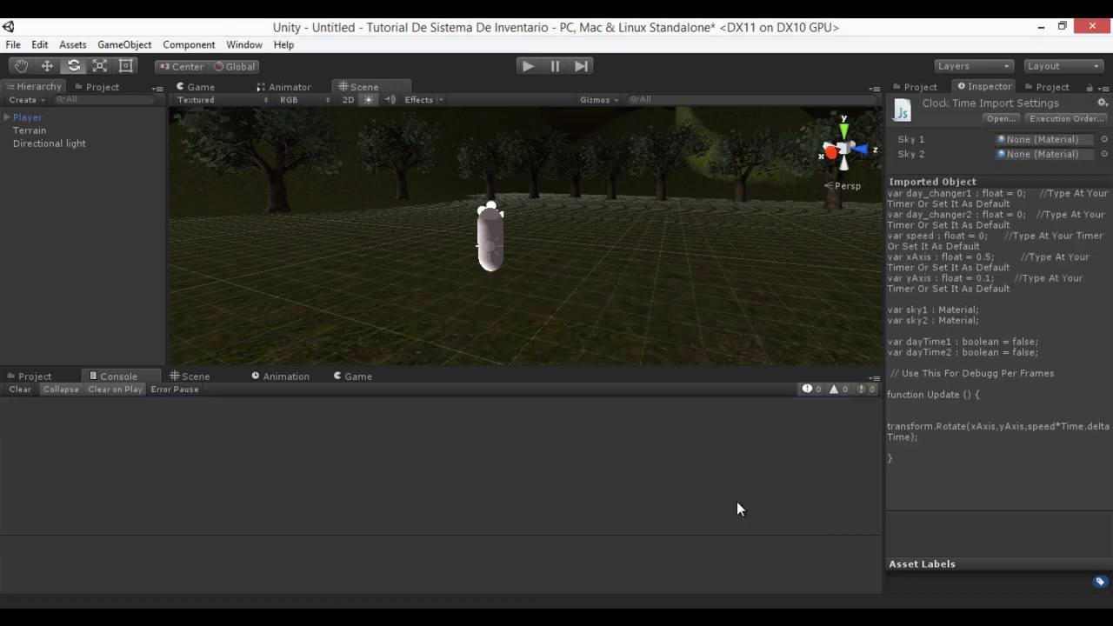
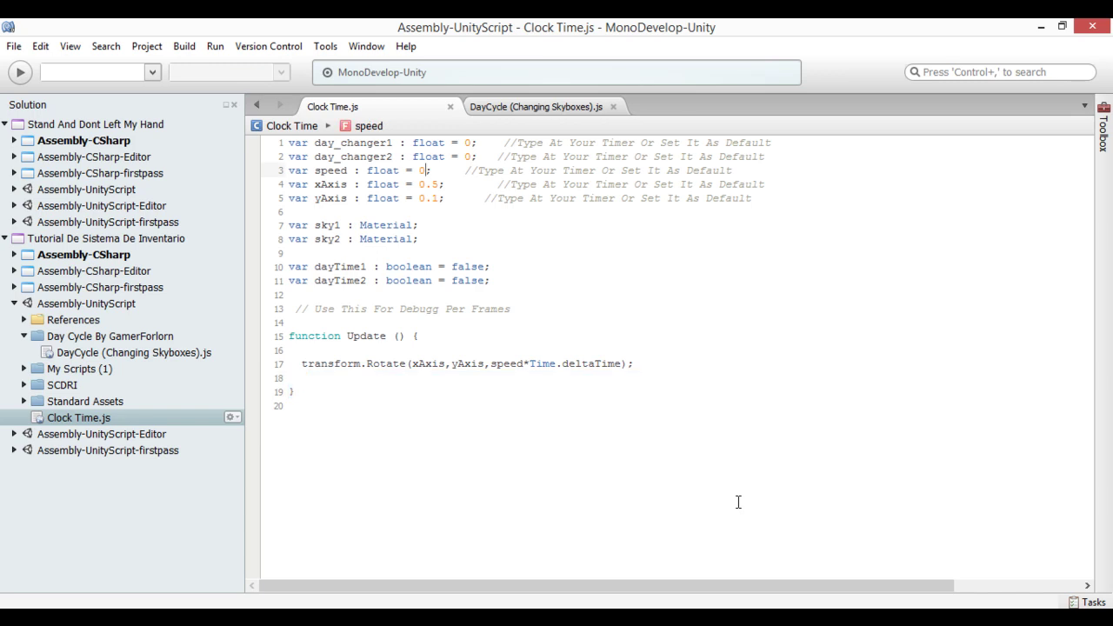
Set day_changer1 and day_changer2 to 10.0 and speed to 0.5, checking DayCycle for reference.
type(".0")
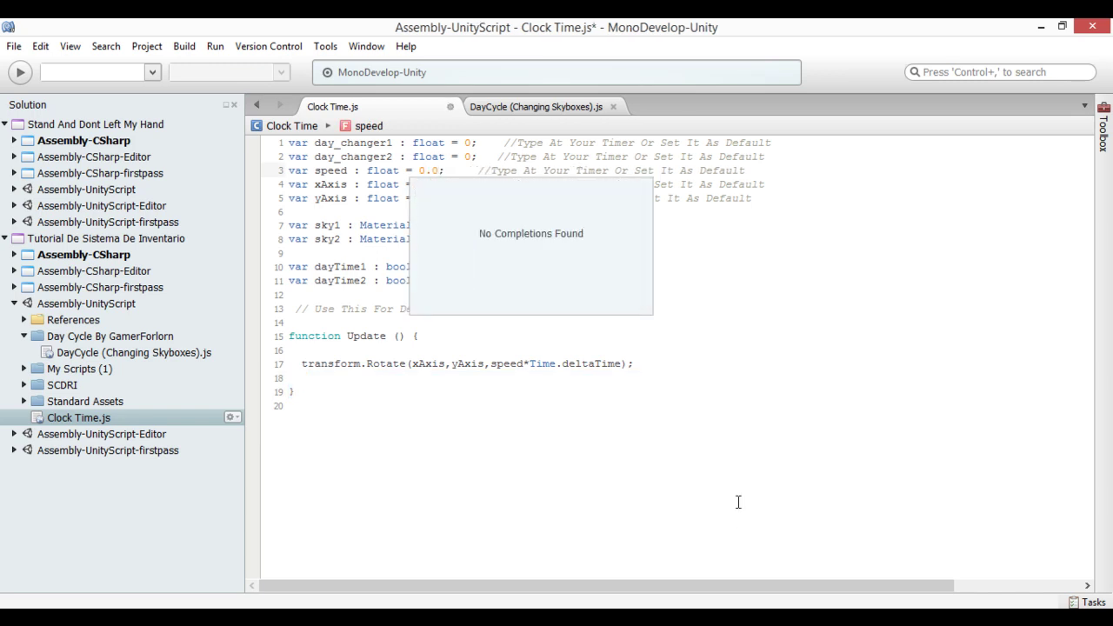
key("ctrl+Tab")
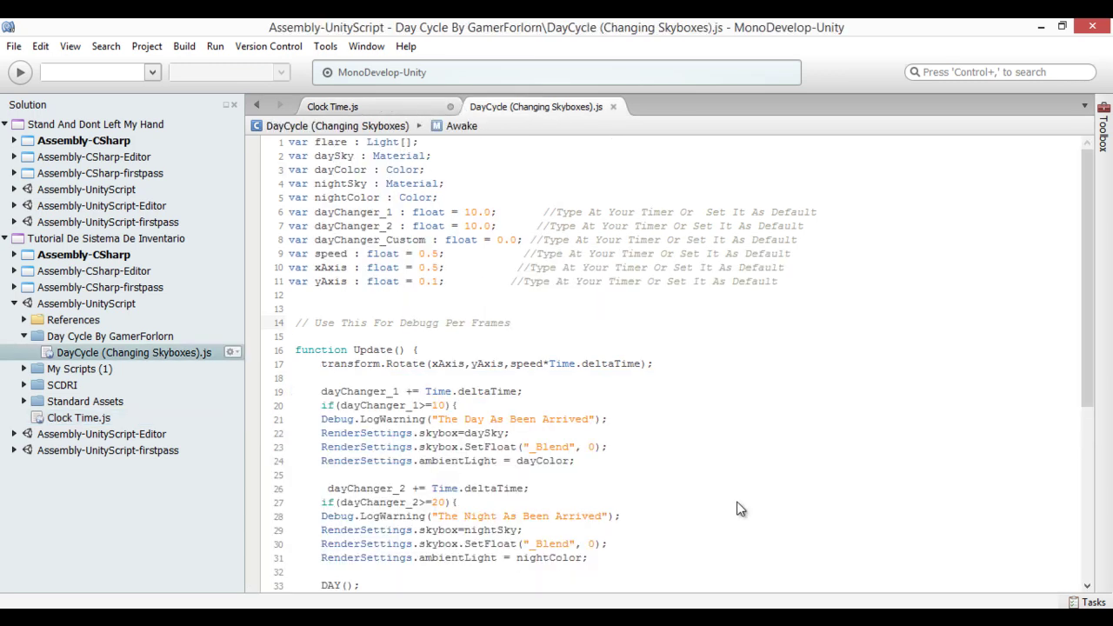
key("ctrl+Tab")
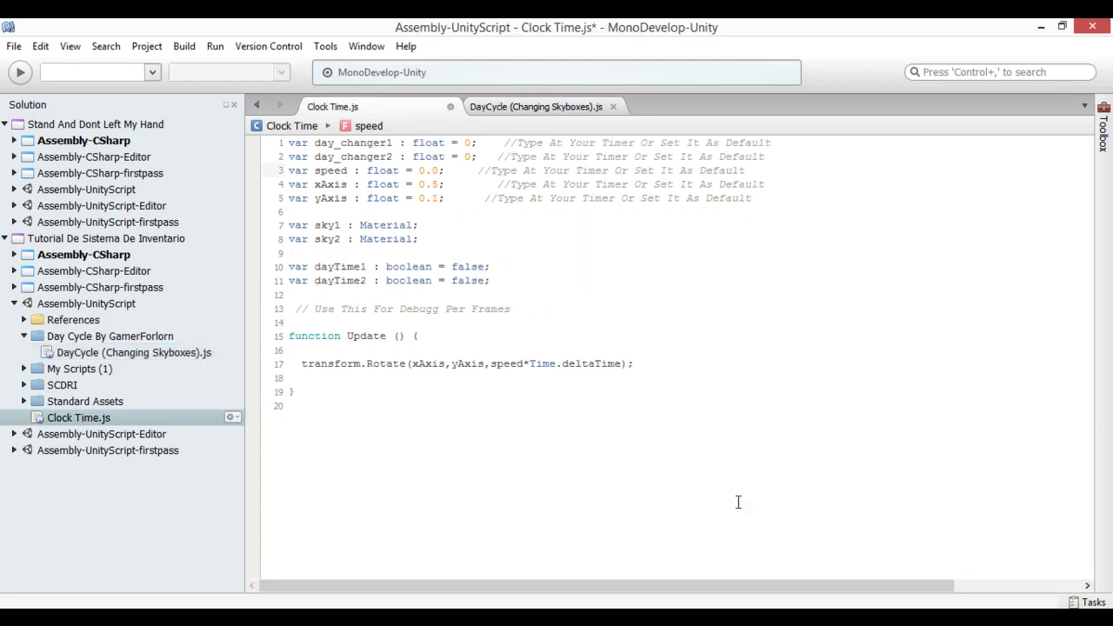
type("5")
key("Up")
key("Up")
key("Right")
key("Right")
key("Right")
type("1")
key("Down")
key("Left")
type("1")
key("Right")
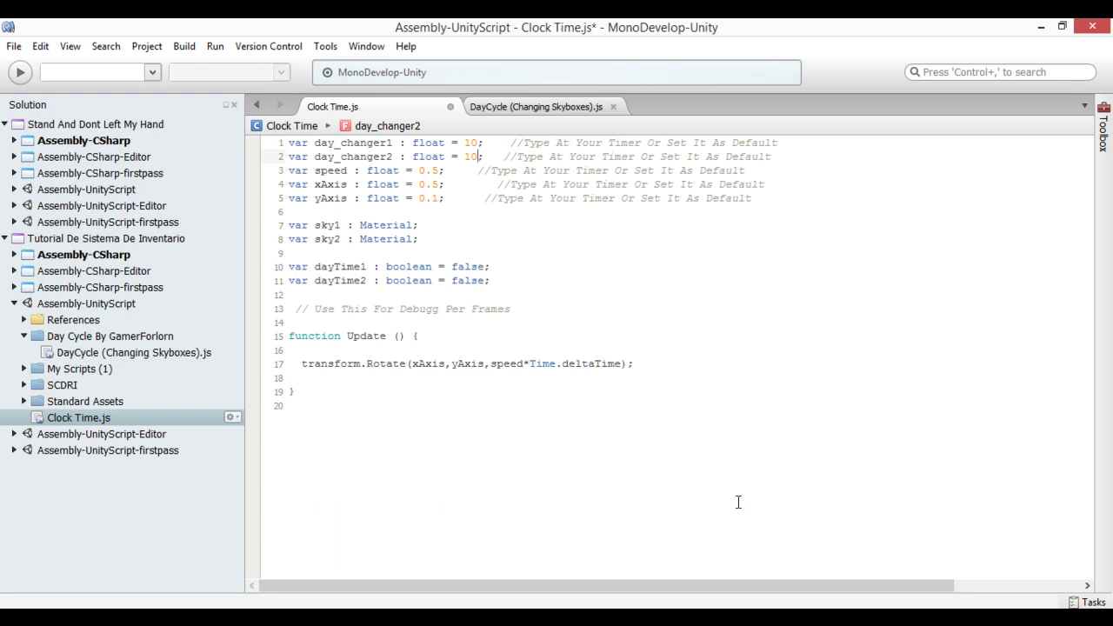
type(".")
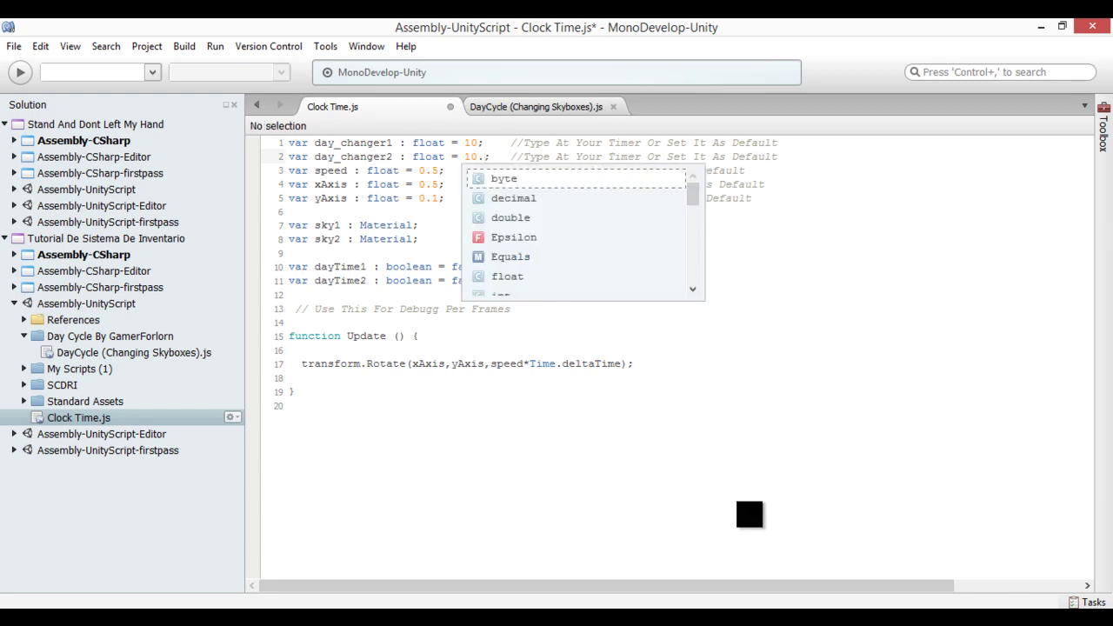
type("0")
Save Clock Time.js and return to Unity.
key("Up")
key("Left")
key("Left")
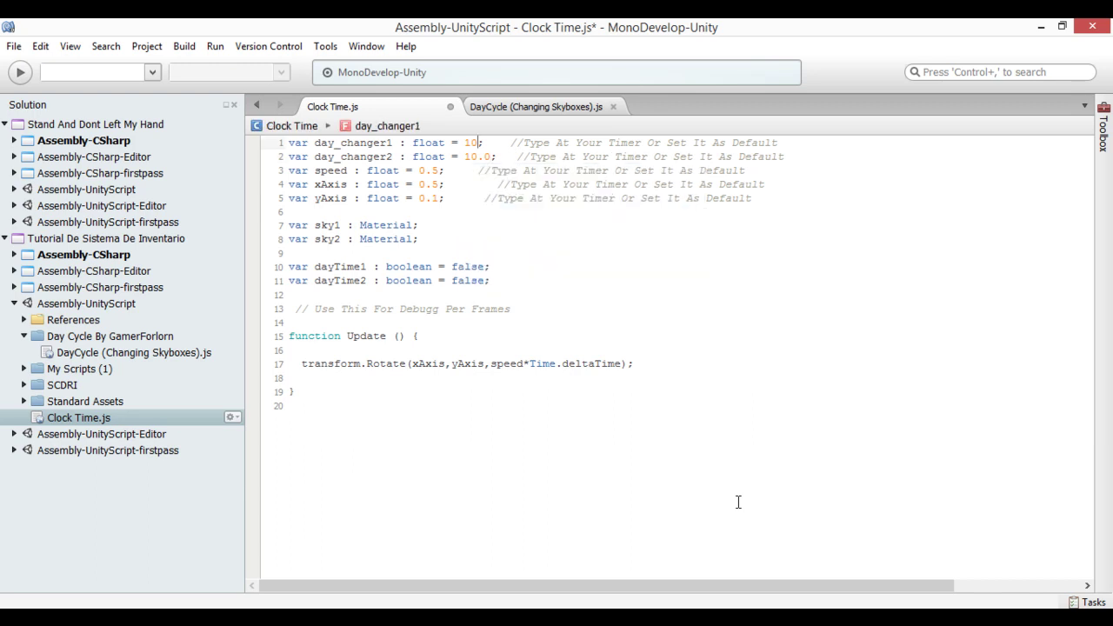
type(".0")
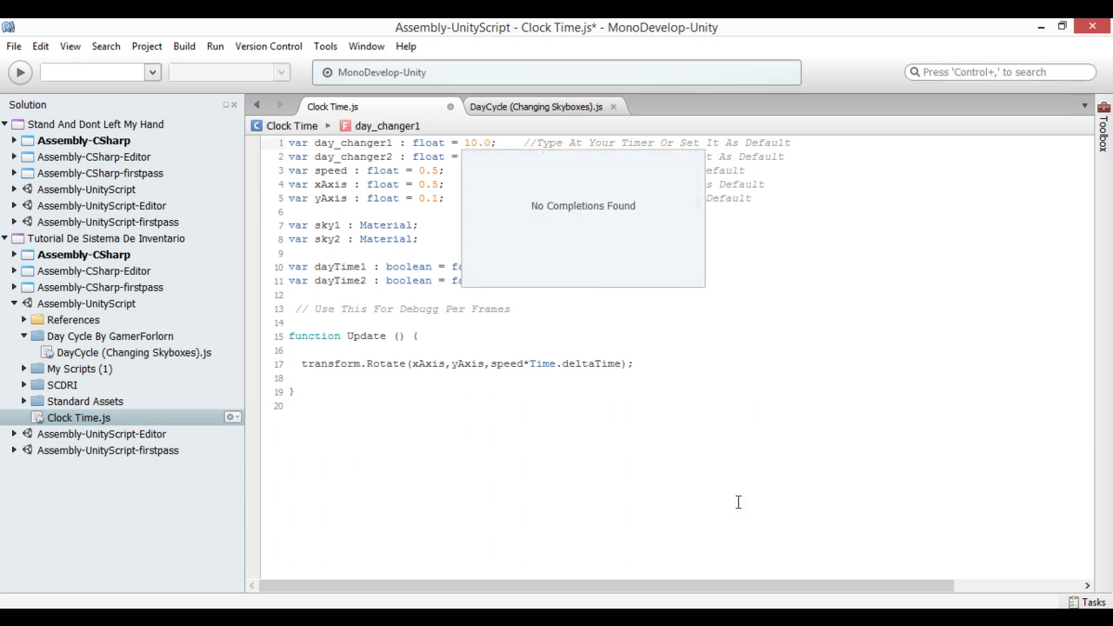
left_click(738, 501)
key("ctrl+s")
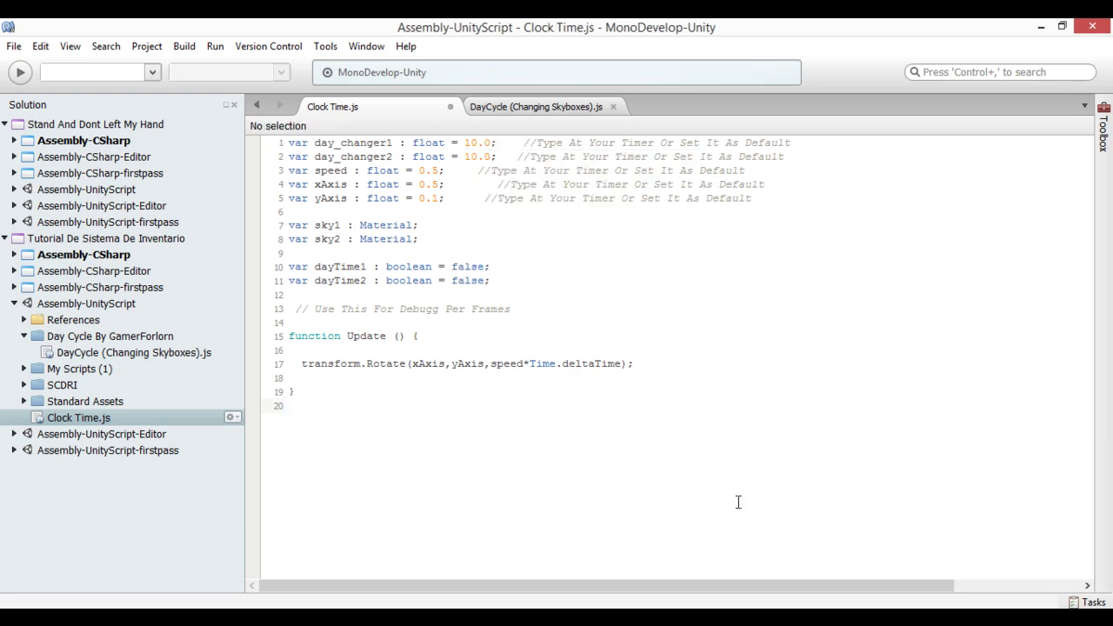
key("alt+Tab")
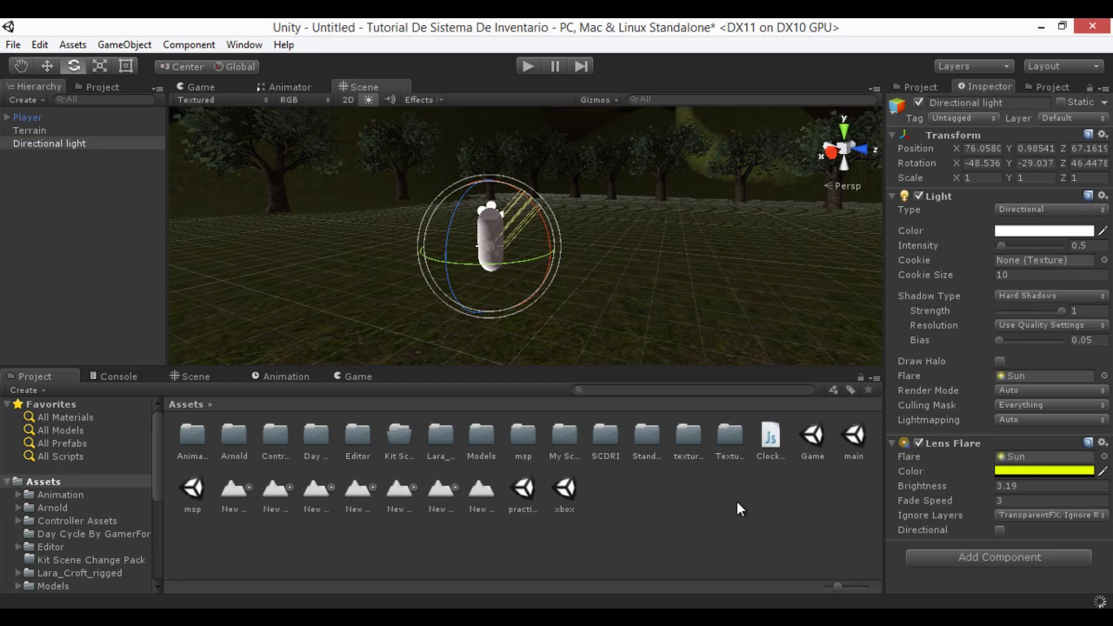
Search components for 'clock' and add the Clock Time script to the Directional light.
left_click(999, 556)
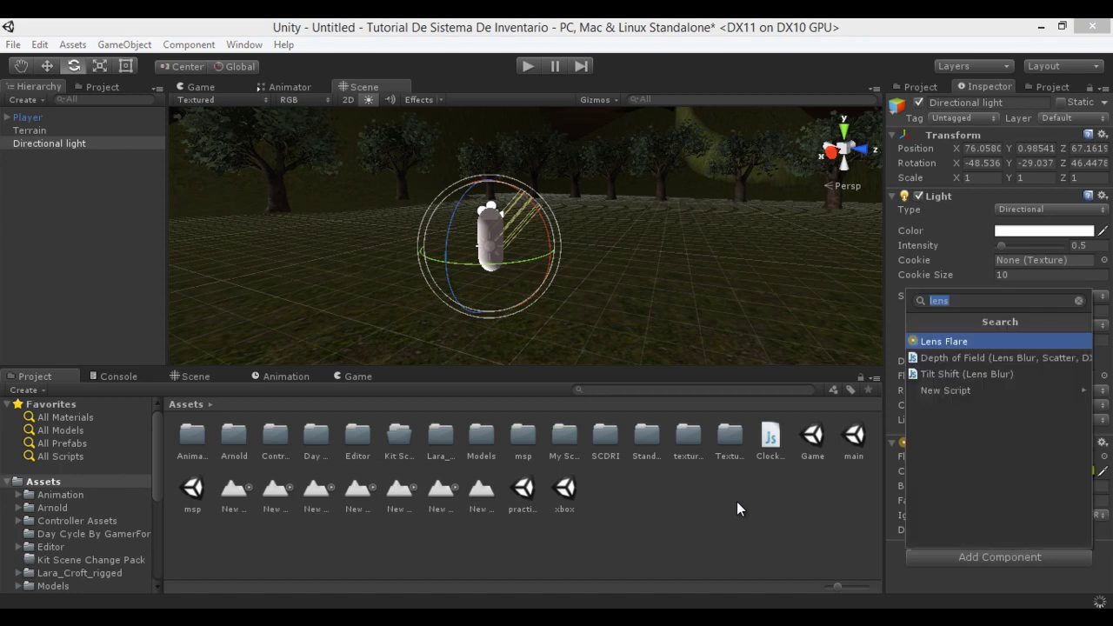
key("BackSpace")
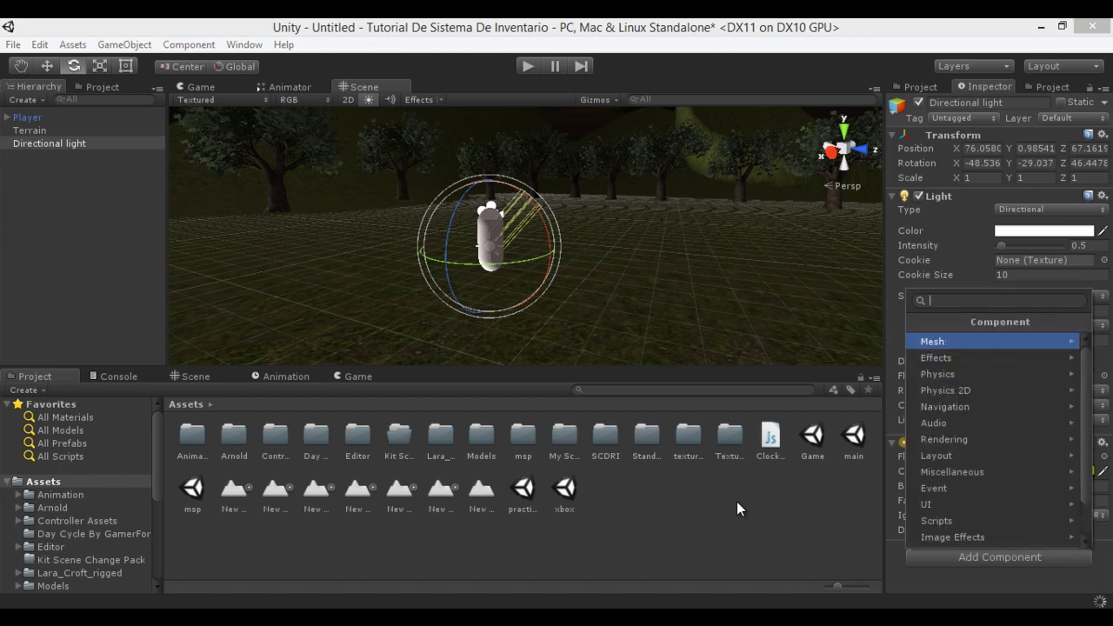
key("Return")
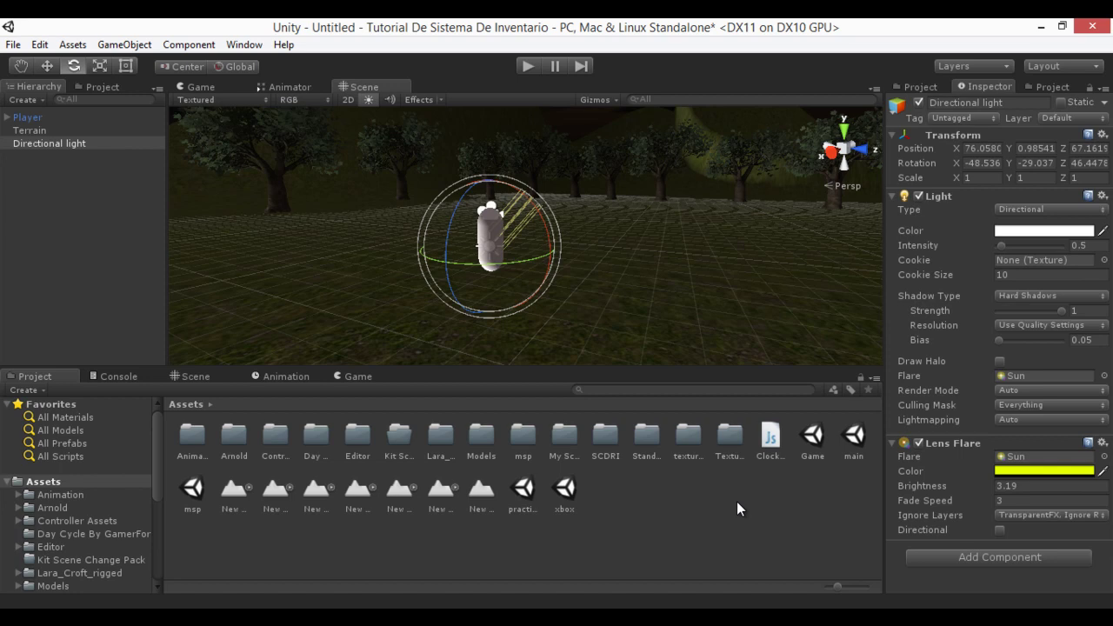
key("ctrl+shift+a")
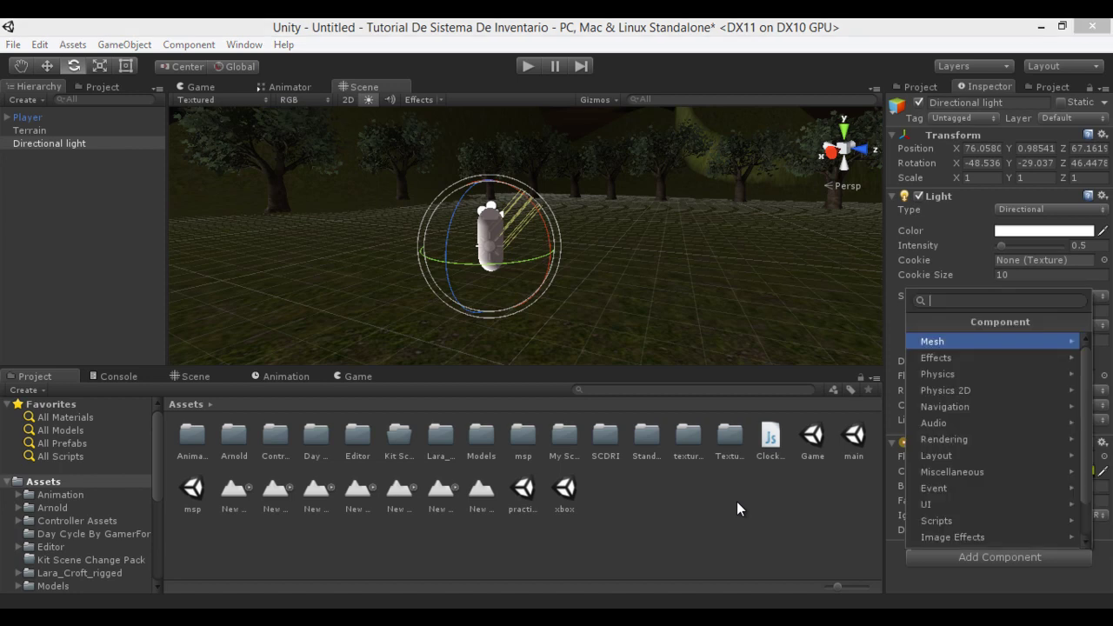
type("colck")
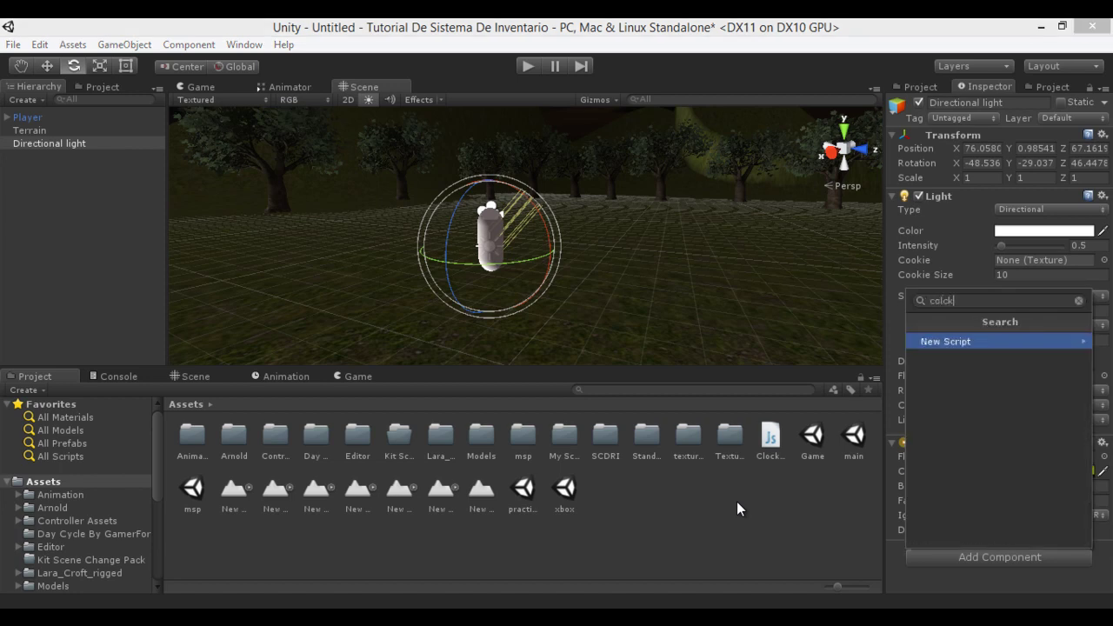
key("BackSpace")
key("BackSpace")
key("BackSpace")
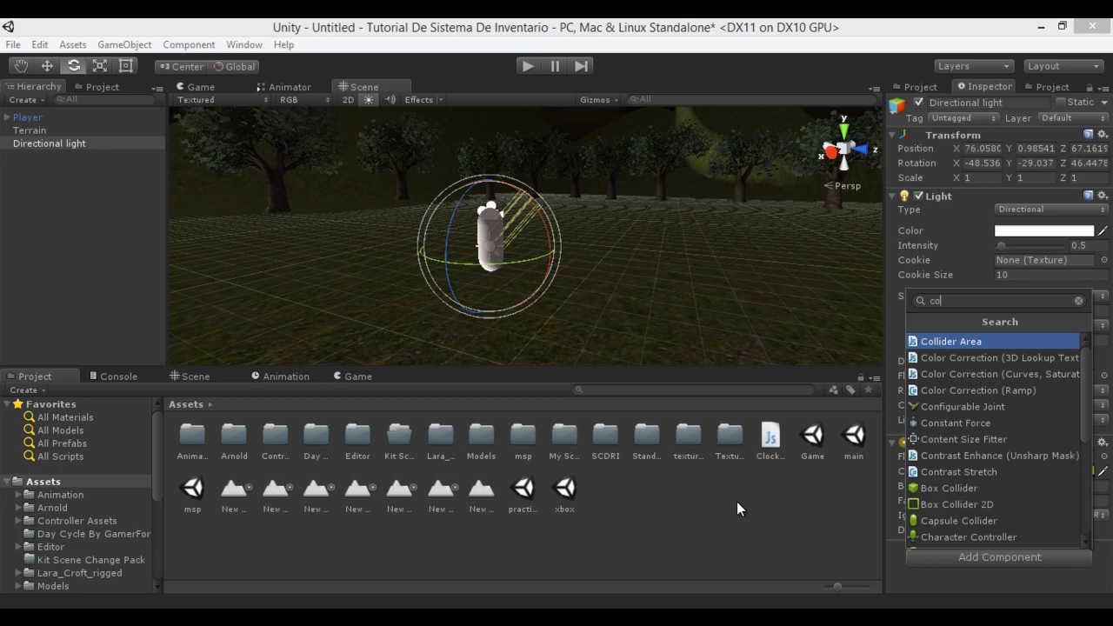
key("BackSpace")
type("lock")
key("Down")
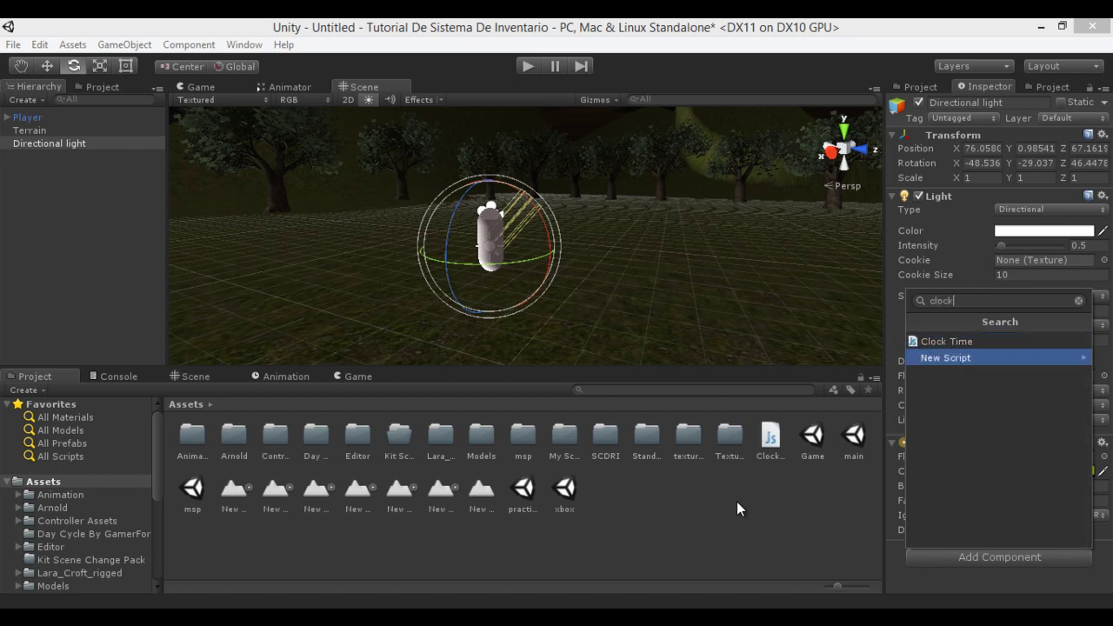
key("Return")
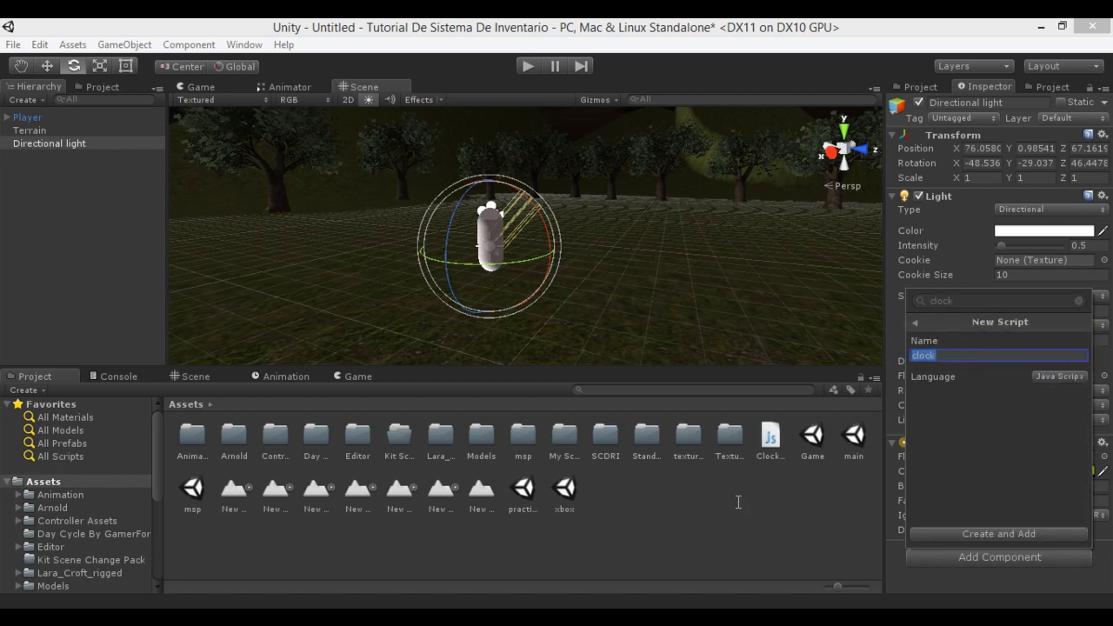
key("Return")
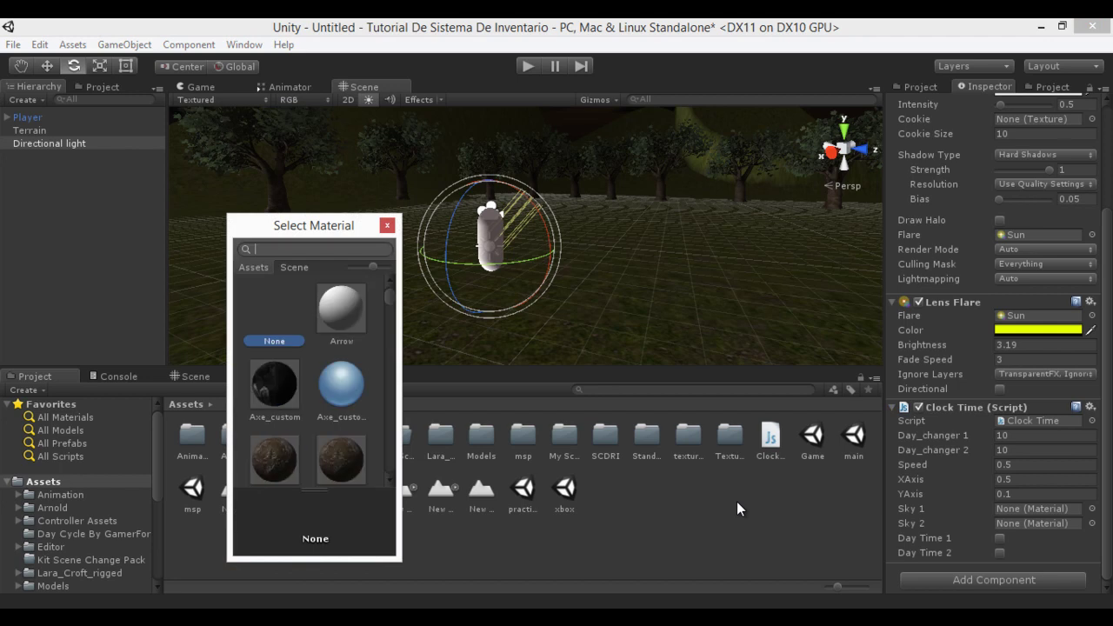
Assign StarryNight Skybox to Sky 1 and Eerie Skybox to Sky 2, then go back to MonoDevelop.
type("starry")
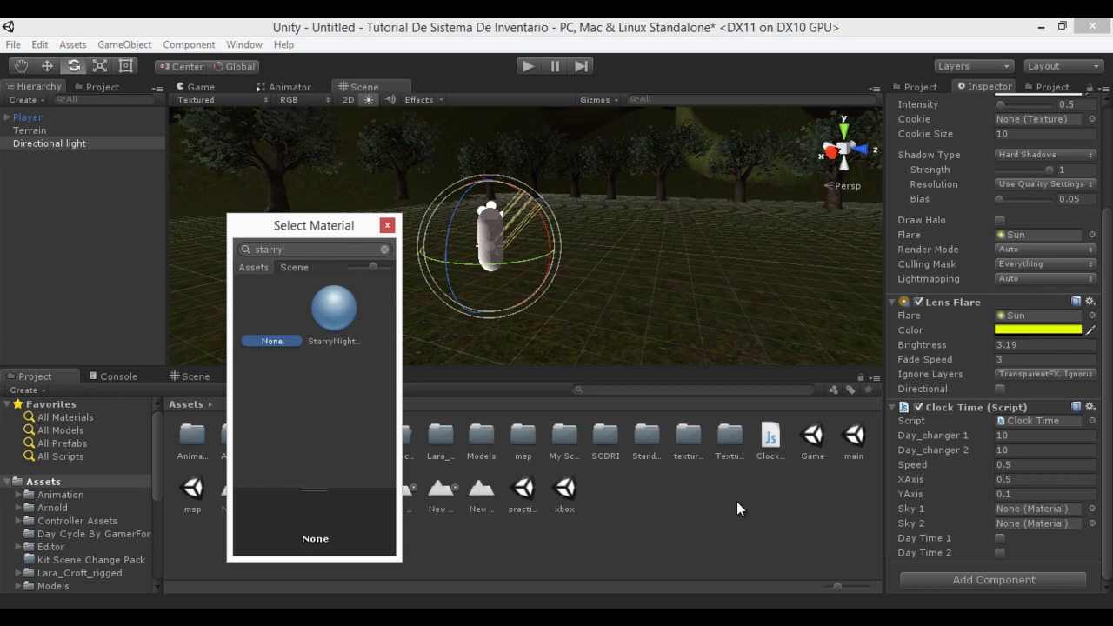
key("Right")
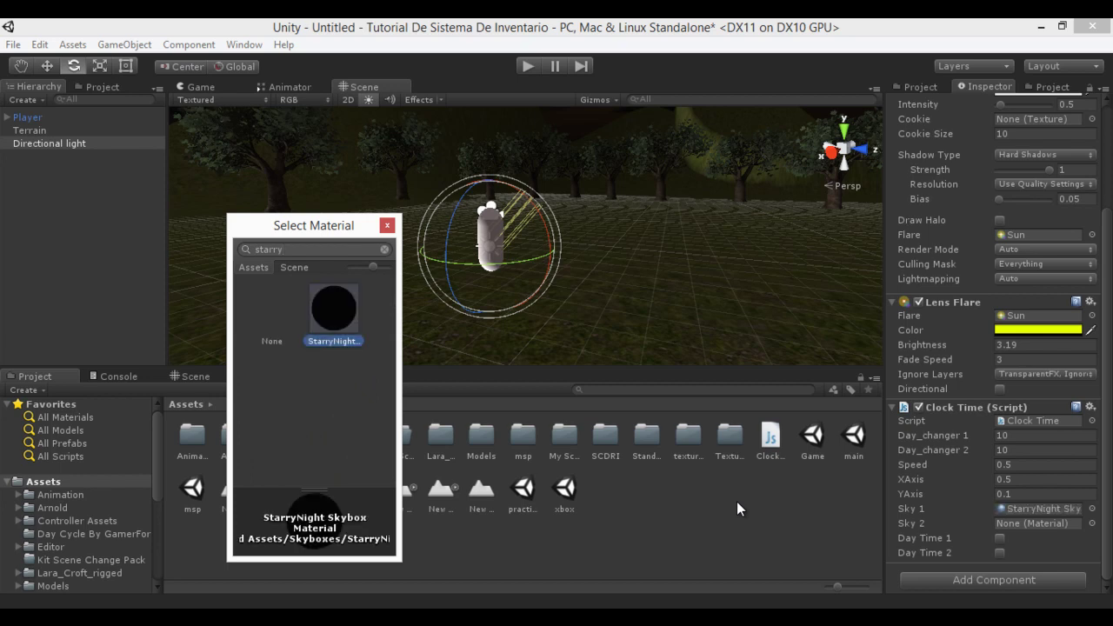
key("Return")
key("Return")
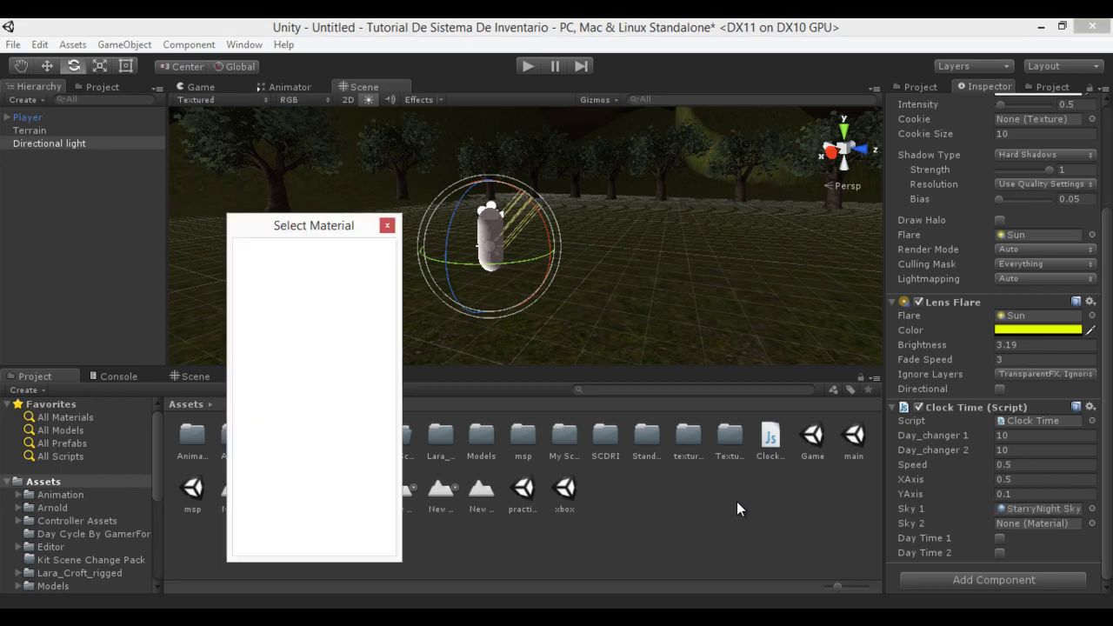
type("sky")
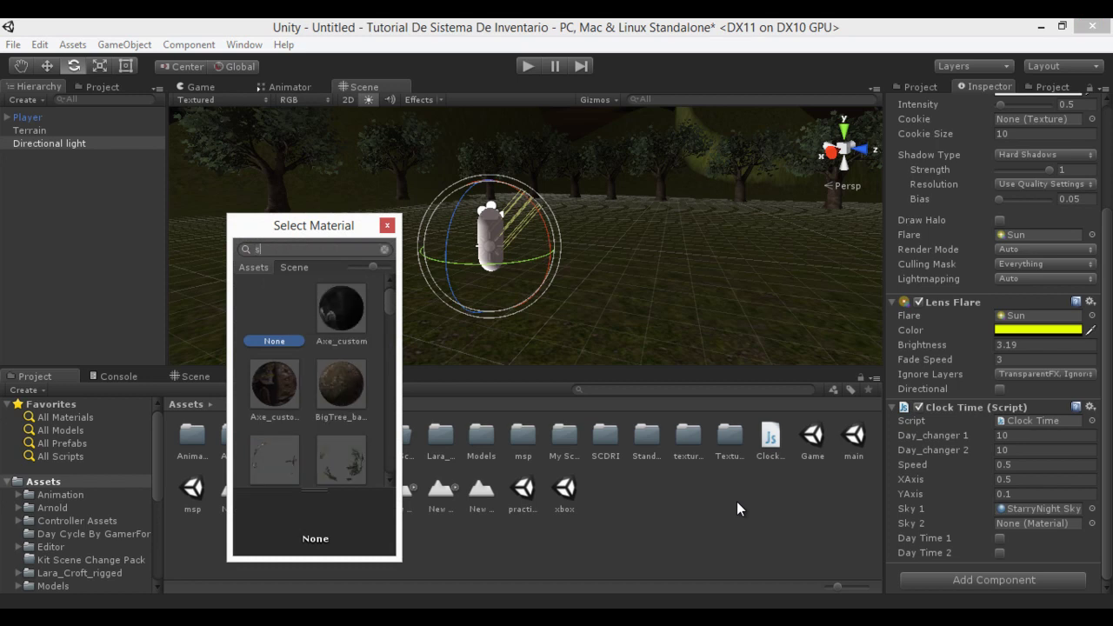
scroll(313, 383, "down", 2)
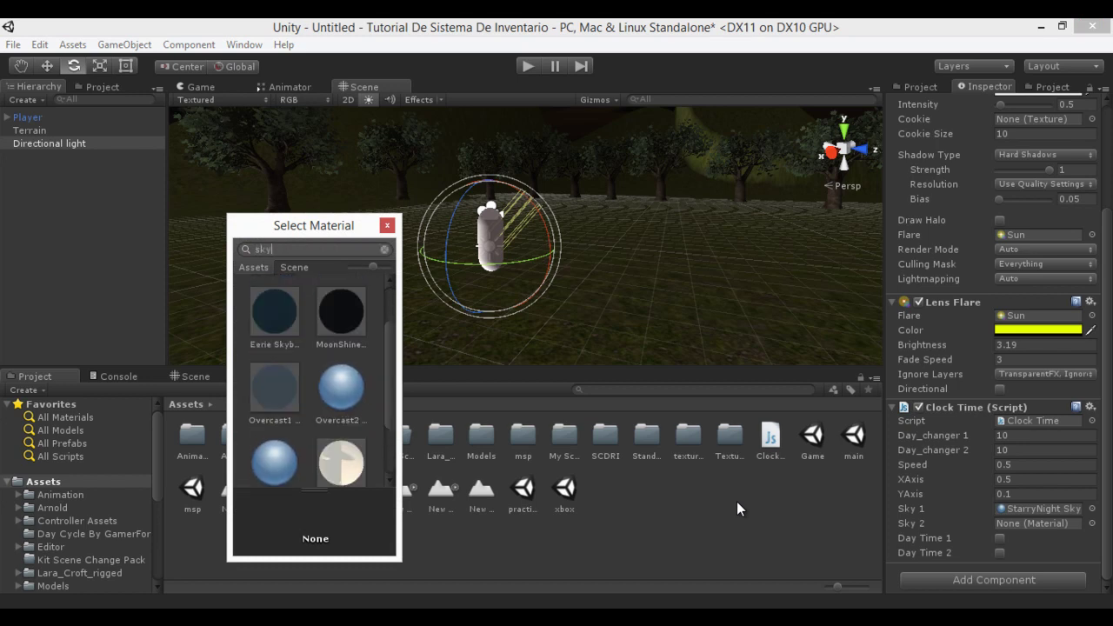
left_click(274, 311)
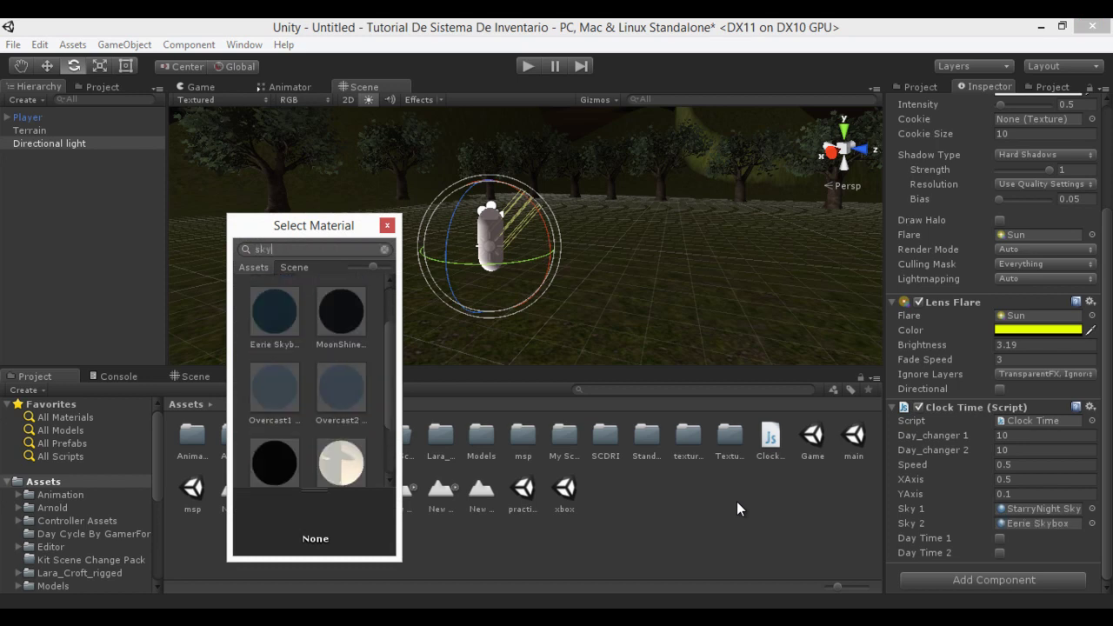
left_click(737, 502)
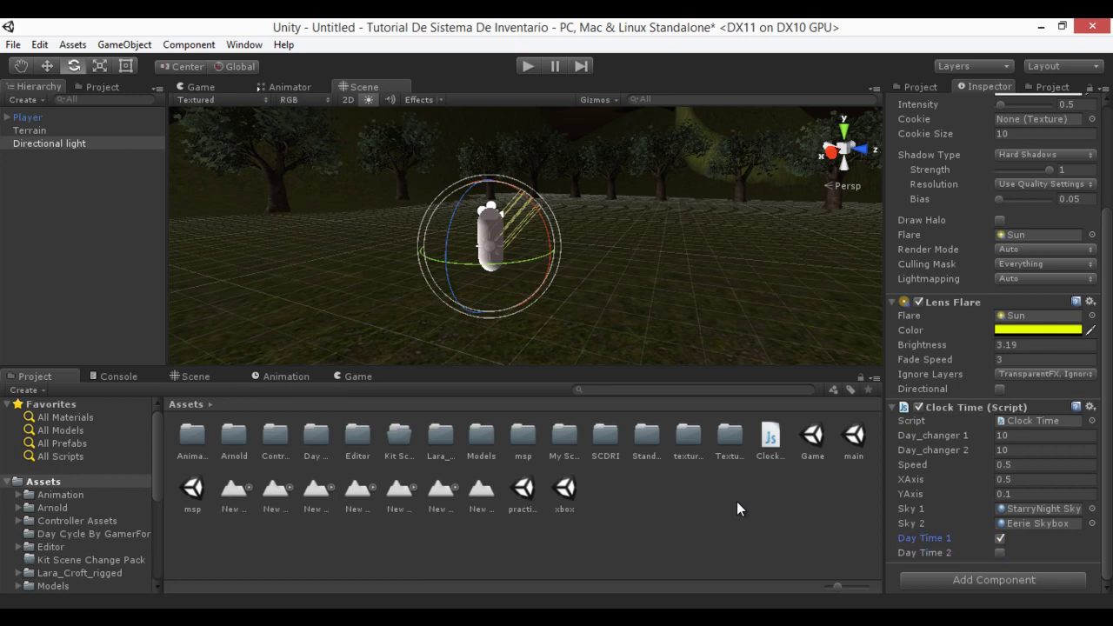
key("alt+Tab")
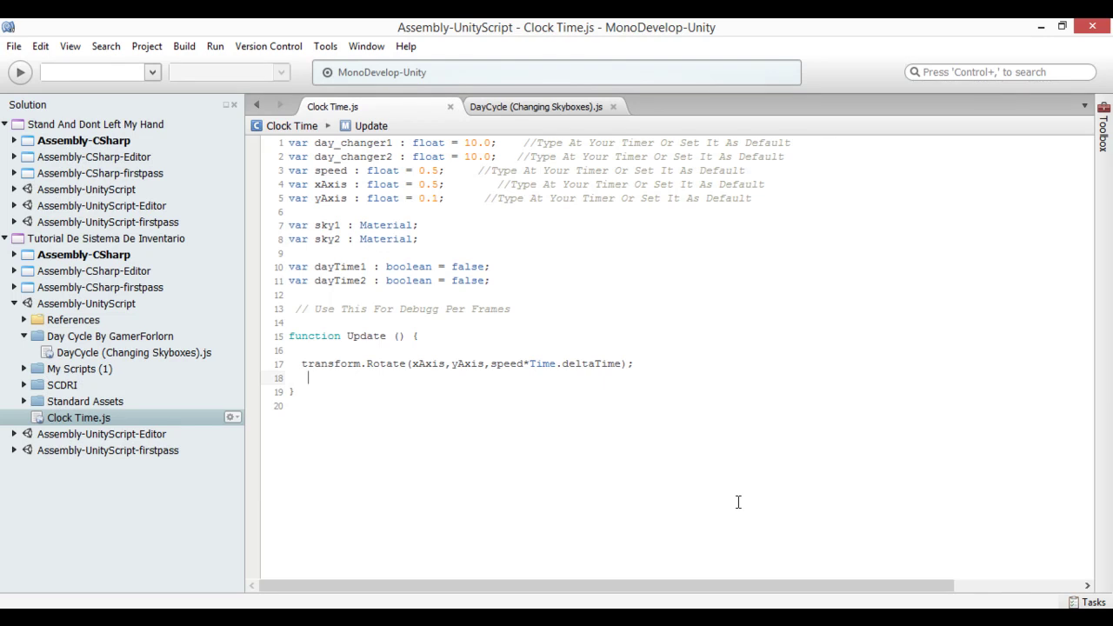
Rename the second timer variable to day_Changer2 in the declarations at the top.
key("Return")
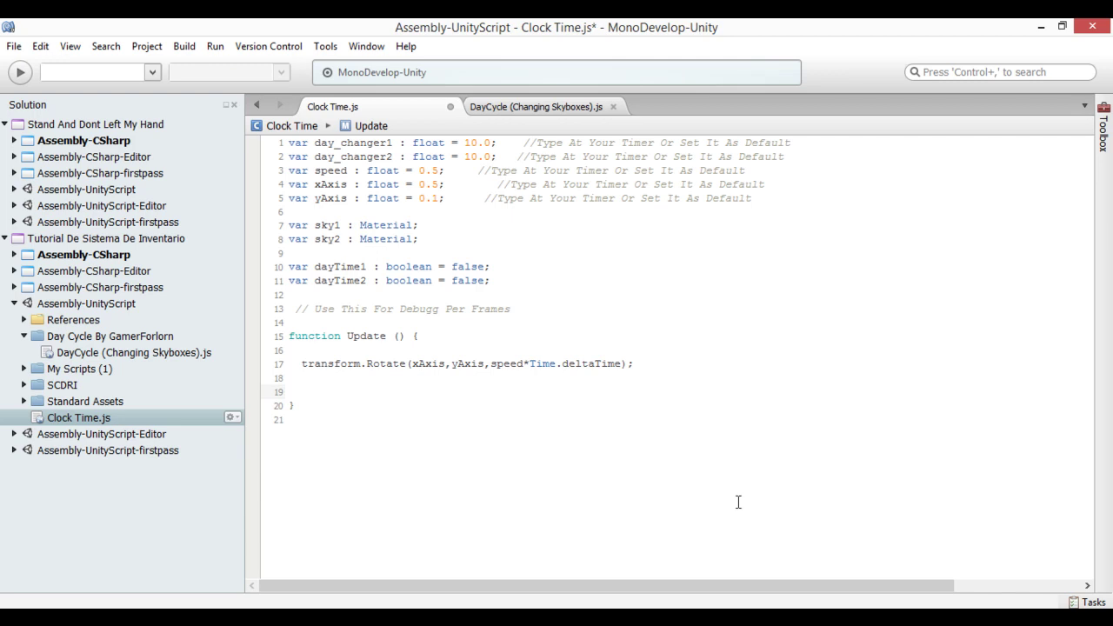
key("ctrl+Home")
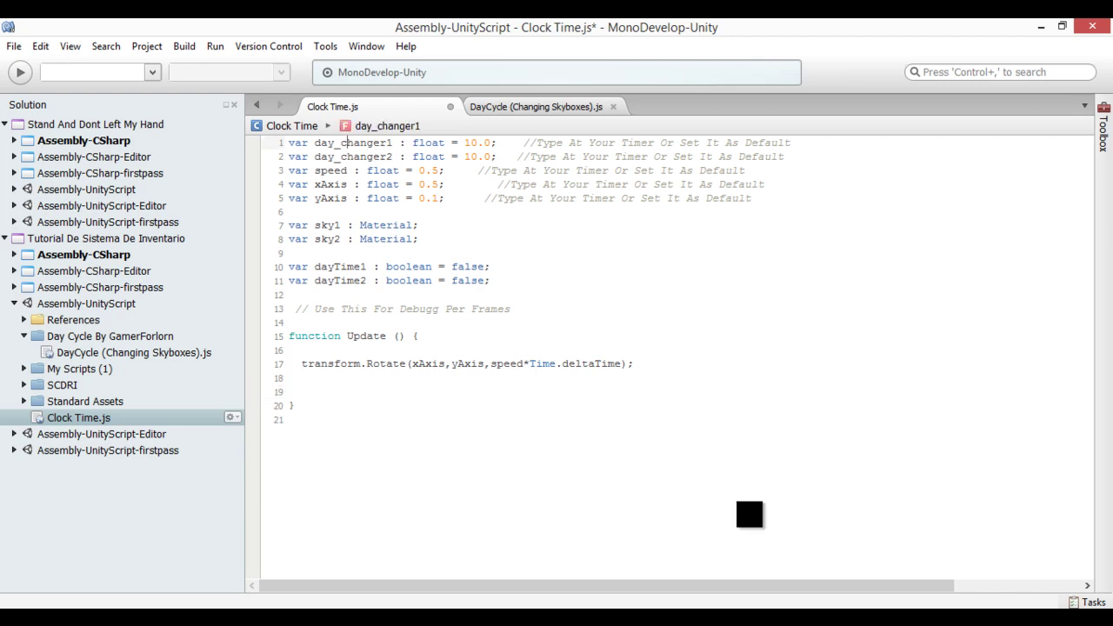
key("Down")
key("Delete")
type("C")
key("Left")
key("Up")
key("ctrl+Right")
key("shift+Left")
key("shift+Left")
key("shift+Left")
key("shift+Left")
key("shift+Left")
key("shift+Left")
key("shift+Left")
key("shift+Left")
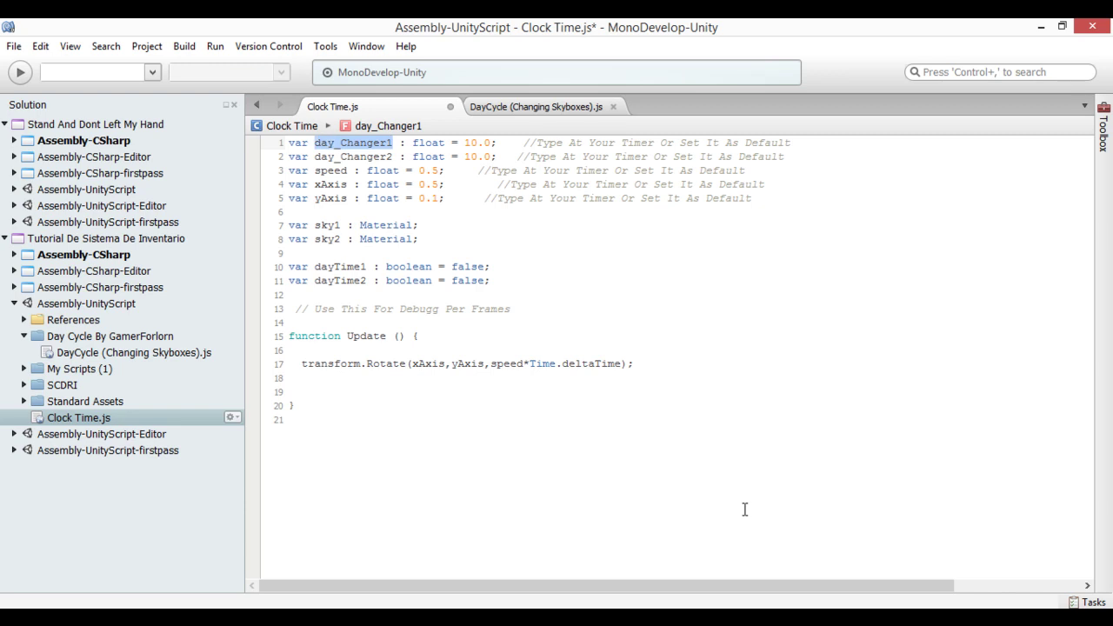
left_click(308, 377)
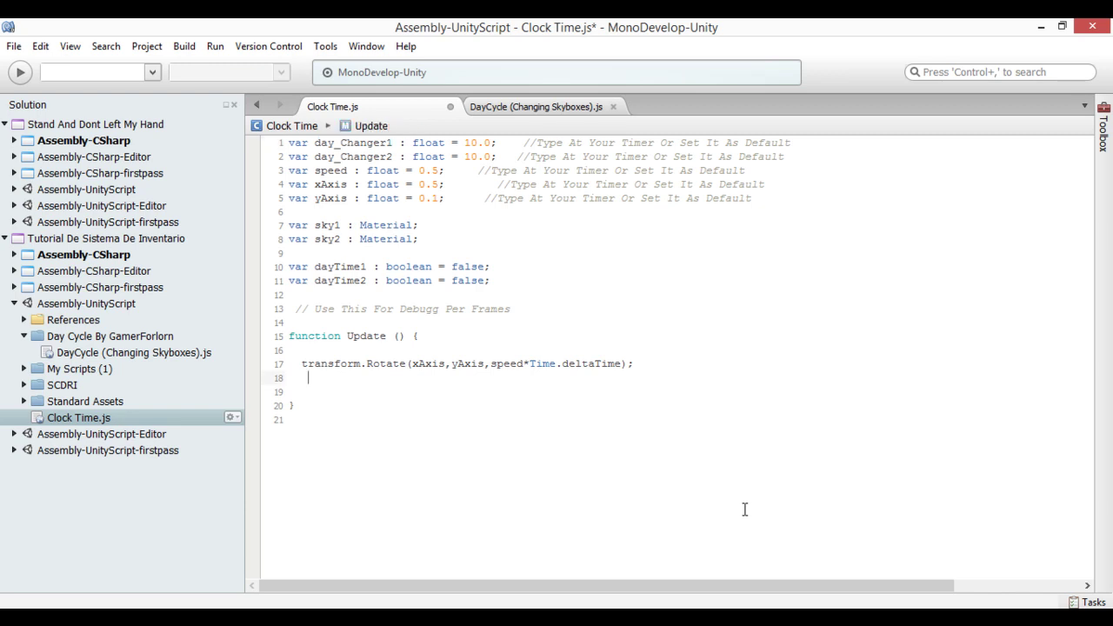
Add 'day_Changer1 += Time.deltaTime;' inside Update.
key("Return")
key("BackSpace")
type("day_Changer1")
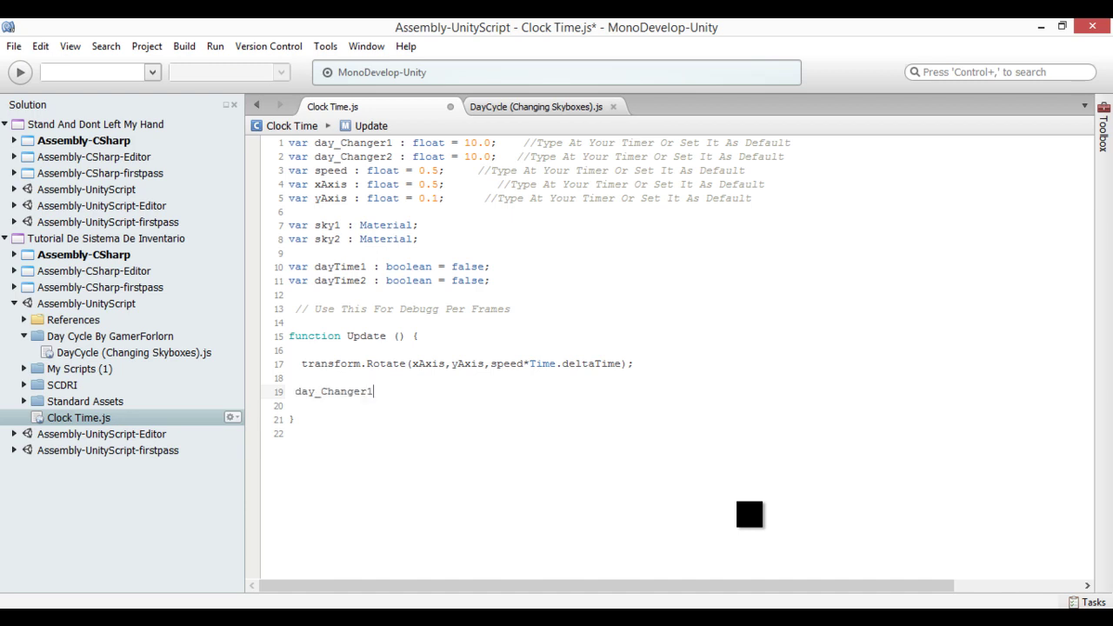
type(" +")
key("BackSpace")
type("+=")
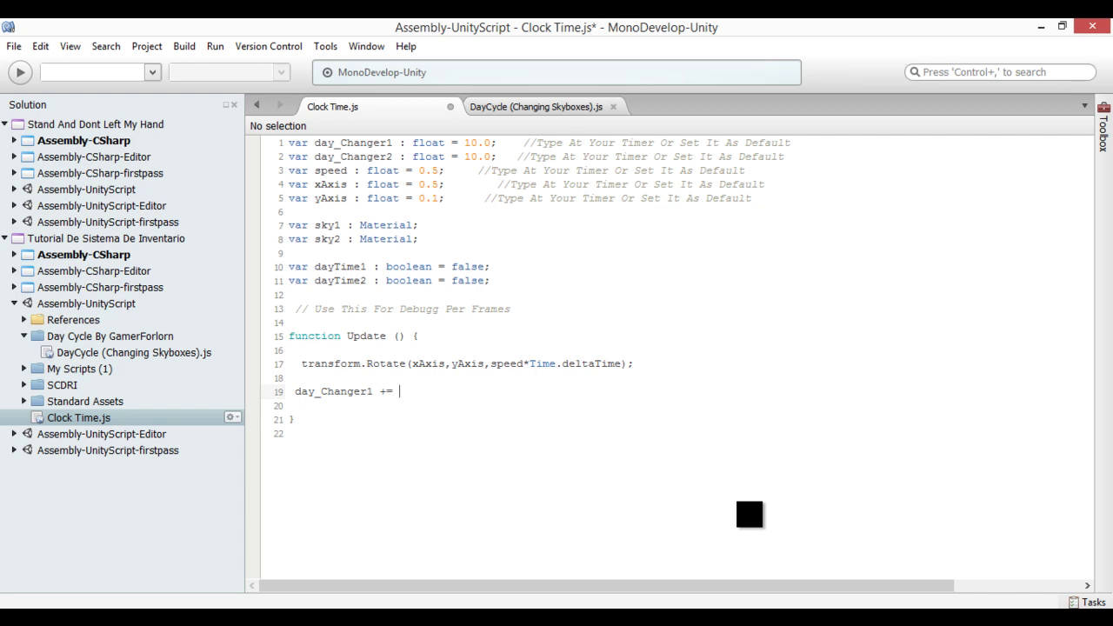
type(" LocationService")
type(".")
key("BackSpace")
key("BackSpace")
key("BackSpace")
key("BackSpace")
key("BackSpace")
key("BackSpace")
key("BackSpace")
key("BackSpace")
key("BackSpace")
key("BackSpace")
key("BackSpace")
type("time")
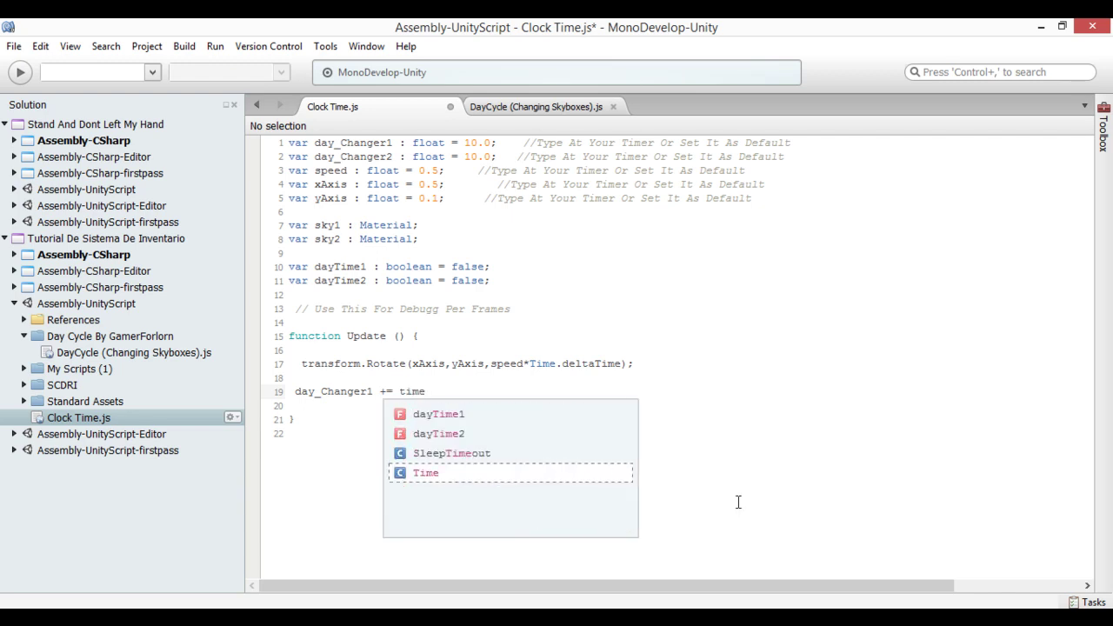
key("Return")
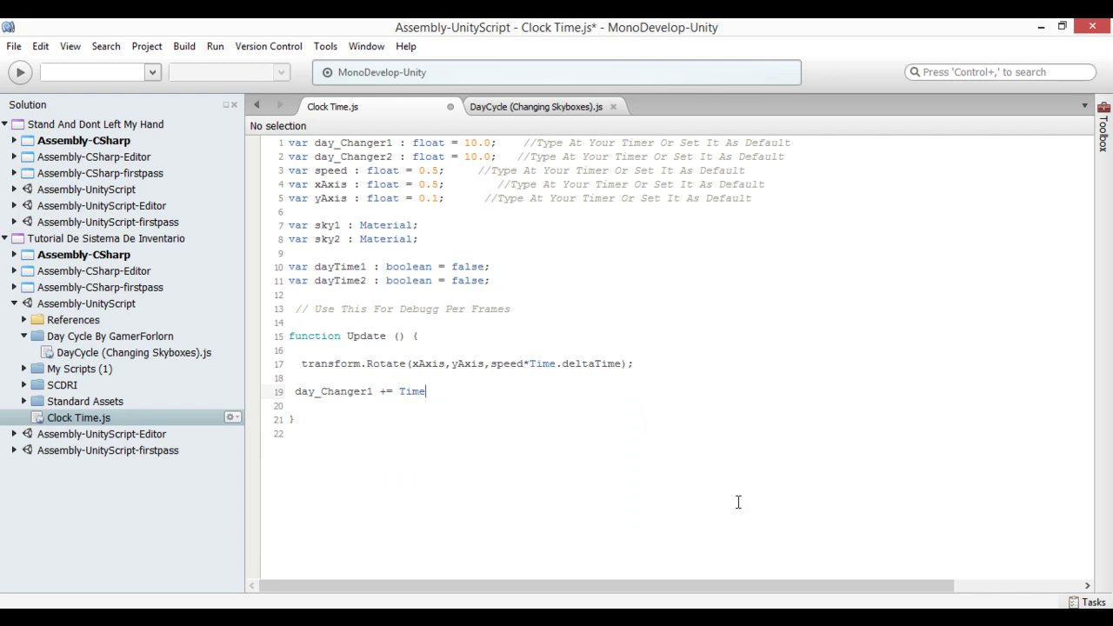
type(".dela")
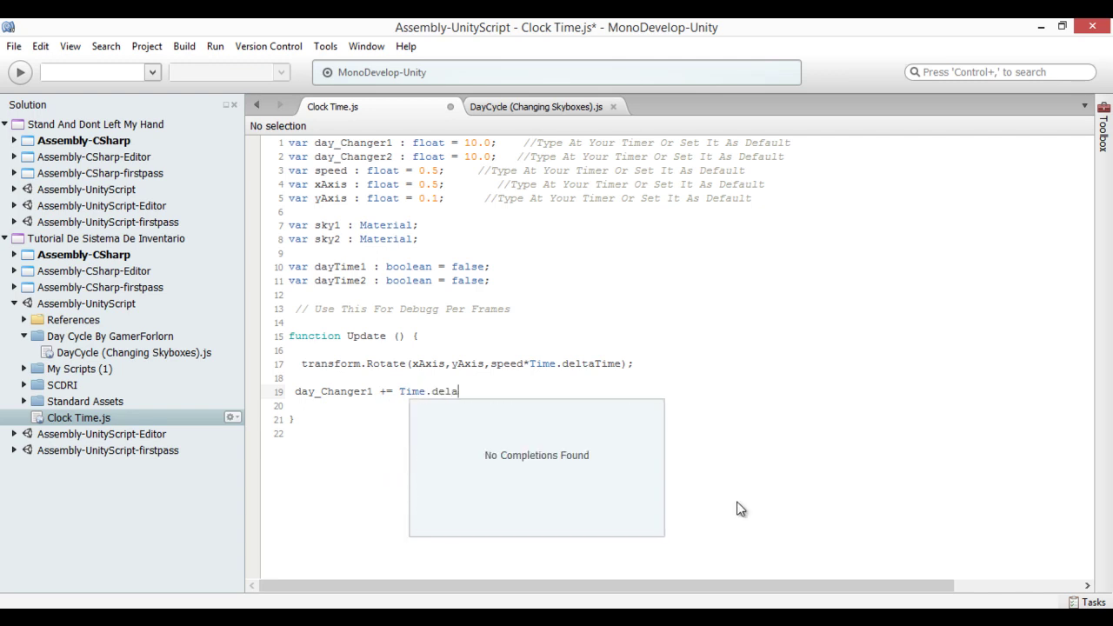
key("BackSpace")
type("ta")
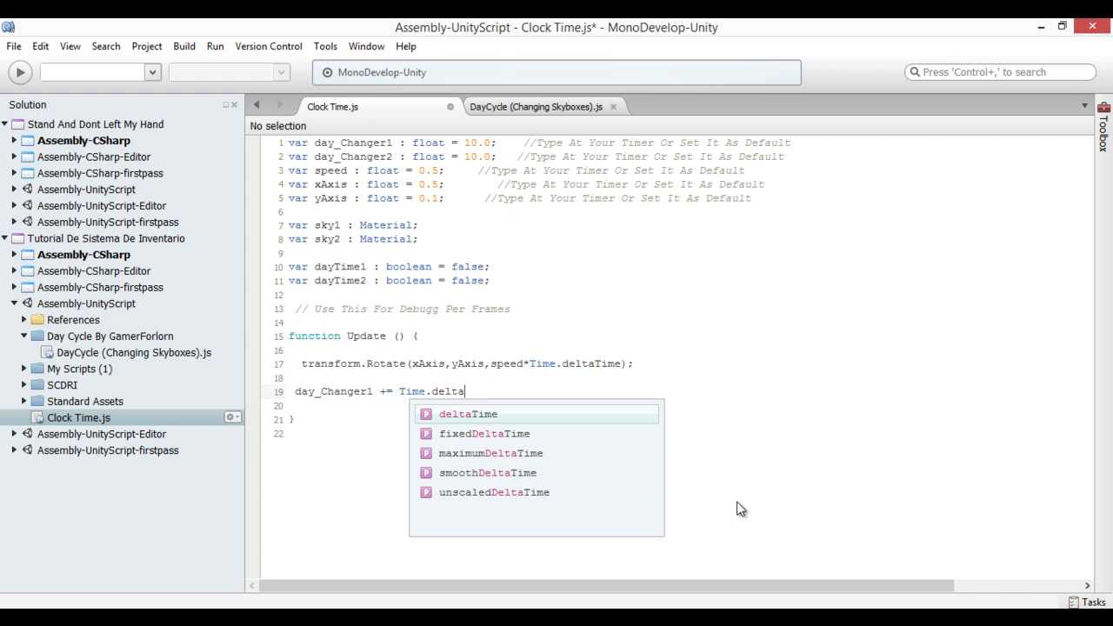
key("Return")
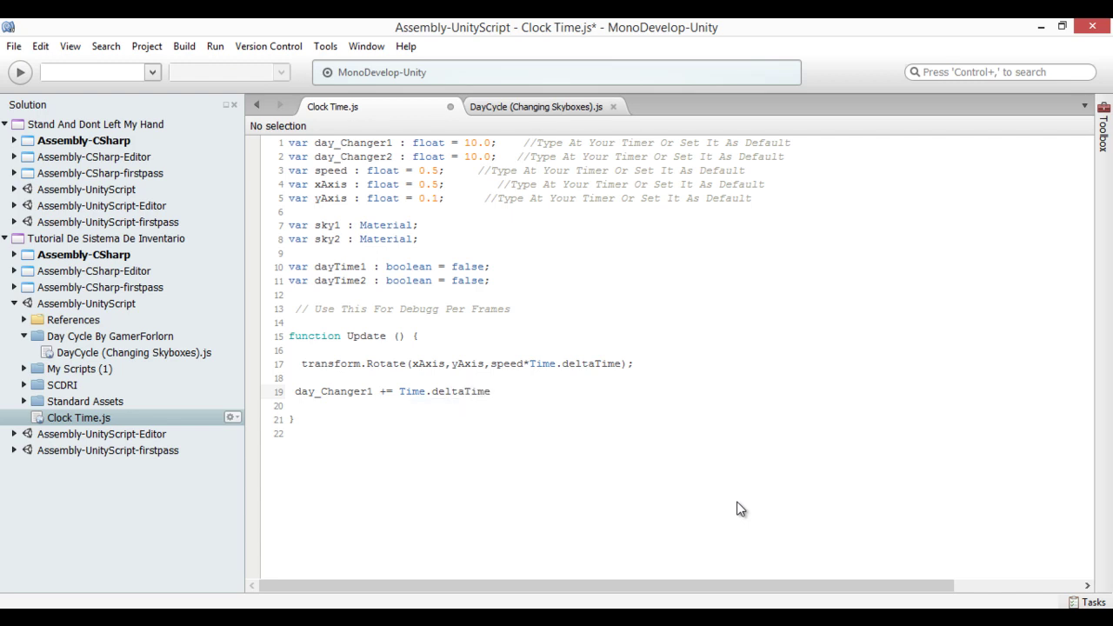
type(";")
key("Return")
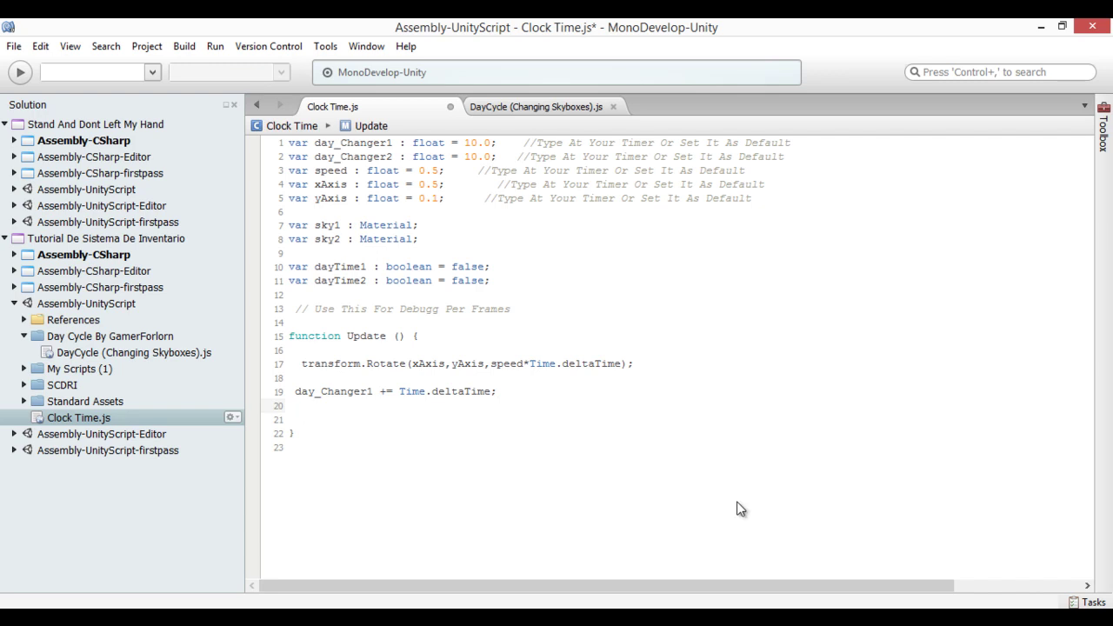
left_click(736, 501)
left_click(738, 508)
key("Return")
Write 'if(day_Changer1>=10){ }' on the line below the increment.
type("day")
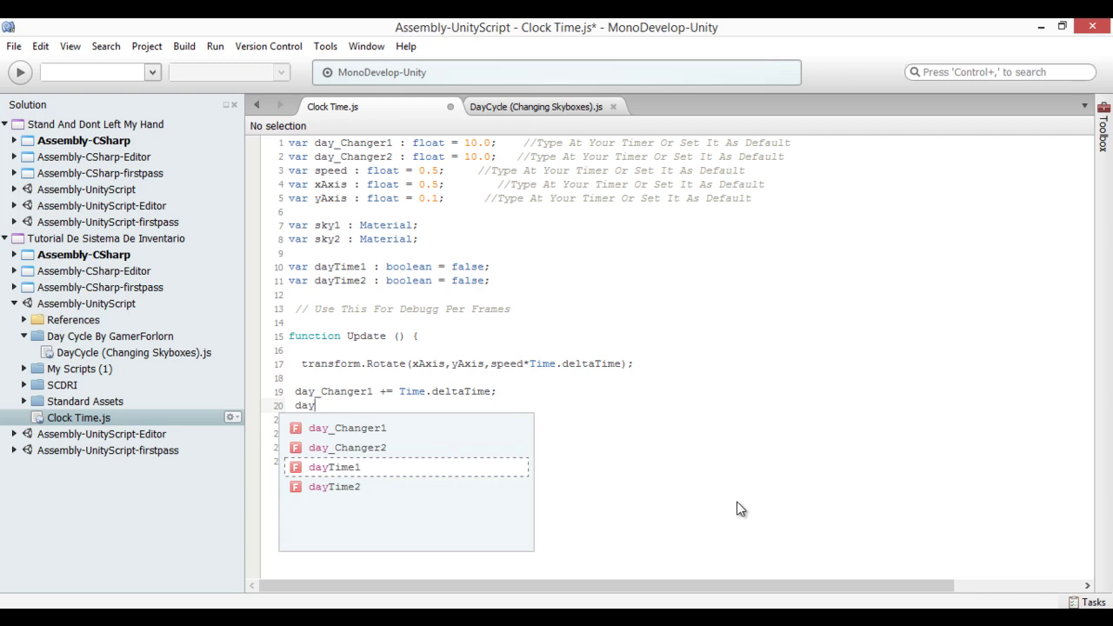
key("Up")
key("Up")
key("Return")
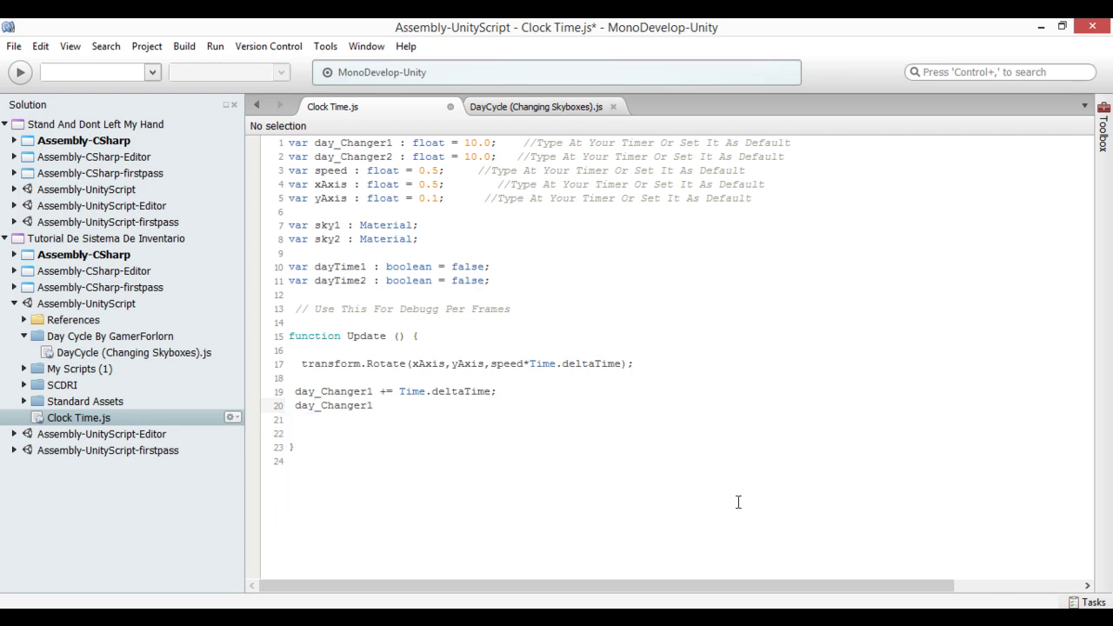
key("BackSpace")
key("BackSpace")
key("BackSpace")
key("BackSpace")
key("BackSpace")
key("BackSpace")
key("BackSpace")
key("BackSpace")
key("BackSpace")
key("BackSpace")
type("if*")
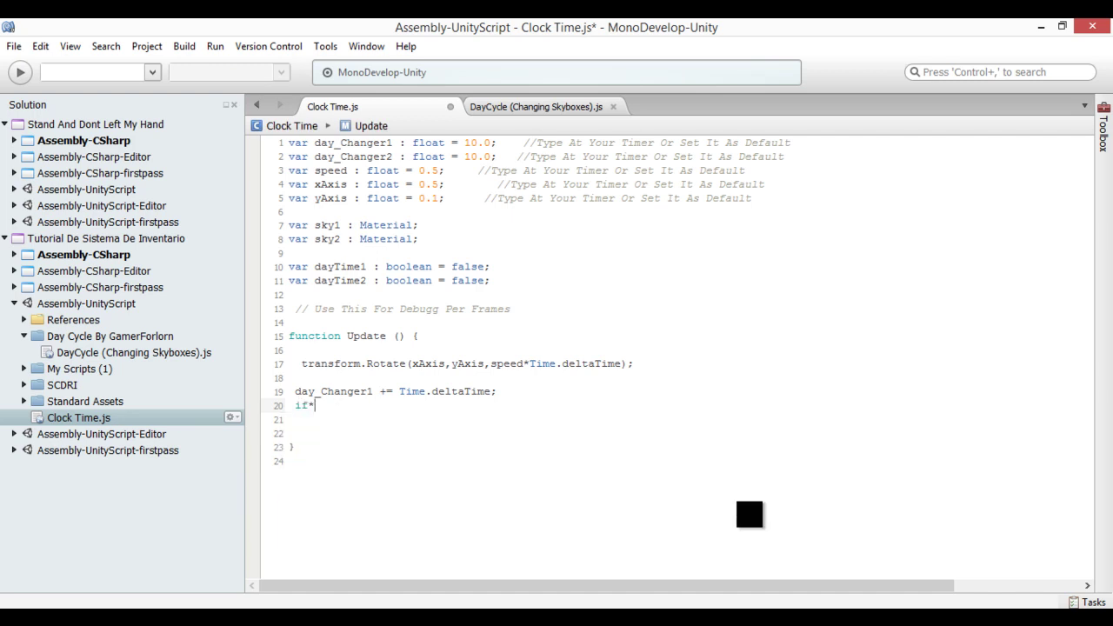
key("BackSpace")
type("(day")
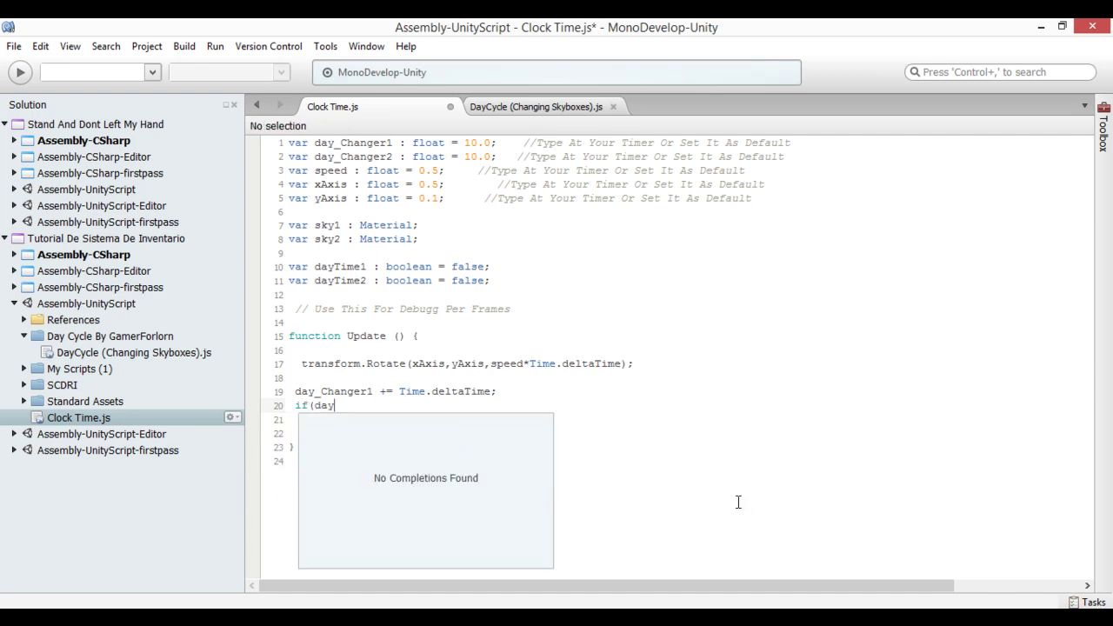
key("Escape")
key("Up")
key("Home")
key("shift+Right")
key("shift+Right")
key("shift+Right")
key("shift+Right")
key("shift+Right")
key("shift+Right")
key("shift+Right")
key("shift+Right")
key("ctrl+c")
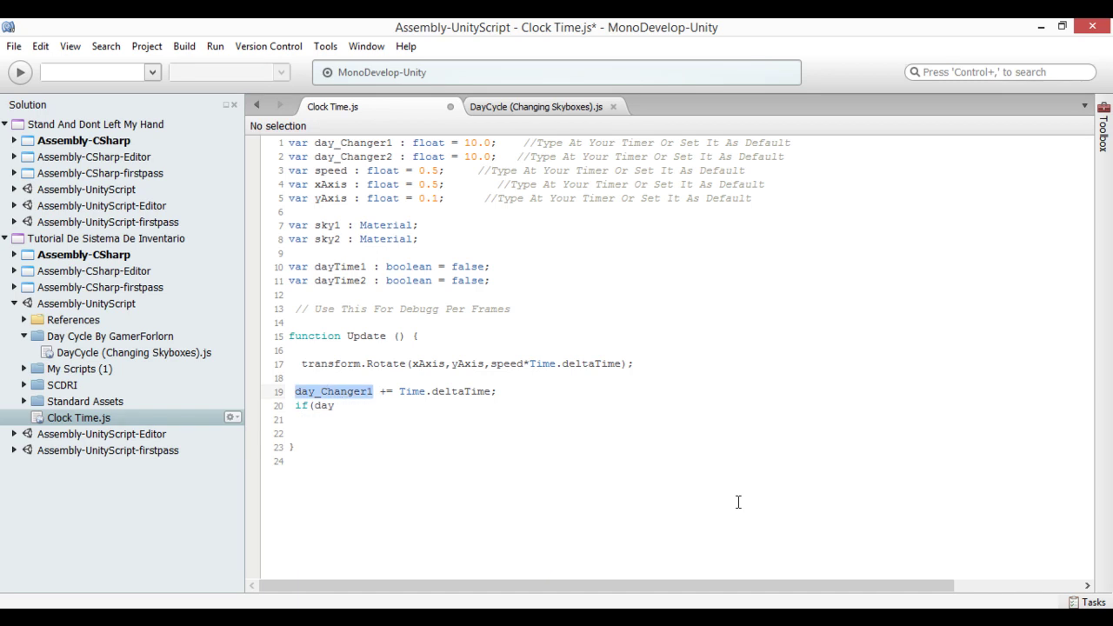
key("Down")
key("shift+Left")
key("shift+Left")
key("shift+Left")
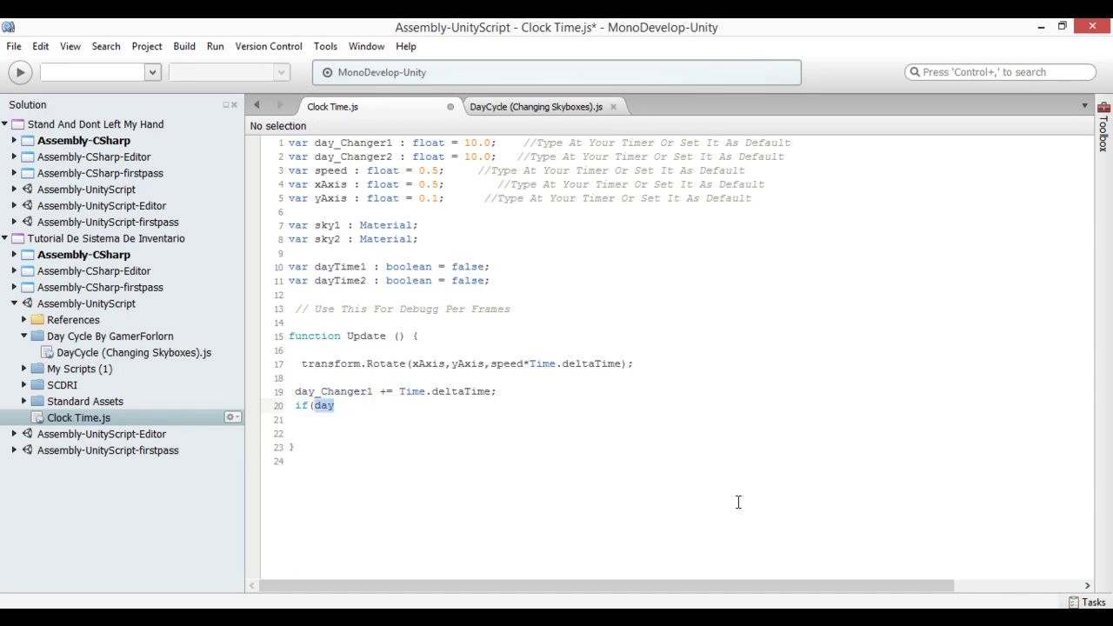
key("ctrl+v")
type(">")
type("=")
type("10)")
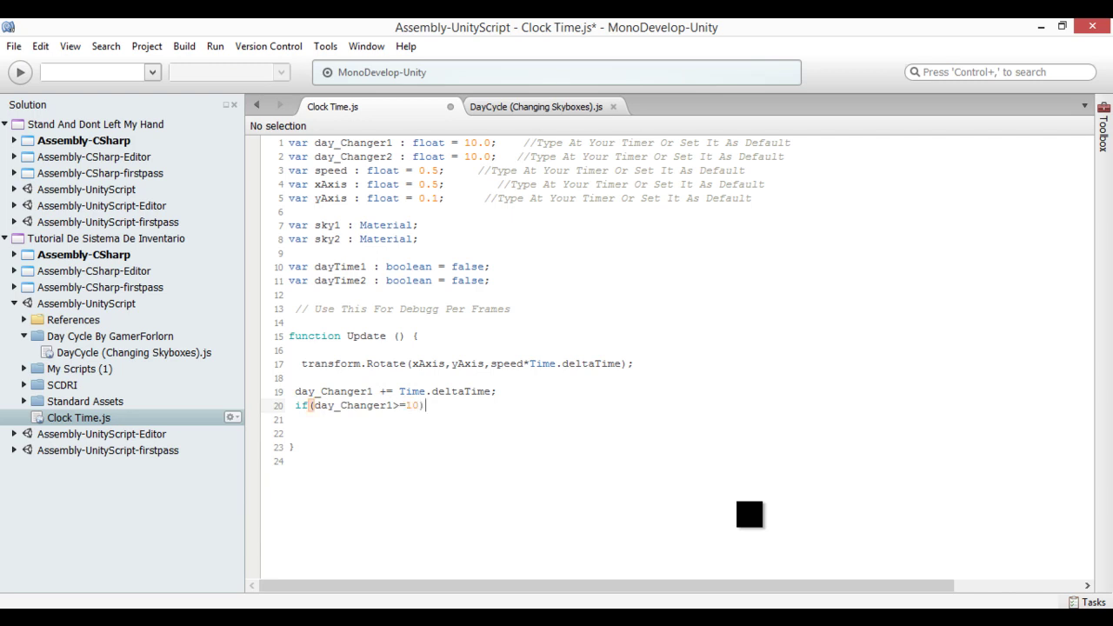
type("{")
key("Return")
type("}")
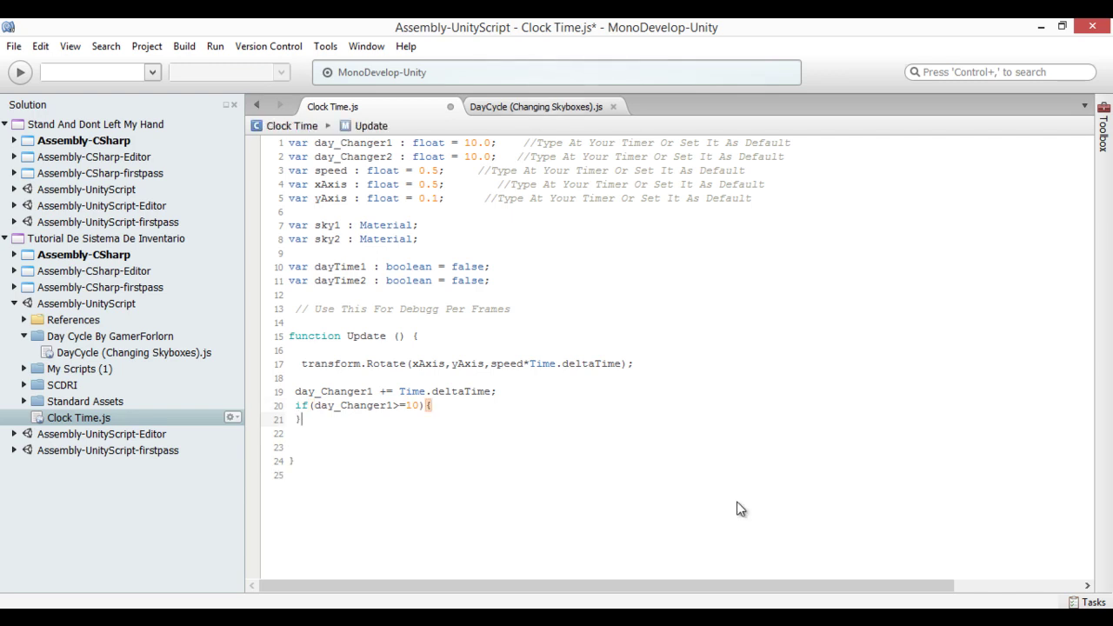
Compare with the DayCycle script and open an empty line inside the if block.
key("ctrl+Tab")
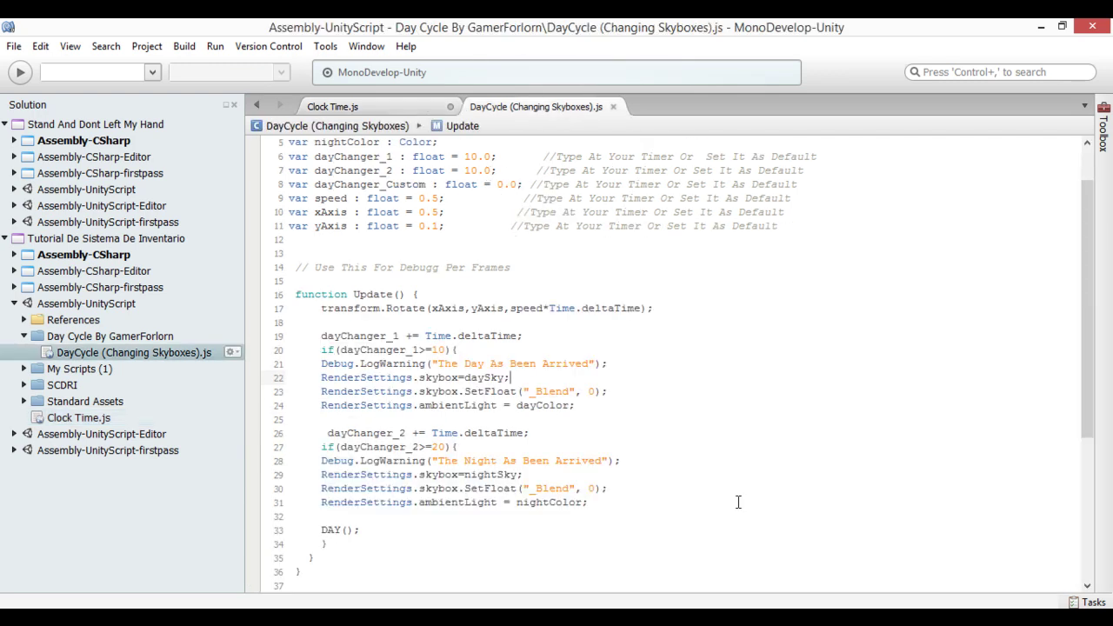
key("ctrl+Tab")
key("Up")
key("End")
key("Return")
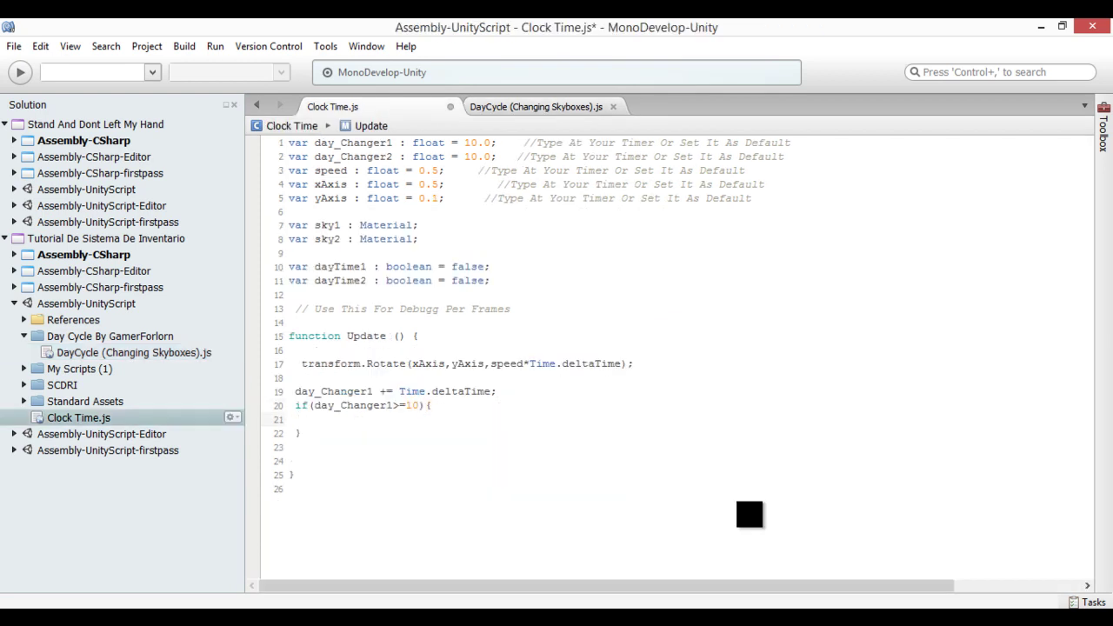
Write Debug.LogWarning("The Timer As Been Loaded"); inside the if(day_Changer1>=10) block.
type("Debug")
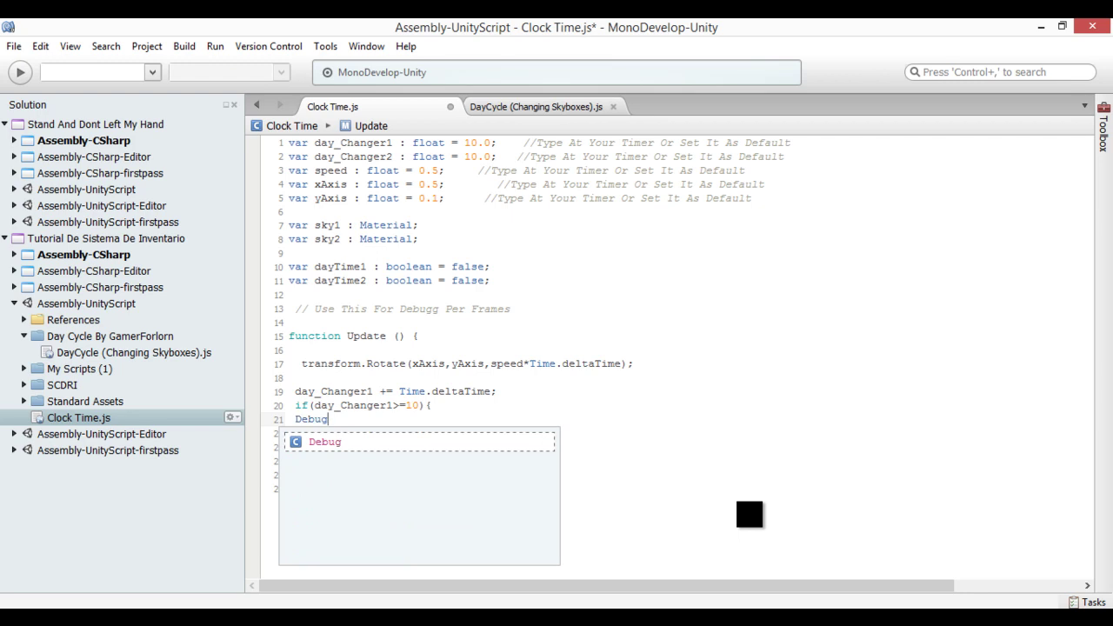
type(".Log")
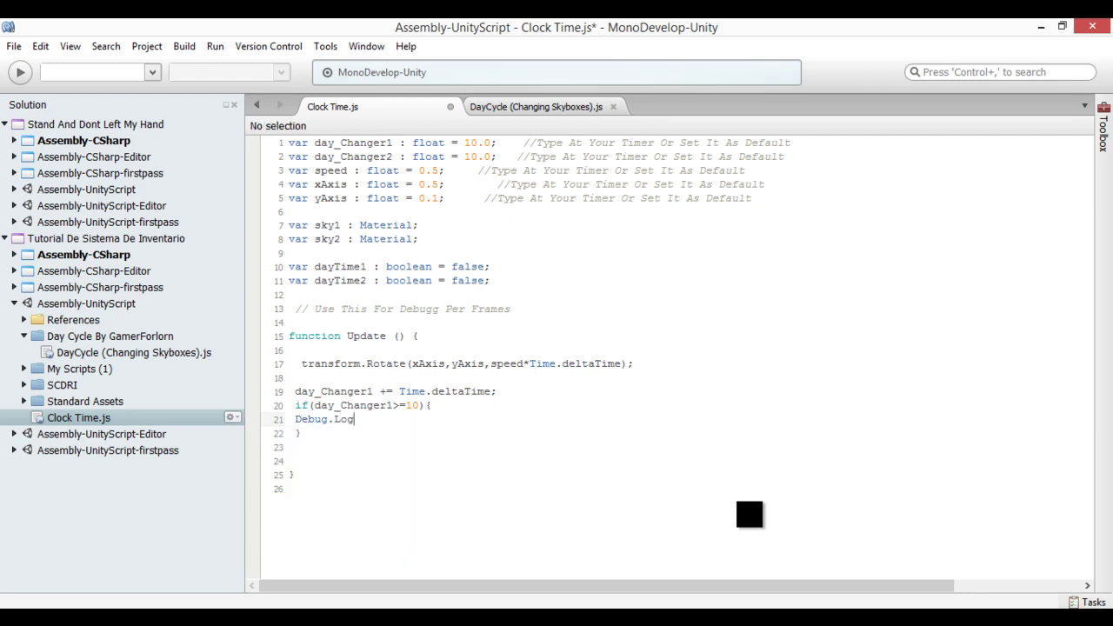
key("BackSpace")
key("BackSpace")
key("BackSpace")
type("lo")
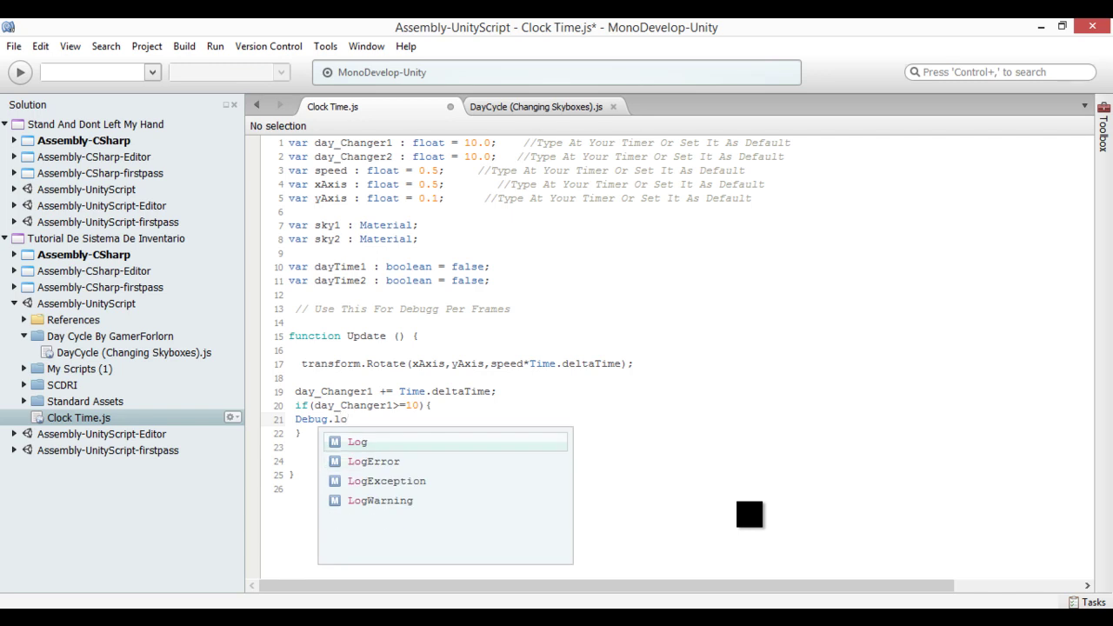
key("Down")
key("Down")
key("Down")
key("Return")
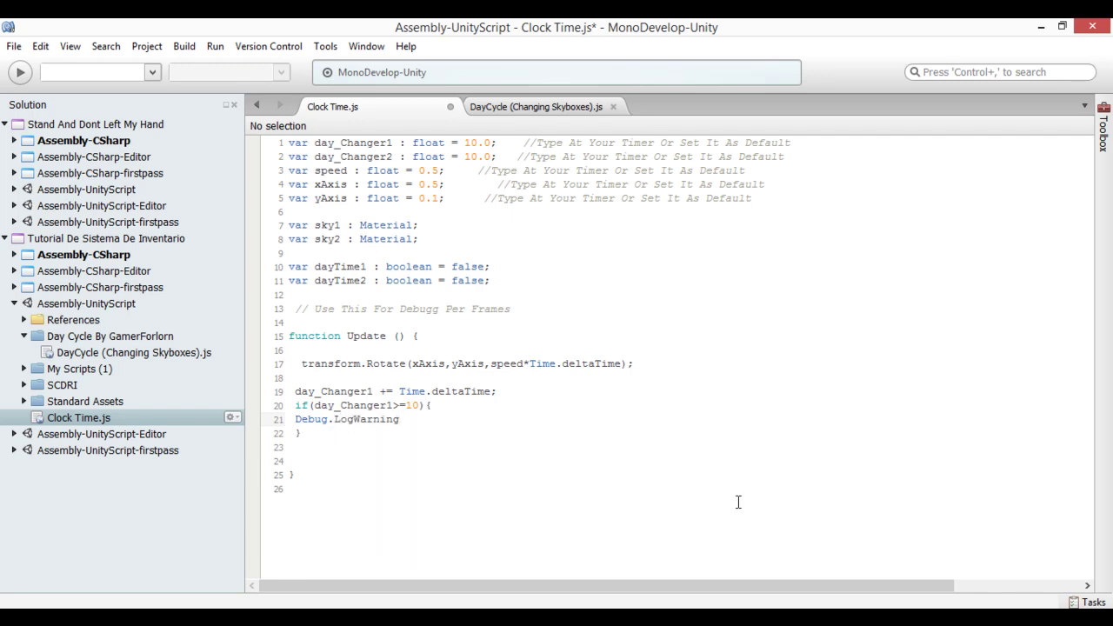
type("(")
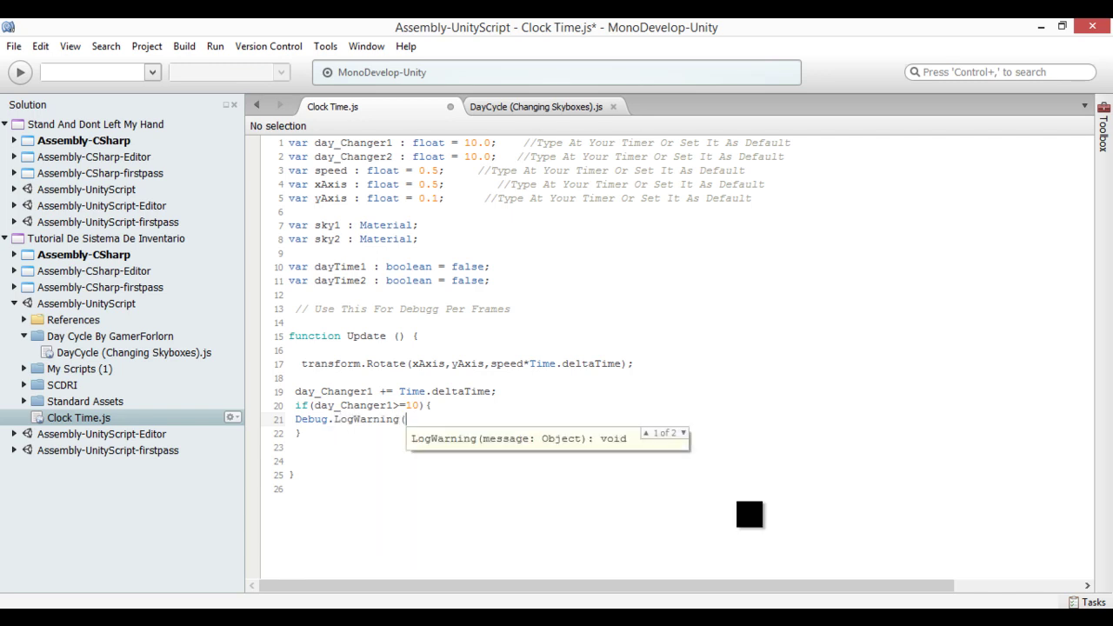
type("\"\")")
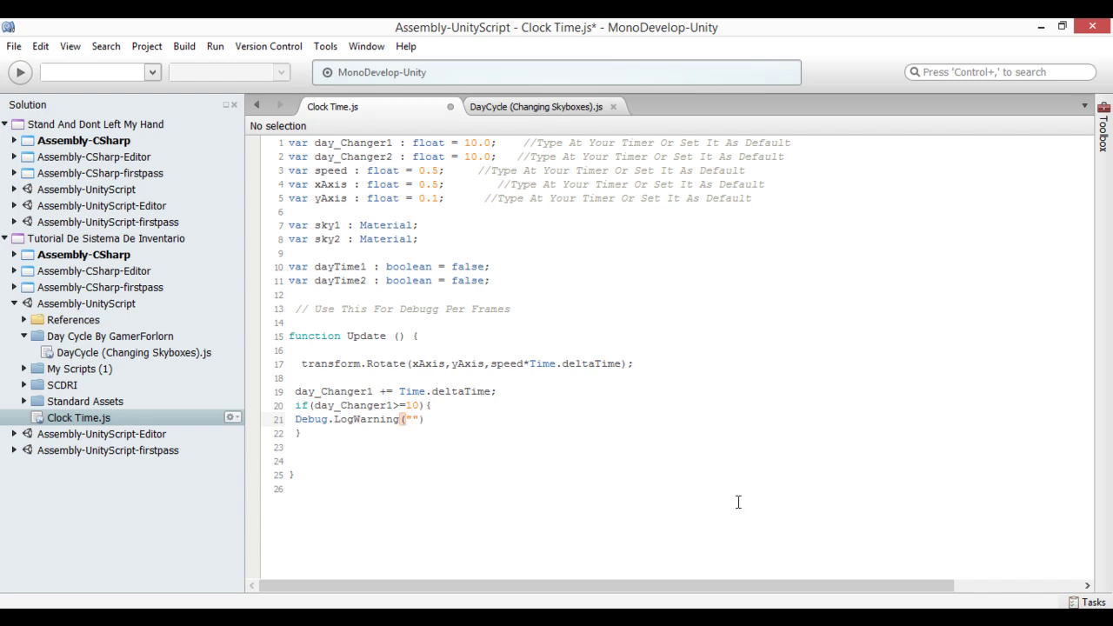
type(";")
key("Left")
key("Left")
key("Left")
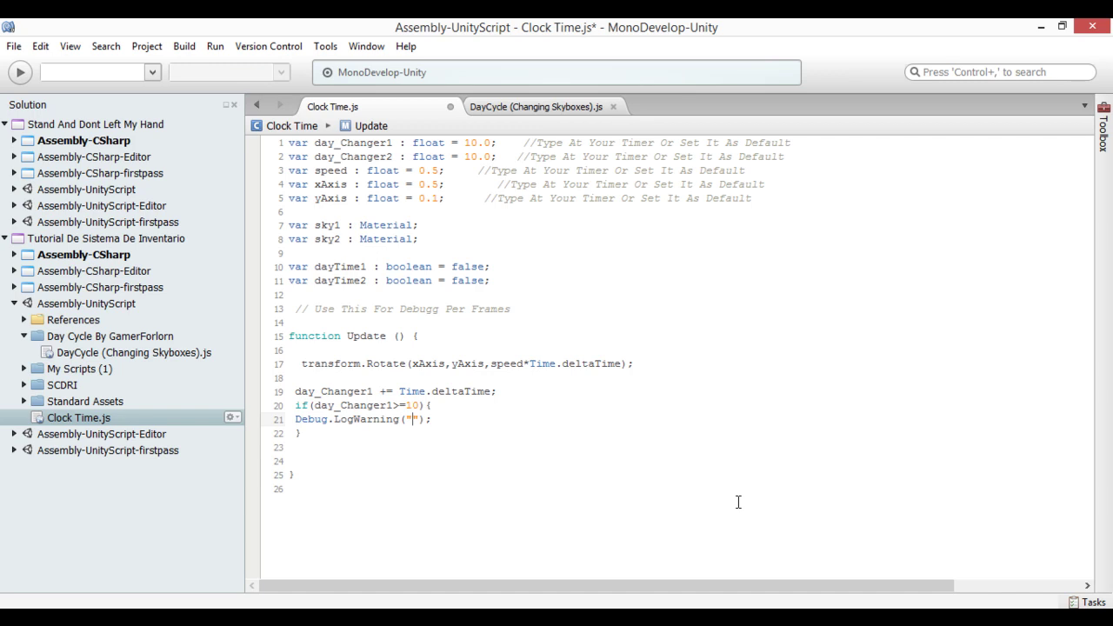
type("The Timer A")
type("s Been ")
type("Loadeda")
key("BackSpace")
key("BackSpace")
key("BackSpace")
type("ed")
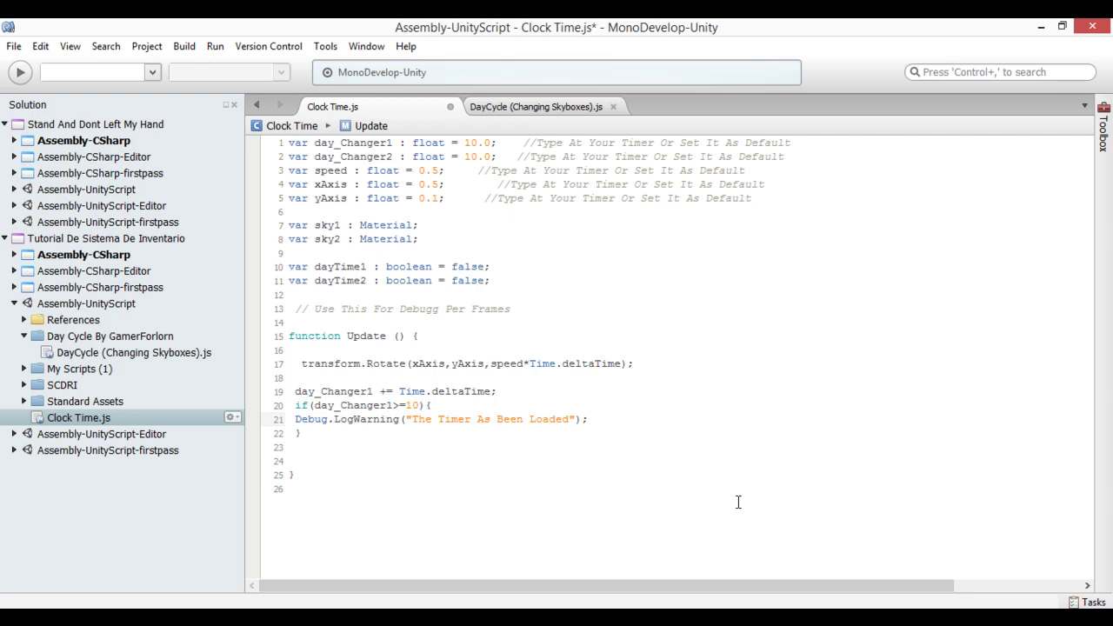
left_click_drag(289, 266, 490, 266)
key("ctrl+c")
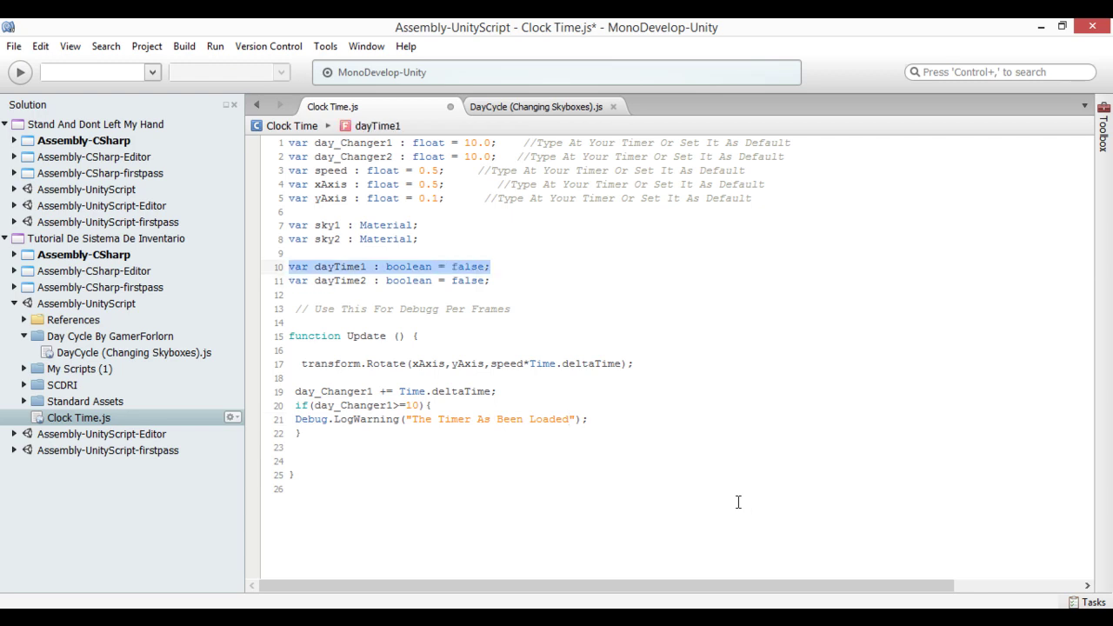
Paste the dayTime1 declaration at the top of the if block, changing false to true.
left_click(432, 405)
key("Return")
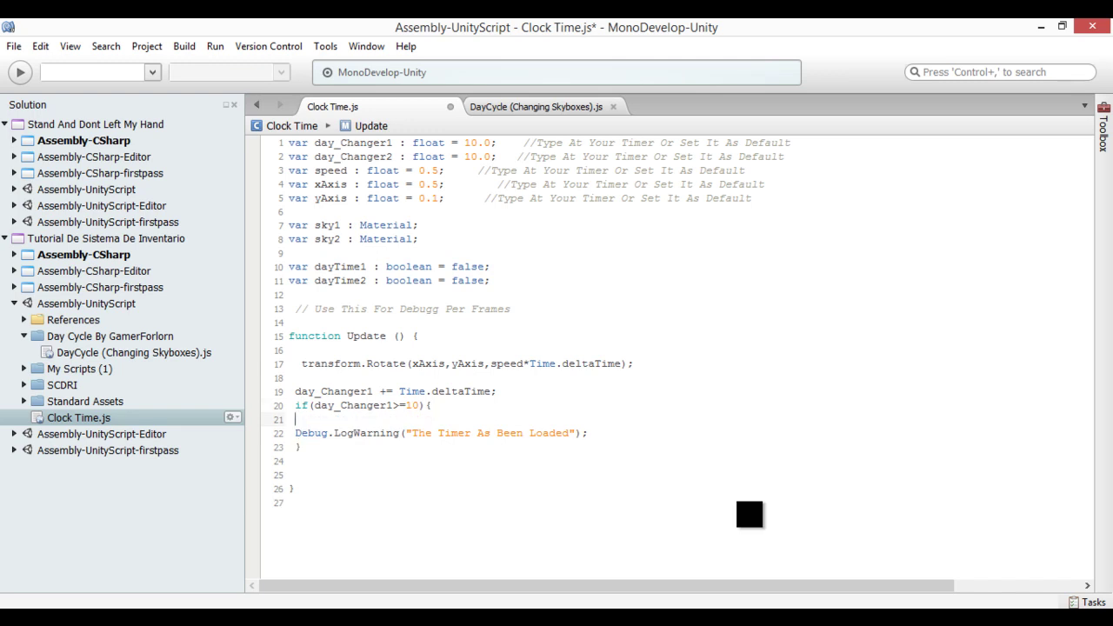
key("ctrl+v")
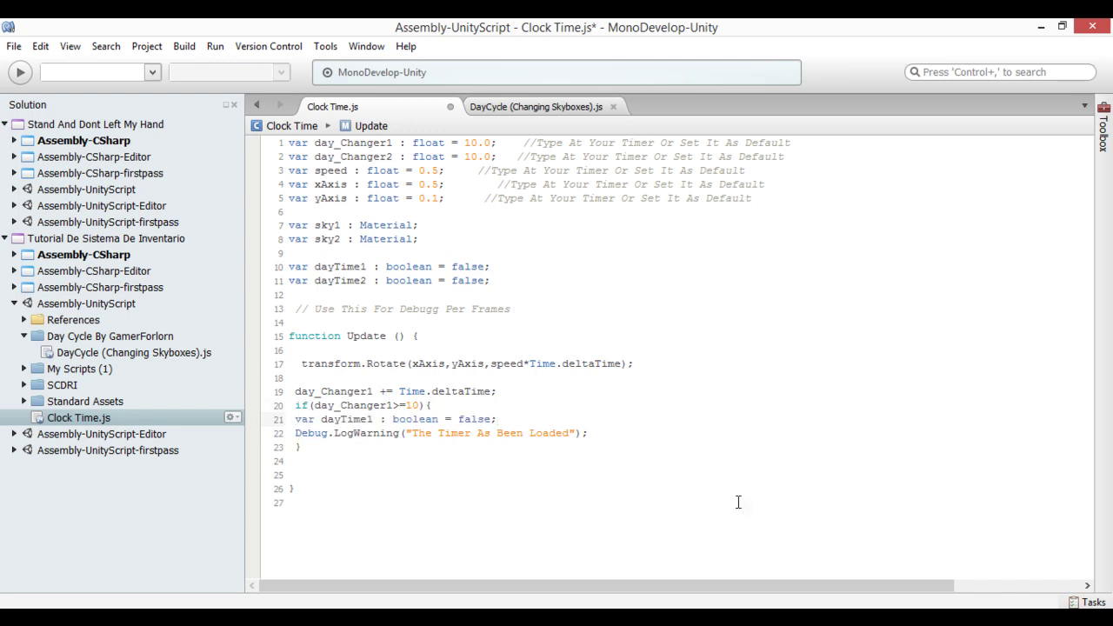
key("Left")
key("BackSpace")
Tidy the blank lines around the if block's closing brace.
key("BackSpace")
key("BackSpace")
key("BackSpace")
key("BackSpace")
type("true")
key("Escape")
key("Up")
key("Up")
key("End")
key("Down")
key("Down")
key("Down")
key("BackSpace")
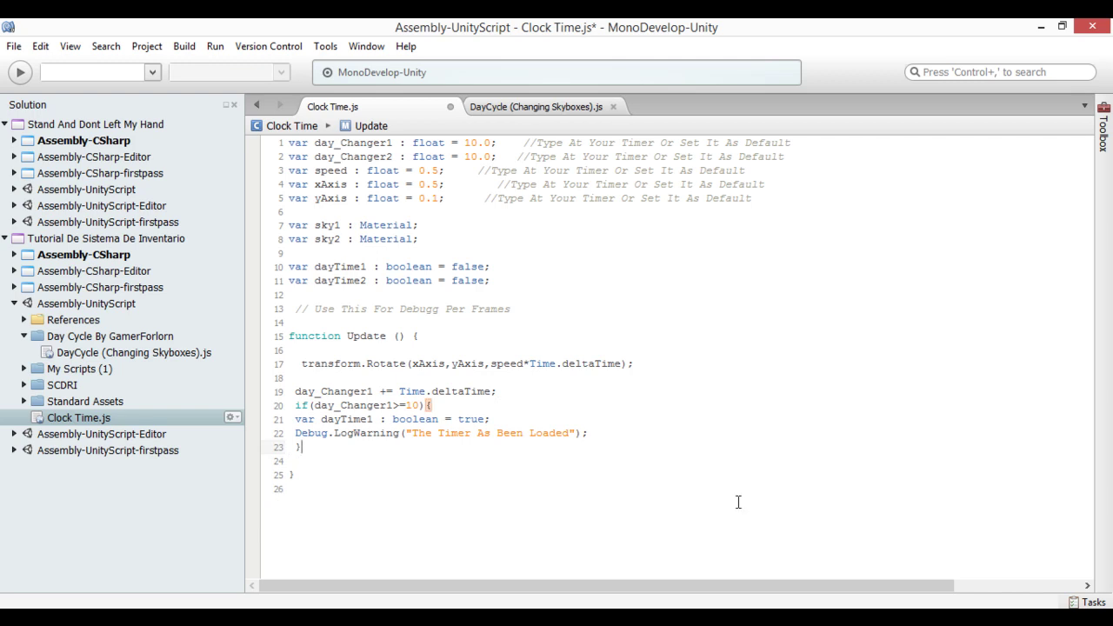
key("Delete")
key("Return")
key("alt+Tab")
Add RenderSettings.skybox=sky1; on line 23 using autocomplete.
type("r")
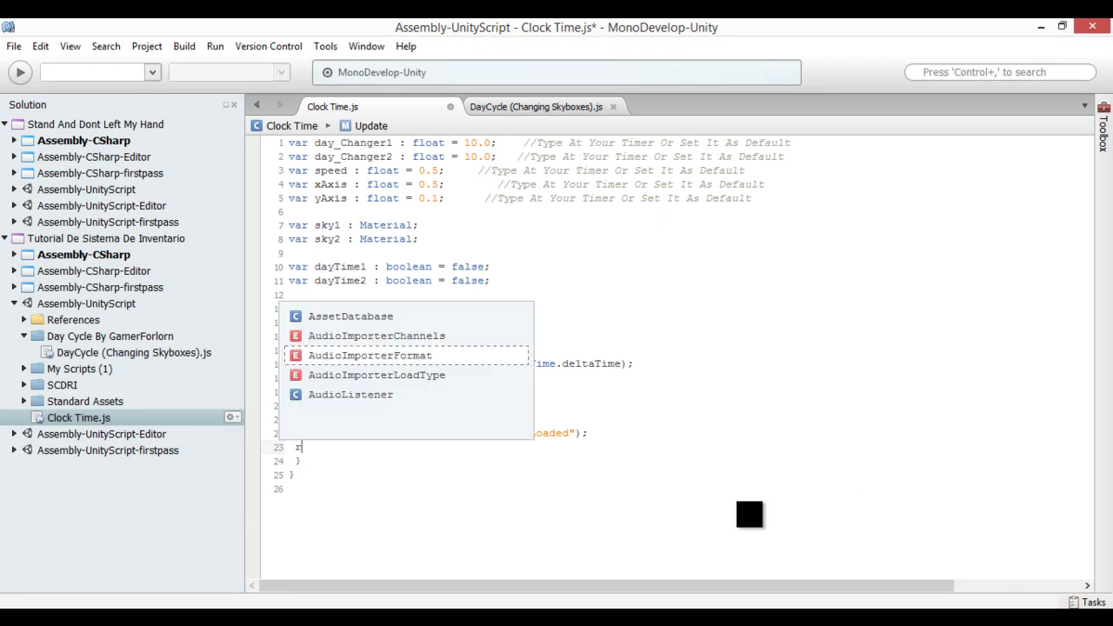
type("ENDER")
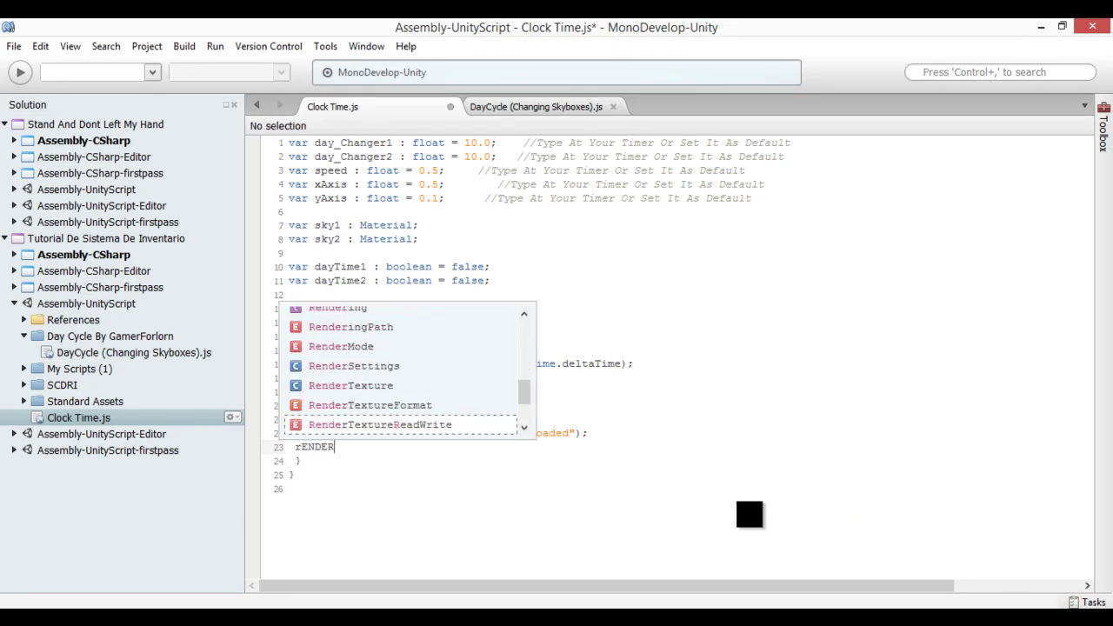
type("RenderS")
key("Return")
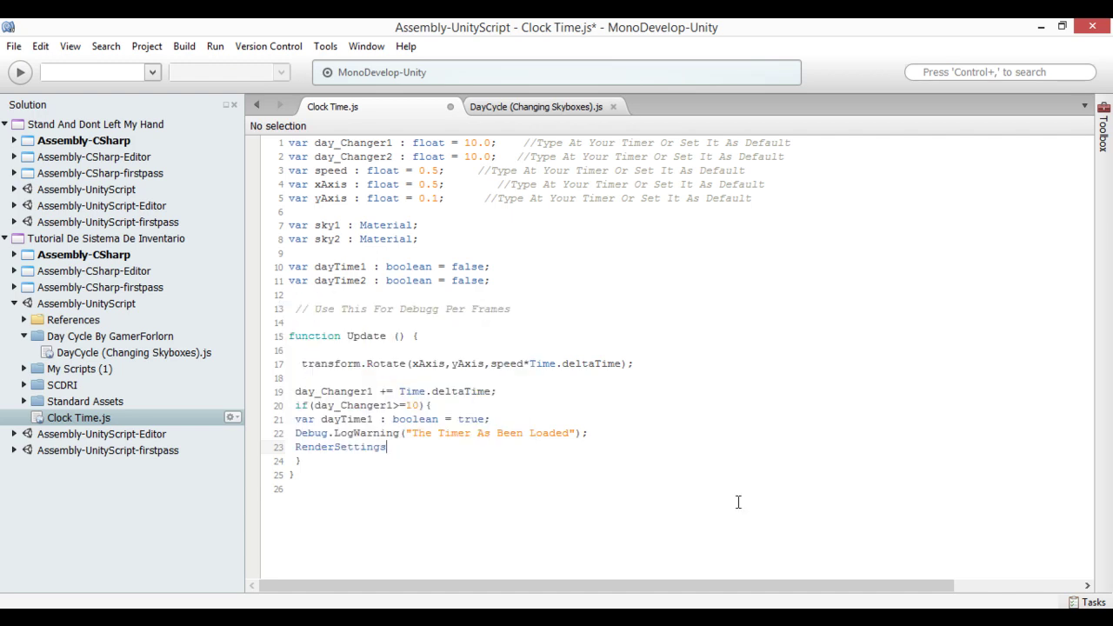
type(".SKY")
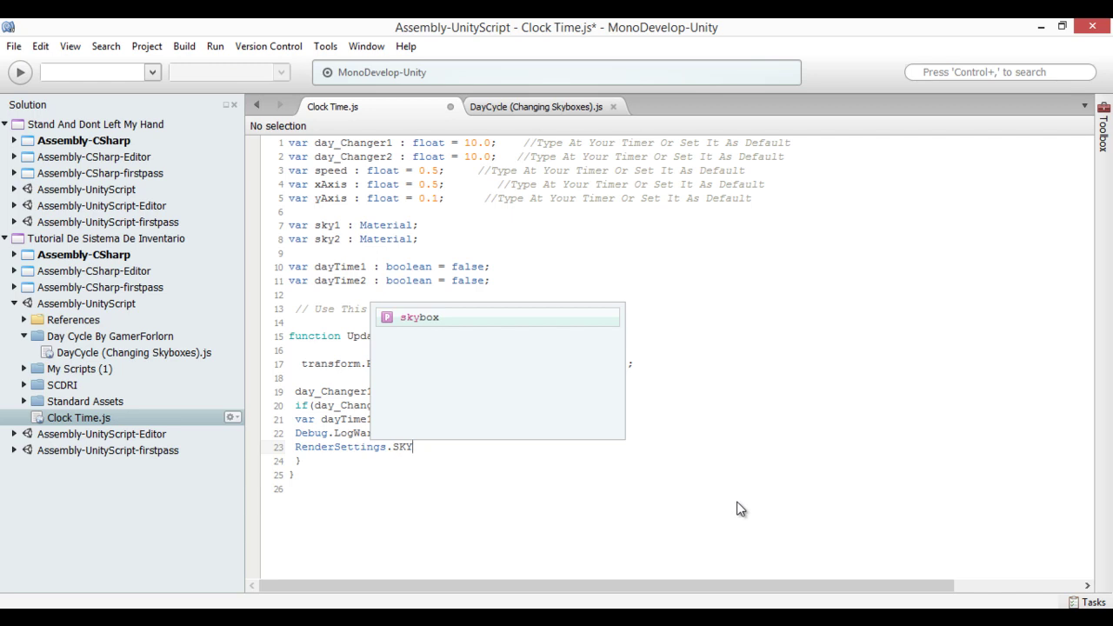
key("Return")
type("=")
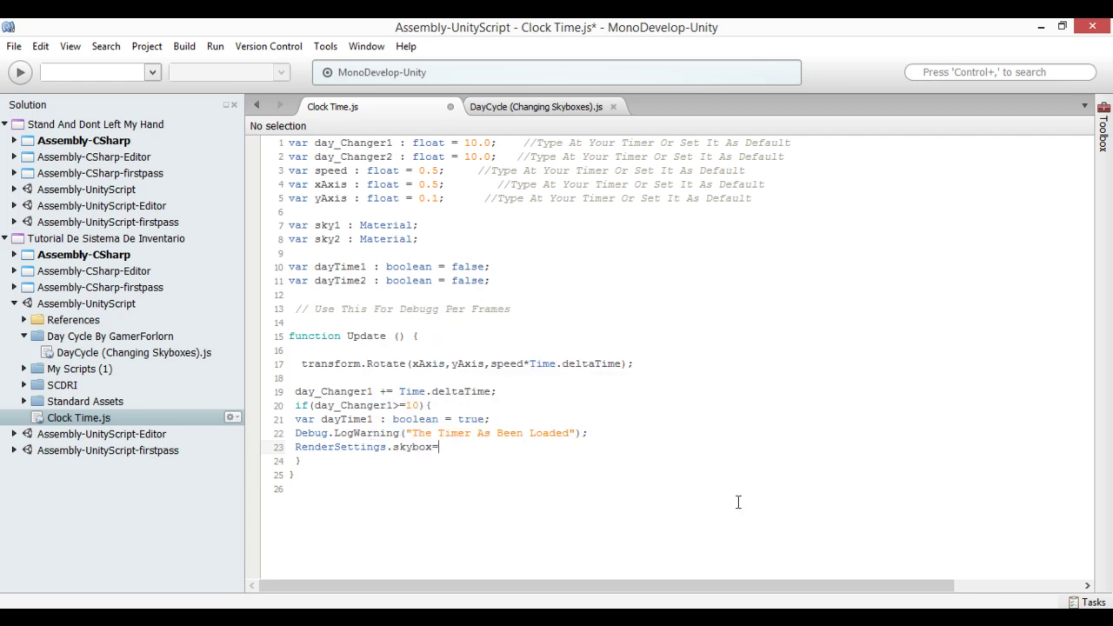
type("SKY1")
key("BackSpace")
key("BackSpace")
key("BackSpace")
key("BackSpace")
type("sk")
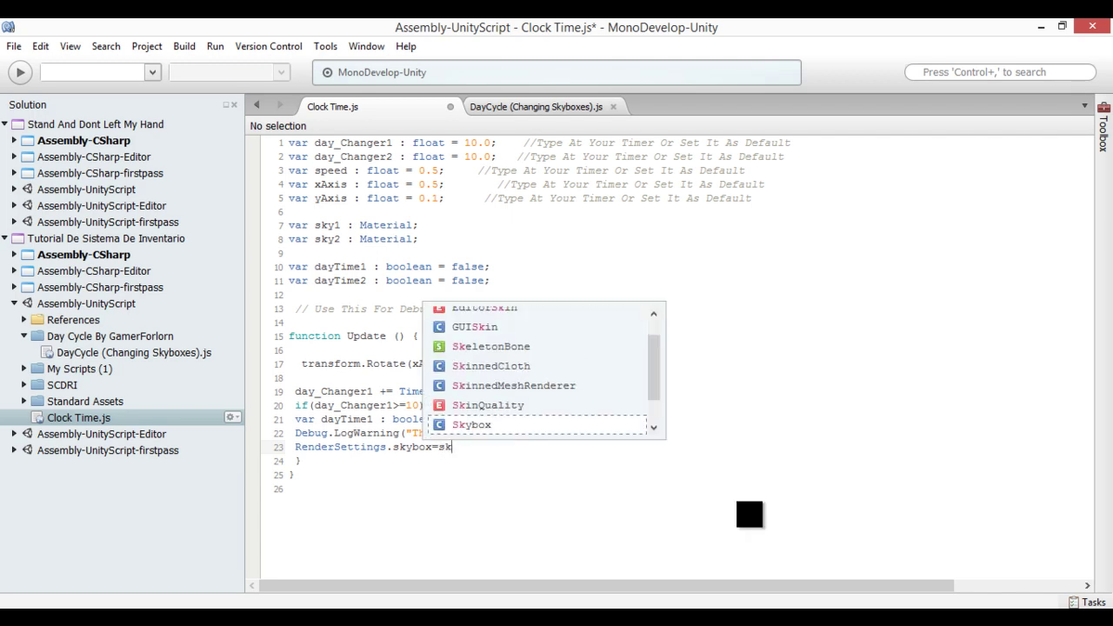
type("y1")
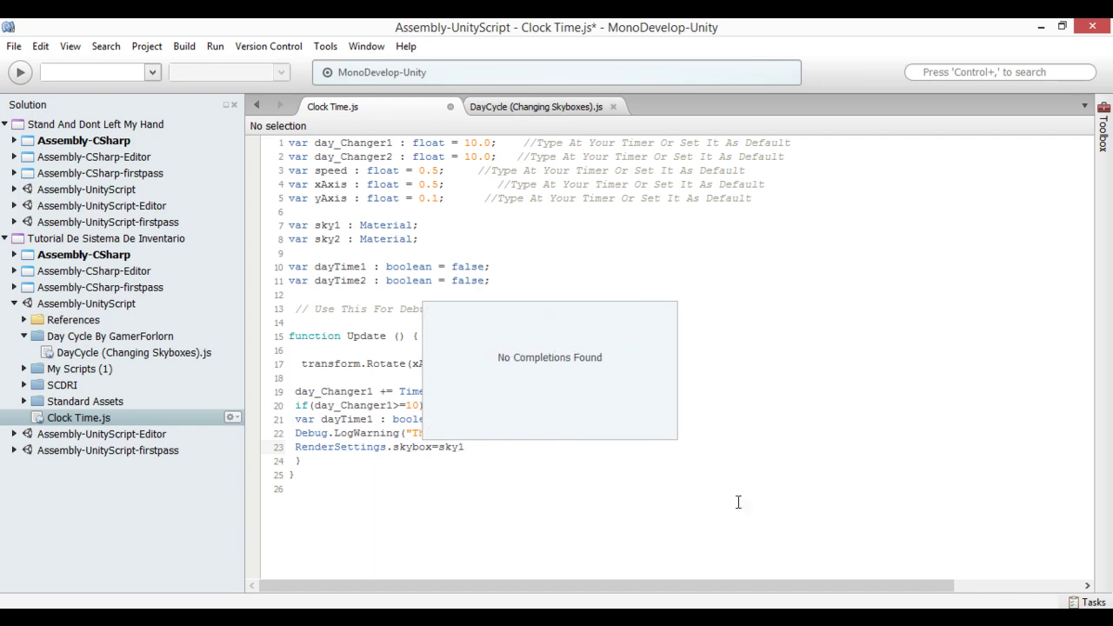
type(";")
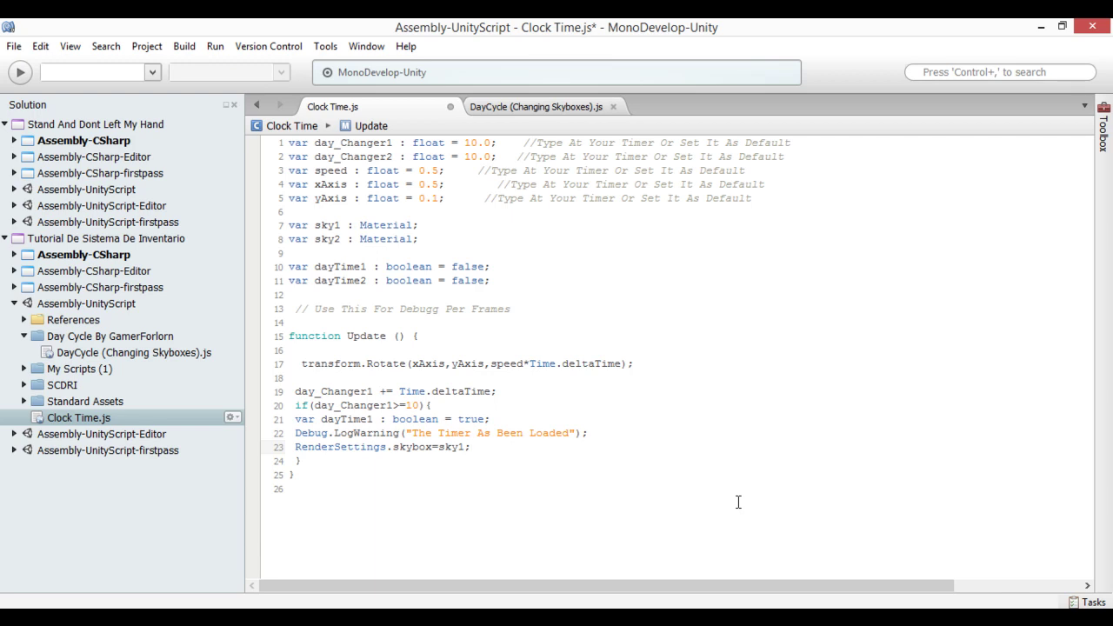
key("Down")
key("Down")
Copy the first timer block (lines 19–23) and paste it below after two blank lines.
key("Up")
key("Up")
key("shift+Up")
key("shift+Up")
key("shift+Up")
key("shift+Up")
key("shift+Home")
key("ctrl+c")
key("Menu")
key("Up")
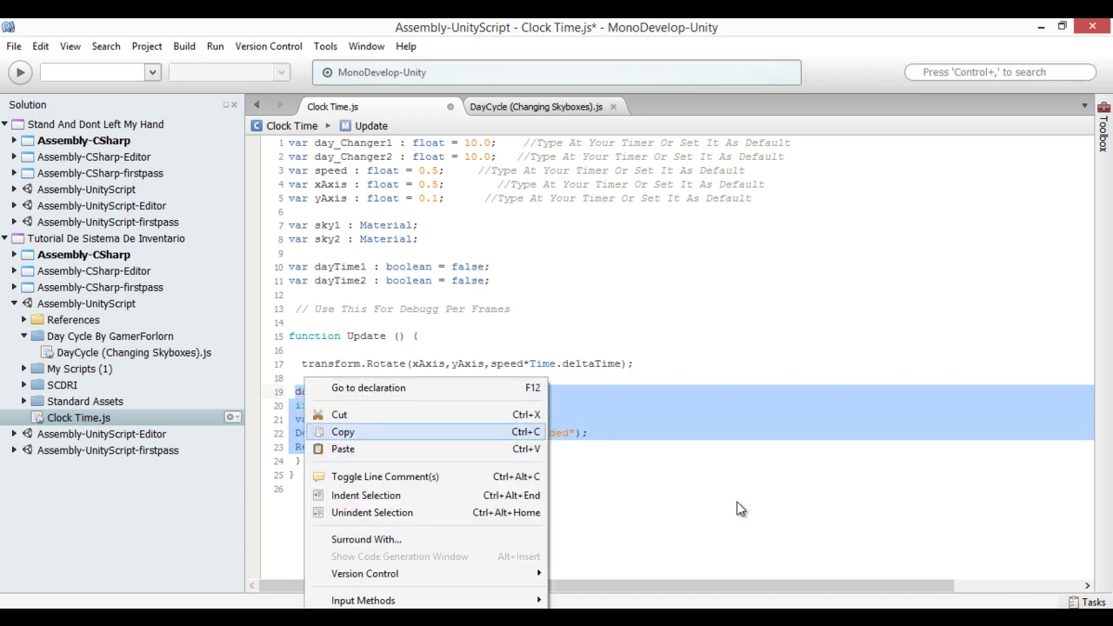
key("Return")
key("Right")
key("Return")
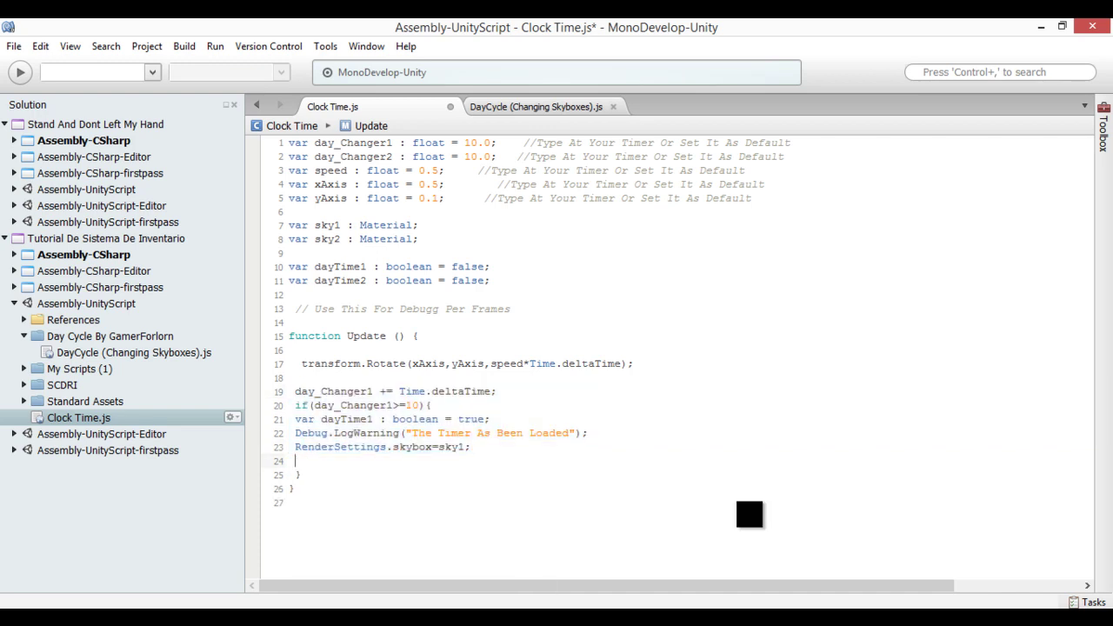
key("Return")
key("ctrl+v")
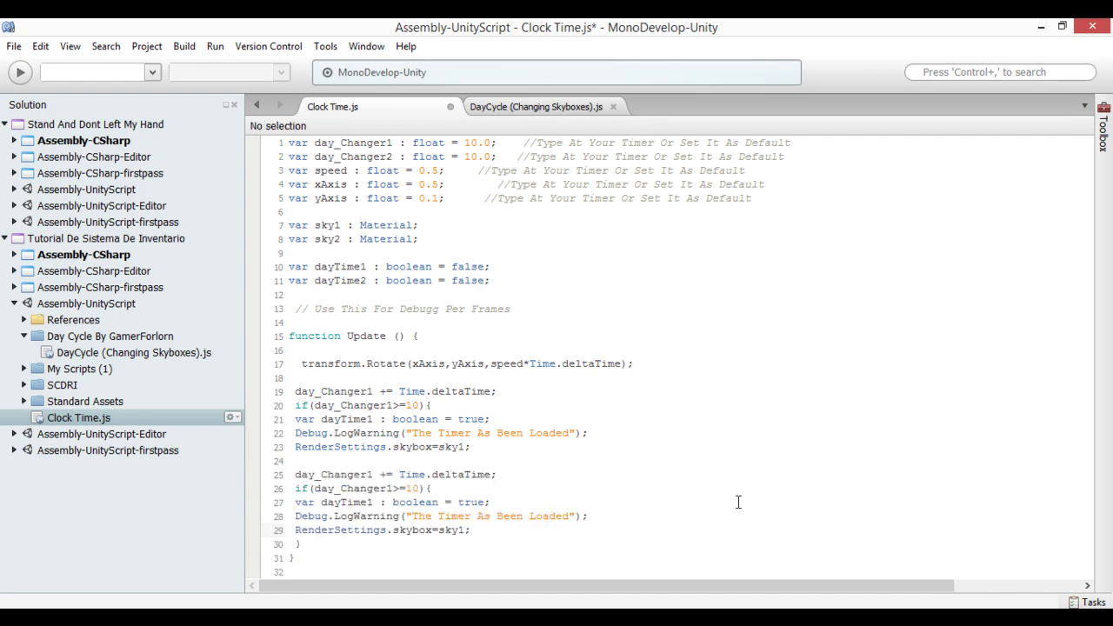
Add the missing closing brace and align the indentation of both timer blocks.
key("Up")
key("Up")
key("Up")
key("Up")
key("Up")
key("Up")
key("Down")
key("Down")
key("Down")
key("Down")
key("Left")
key("Return")
key("Up")
key("Up")
key("Up")
key("Left")
key("Up")
key("Left")
key("Up")
key("Left")
key("Up")
key("Left")
key("Left")
key("Up")
key("Up")
key("Left")
key("Up")
key("Up")
key("Left")
key("Down")
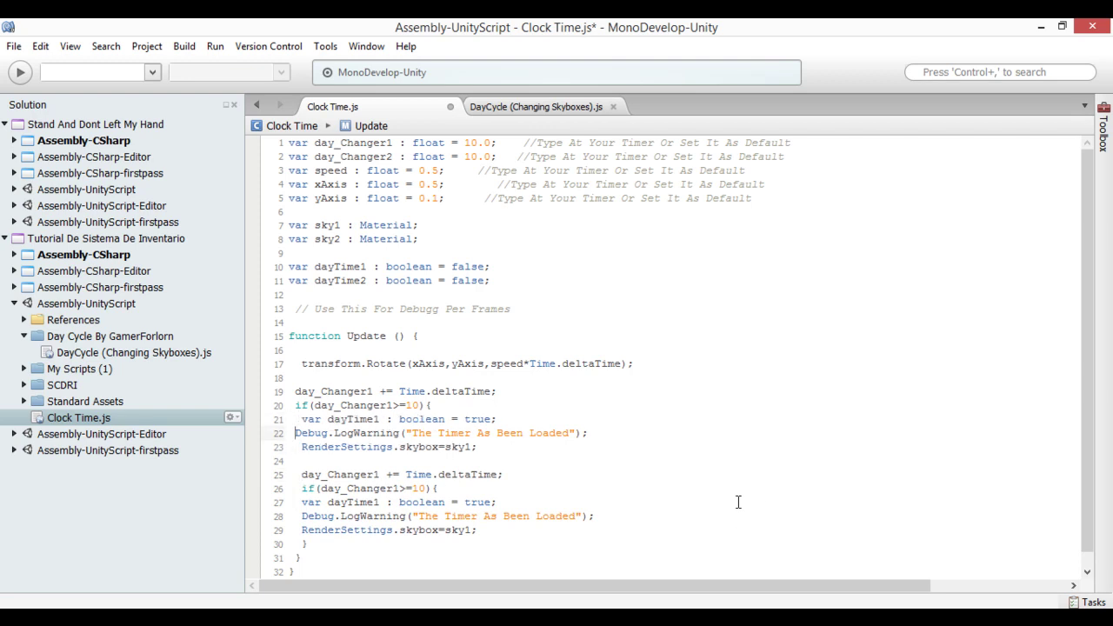
key("Left")
key("Up")
key("Up")
key("Up")
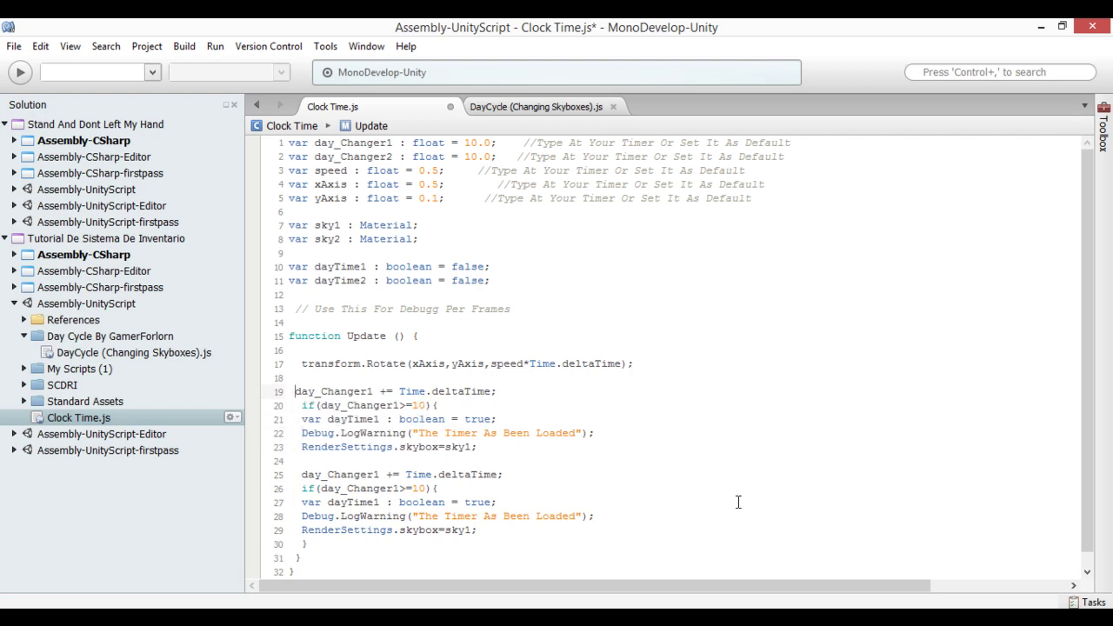
key("Down")
key("Down")
key("Down")
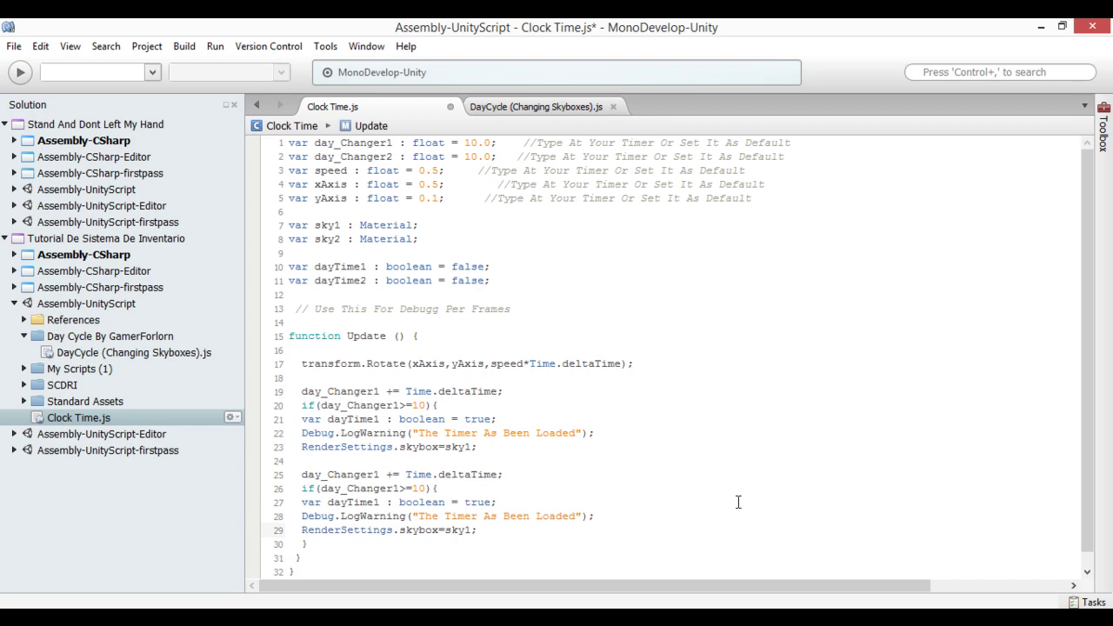
In the copied block, change day_Changer1 to day_Changer2 and dayTime1 to dayTime2.
key("Up")
key("Up")
key("Up")
key("shift+Right")
key("shift+Left")
key("BackSpace")
type("2")
key("Down")
key("Right")
key("Right")
key("Right")
key("BackSpace")
type("2")
key("Down")
key("Left")
key("Left")
key("Left")
key("BackSpace")
type("2")
Switch the copied block's skybox from sky1 to sky2.
key("Down")
key("Down")
key("End")
key("Left")
key("BackSpace")
type("2")
Select the dayTime1 line on line 21 of the first block.
key("Up")
key("Up")
key("End")
key("Left")
key("Up")
key("Up")
key("Up")
key("End")
key("shift+Home")
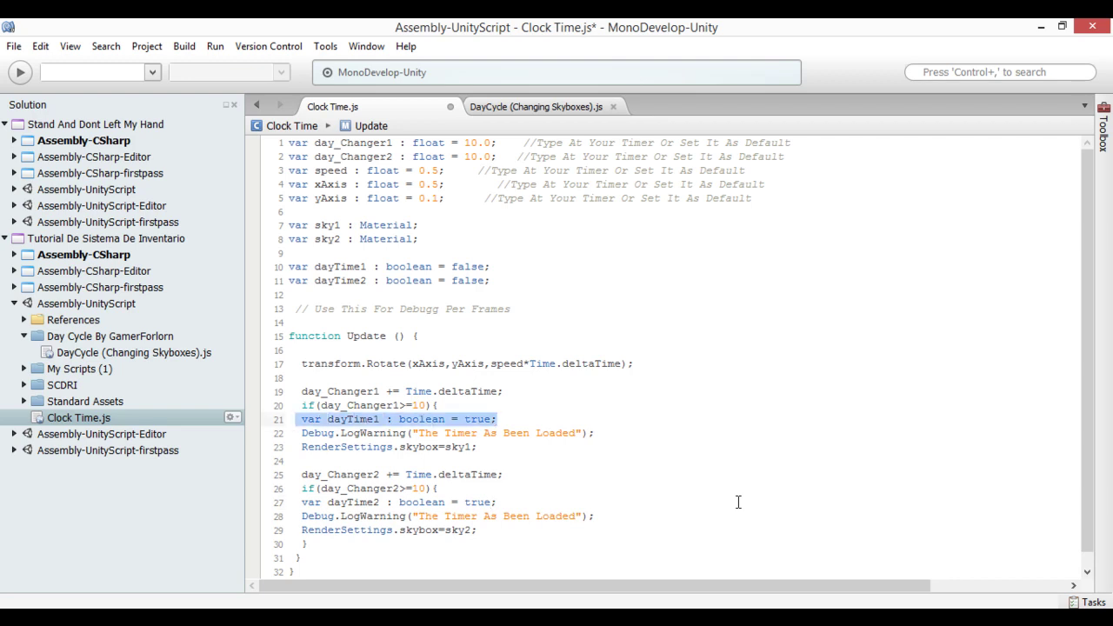
Copy the dayTime1 line into the second block and set it to false there.
key("shift+F10")
key("Down")
key("Down")
key("Down")
key("Return")
key("Down")
key("Down")
key("Down")
key("End")
key("Return")
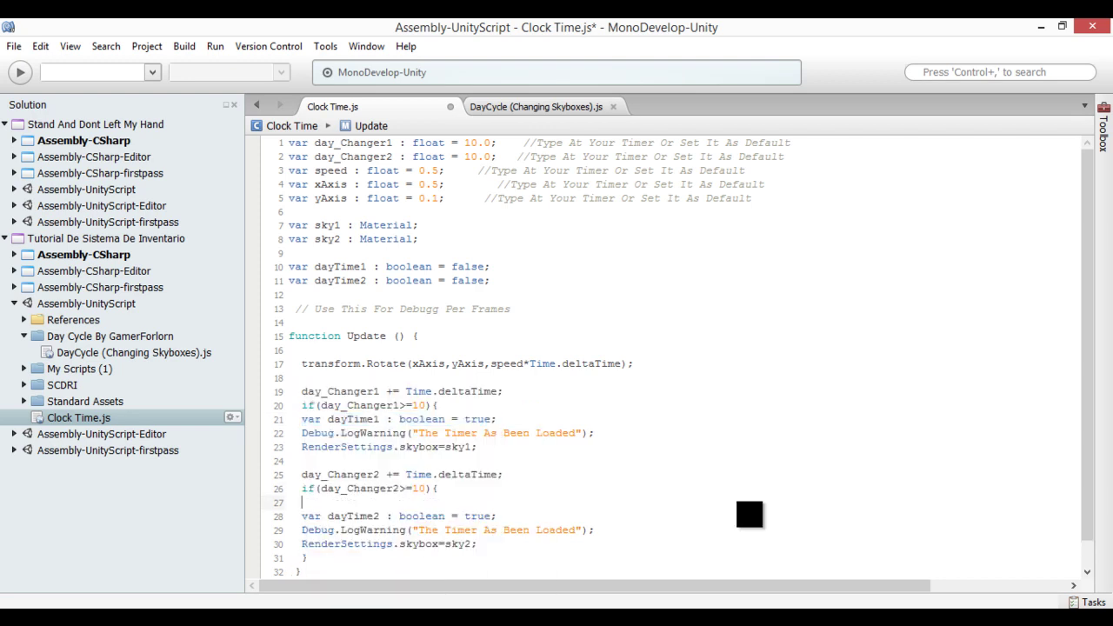
type("V")
key("BackSpace")
type("var dayTime1 : boolean = true;")
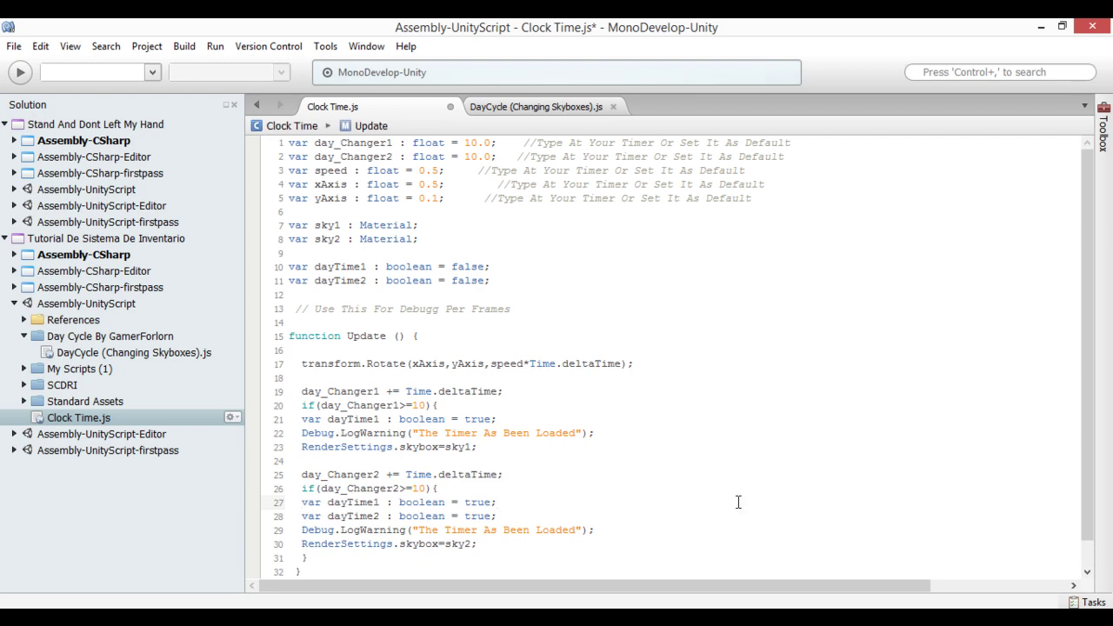
key("BackSpace")
key("BackSpace")
key("BackSpace")
key("BackSpace")
type("false")
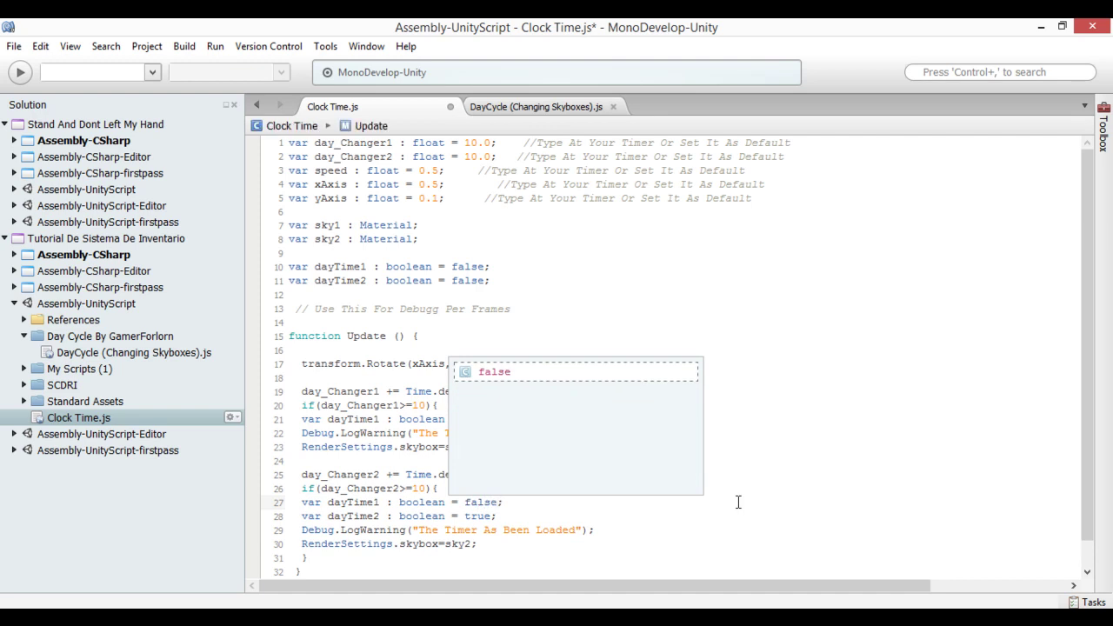
key("Return")
key("Down")
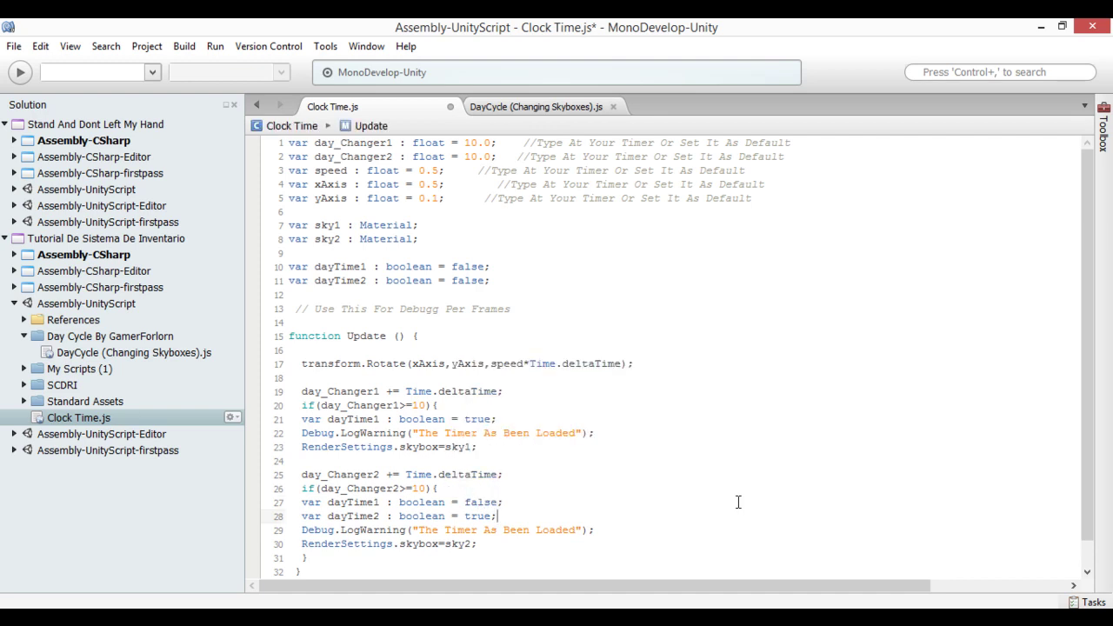
Copy the dayTime2 line into the first block and set it to false there.
key("shift+Left")
key("shift+Left")
key("shift+Left")
key("shift+Left")
key("shift+Left")
key("shift+Left")
key("shift+Left")
key("shift+Left")
key("ctrl+c")
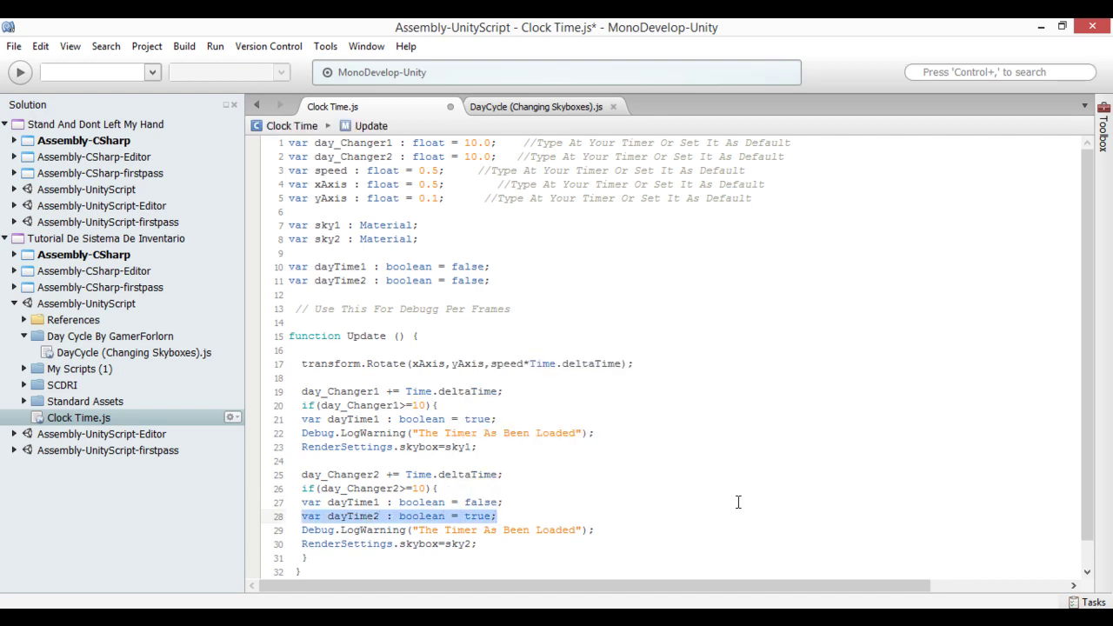
key("Menu")
key("Down")
key("Down")
key("Return")
key("Up")
key("Up")
key("Up")
key("End")
key("Return")
key("ctrl+v")
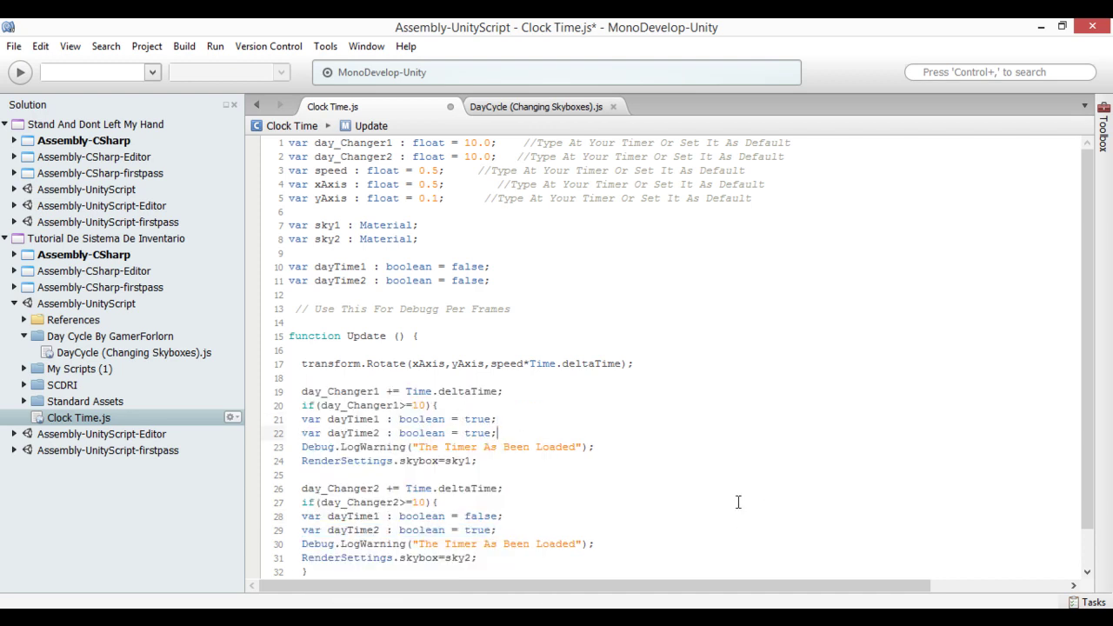
key("Left")
key("BackSpace")
key("BackSpace")
key("BackSpace")
key("BackSpace")
type("false")
key("Escape")
key("Up")
key("Up")
key("Up")
key("End")
Add a DAY (); call on a new line after the timer blocks.
scroll(738, 502, "down", 1)
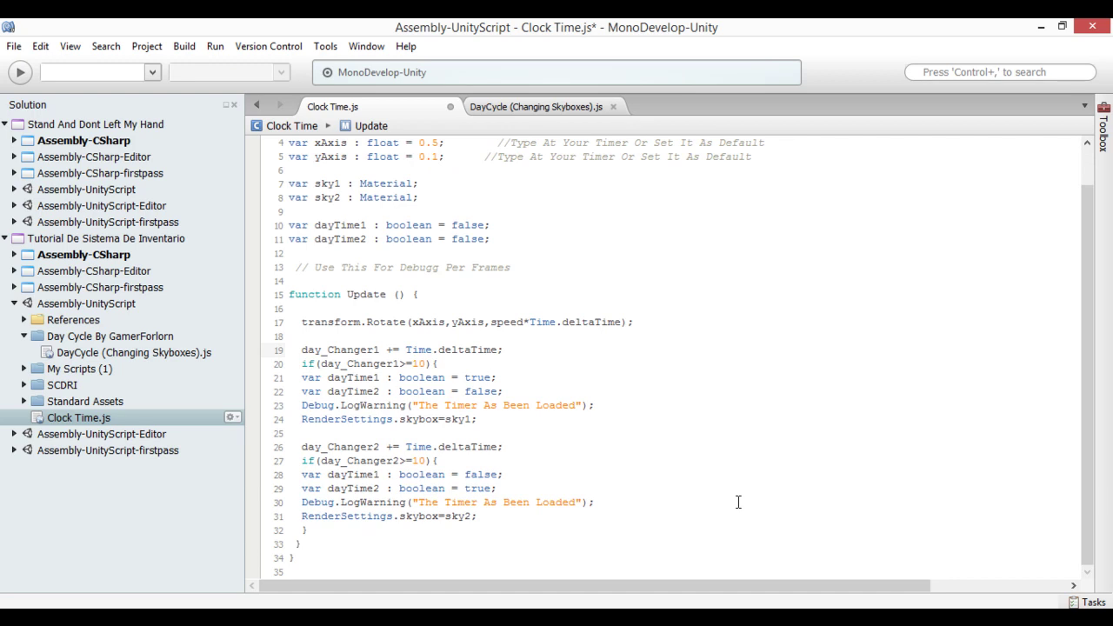
key("Down")
key("Down")
key("Down")
key("Return")
key("Return")
type("DAY")
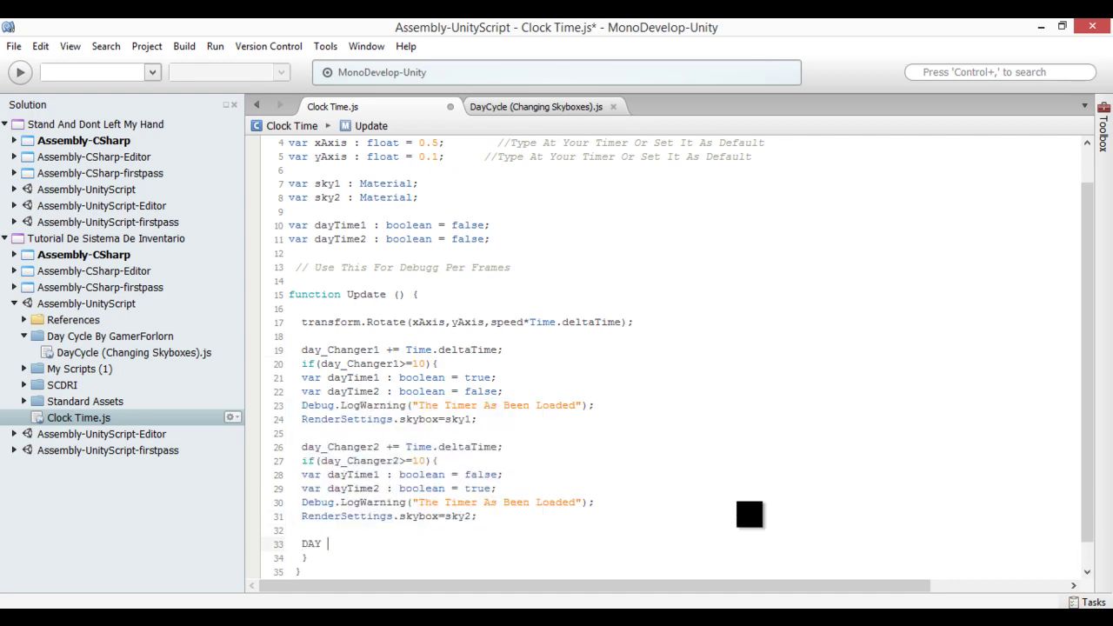
type(" ();")
Start a new function DAY () { below Update, correcting the typos.
scroll(735, 502, "down", 1)
key("ctrl+End")
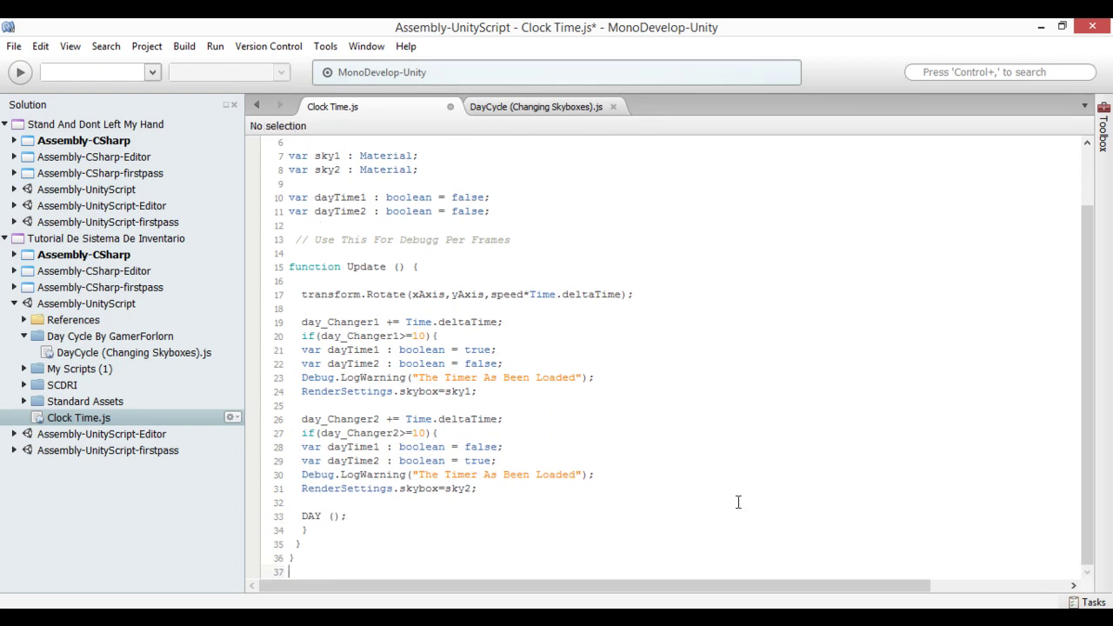
key("Return")
type("Funtion")
key("BackSpace")
key("BackSpace")
key("BackSpace")
key("BackSpace")
key("BackSpace")
key("BackSpace")
key("BackSpace")
type("function Day")
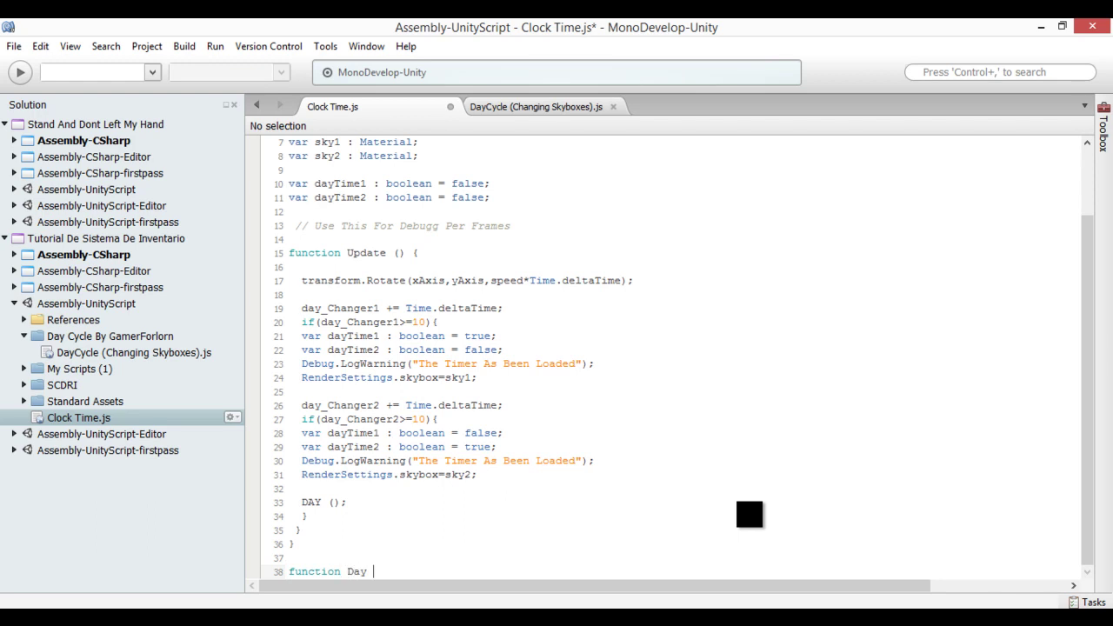
key("BackSpace")
key("BackSpace")
key("BackSpace")
key("BackSpace")
type("DAY () ")
type("{")
scroll(737, 501, "up", 3)
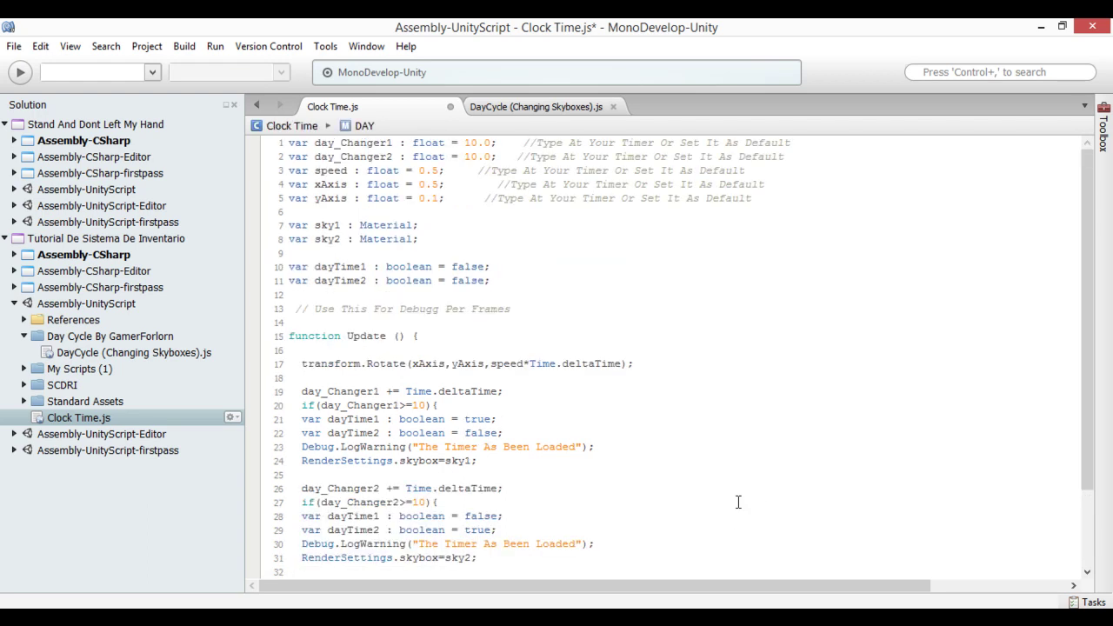
scroll(737, 501, "down", 3)
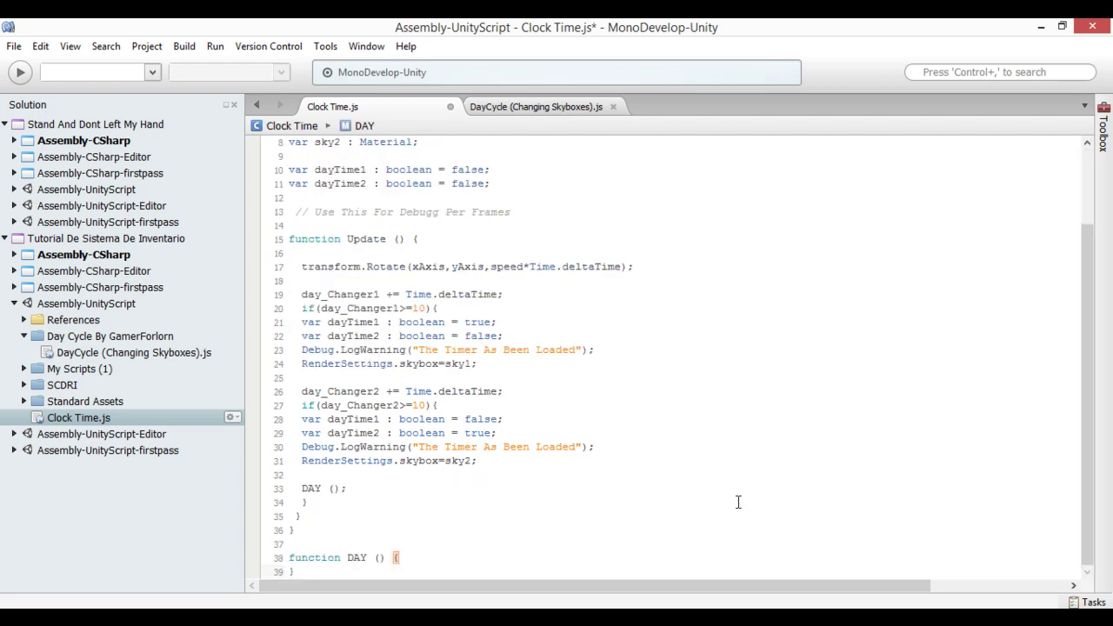
Inside DAY, write day_Changer1 = 0.0 using the autocomplete suggestion.
key("Return")
type("day")
key("Down")
key("Return")
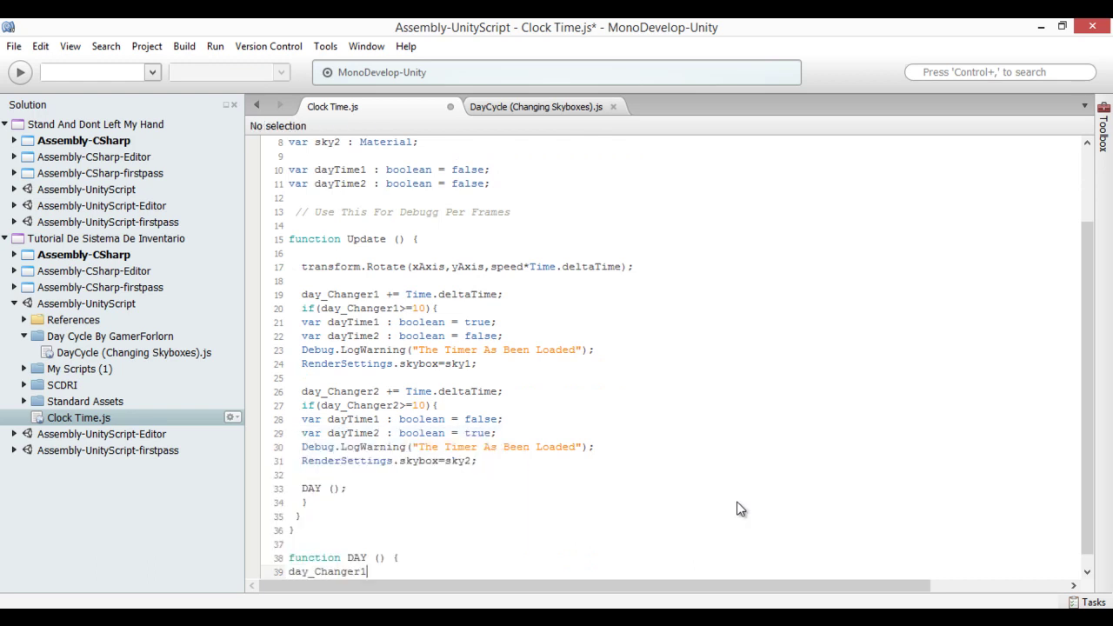
type("= 0.0")
key("Left")
key("Left")
key("Left")
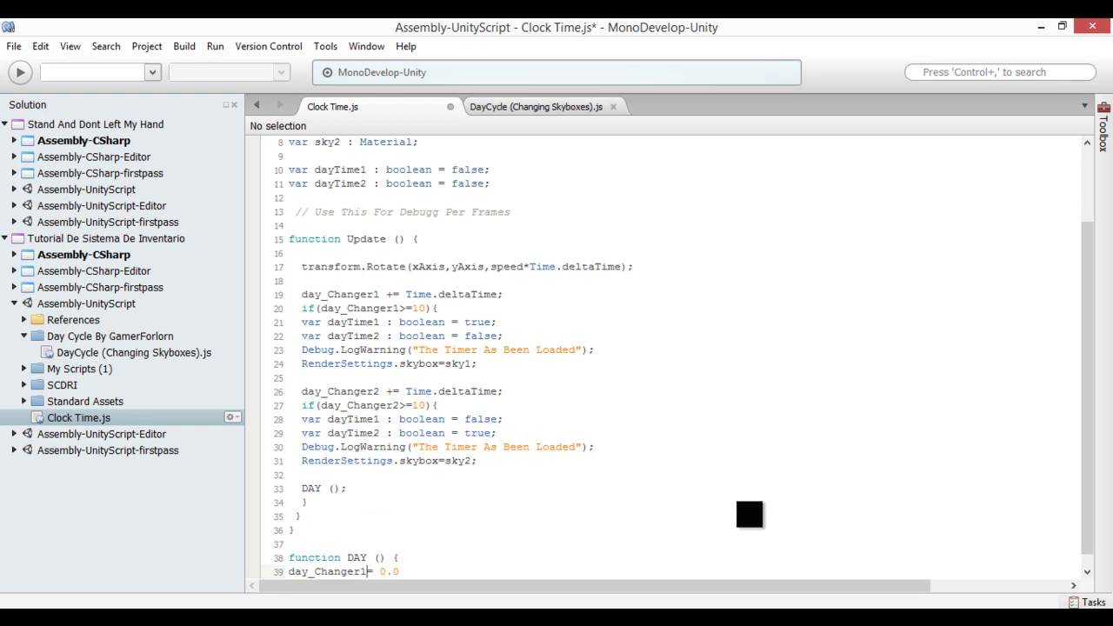
key("End")
Check the DayCycle script for reference and change the reset value from 0.0 to 0.
key("ctrl+Tab")
scroll(737, 502, "down", 4)
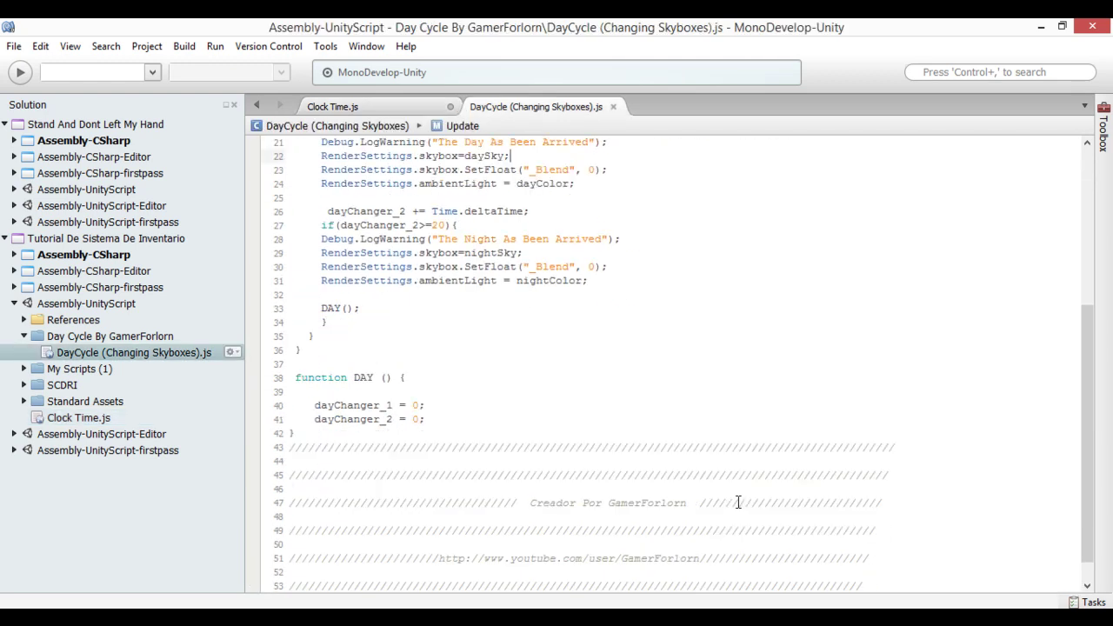
key("ctrl+Tab")
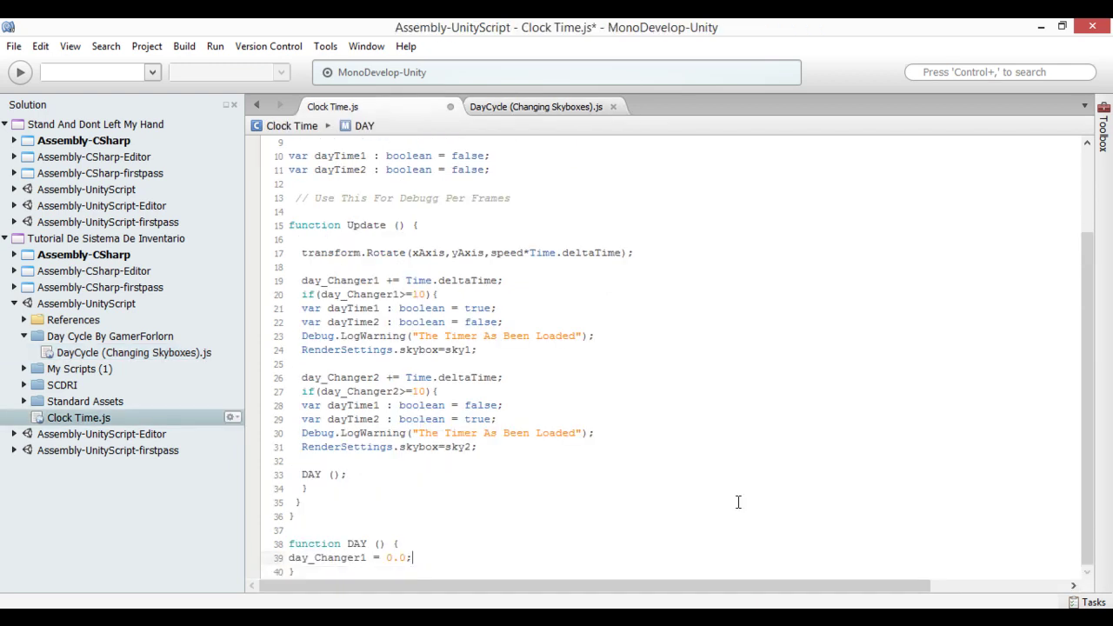
key("BackSpace")
key("BackSpace")
Duplicate the reset line as line 40 and change it to day_Changer2 = 0.
key("End")
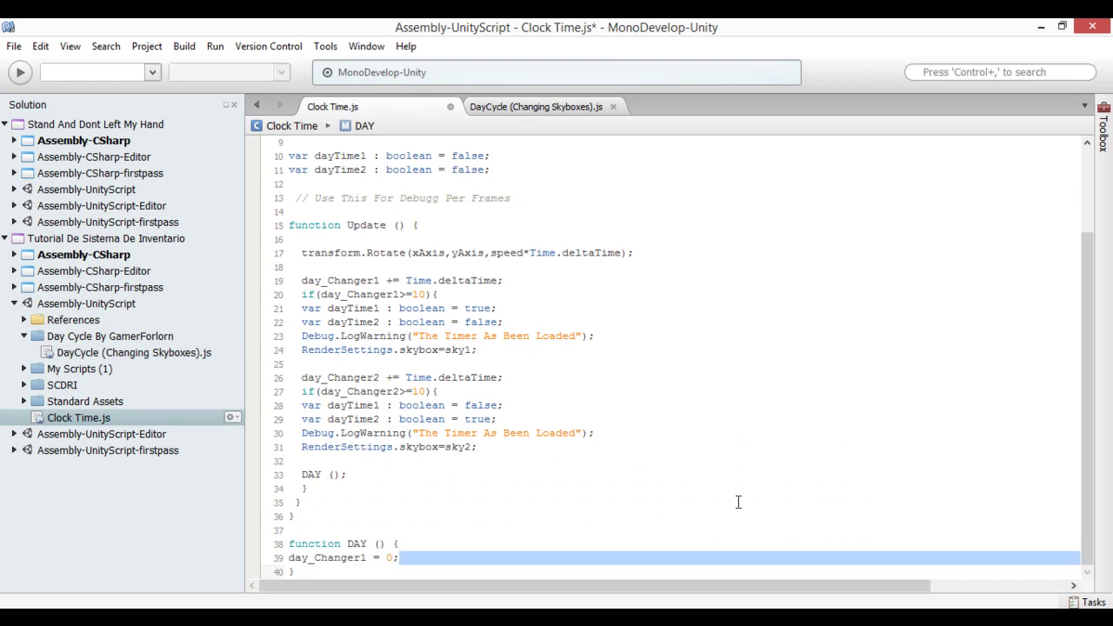
key("shift+Home")
key("ctrl+c")
key("Menu")
key("Up")
key("Up")
key("Up")
key("Up")
key("Up")
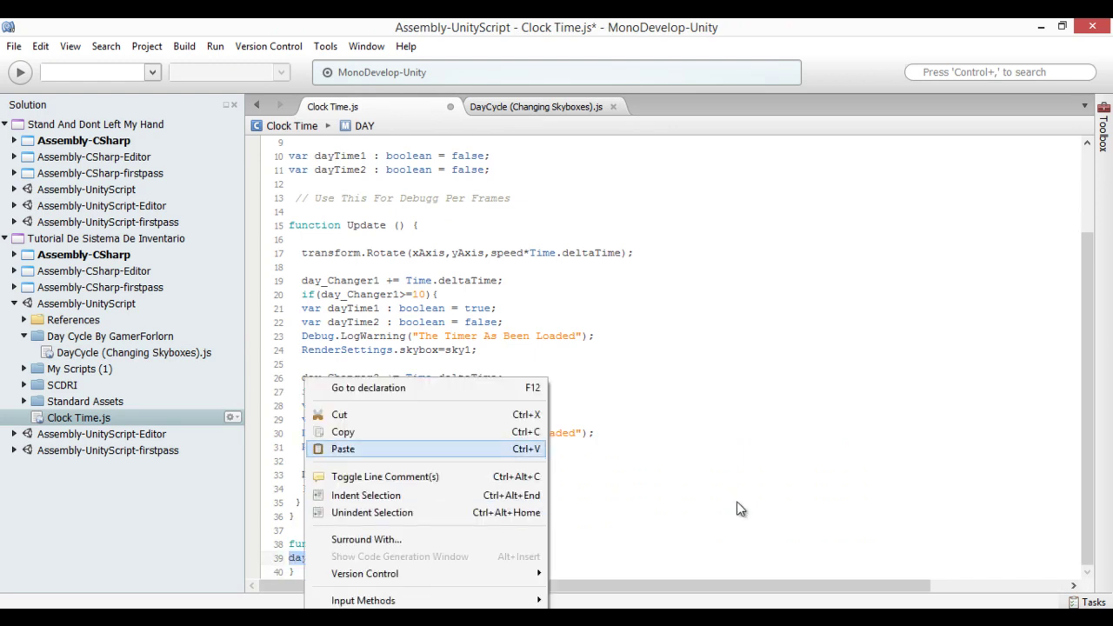
key("Escape")
key("Right")
key("Return")
key("ctrl+v")
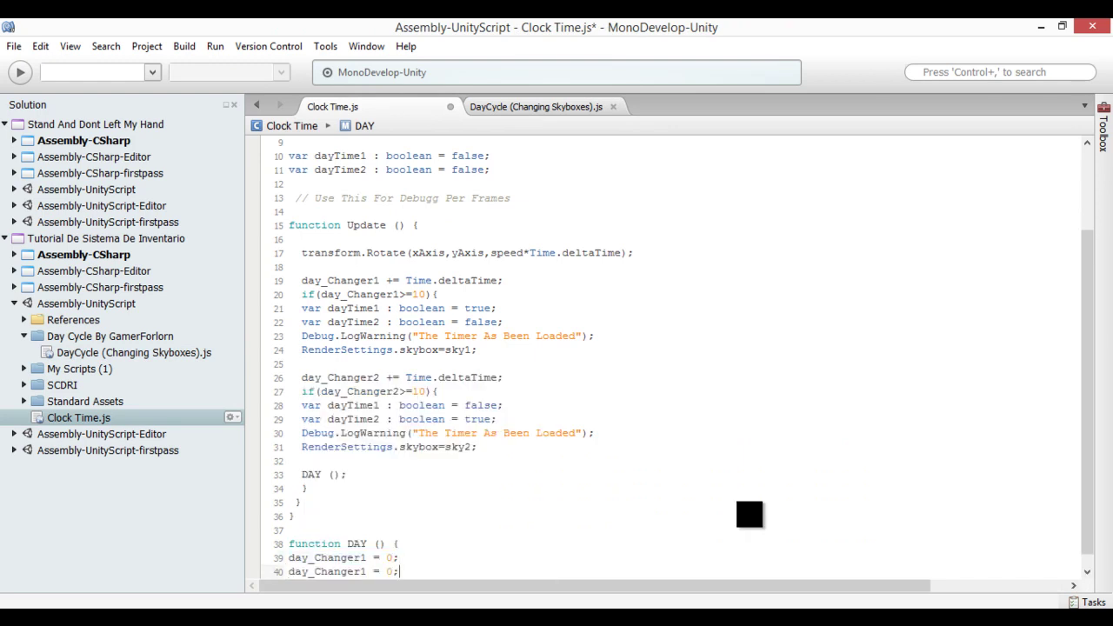
key("Left")
key("Left")
key("Left")
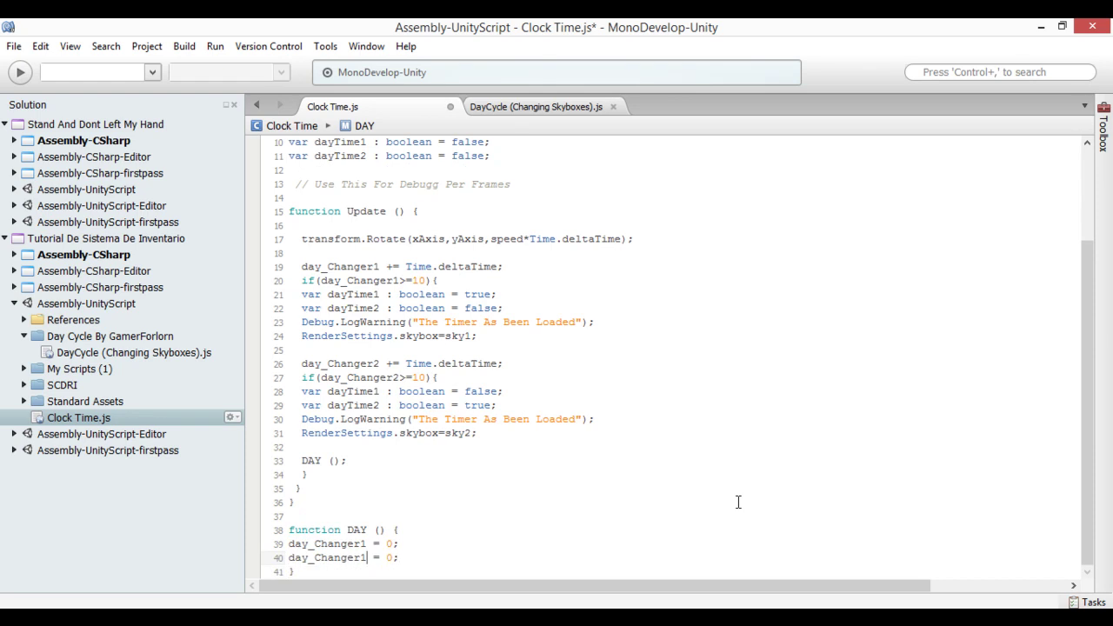
key("BackSpace")
type("2")
key("Up")
key("End")
Select the entire Clock Time.js script.
scroll(738, 502, "up", 2)
scroll(738, 502, "down", 3)
key("ctrl+a")
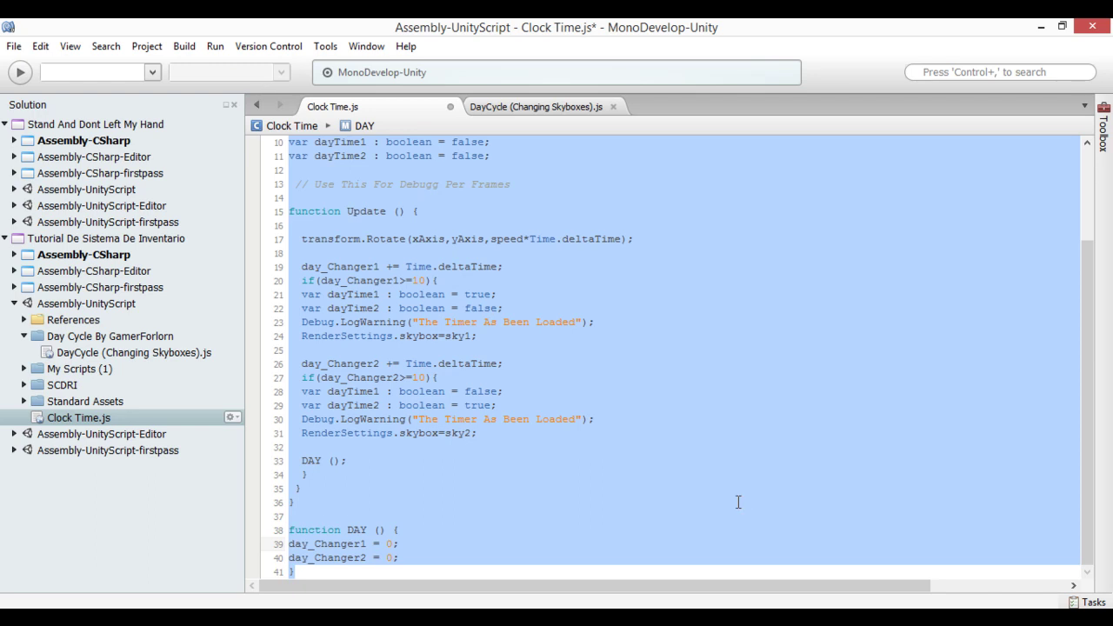
Paste a duplicate of the script below DAY and toggle its line comments, undoing edits.
key("ctrl+End")
key("Return")
key("Return")
key("ctrl+v")
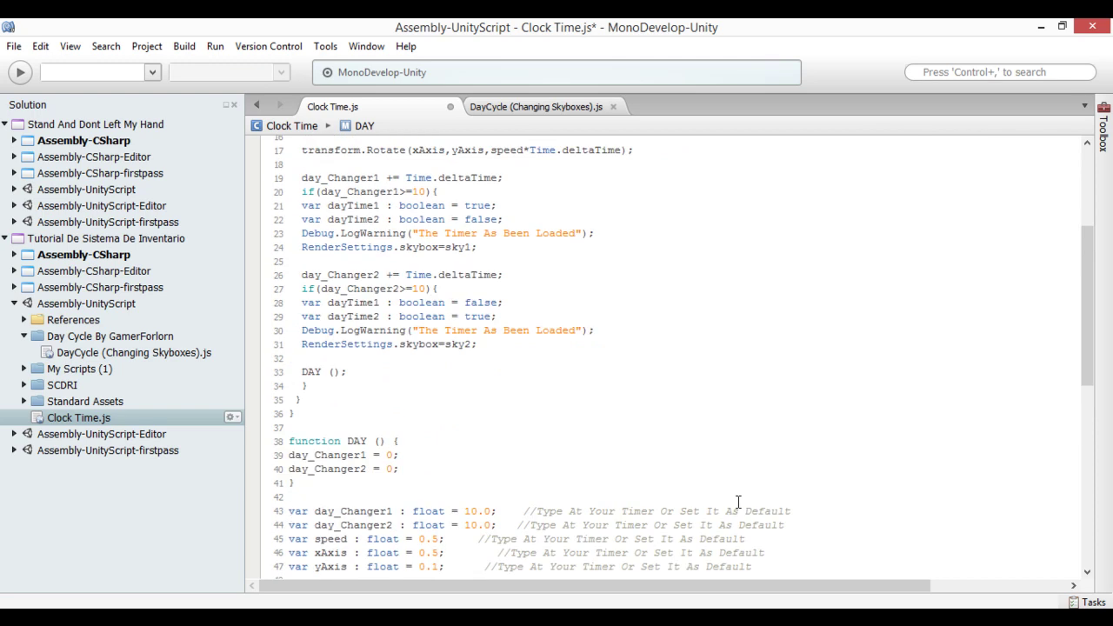
scroll(738, 502, "down", 4)
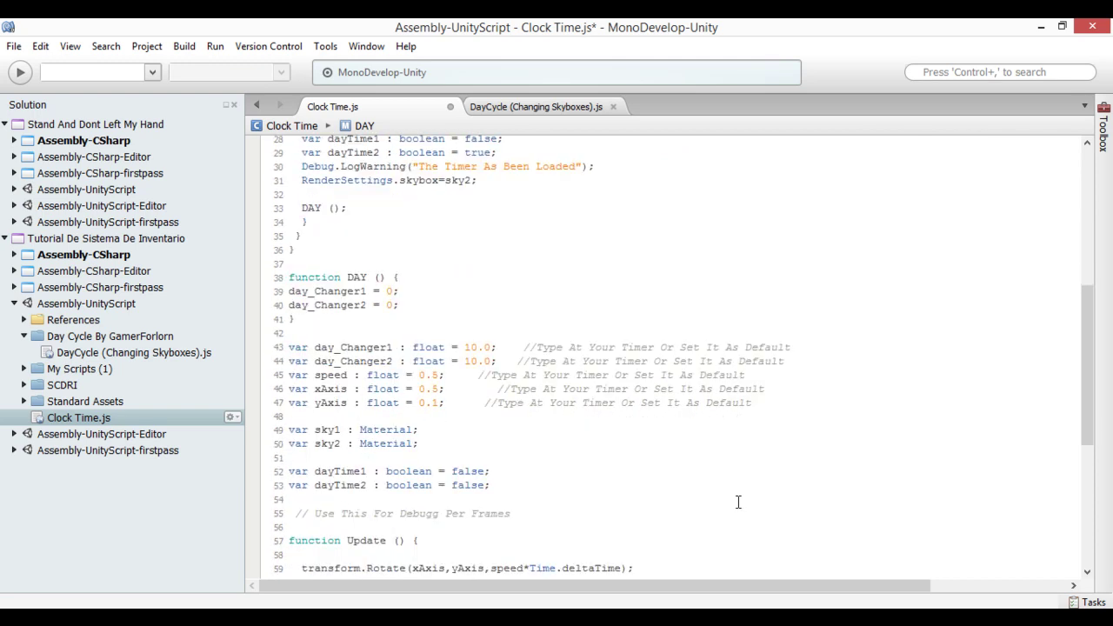
key("ctrl+shift+End")
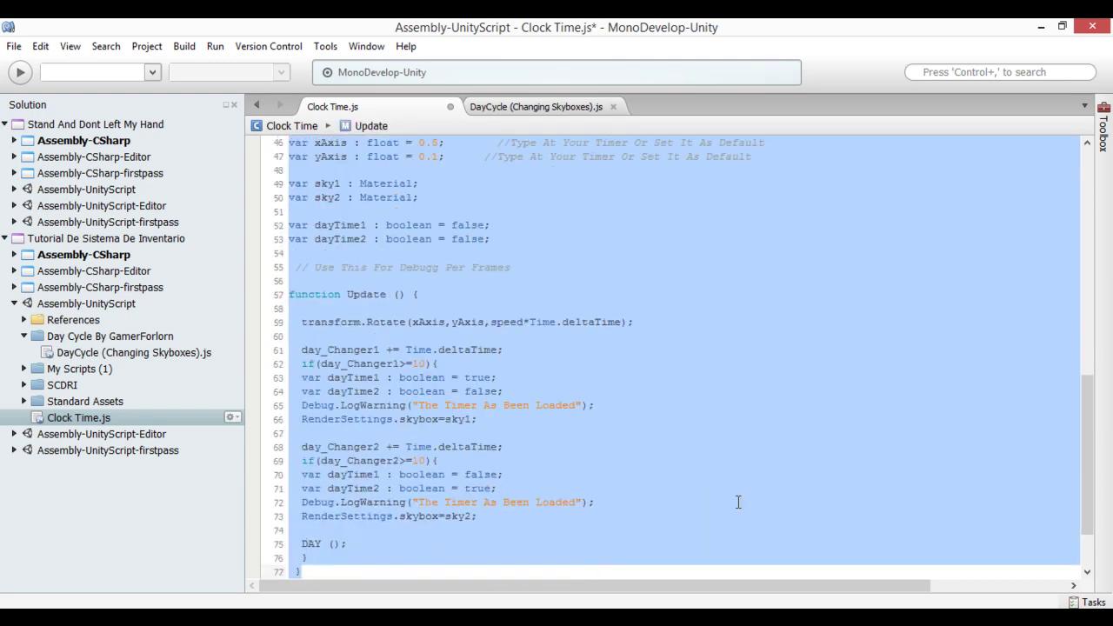
right_click(736, 509)
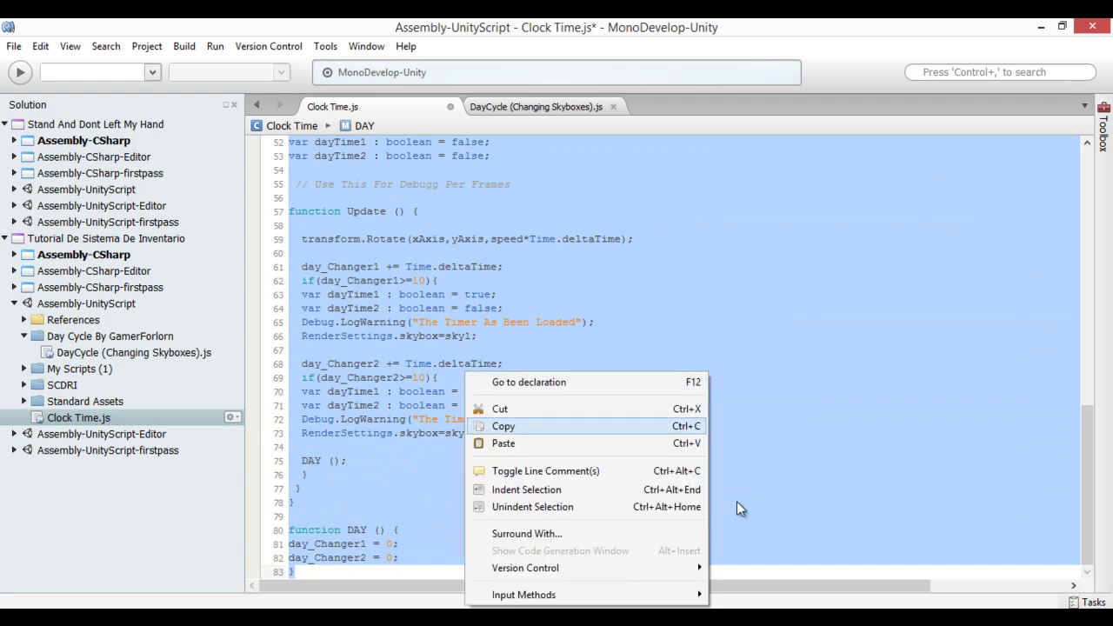
key("Escape")
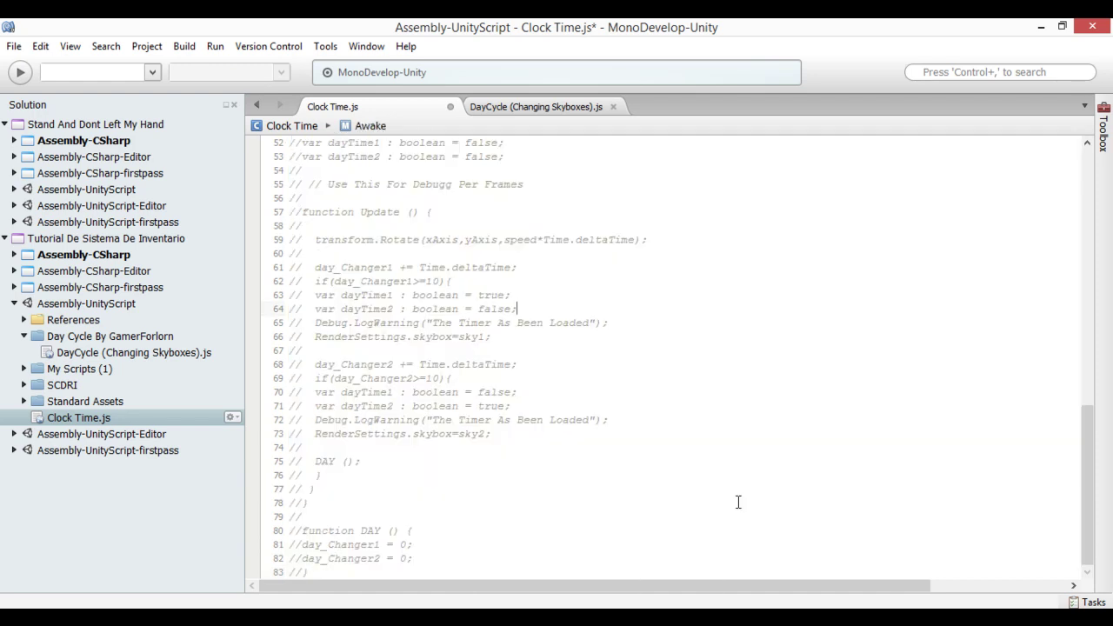
key("ctrl+z")
key("ctrl+z")
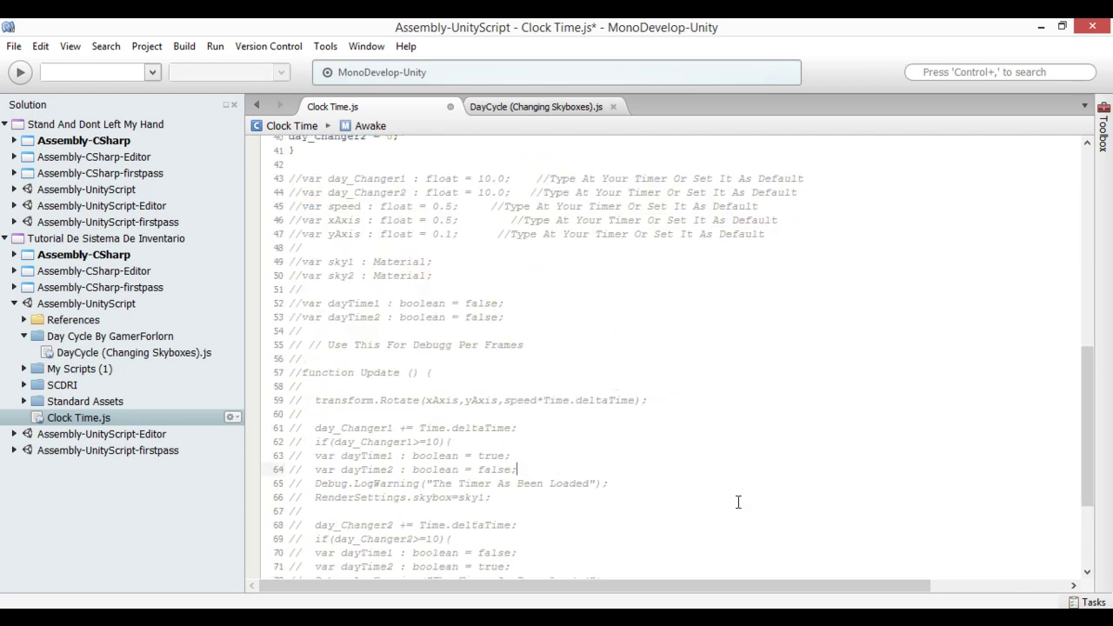
key("ctrl+z")
key("ctrl+z")
key("ctrl+z")
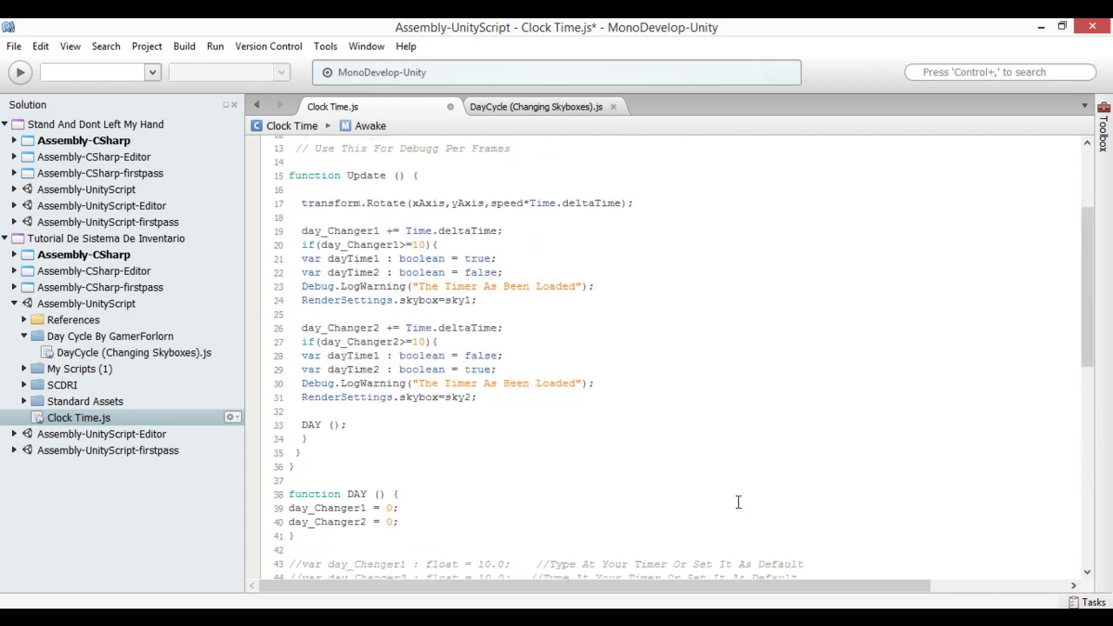
key("ctrl+z")
Save Clock Time.js and switch to the Unity editor so it recompiles.
key("ctrl+s")
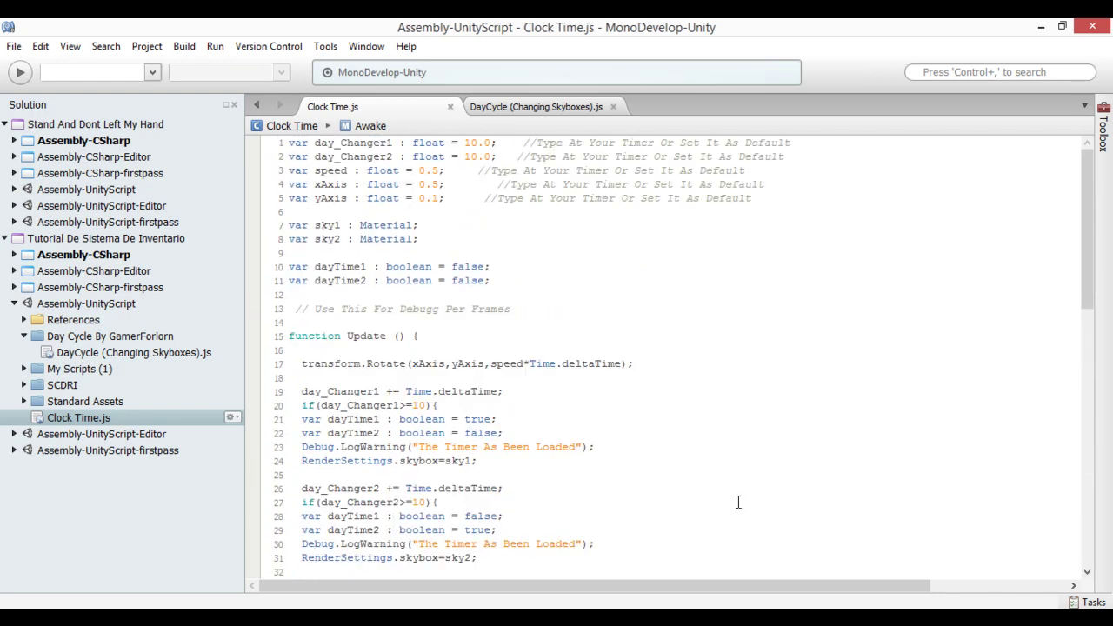
key("alt+Tab")
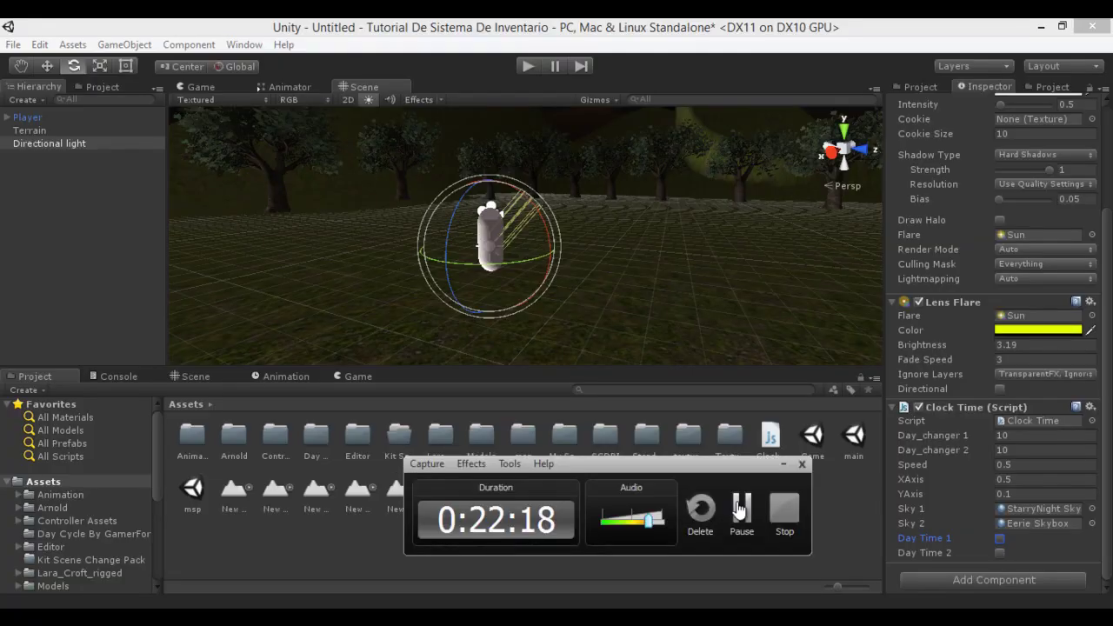
left_click(739, 509)
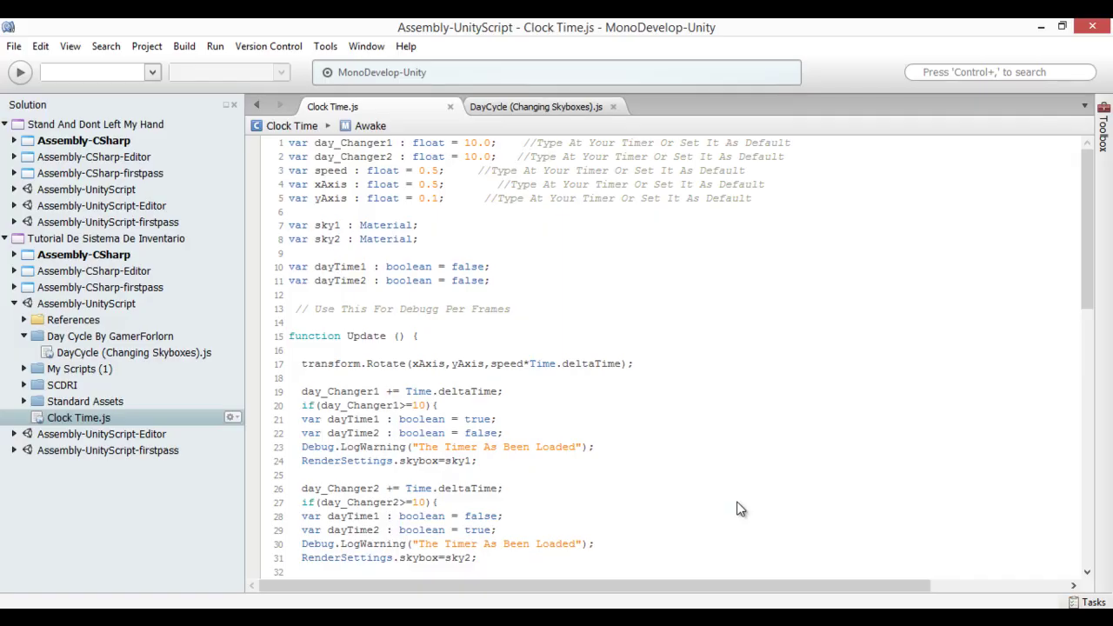
Remove 'var' from the dayTime1 and dayTime2 assignments on lines 21, 22, 28 and 29.
scroll(738, 501, "down", 1)
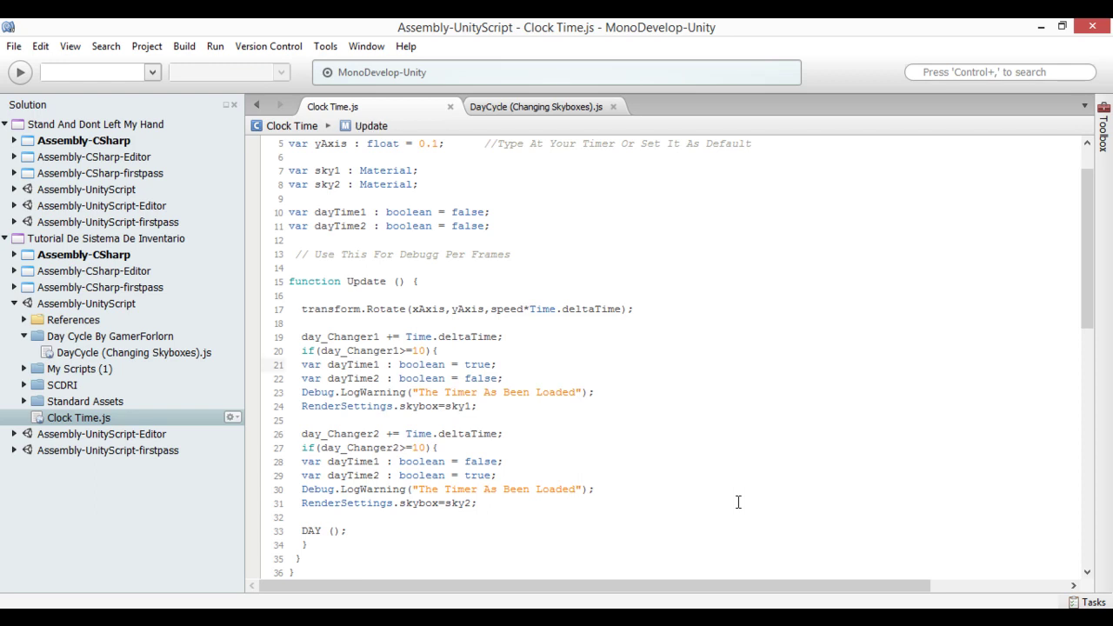
key("BackSpace")
key("BackSpace")
key("BackSpace")
key("Down")
key("Right")
key("Right")
key("Right")
key("BackSpace")
key("BackSpace")
key("BackSpace")
key("Down")
key("Down")
key("Down")
key("Right")
key("Right")
key("Right")
key("BackSpace")
key("BackSpace")
key("BackSpace")
key("Down")
key("Right")
key("Right")
key("Right")
key("BackSpace")
key("BackSpace")
key("BackSpace")
key("ctrl+Right")
key("ctrl+Right")
key("ctrl+Right")
key("BackSpace")
key("BackSpace")
key("BackSpace")
key("BackSpace")
key("BackSpace")
key("BackSpace")
key("BackSpace")
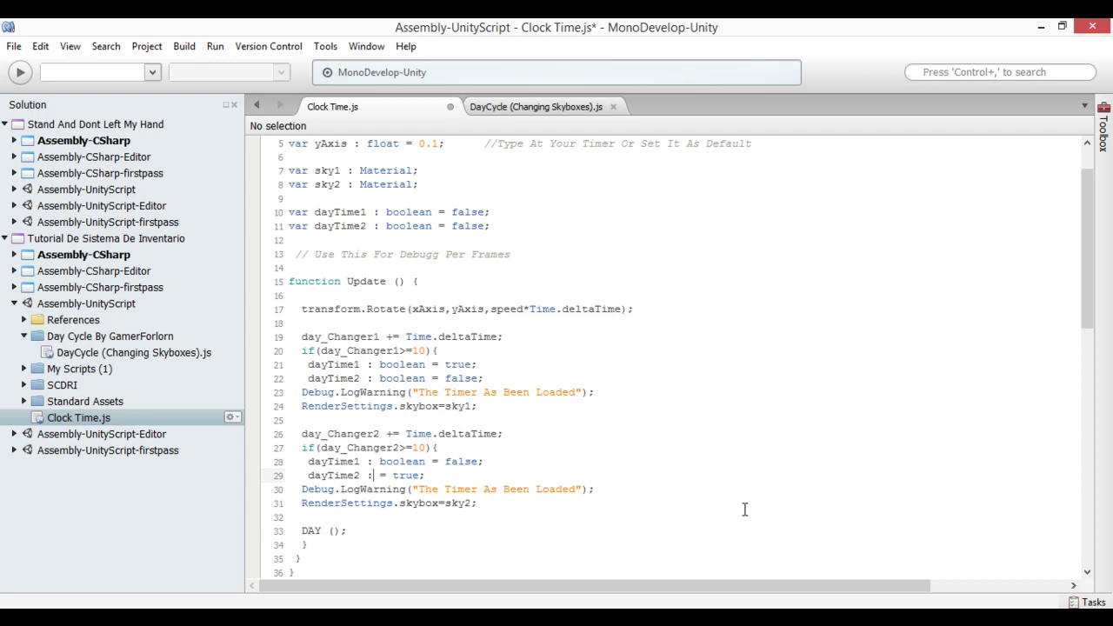
Delete the ': boolean' annotations from those four lines and save Clock Time.js.
key("BackSpace")
key("BackSpace")
key("Up")
key("ctrl+shift+Right")
key("ctrl+shift+Right")
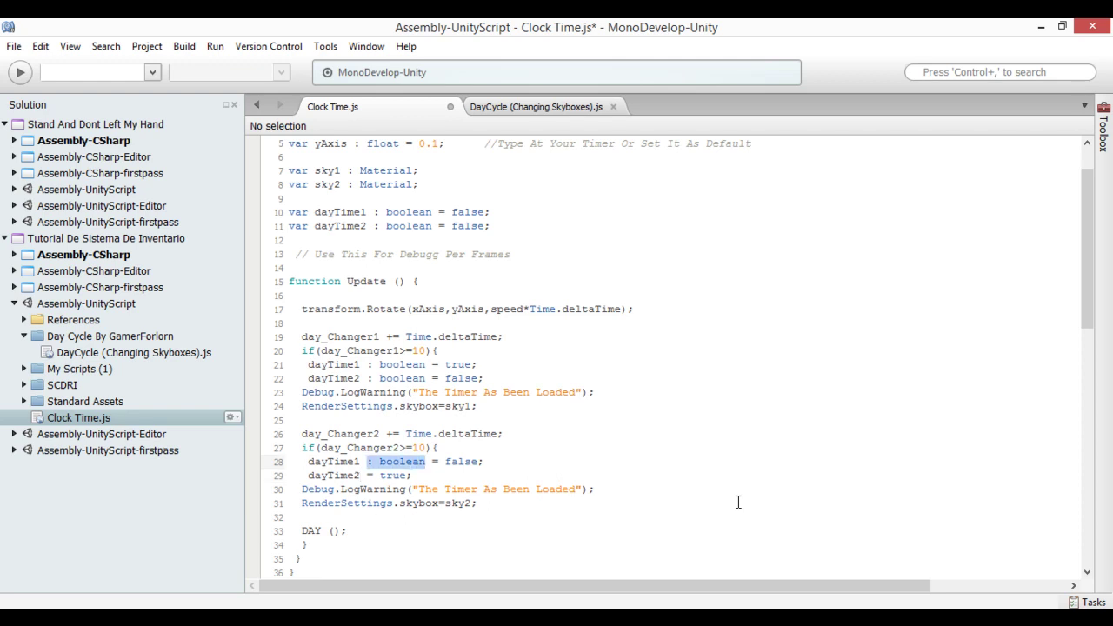
key("BackSpace")
key("BackSpace")
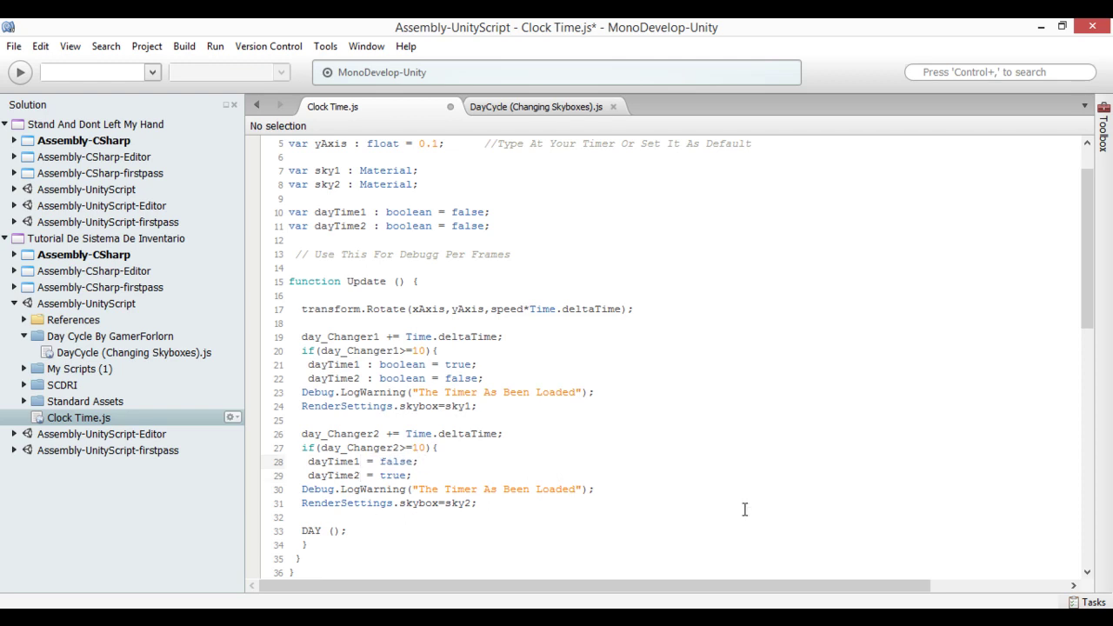
key("Up")
key("Up")
key("Up")
key("ctrl+shift+Right")
key("ctrl+shift+Right")
key("BackSpace")
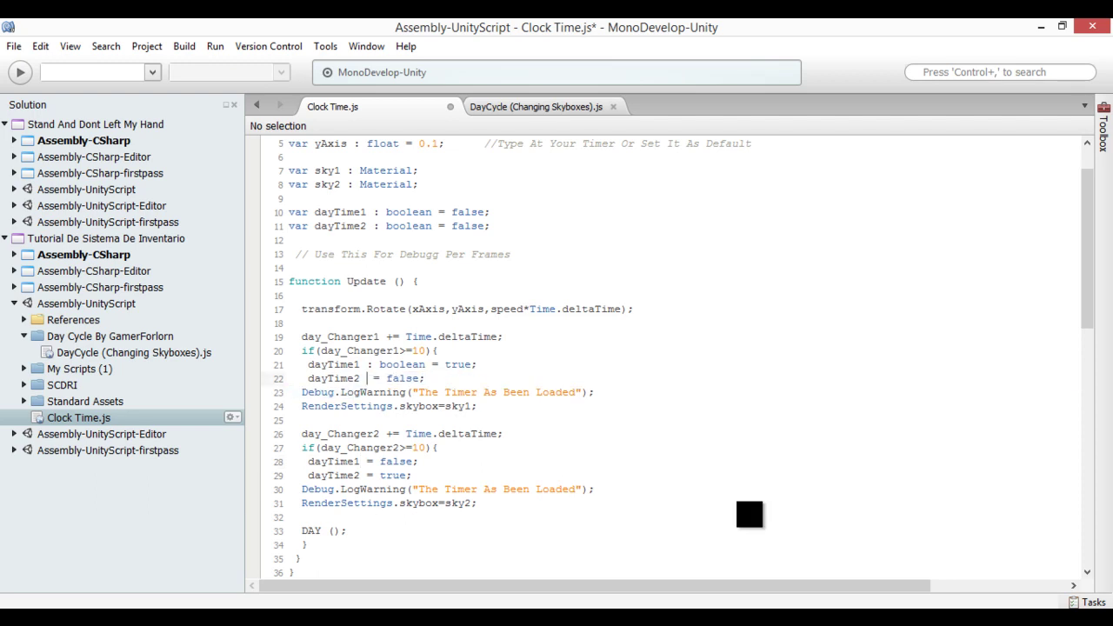
key("BackSpace")
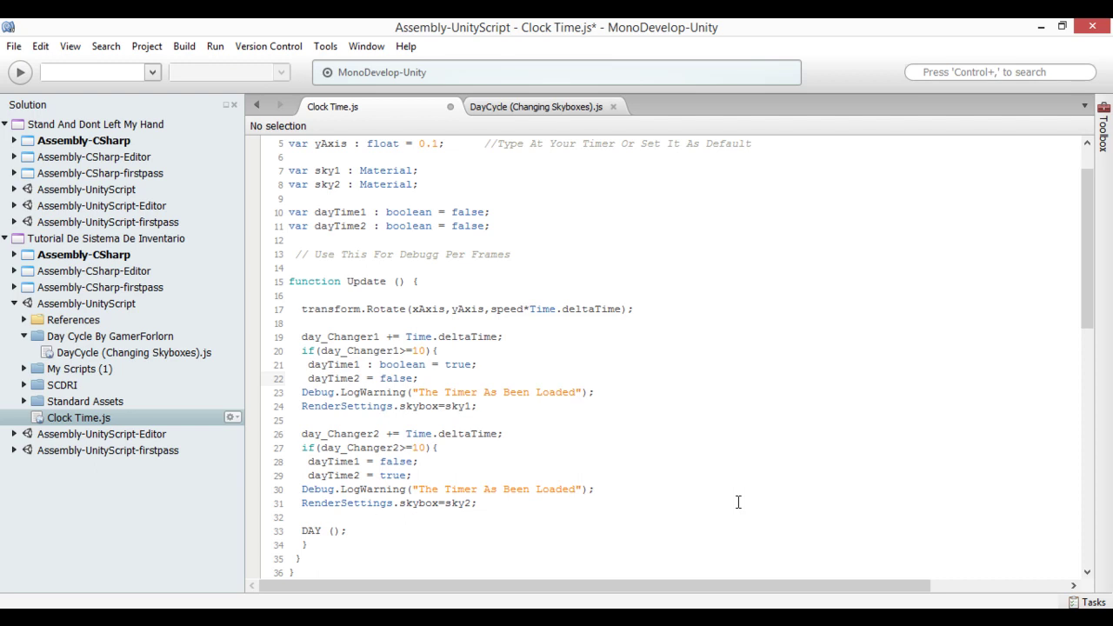
key("Up")
key("ctrl+shift+Right")
key("ctrl+shift+Right")
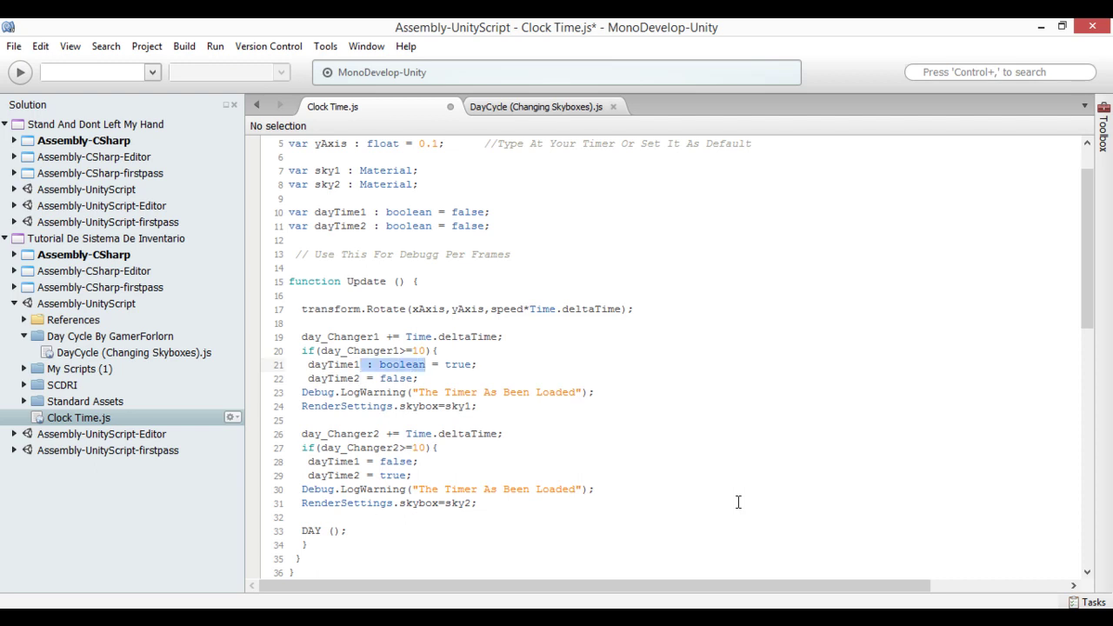
key("BackSpace")
key("Down")
key("Down")
key("Down")
key("End")
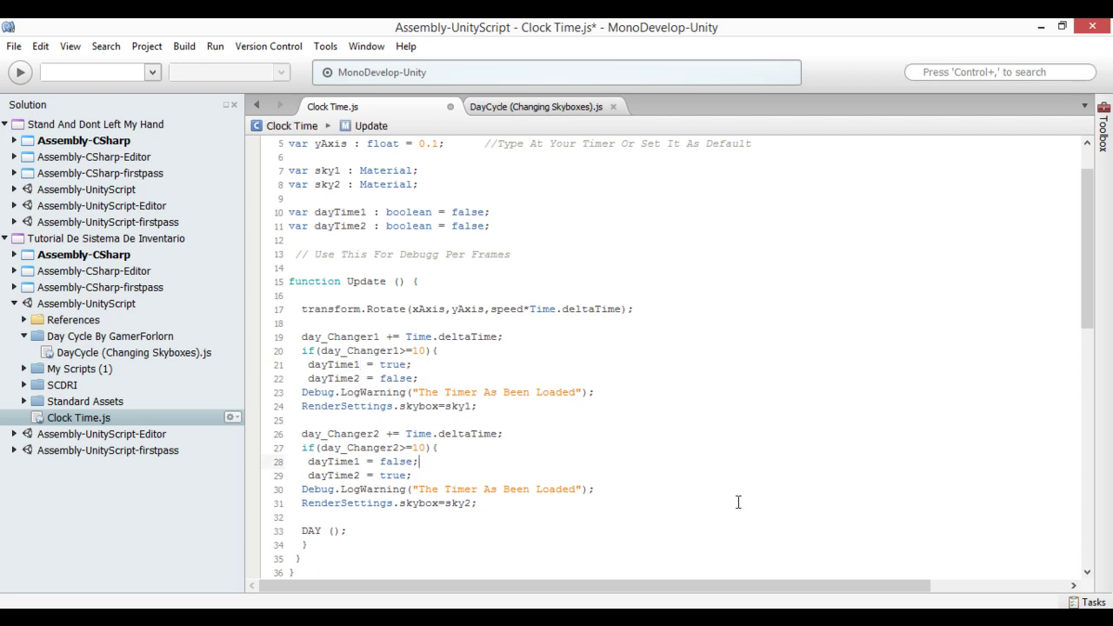
key("ctrl+s")
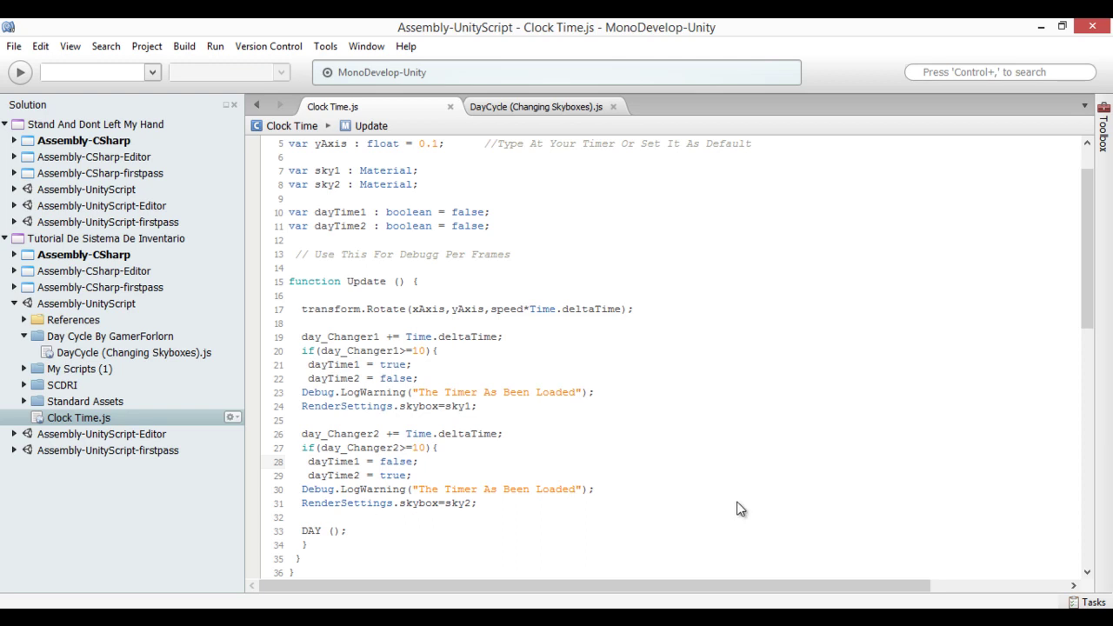
key("alt+Tab")
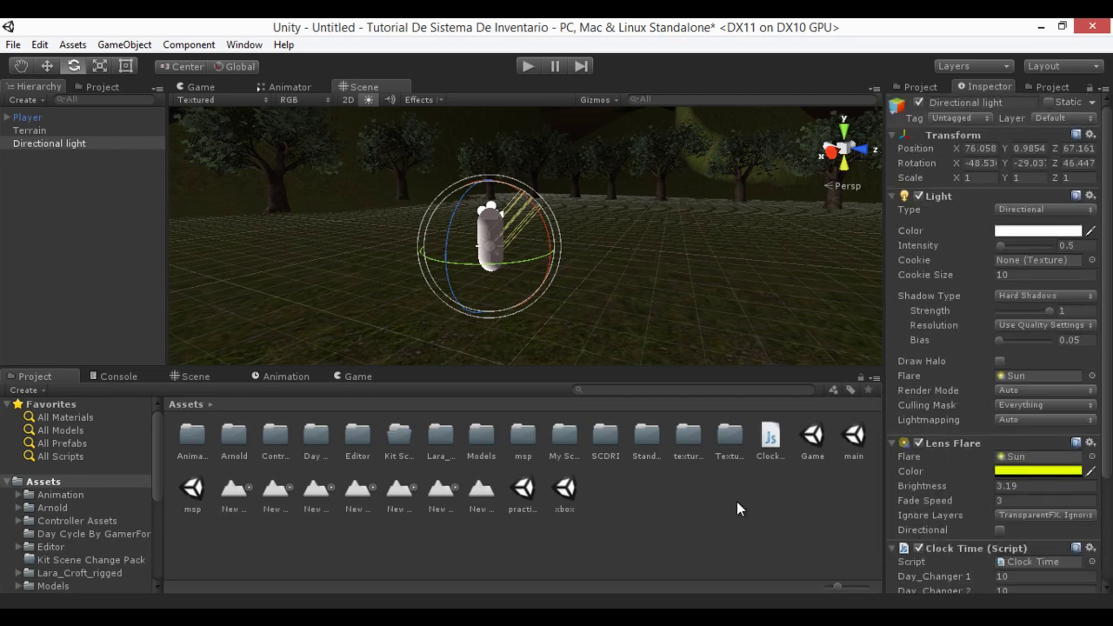
Rename the Directional light to 'sun', deselect it, and start play mode.
key("BackSpace")
type("sun")
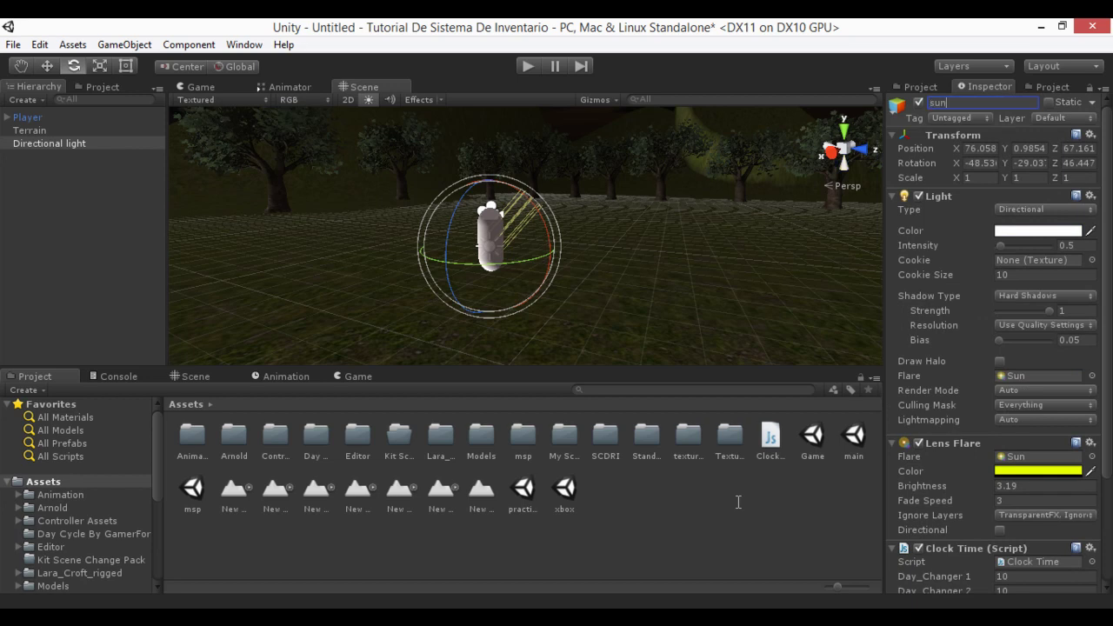
key("Return")
left_click(737, 507)
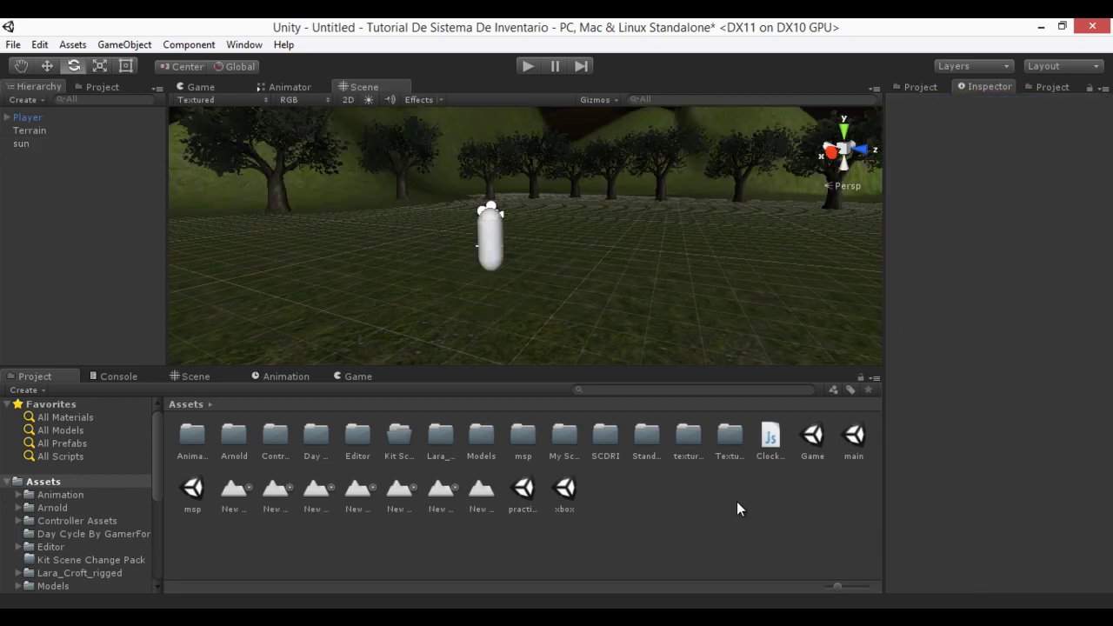
key("ctrl+p")
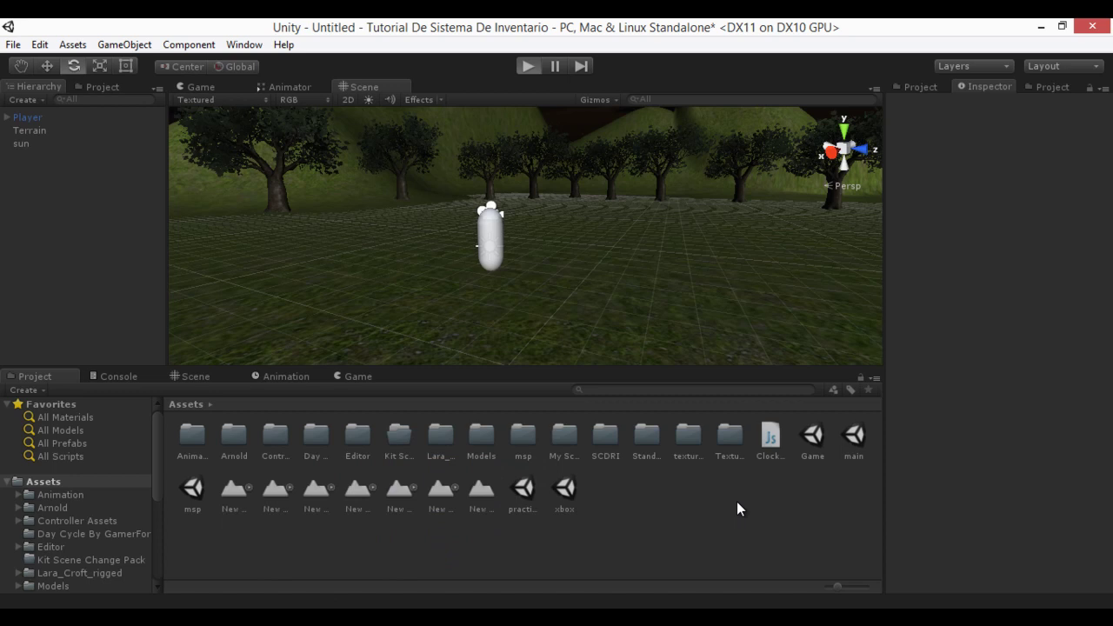
key("ctrl+p")
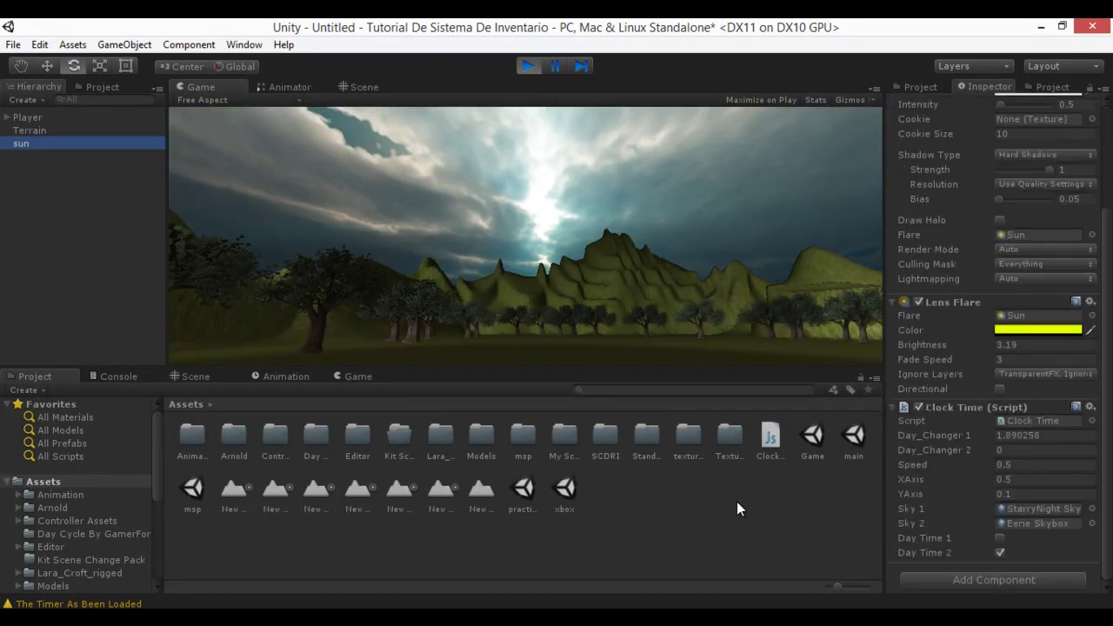
left_click(1090, 301)
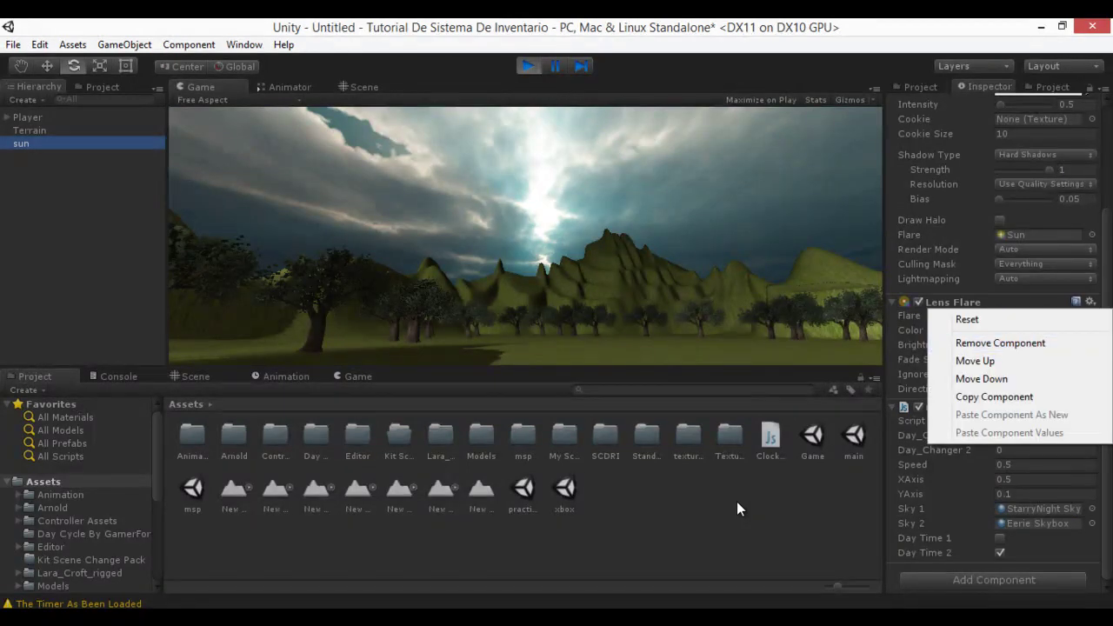
left_click(991, 340)
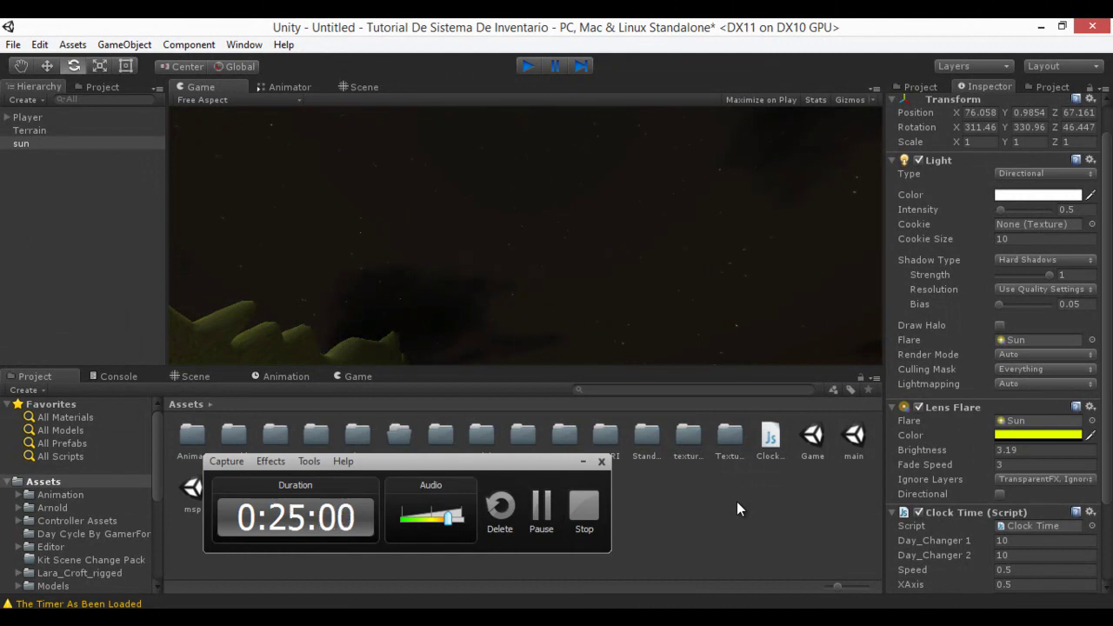
key("ctrl+p")
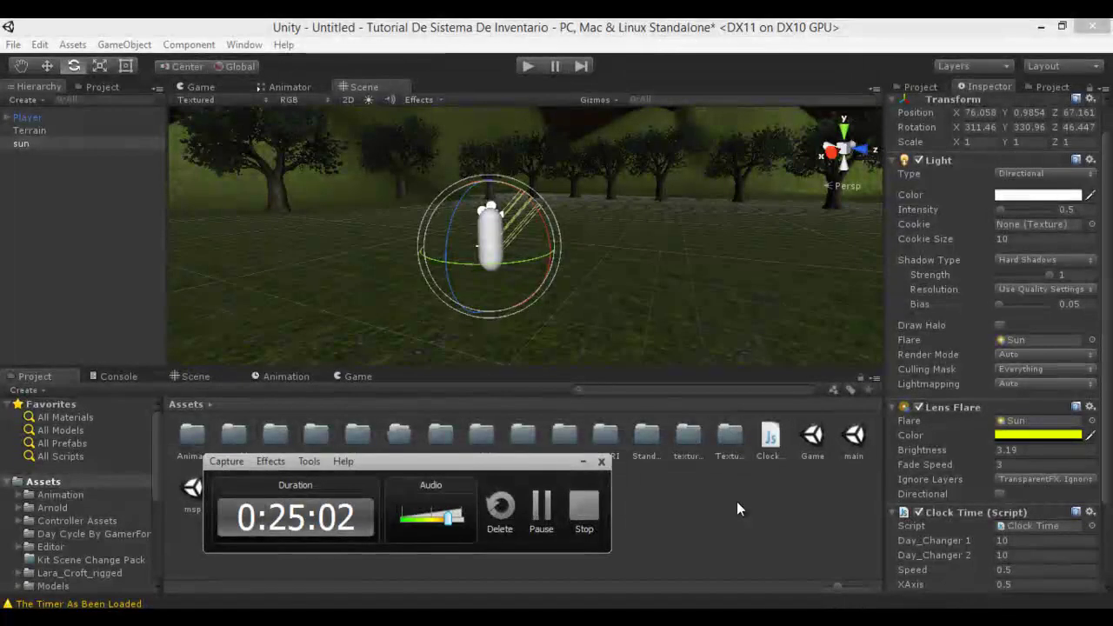